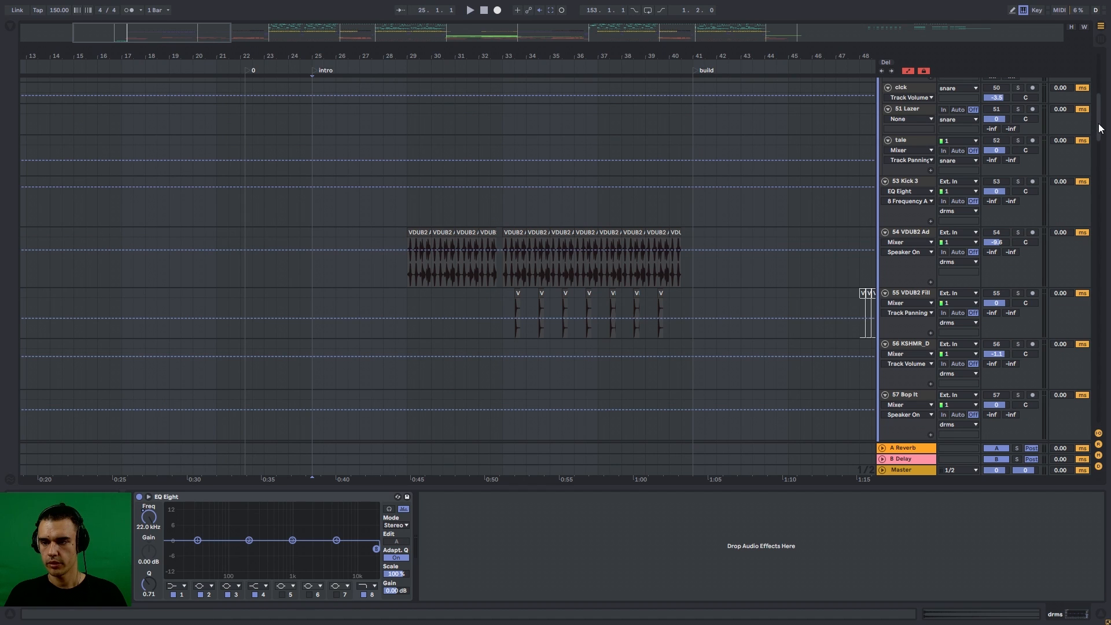
- Solo the 67 Serum_x64 lead track and play it from the start of the intro
left_click_drag(1101, 129, 1100, 182)
left_click(1017, 192)
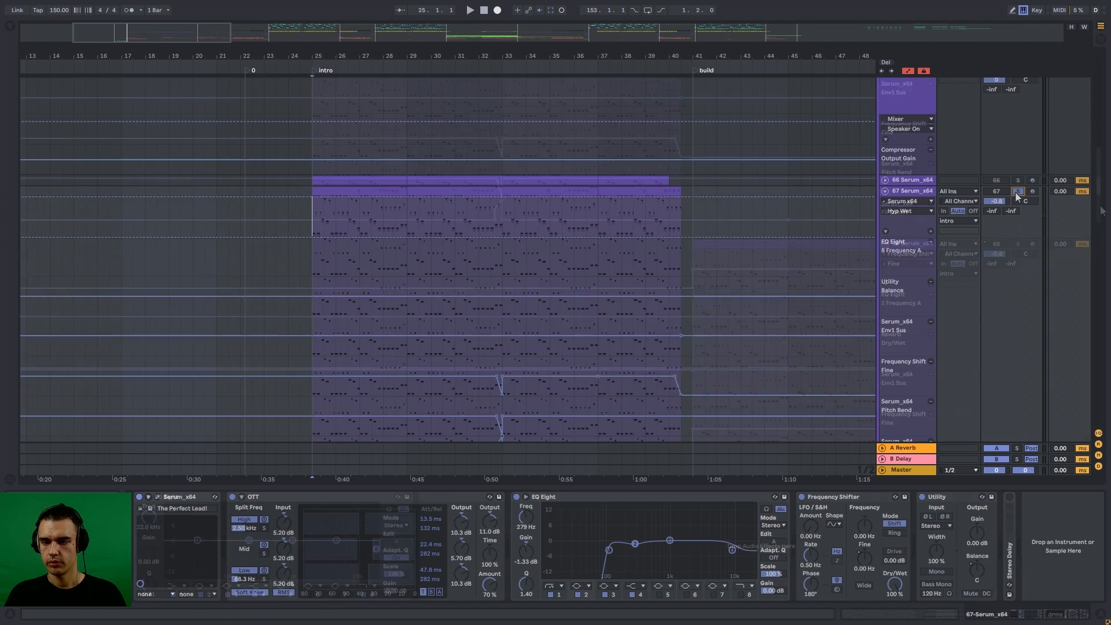
key("space")
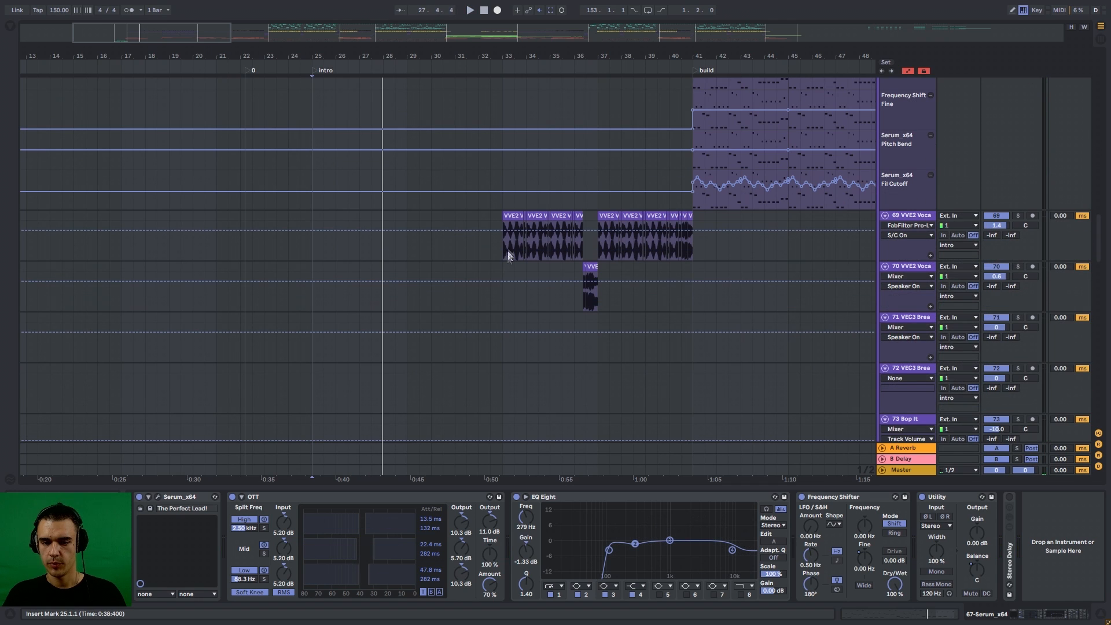
- Select bars 25 to 29 of the intro lead on the 67 Serum_x64 track
left_click(505, 253)
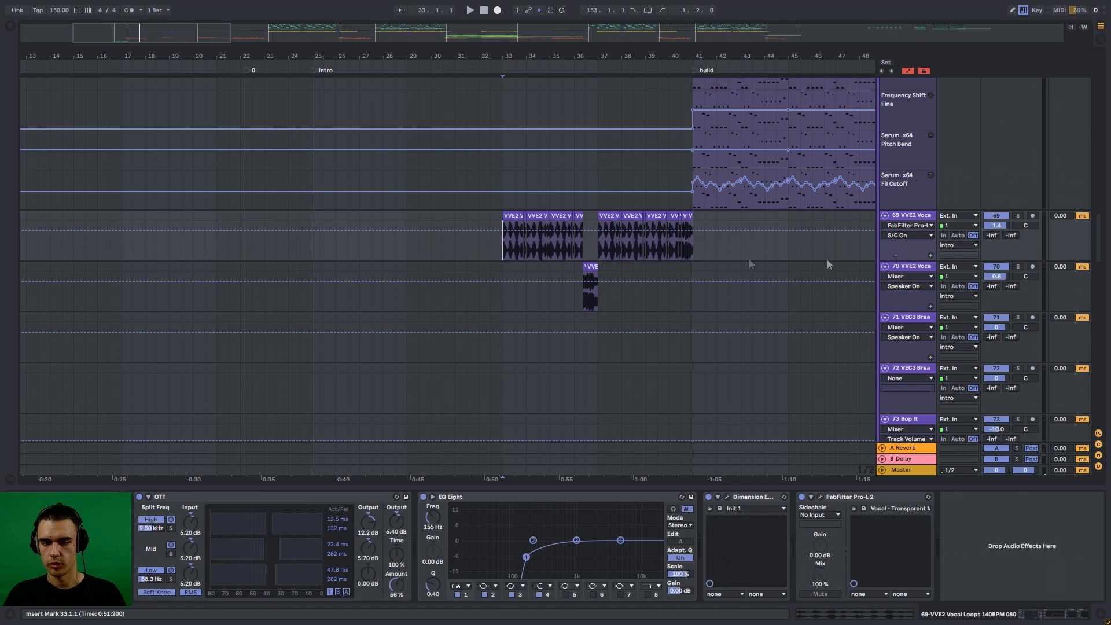
mouse_move(1101, 234)
left_mouse_down()
mouse_move(1101, 220)
mouse_move(1106, 308)
mouse_move(1103, 113)
mouse_move(1095, 162)
mouse_move(1071, 155)
left_mouse_up()
left_click(317, 236)
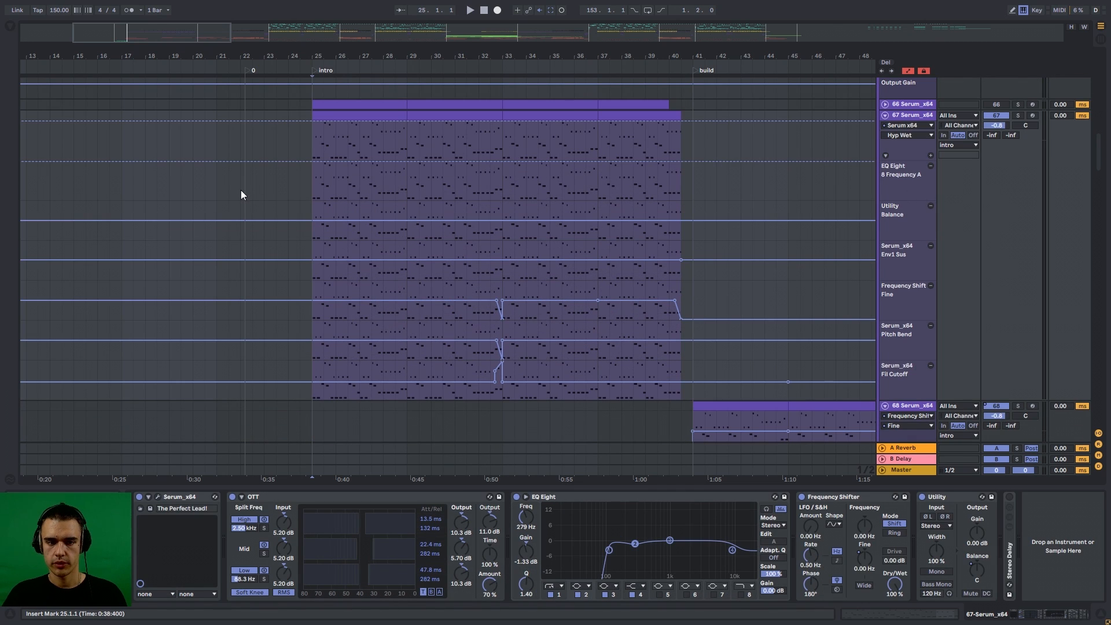
scroll(292, 223, "up", 1)
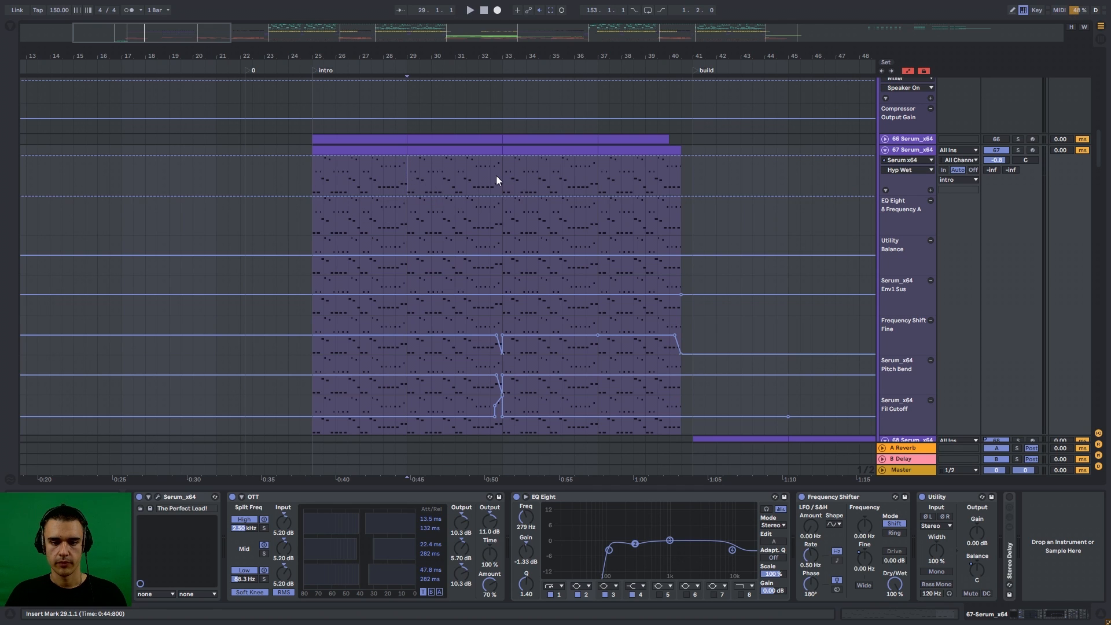
left_click_drag(309, 195, 407, 187)
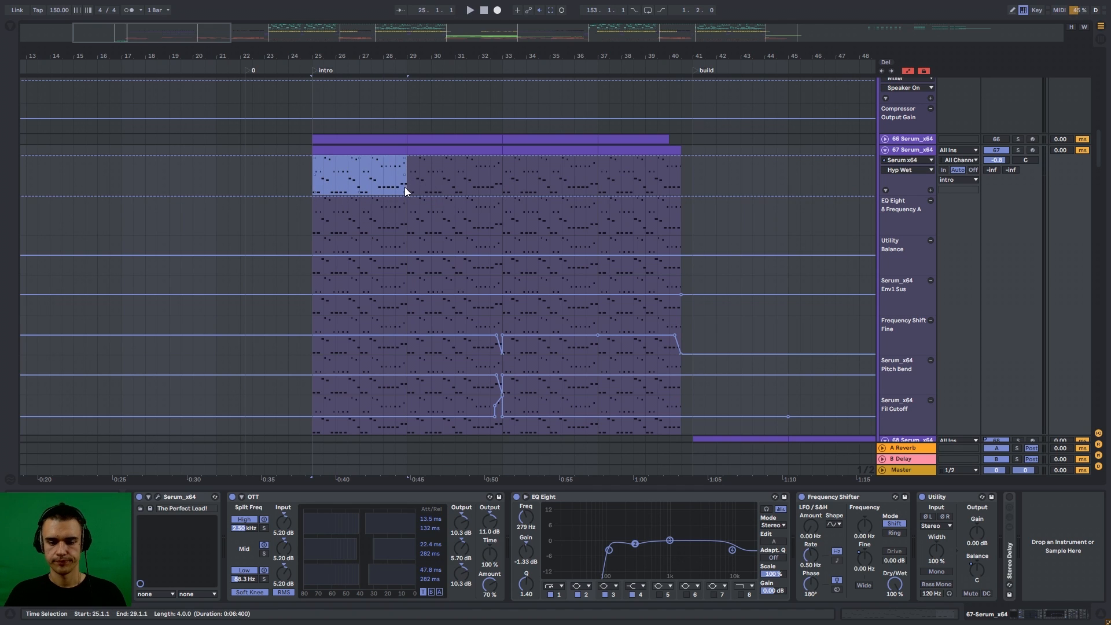
- Show the lead track's automation for OTT Amount, OTT Master Output and Frequency Shifter Fine in turn
left_click(365, 499)
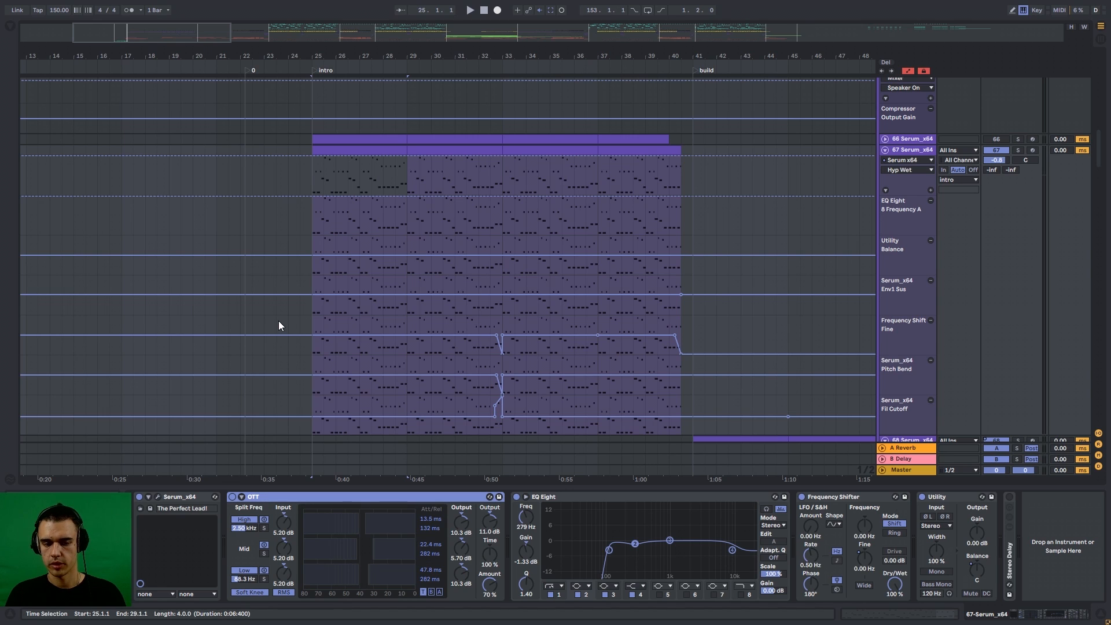
left_click(489, 585)
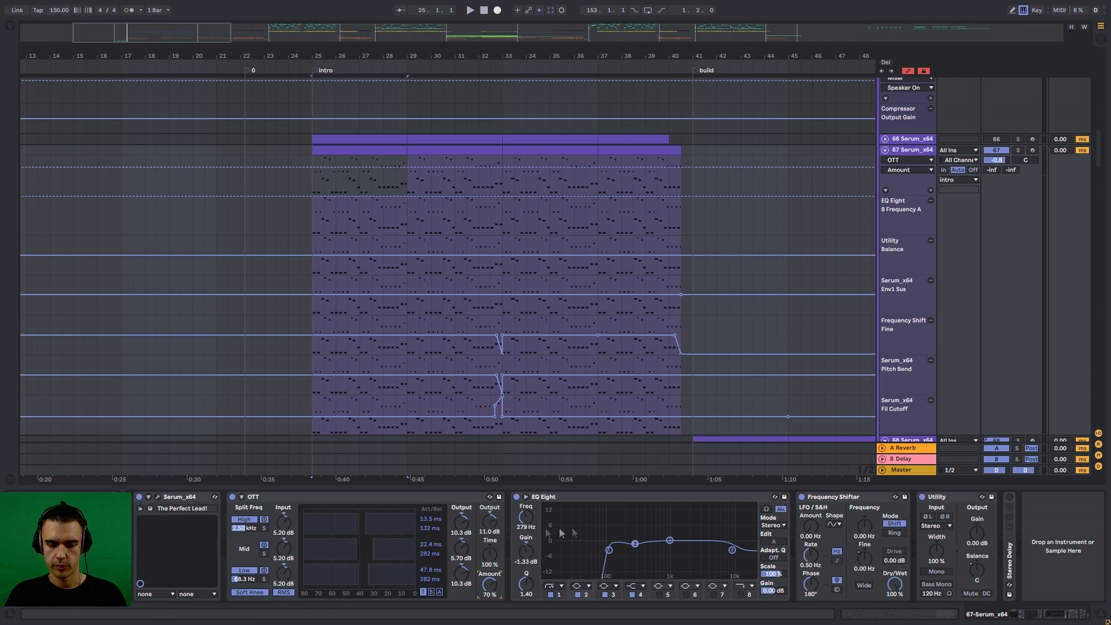
left_click(484, 526)
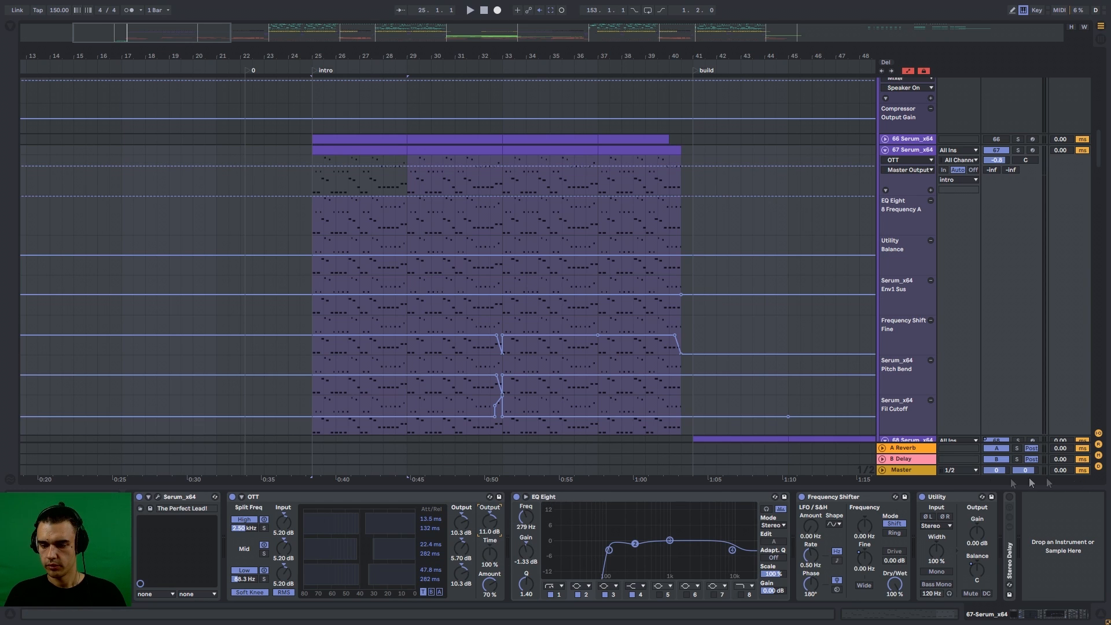
left_click(860, 560)
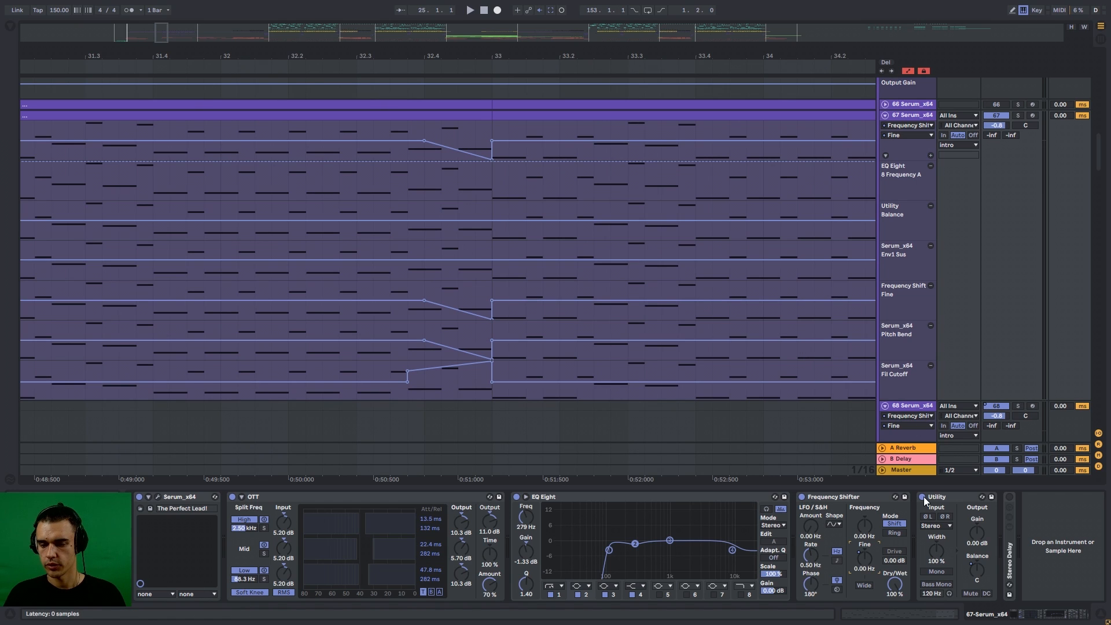
- Play the lead through the Frequency Shifter Fine automation dip just before bar 33
left_click(424, 192)
key("space")
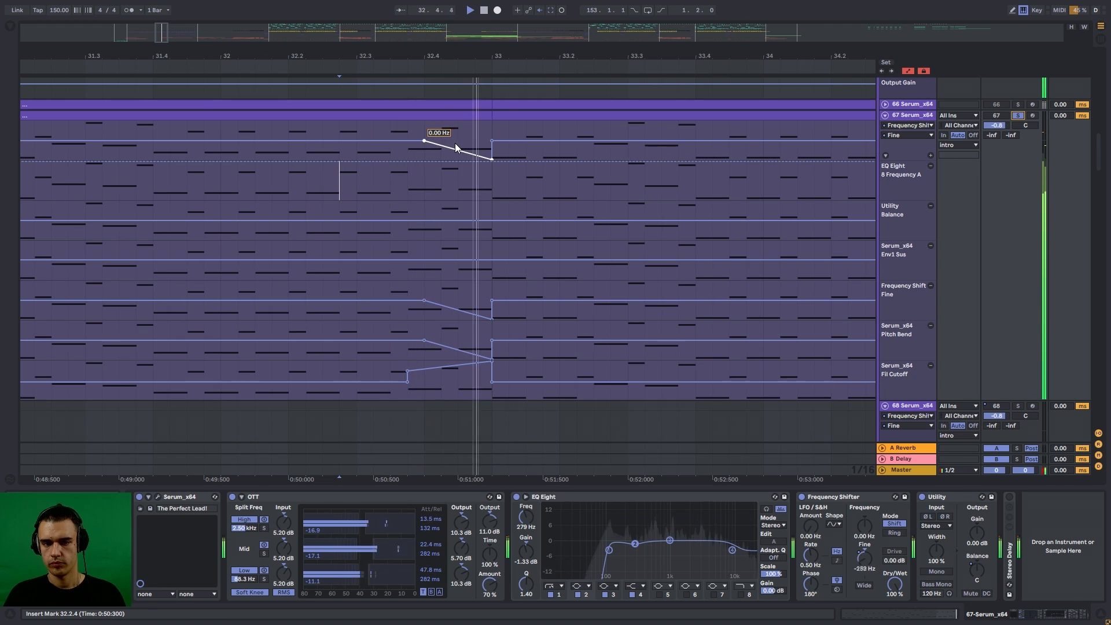
key("space")
left_click(412, 186)
key("space")
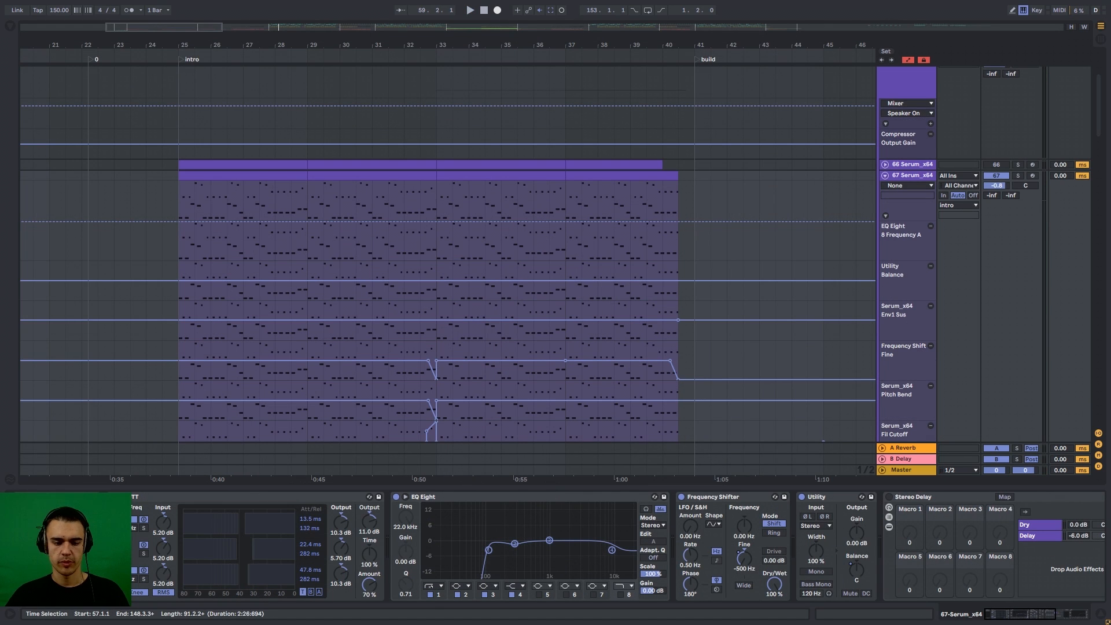
- Open the lead's Serum window and inspect oscillator A's Analog wavetable list and the FX page
key("ctrl+alt+p")
left_click_drag(613, 139, 508, 49)
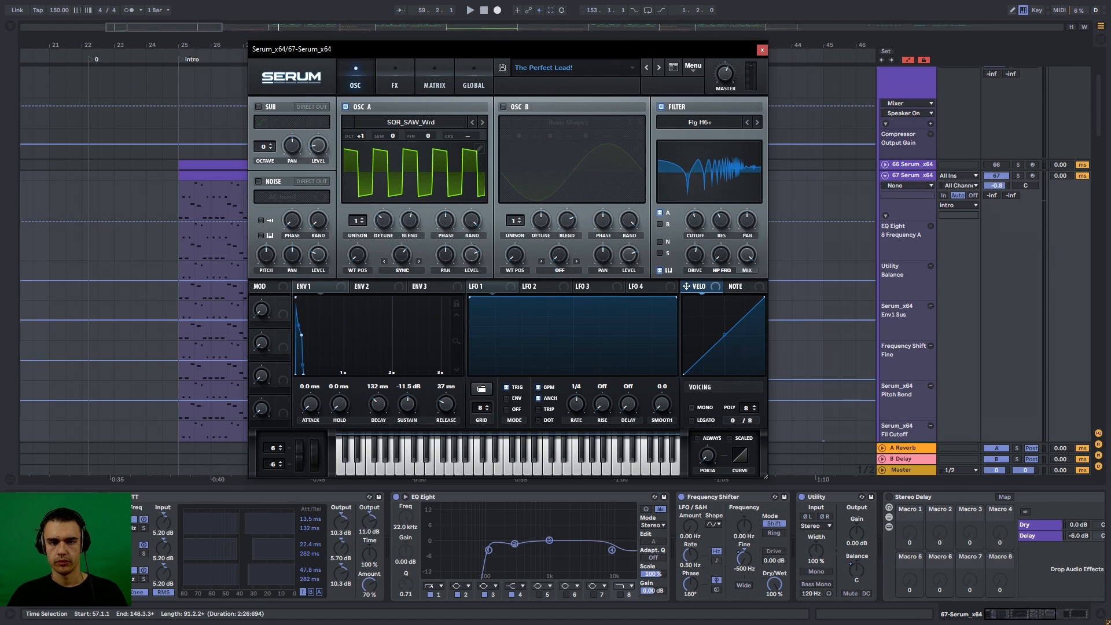
left_click(410, 122)
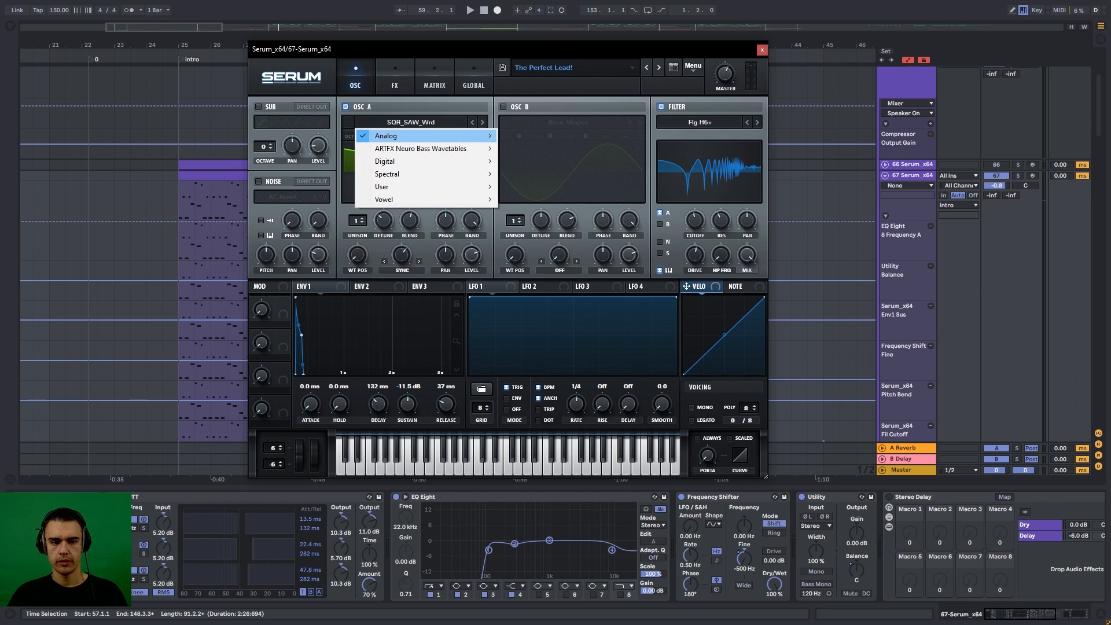
mouse_move(411, 136)
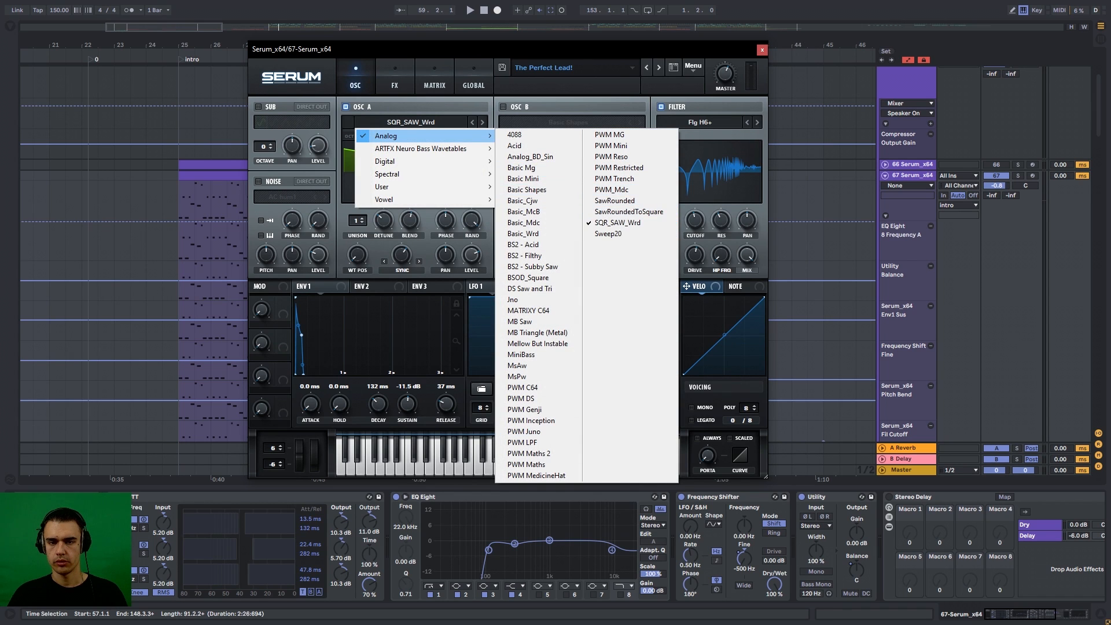
left_click(423, 107)
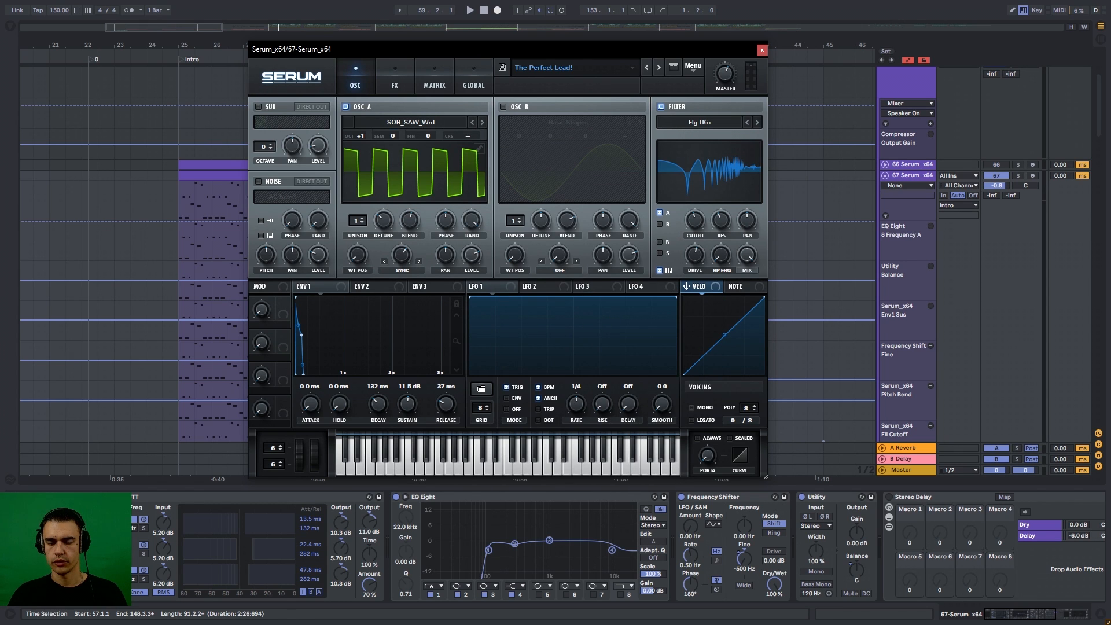
left_click(394, 85)
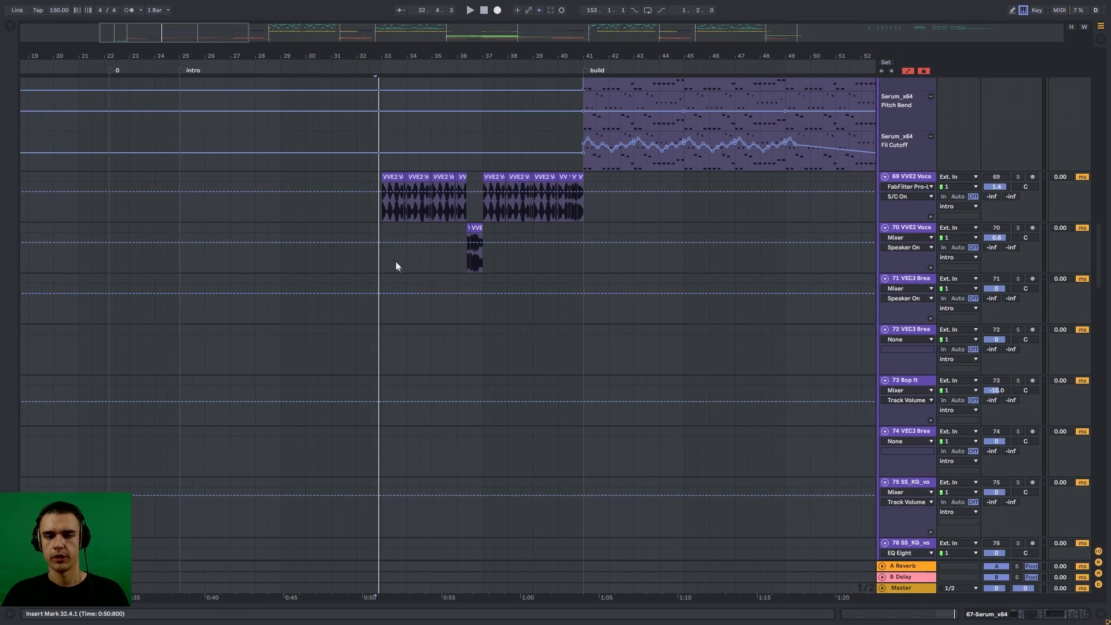
- View the vocal loops on track 69 and inspect the Vocals sample folder in a widened browser, closing it when done
scroll(394, 260, "up", 5)
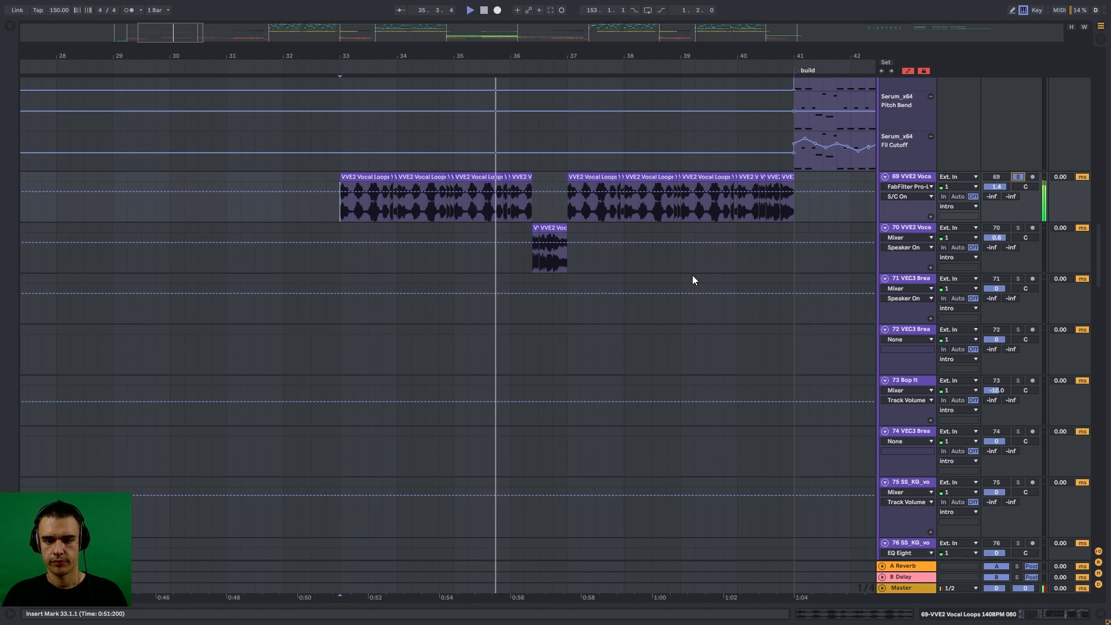
left_click(12, 27)
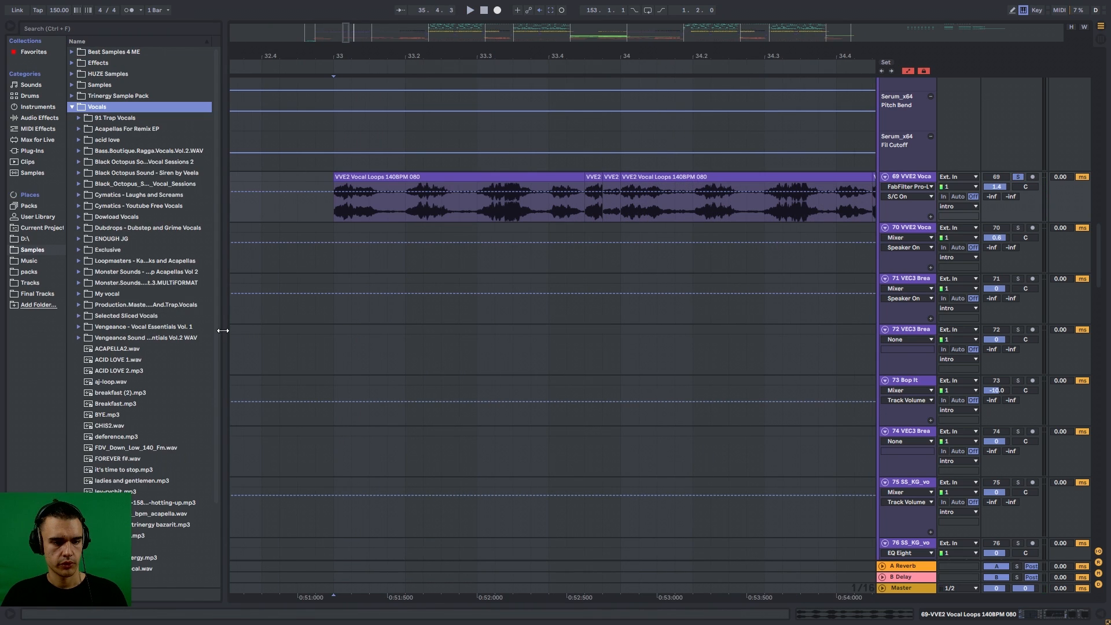
left_click_drag(223, 330, 324, 335)
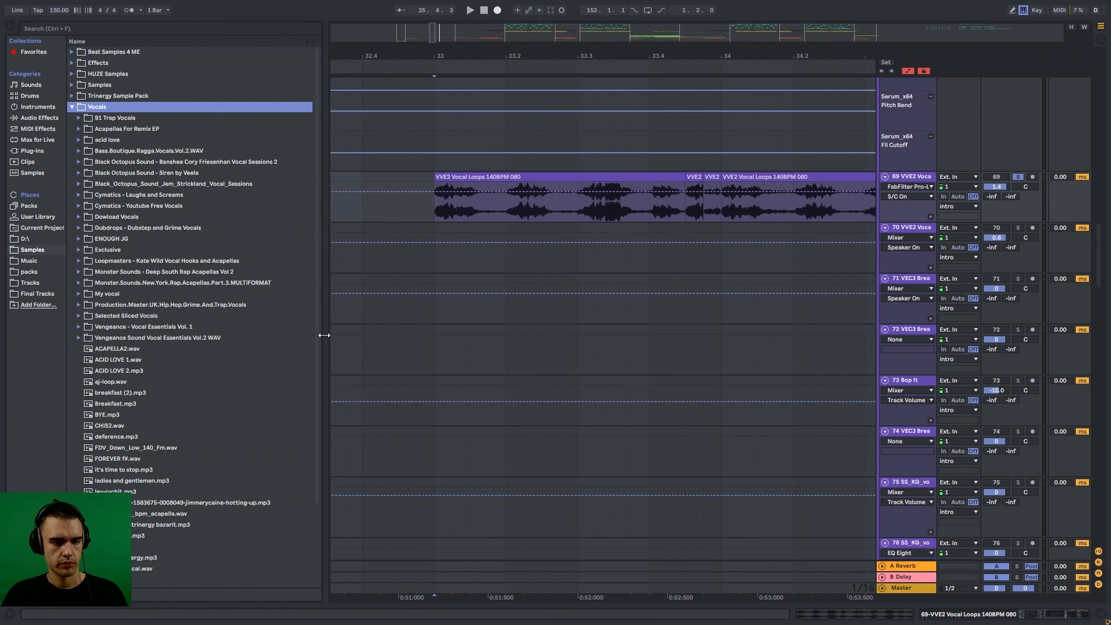
left_click(292, 338)
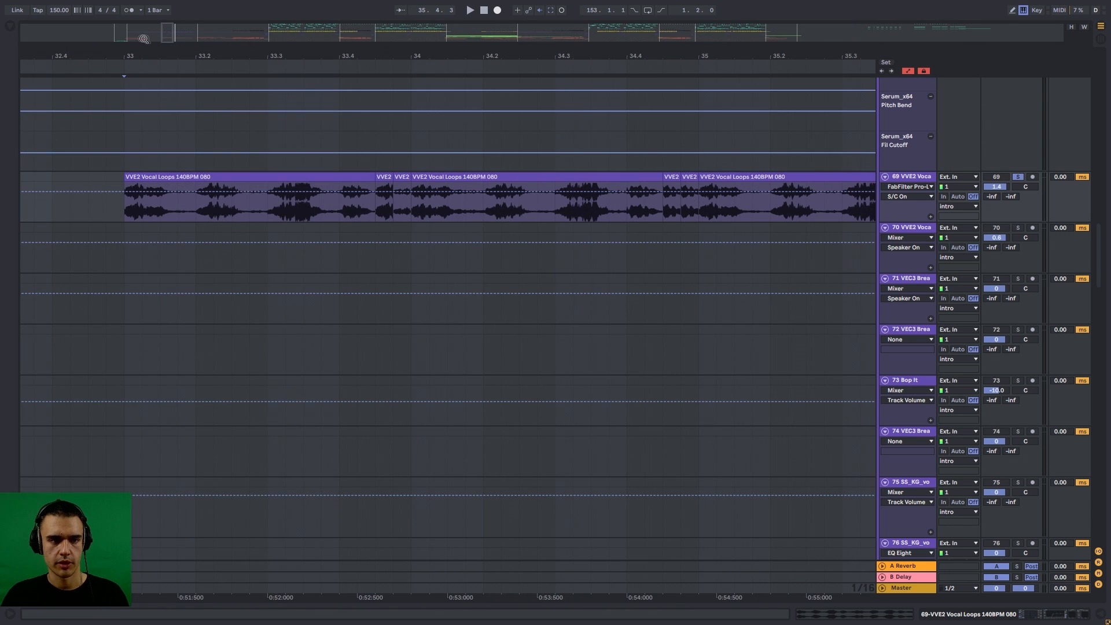
mouse_move(168, 37)
left_mouse_down()
mouse_move(168, 12)
mouse_move(169, 36)
mouse_move(180, 20)
mouse_move(167, 38)
left_mouse_up()
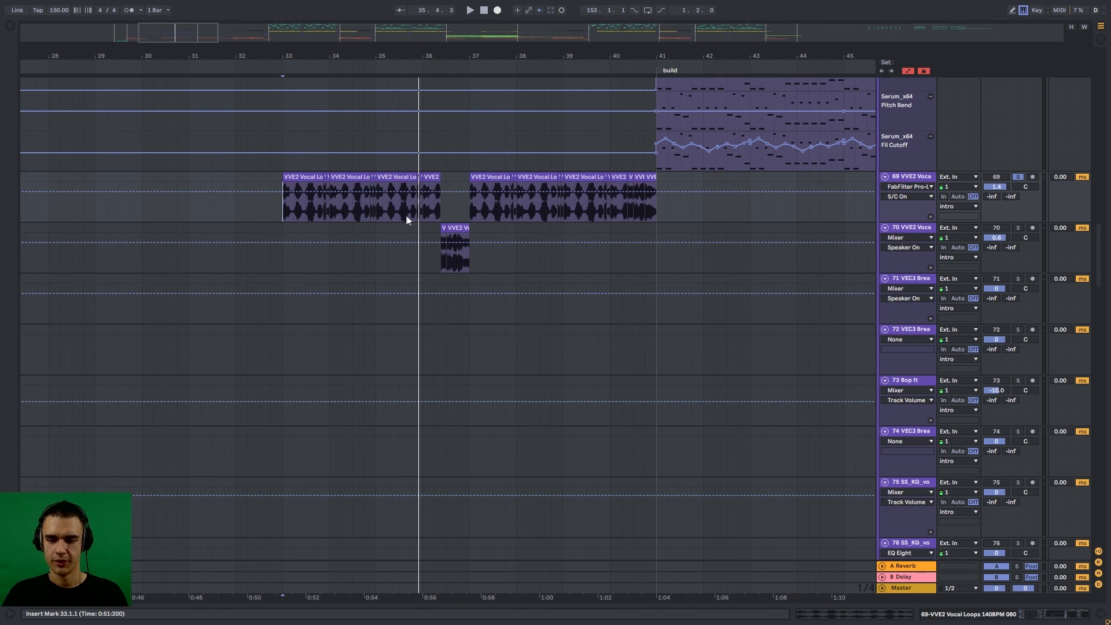
- Select the first active vocal loop clip on track 88, bars 33 to 35, and play it soloed
left_click_drag(1099, 259, 1105, 370)
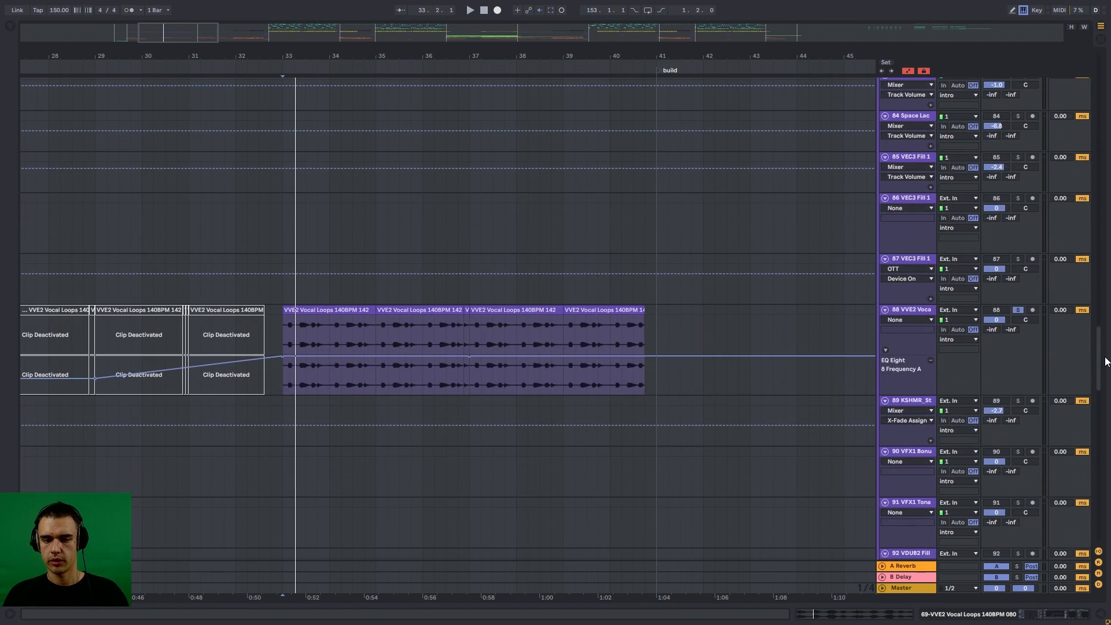
left_click(352, 229)
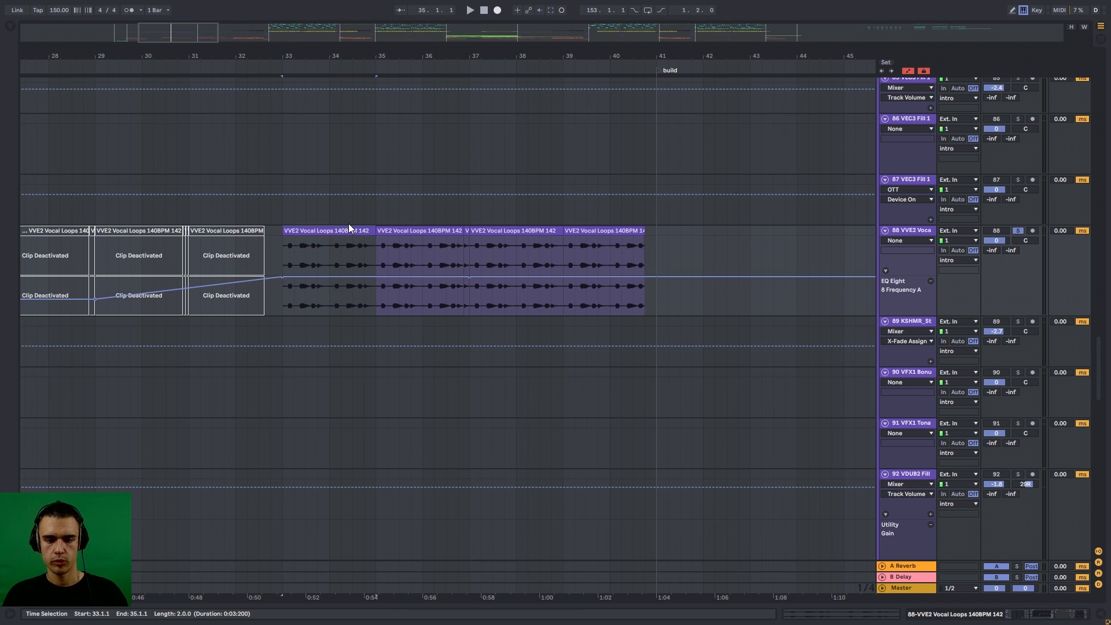
key("space")
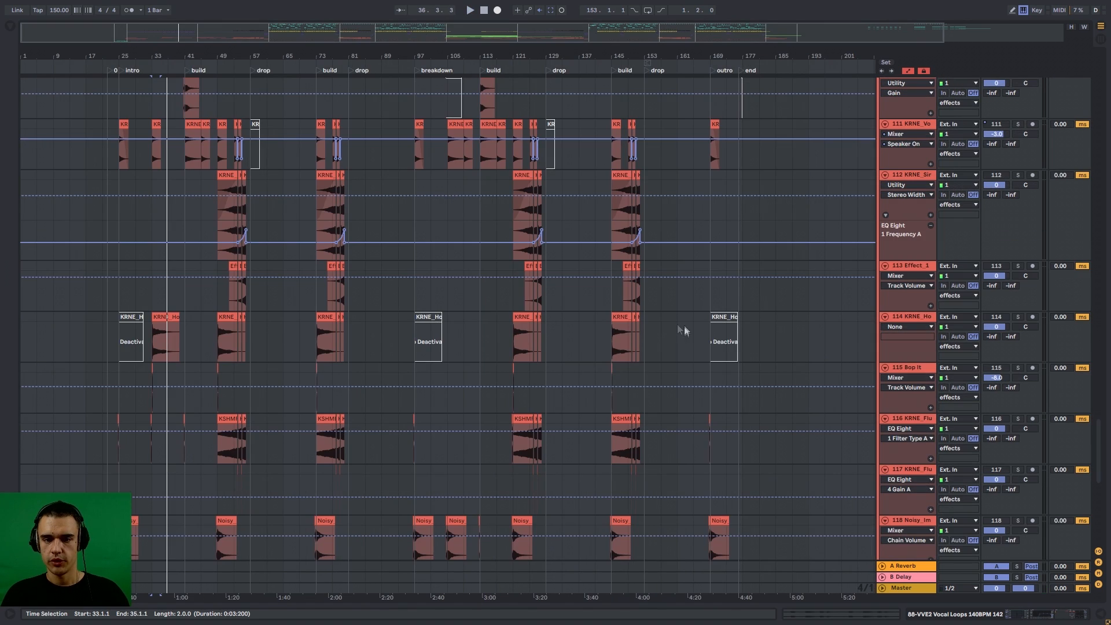
- Examine the clip arrangement in the effects group across the intro and build
scroll(311, 289, "up", 4)
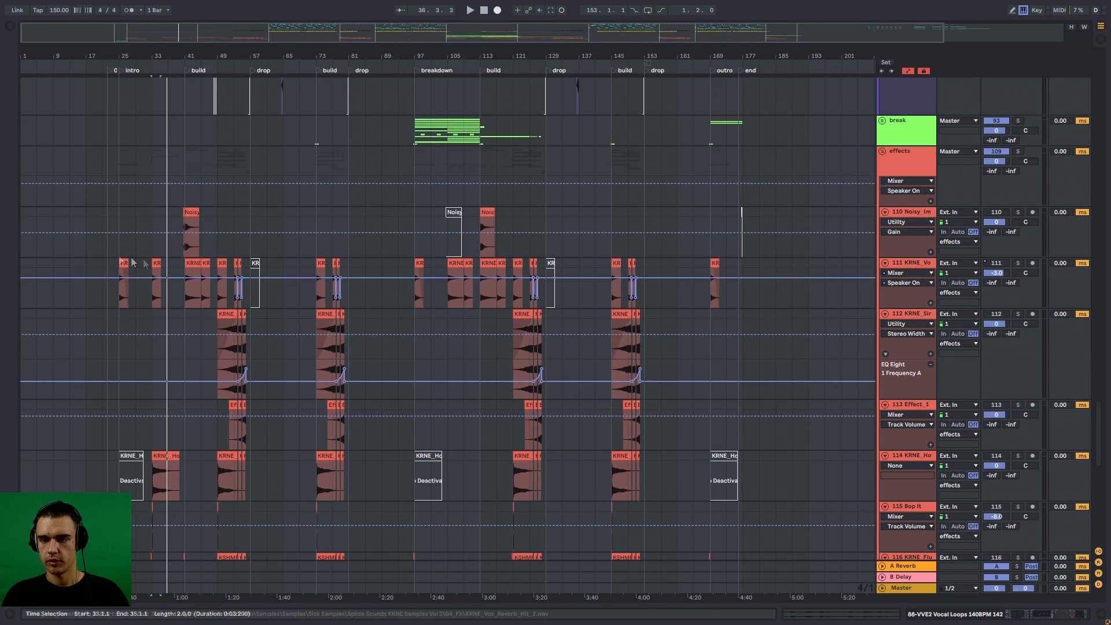
scroll(116, 251, "up", 6)
scroll(575, 255, "down", 4)
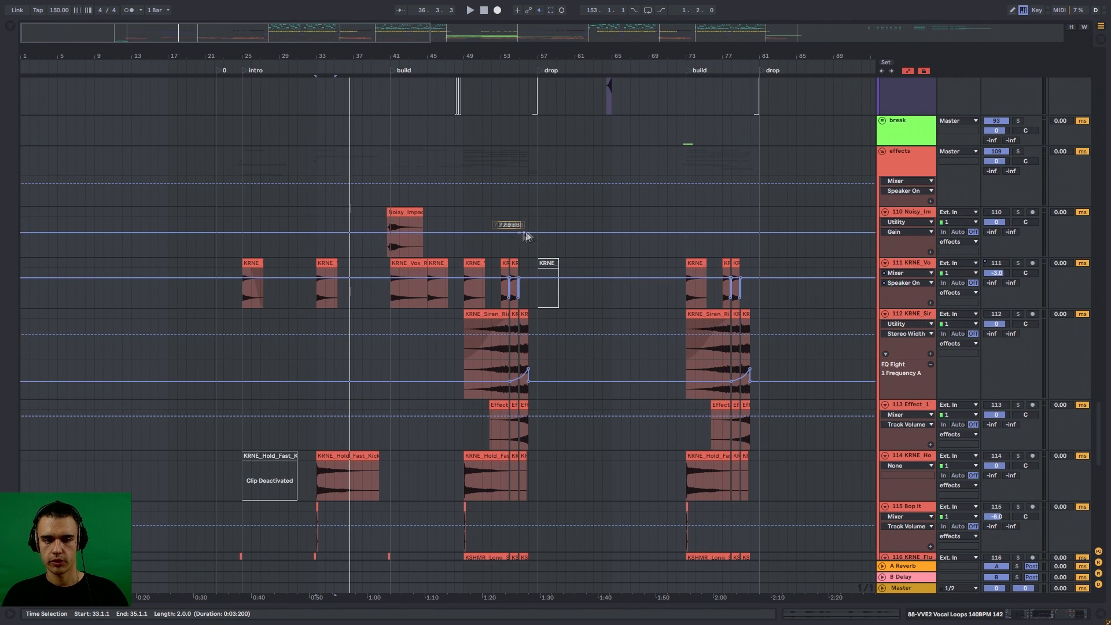
scroll(502, 227, "up", 5)
scroll(495, 231, "down", 5)
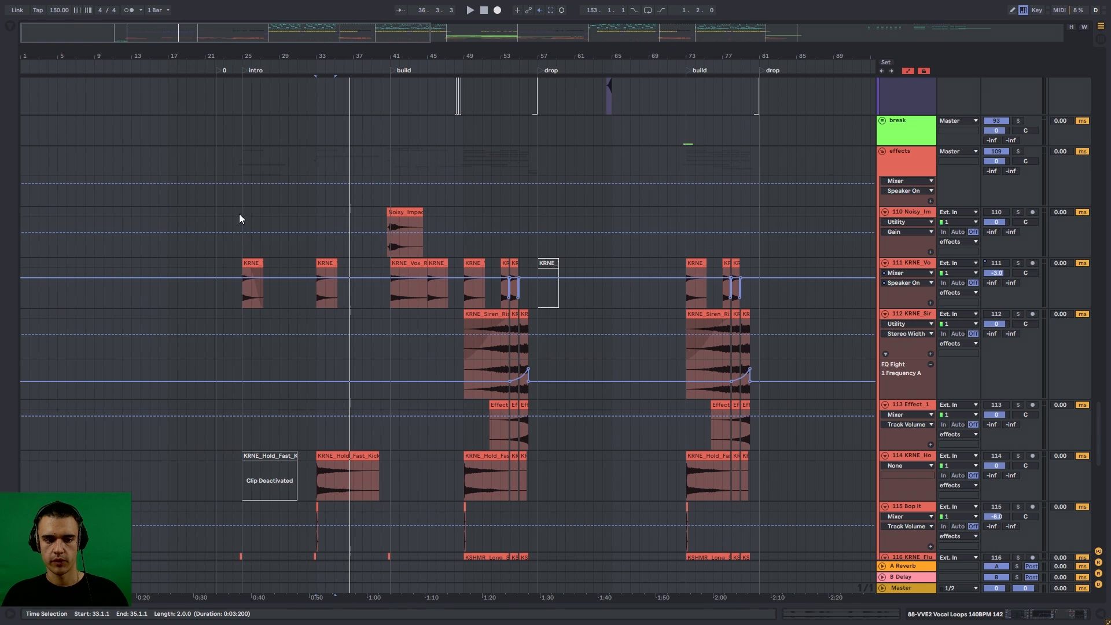
scroll(238, 213, "up", 3)
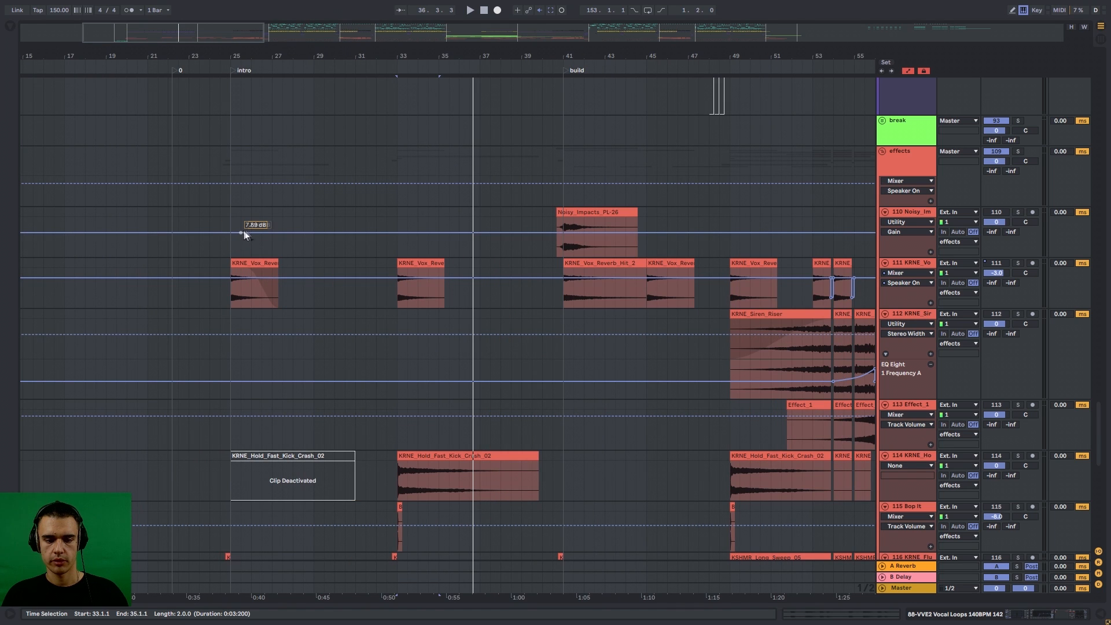
scroll(244, 235, "up", 3)
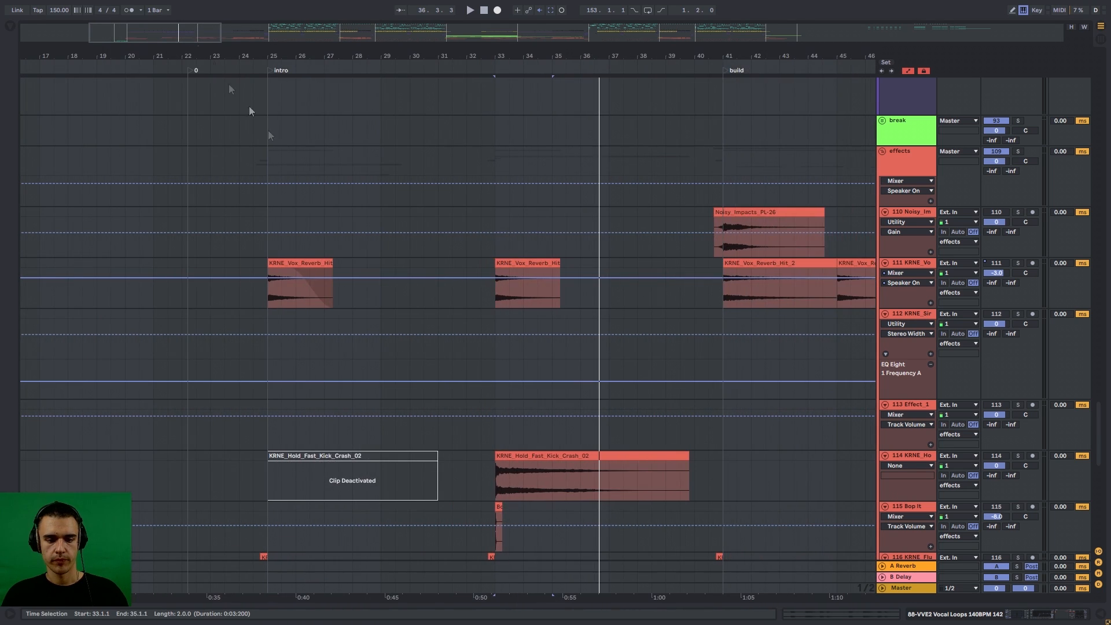
- Play the soloed effects group from bar 25, at the first KRNE_Vox_Reverb_Hit clip
scroll(369, 311, "down", 2)
left_click(271, 239)
scroll(907, 147, "down", 1)
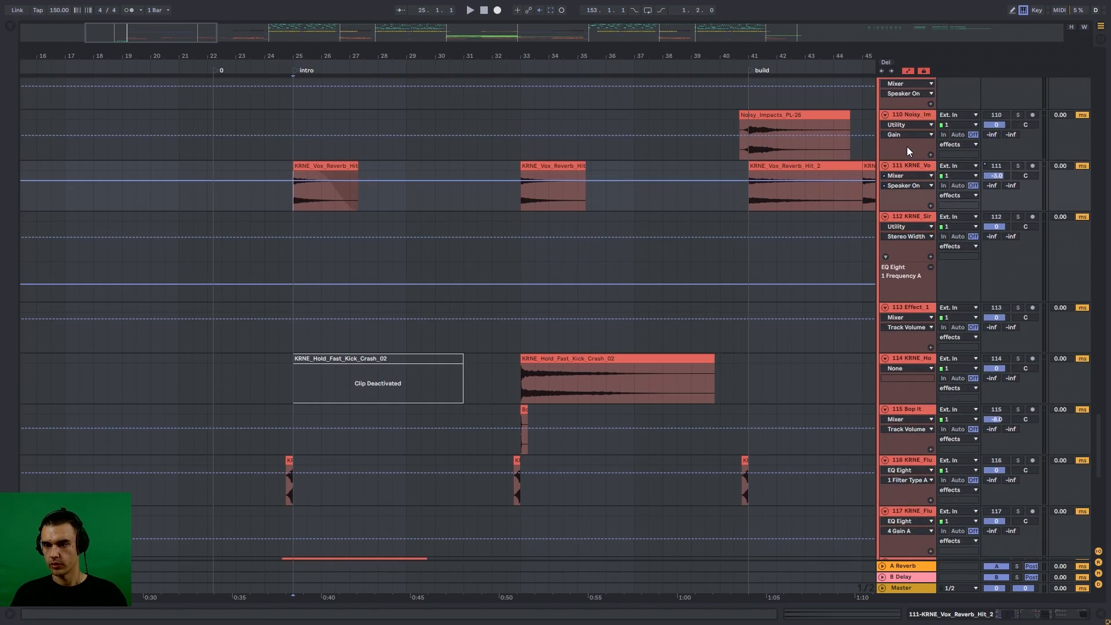
scroll(908, 147, "up", 2)
key("space")
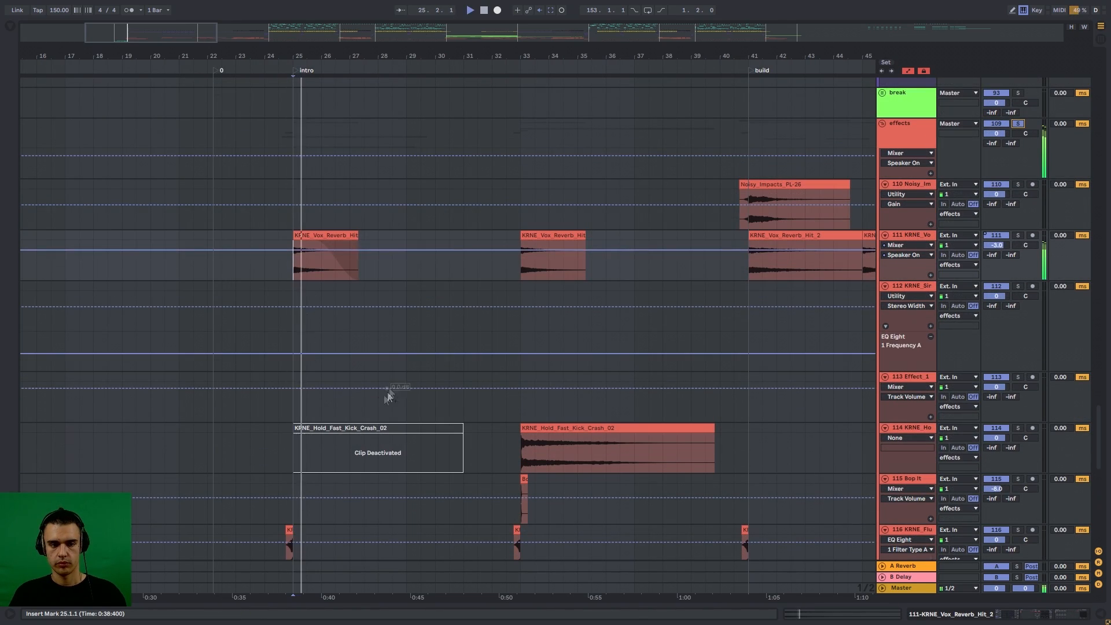
- Continue the effects playback from bar 32.3, just before the KRNE_Hold_Fast_Kick_Crash_02 clip at bar 33
scroll(389, 388, "down", 5)
scroll(391, 382, "up", 3)
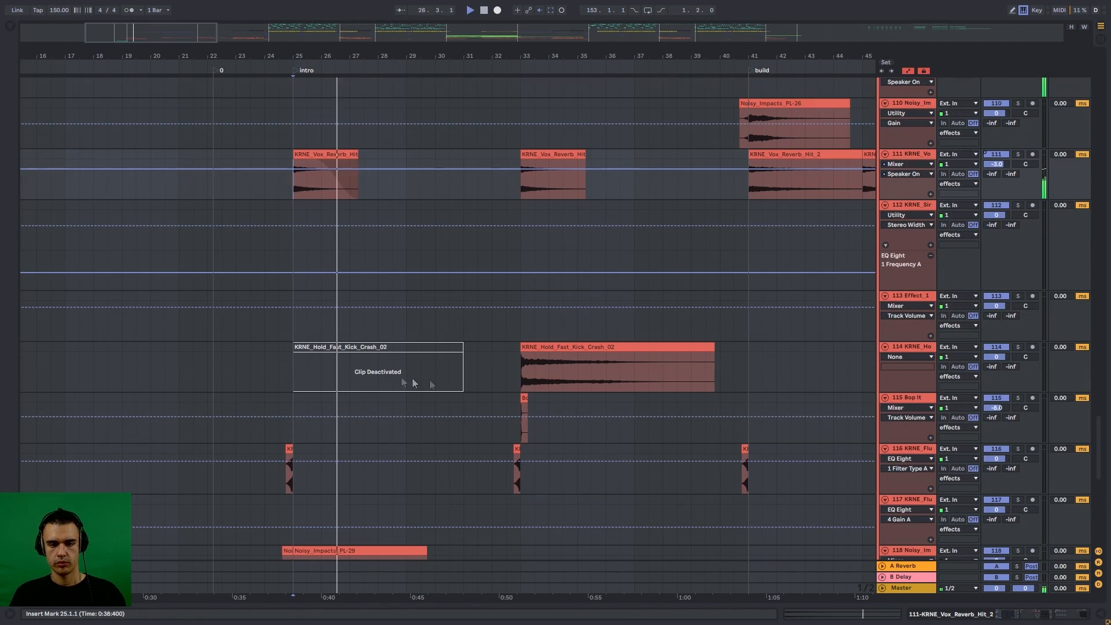
left_click(507, 408)
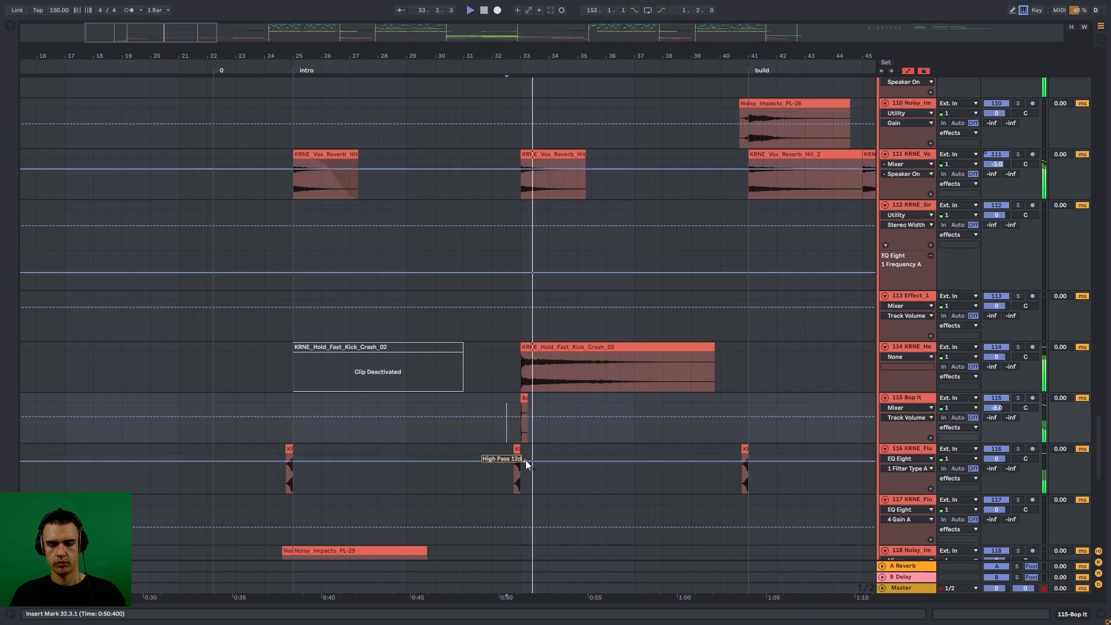
- Fold the drms and effects groups and set the playback position to the build marker at bar 41
scroll(522, 459, "up", 10)
left_click_drag(1103, 347, 1110, 39)
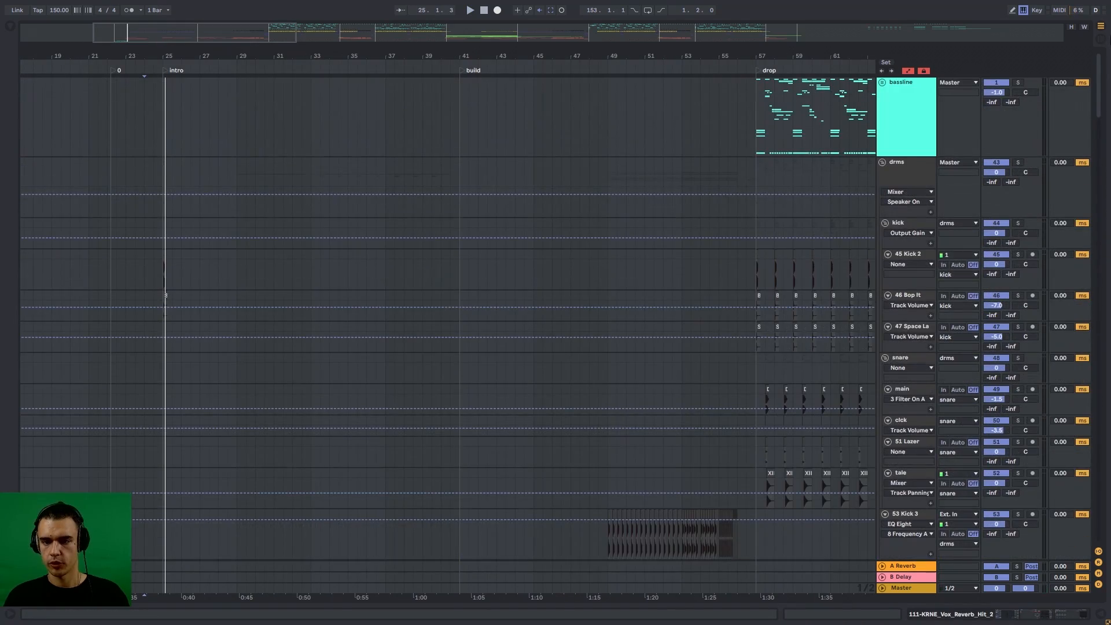
left_click(882, 163)
left_click(881, 285)
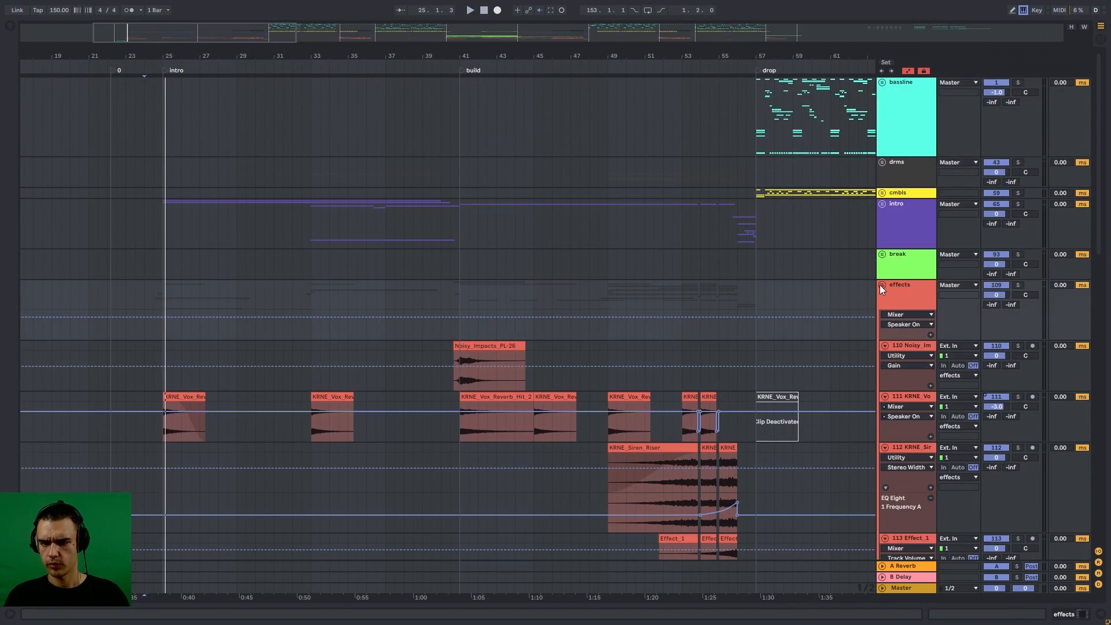
left_click(220, 161)
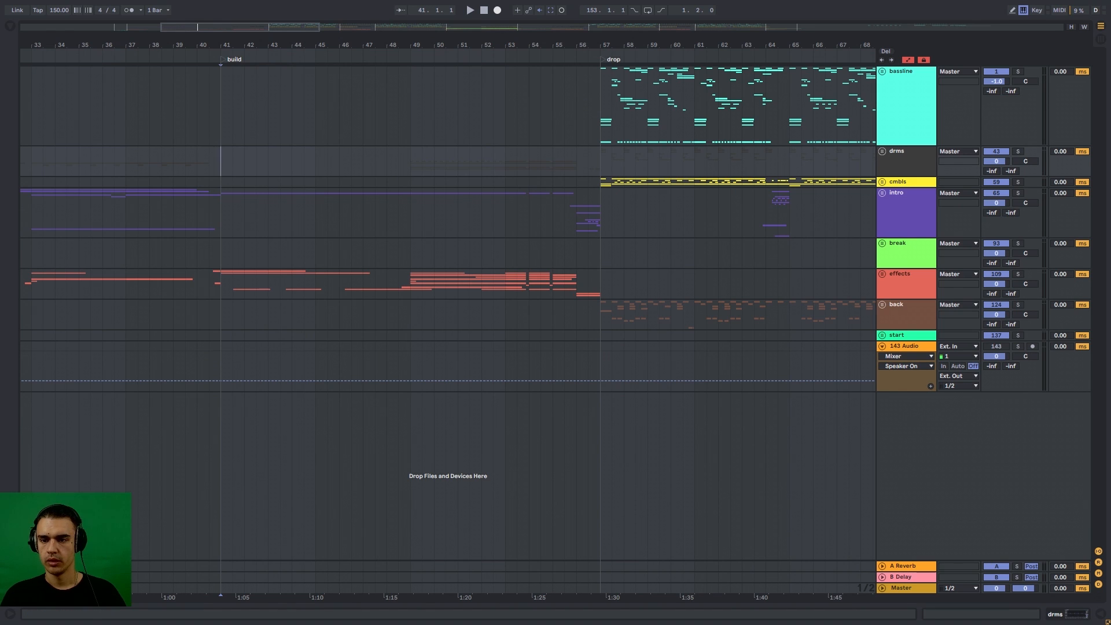
- Unfold the drms group and play track 53 Kick 3, then track 54's VDUB2 Addon Hihat Loop 015, each soloed from bar 49
left_click(881, 151)
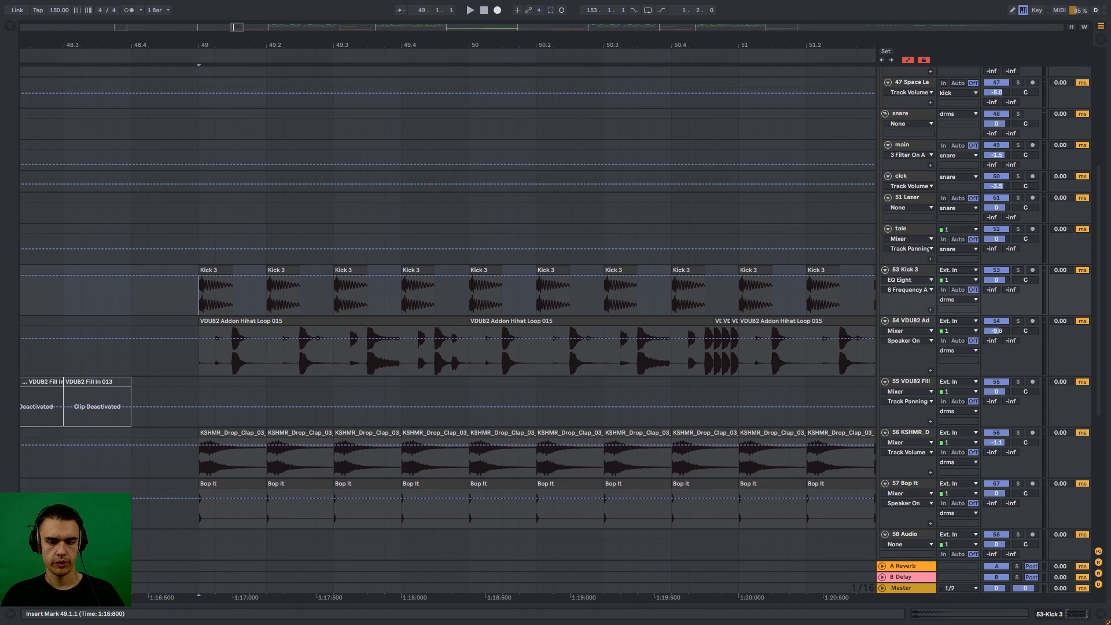
left_click(1018, 270)
key("space")
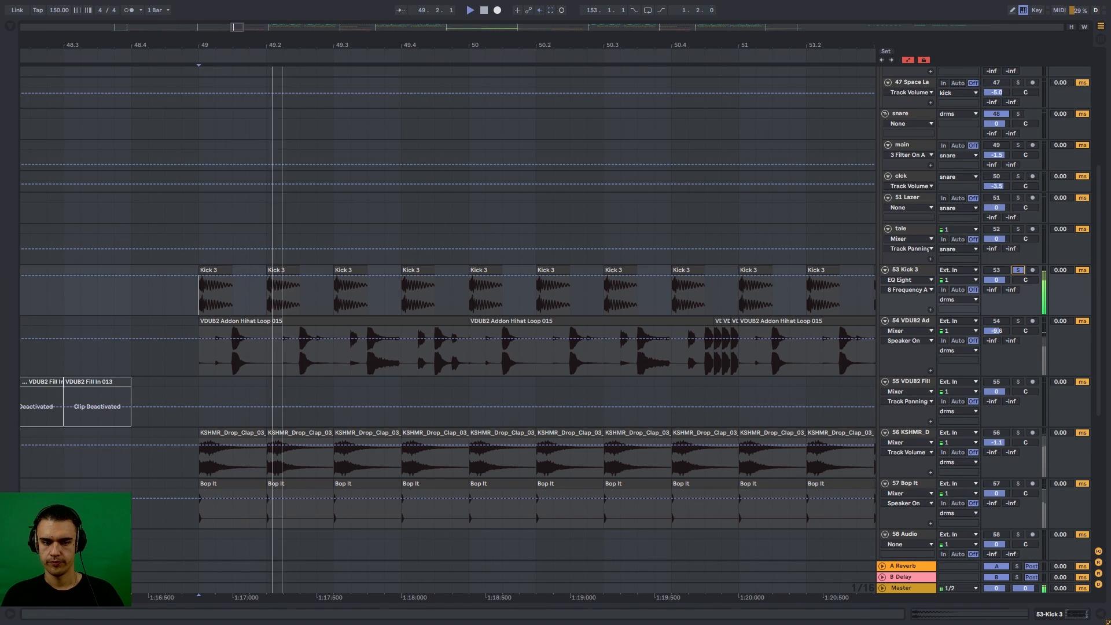
key("space")
left_click(1018, 320)
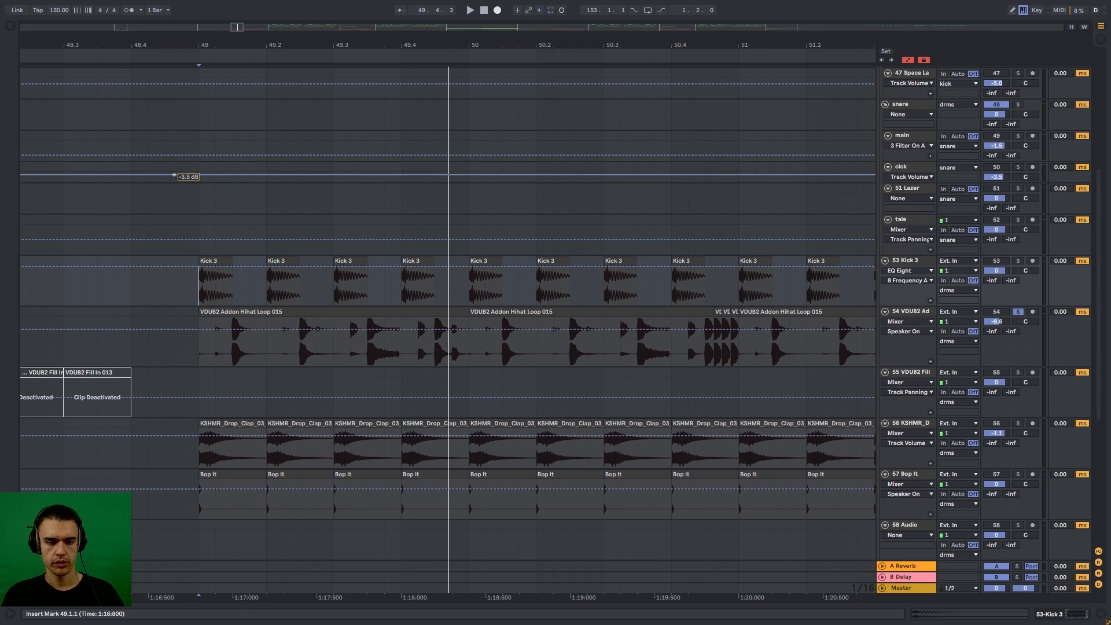
key("space")
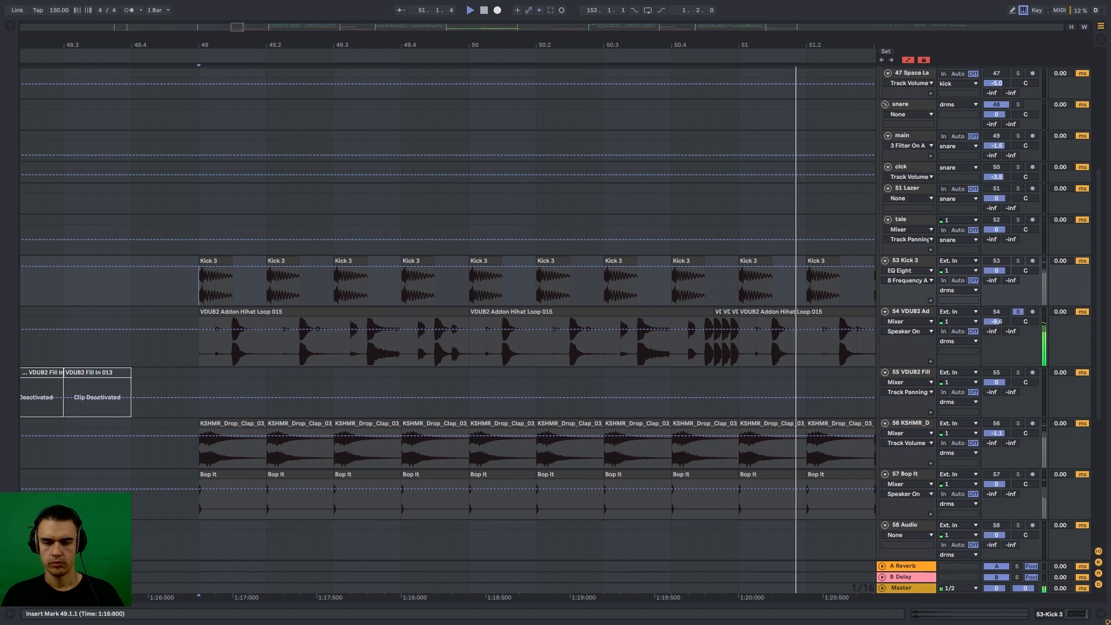
- Play the KSHMR drop clap on track 56 and the Bop It track 57, each soloed, from bar 49
scroll(445, 330, "down", 3)
left_click(1018, 355)
key("space")
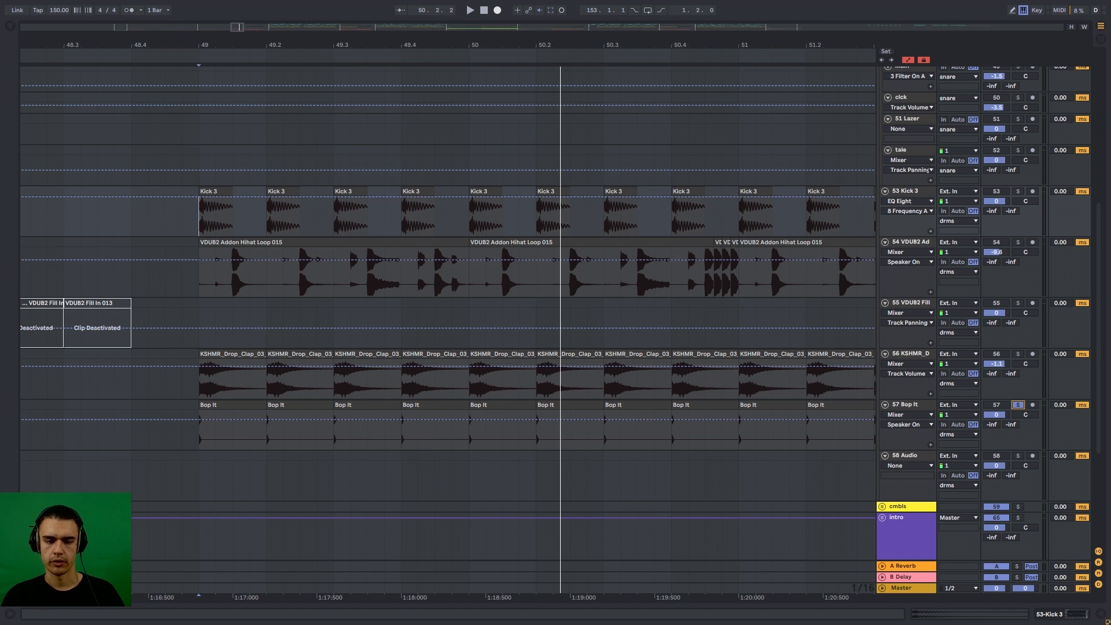
key("space")
scroll(446, 370, "up", 10)
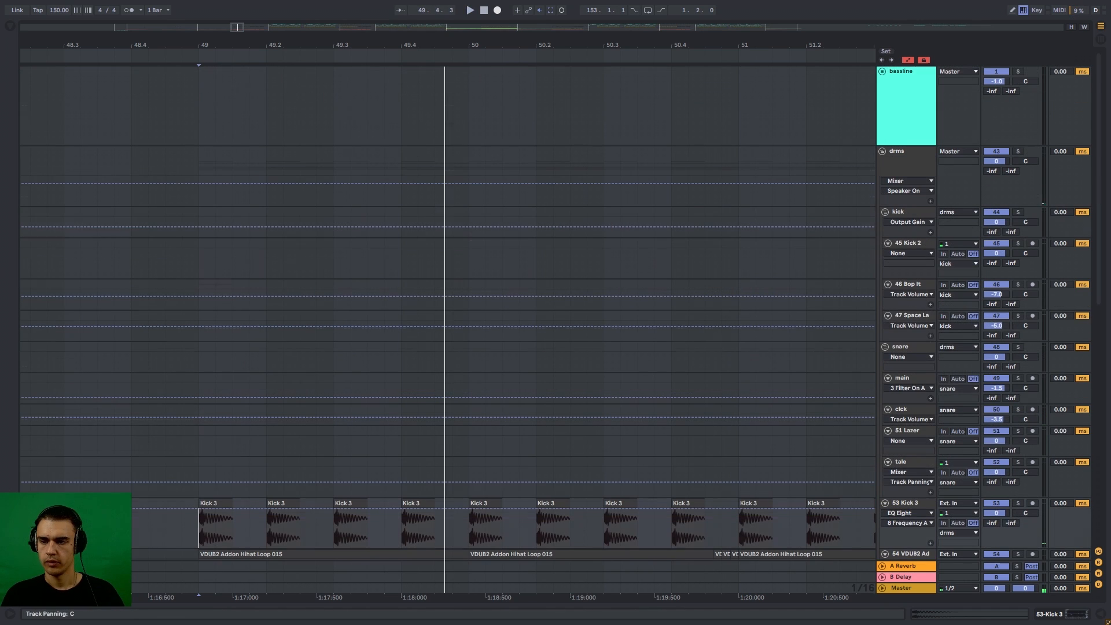
- Play the build lead on track 68 Serum_x64 from bar 52 and show its filter cutoff automation
scroll(445, 330, "down", 8)
key("space")
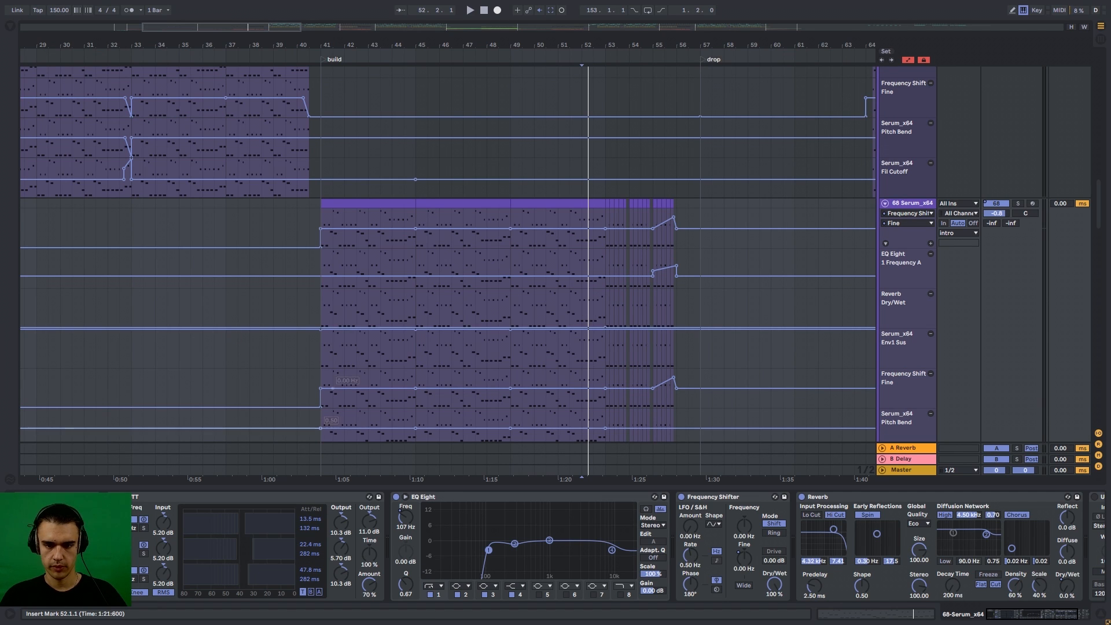
scroll(452, 329, "down", 3)
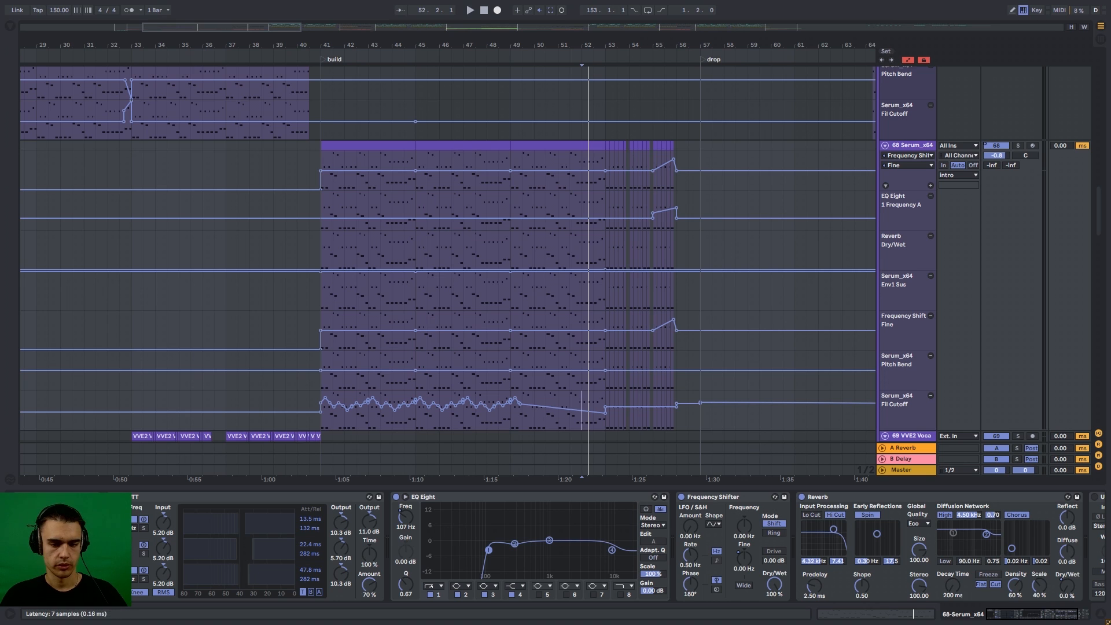
- Open the Serum synth of track 68 and select its filter cutoff control
left_click(47, 497)
left_click_drag(637, 85, 188, 81)
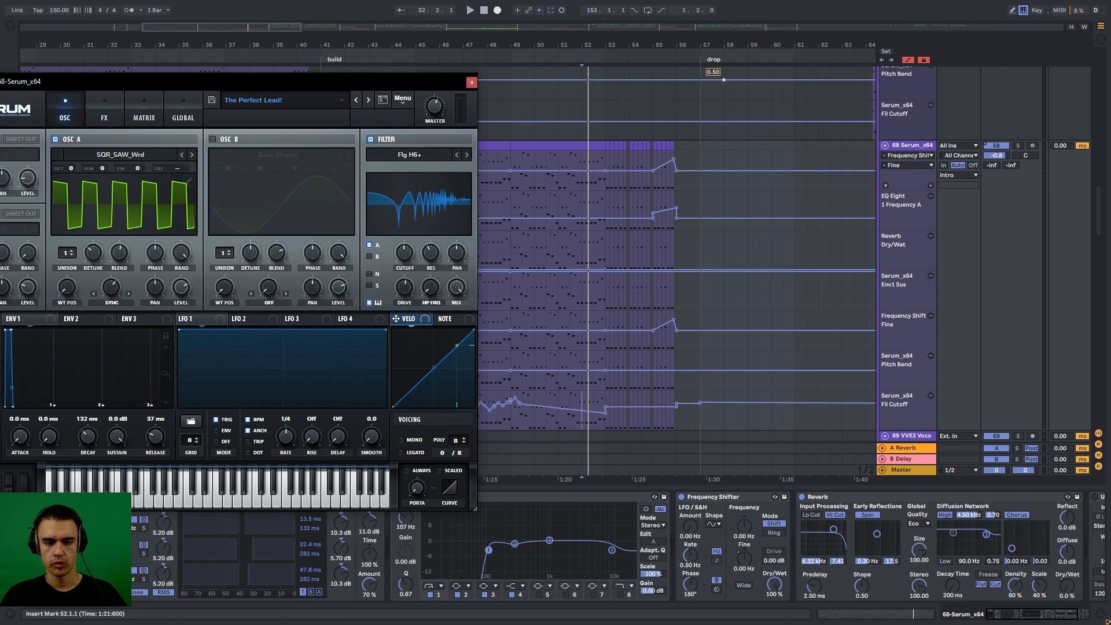
left_click(404, 252)
left_click_drag(324, 82, 119, 86)
- Show the EQ Eight 1 Frequency A automation on track 68 and play its rise from bar 55 to 56
scroll(333, 405, "up", 3)
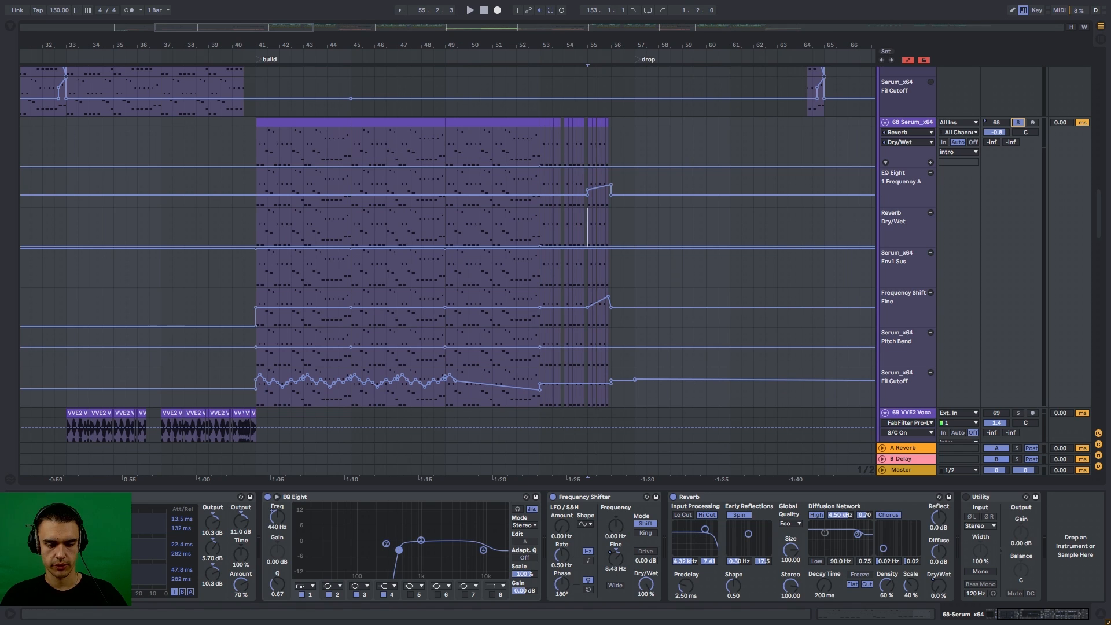
left_click(277, 517)
scroll(592, 148, "up", 4)
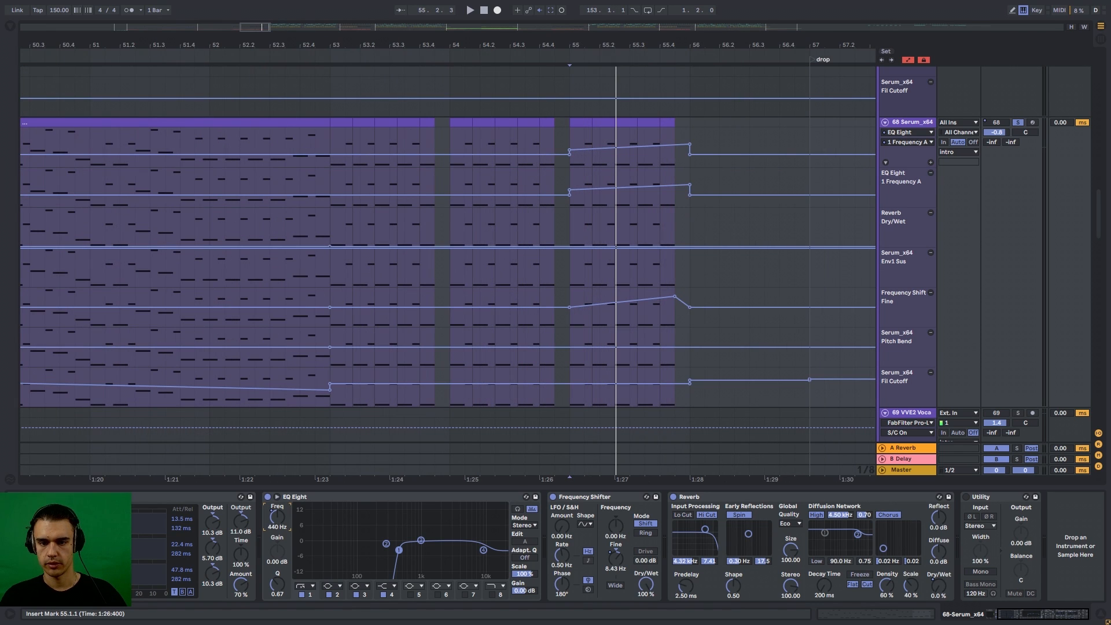
left_click_drag(571, 138, 689, 138)
key("space")
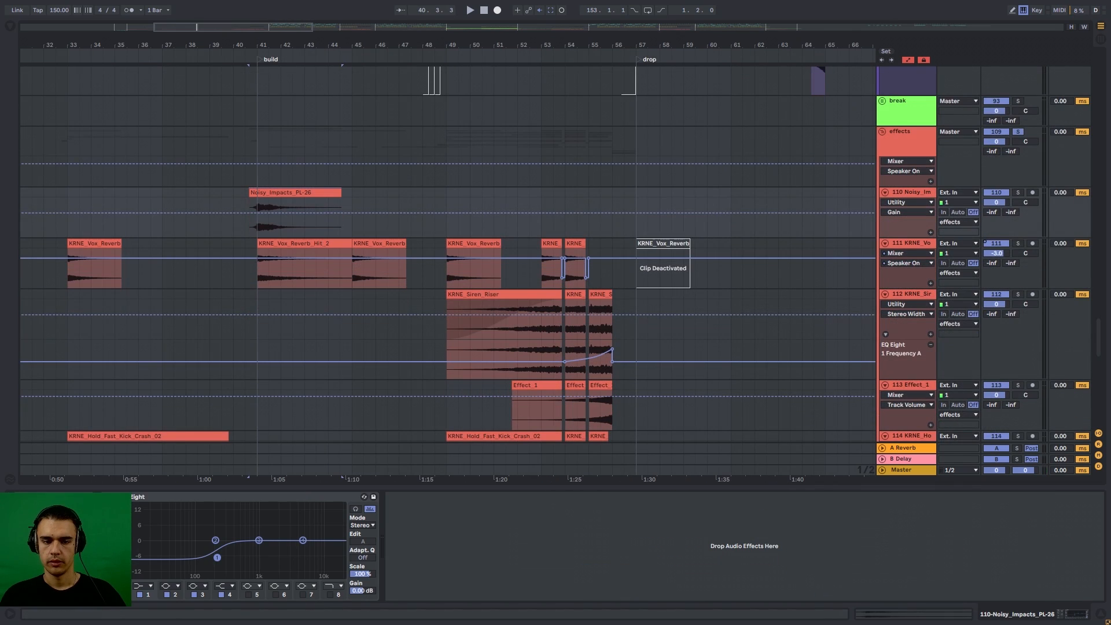
- Play the effects group from the Noisy_Impacts_PL-26 clip before the build, examining the clips on its tracks
scroll(448, 255, "down", 10)
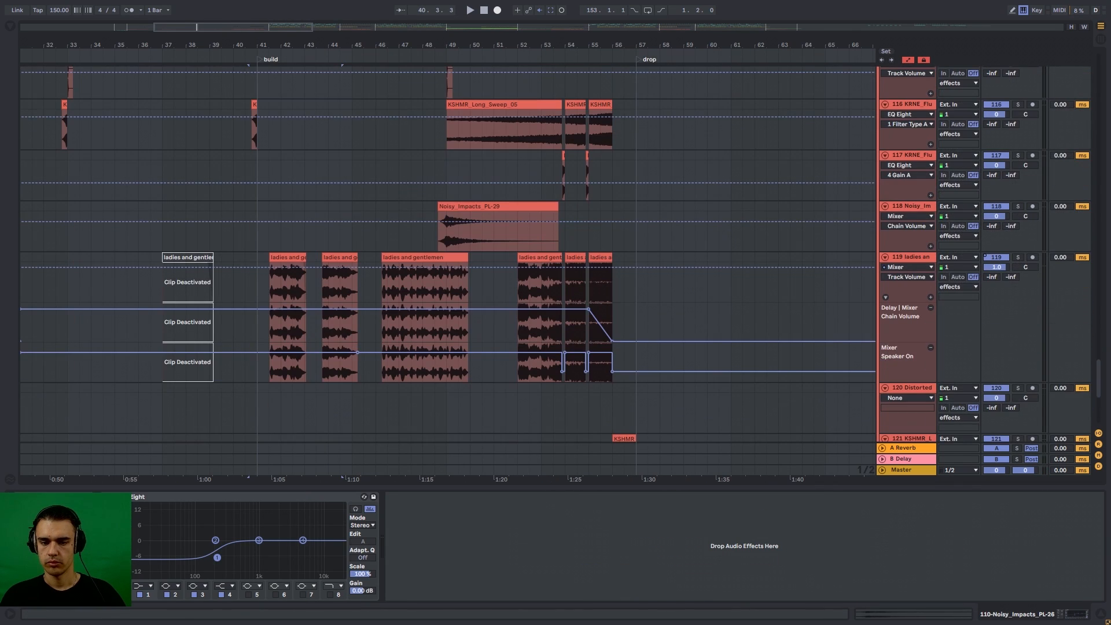
scroll(448, 254, "up", 5)
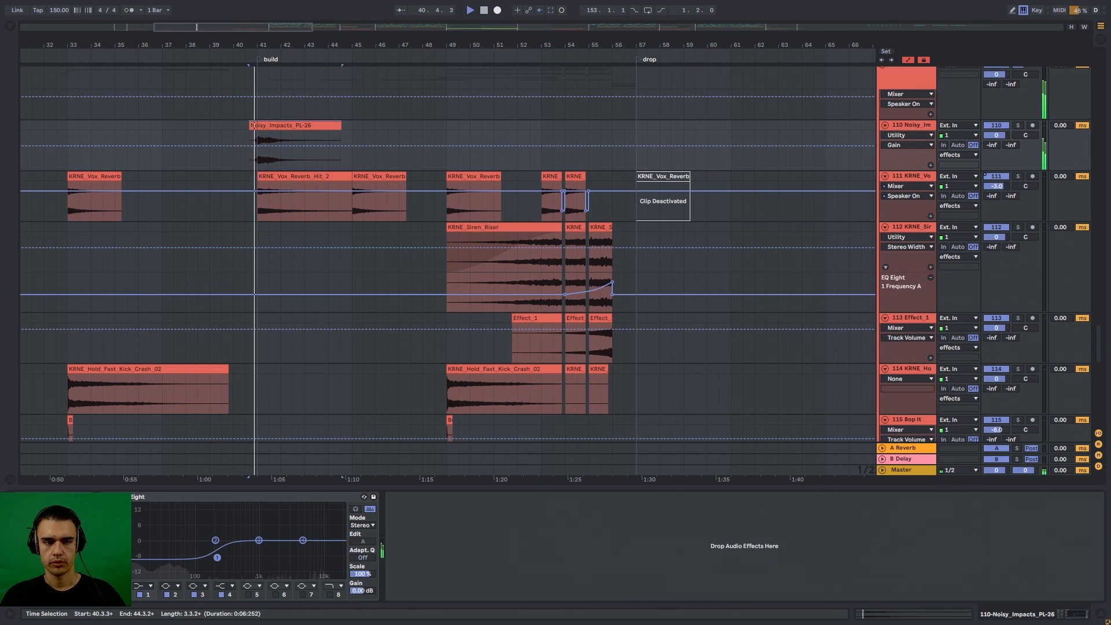
scroll(448, 255, "down", 6)
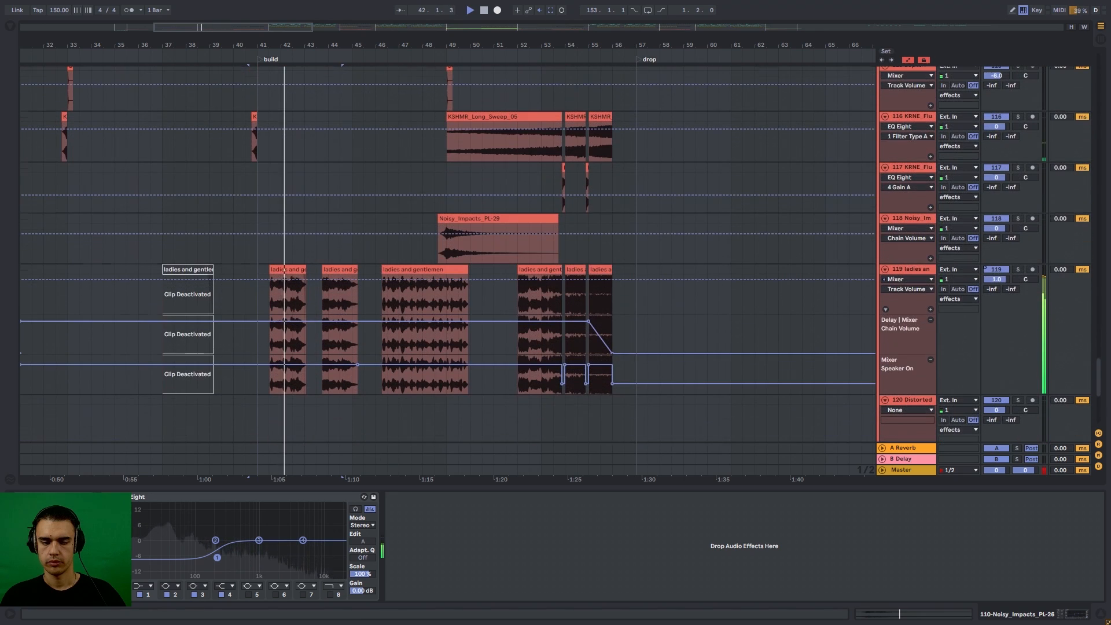
scroll(448, 255, "down", 3)
scroll(448, 254, "up", 3)
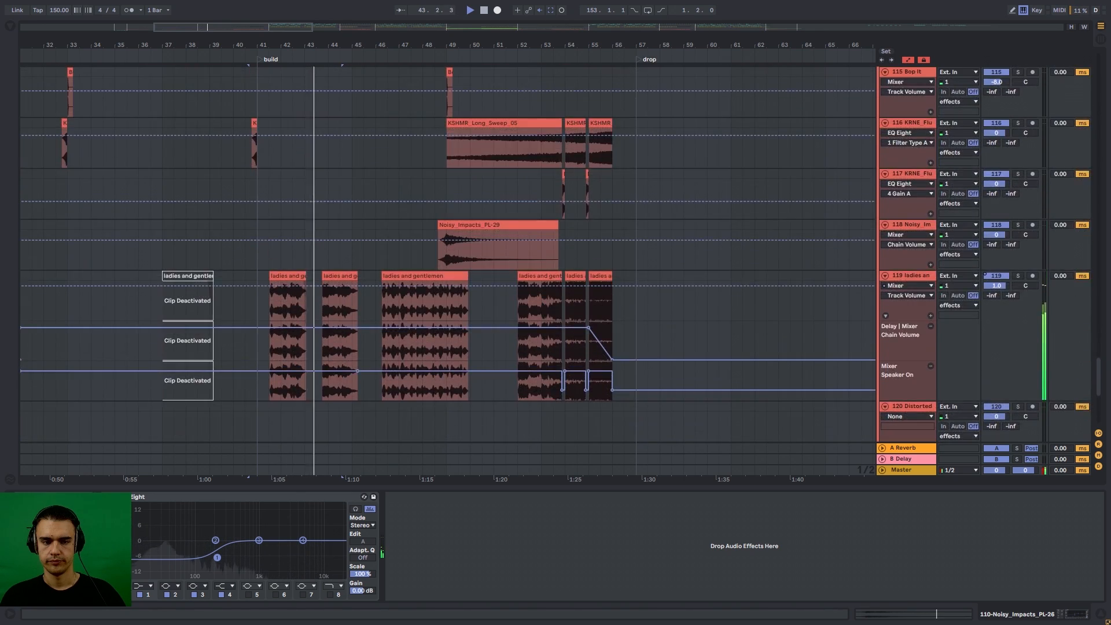
scroll(448, 255, "down", 1)
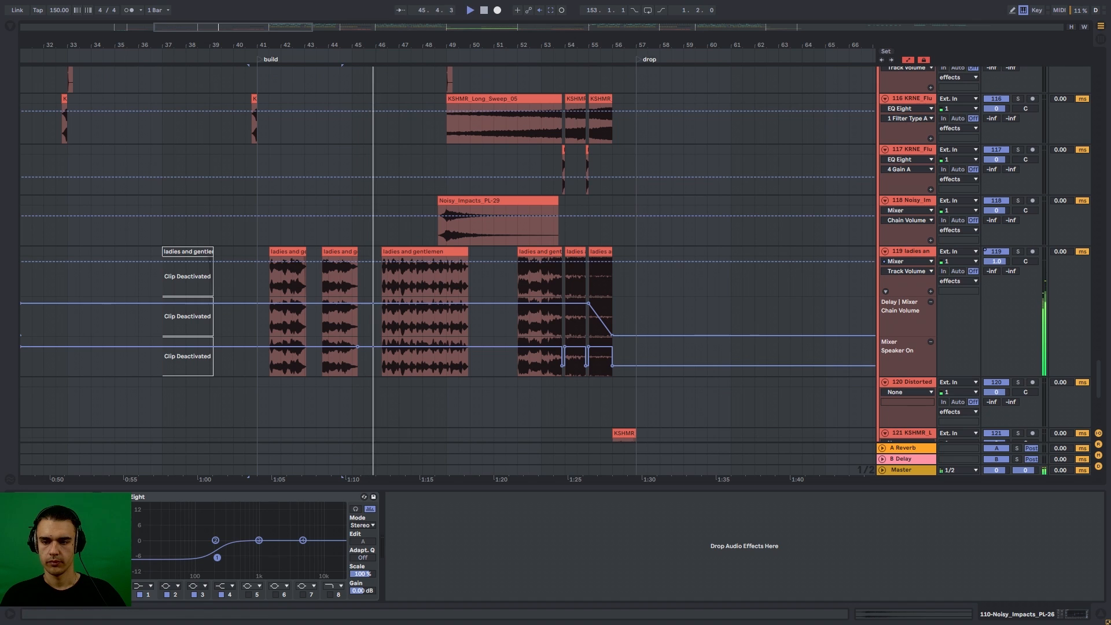
- Stop playback, solo the "ladies and gentlemen" vocal on track 119, and set the playback position to bar 40.3
key("space")
left_click(1018, 252)
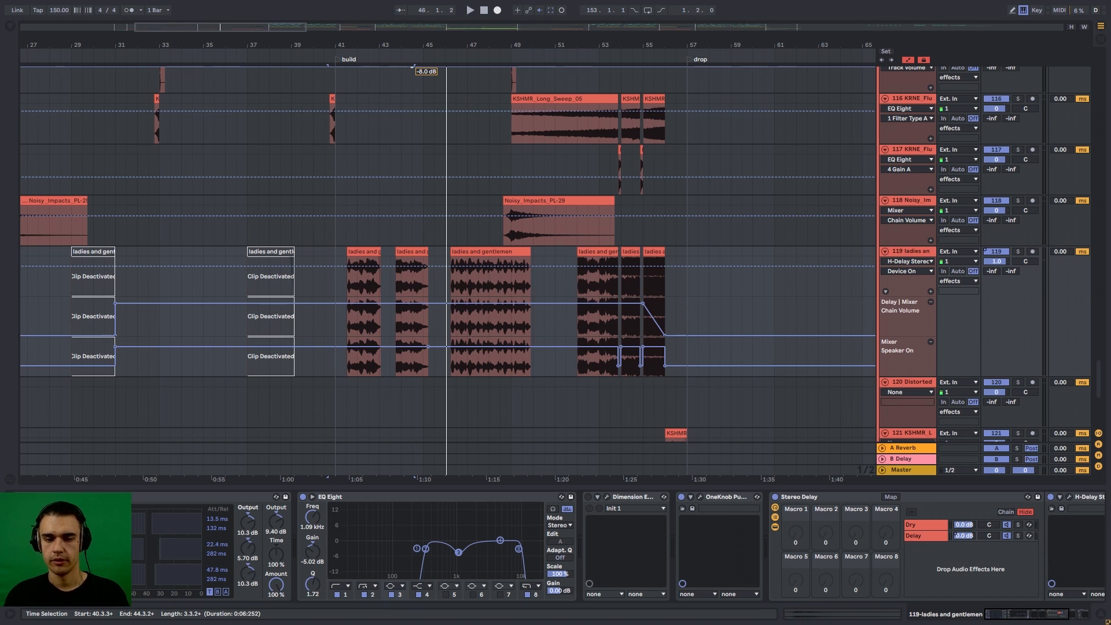
left_click(324, 279)
- Solo track 83 and play its SS_BR_Fill_01 clips from 56.2.3 before the drop
scroll(324, 278, "up", 3)
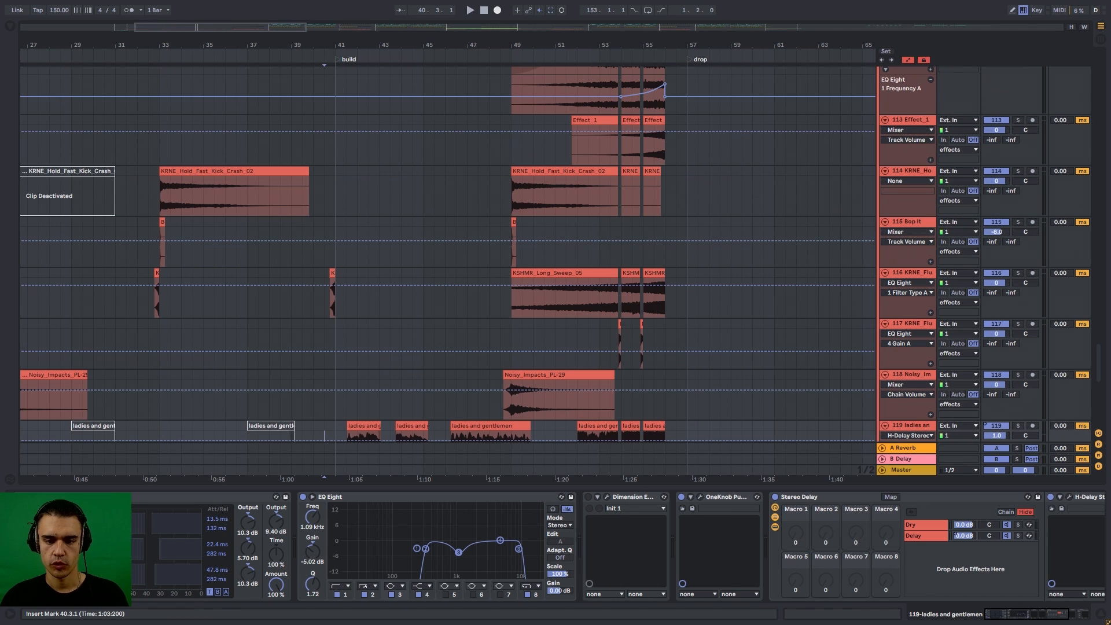
scroll(448, 255, "up", 3)
scroll(448, 255, "up", 5)
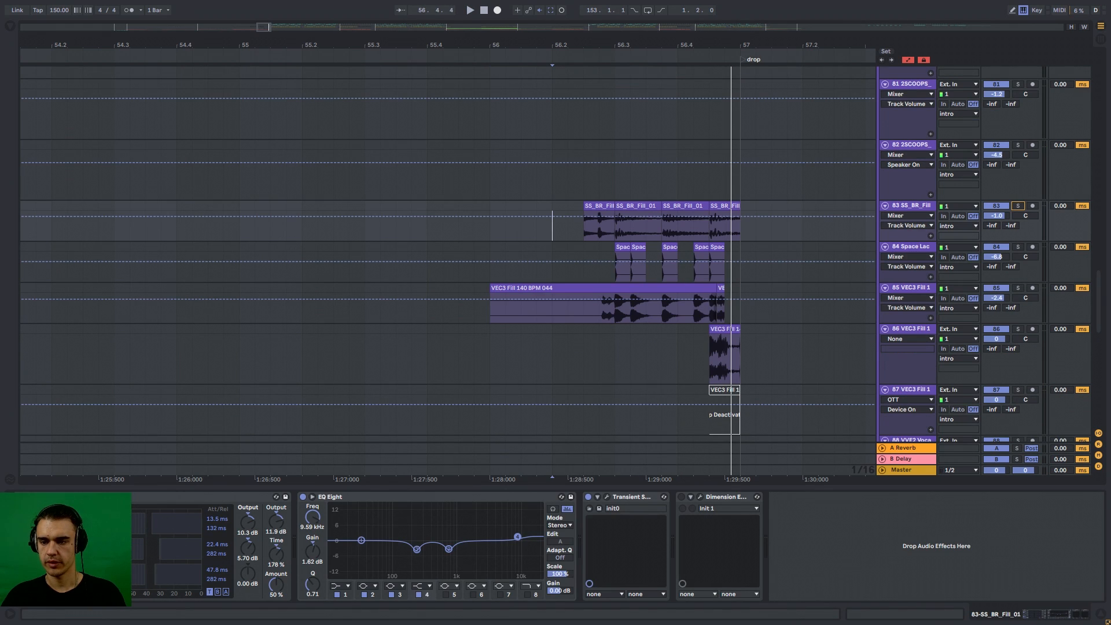
left_click(1018, 206)
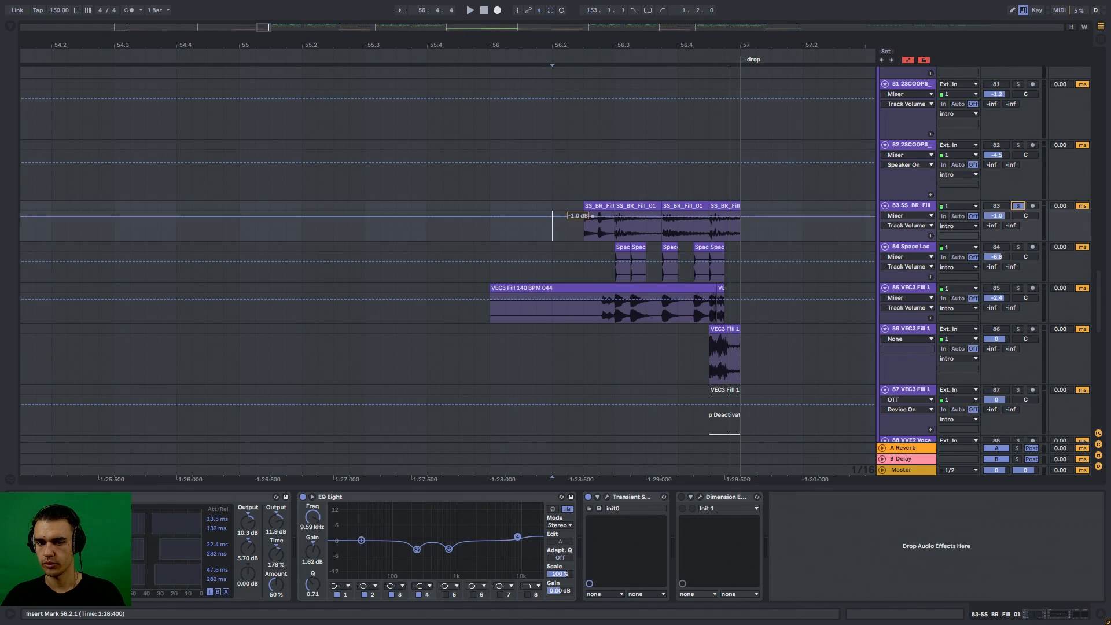
left_click(597, 206)
key("space")
key("space")
key("space")
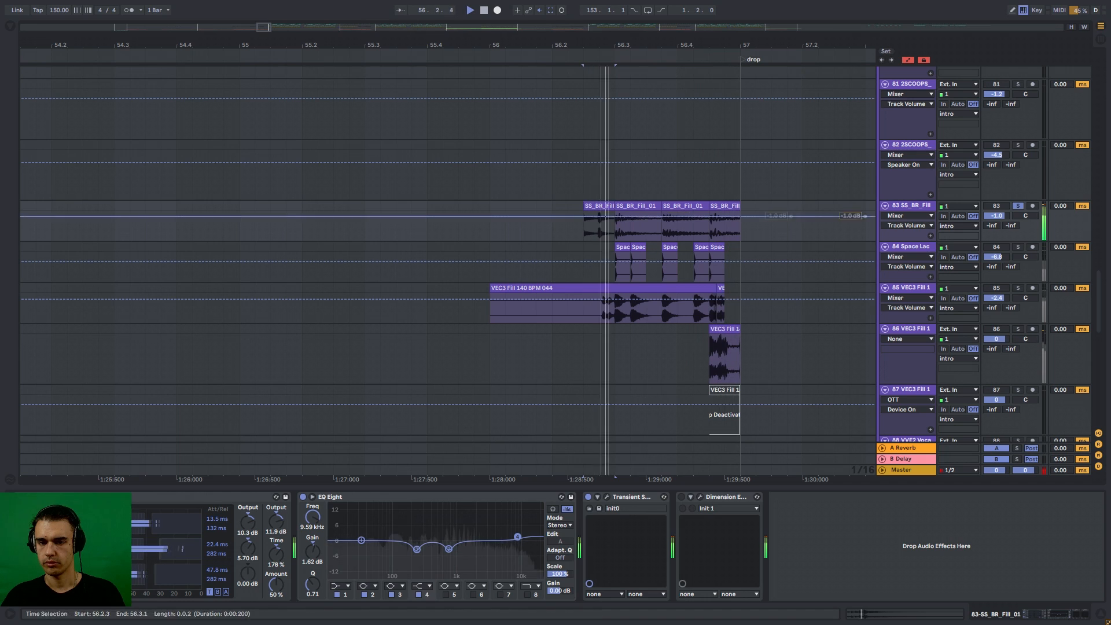
key("space")
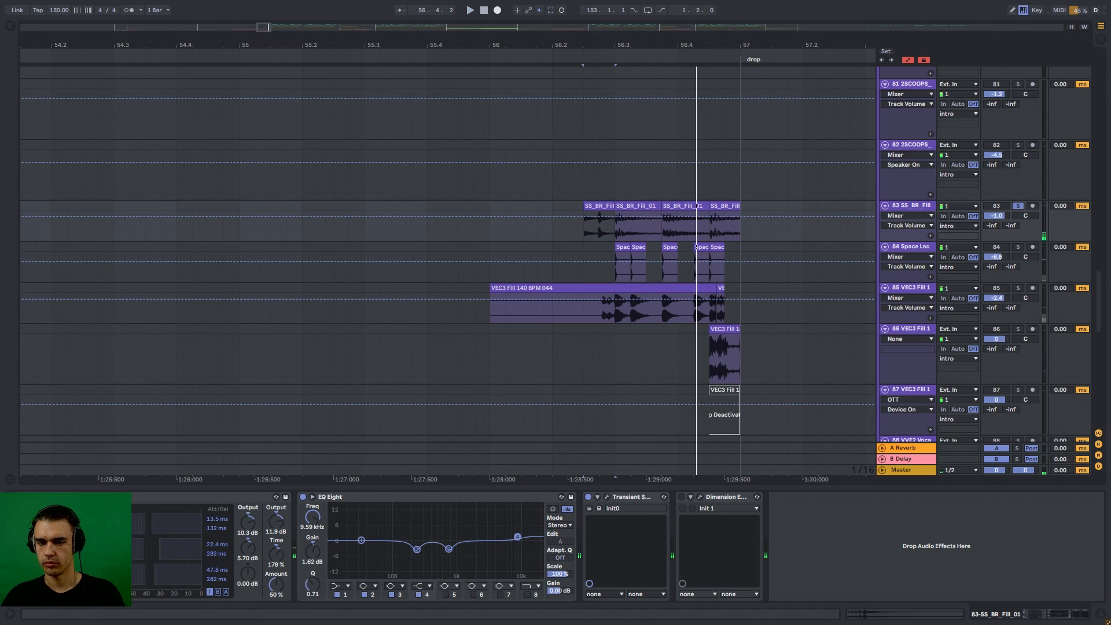
- Play the remaining pre-drop fill layers on tracks 84, 85 and 86 one at a time, each soloed
left_click(1018, 247)
key("space")
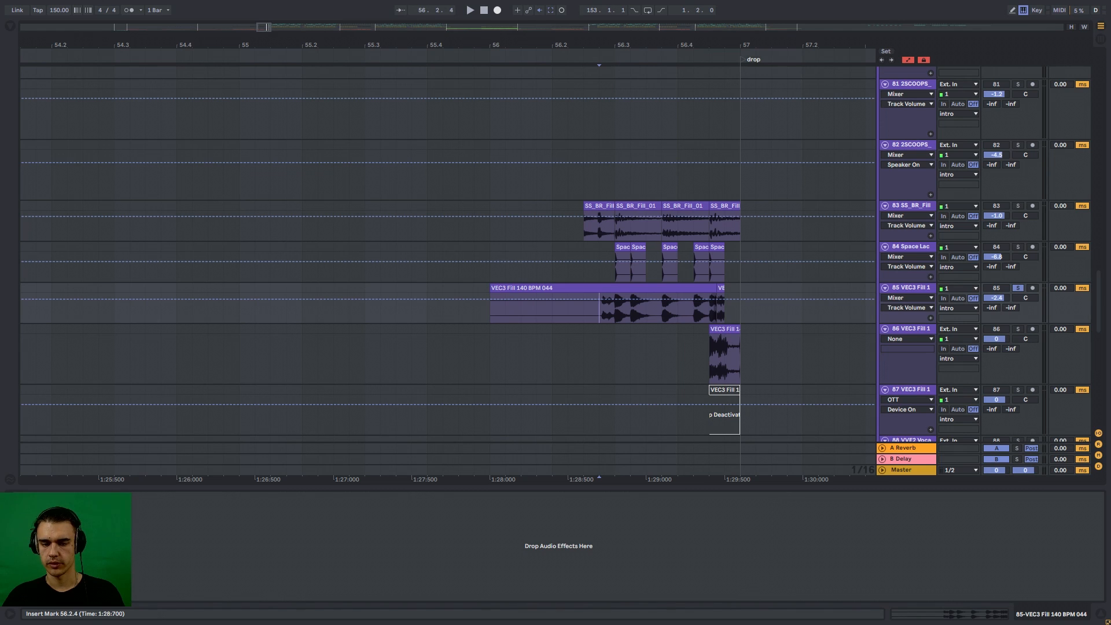
key("space")
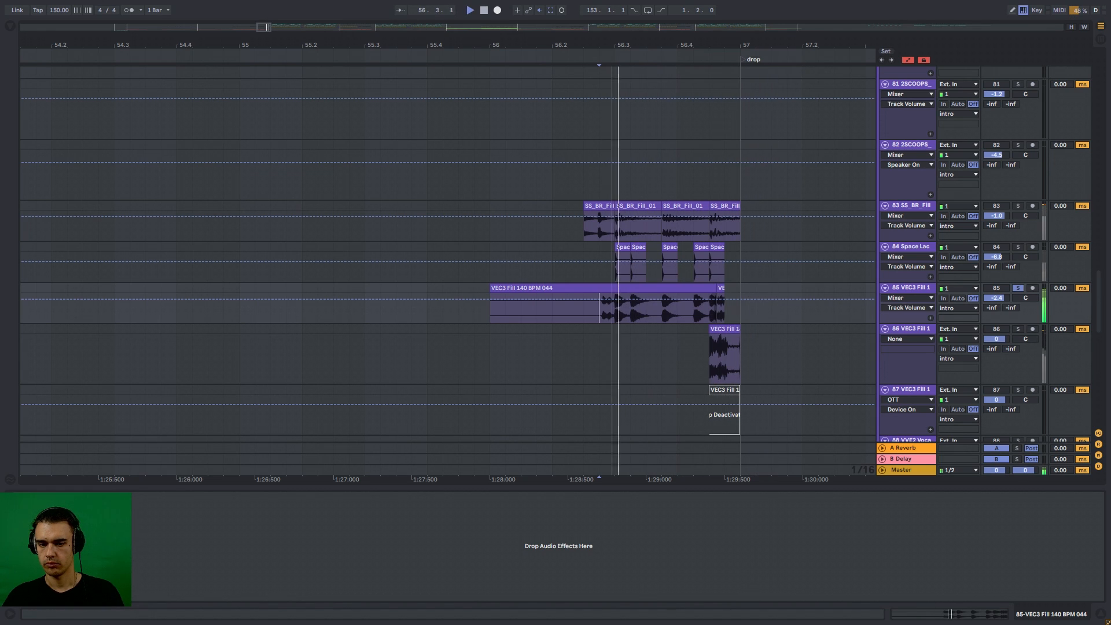
key("space")
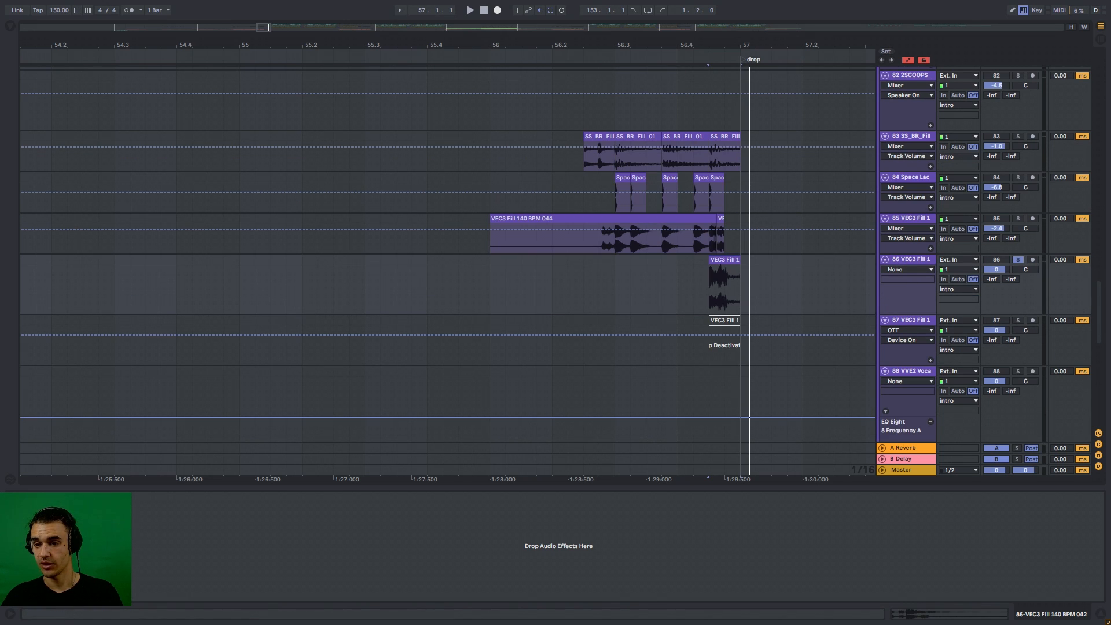
key("space")
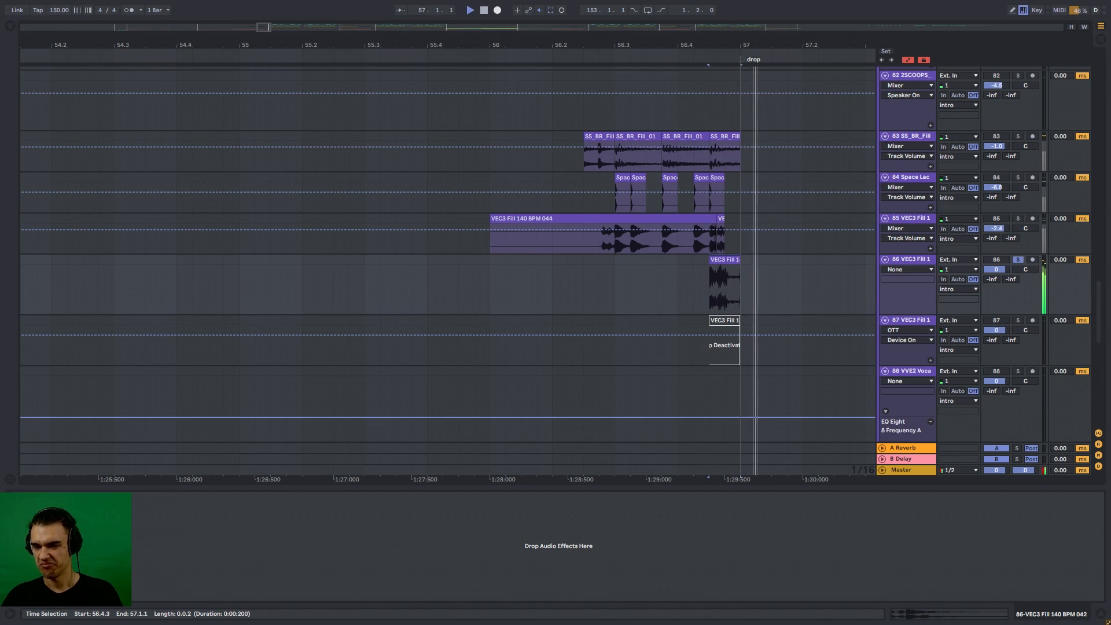
- Play the fill tracks 83 to 86 soloed together from 56.2.3 into the drop
left_click(583, 238)
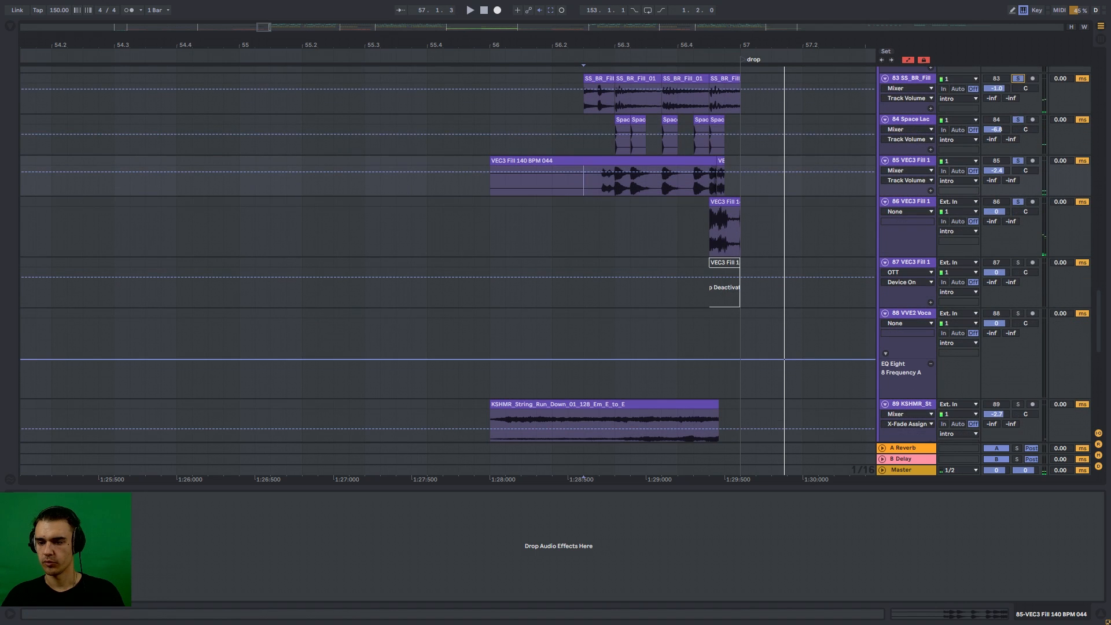
scroll(448, 255, "down", 2)
scroll(447, 254, "up", 4)
scroll(448, 255, "down", 1)
key("space")
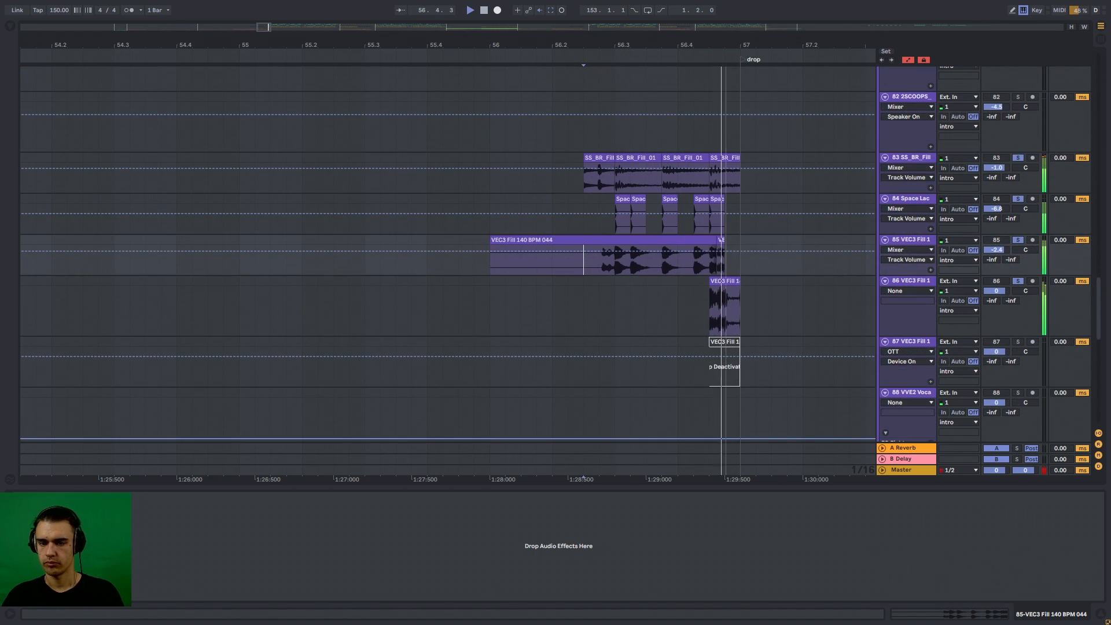
scroll(448, 254, "down", 3)
key("space")
- Select the KSHMR_String_Run_Down_01_128_Em_E_to_E clip on track 89 and play it soloed from bar 56
left_click(579, 310)
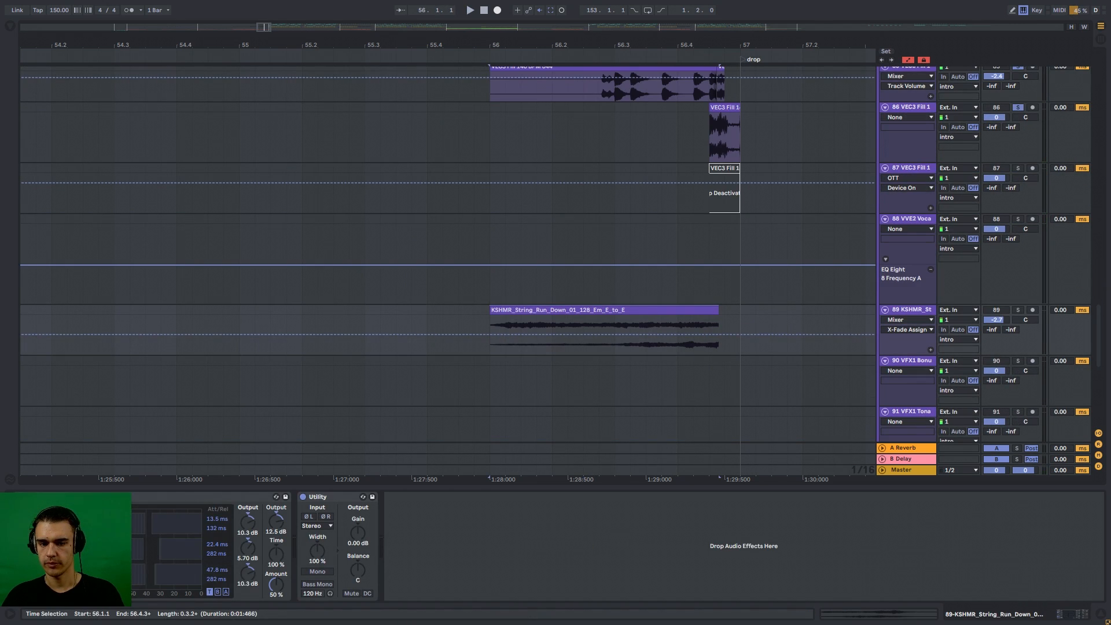
left_click(1018, 310)
key("space")
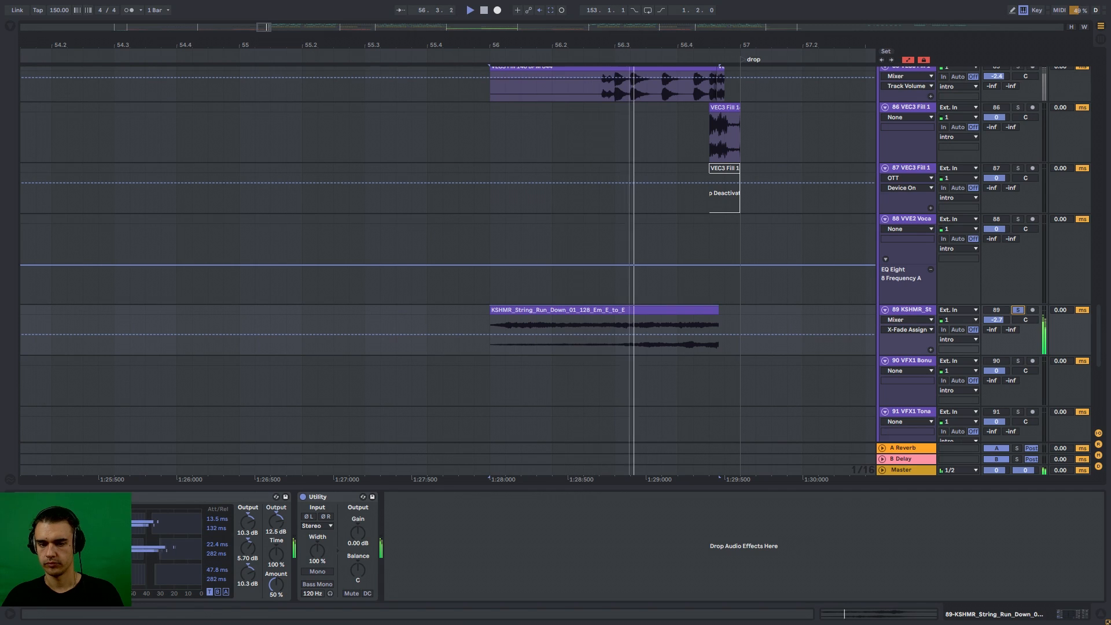
scroll(448, 255, "down", 10)
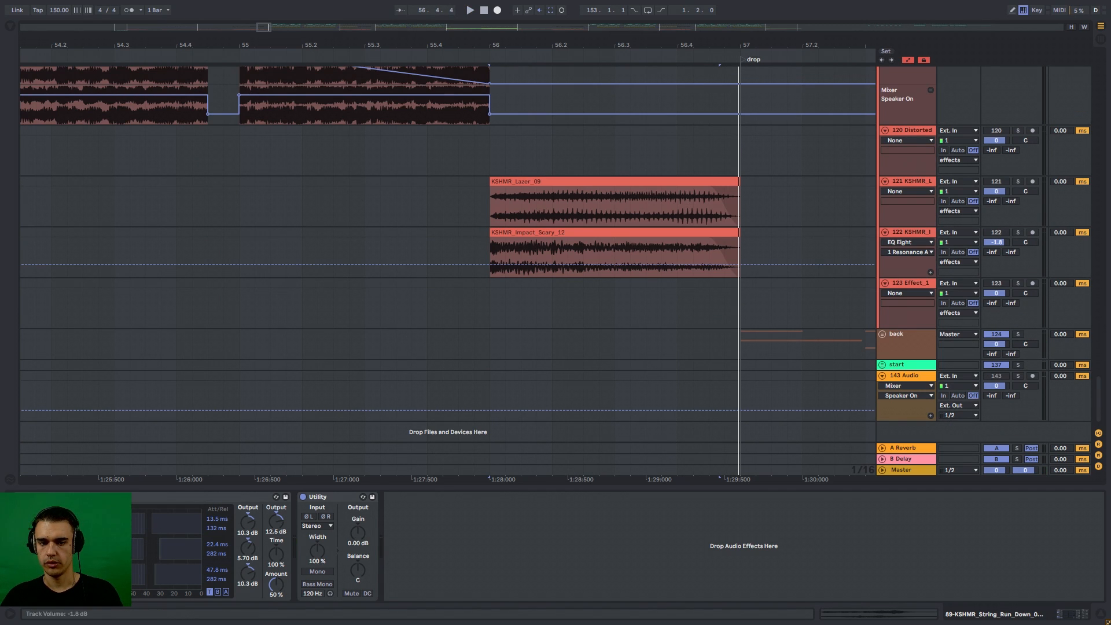
- Solo the KSHMR_Impact_Scary_12 and KSHMR_Lazer_09 tracks 122 and 121 together and play them ahead of the drop
left_click(1018, 233)
left_click(1018, 182, "ctrl")
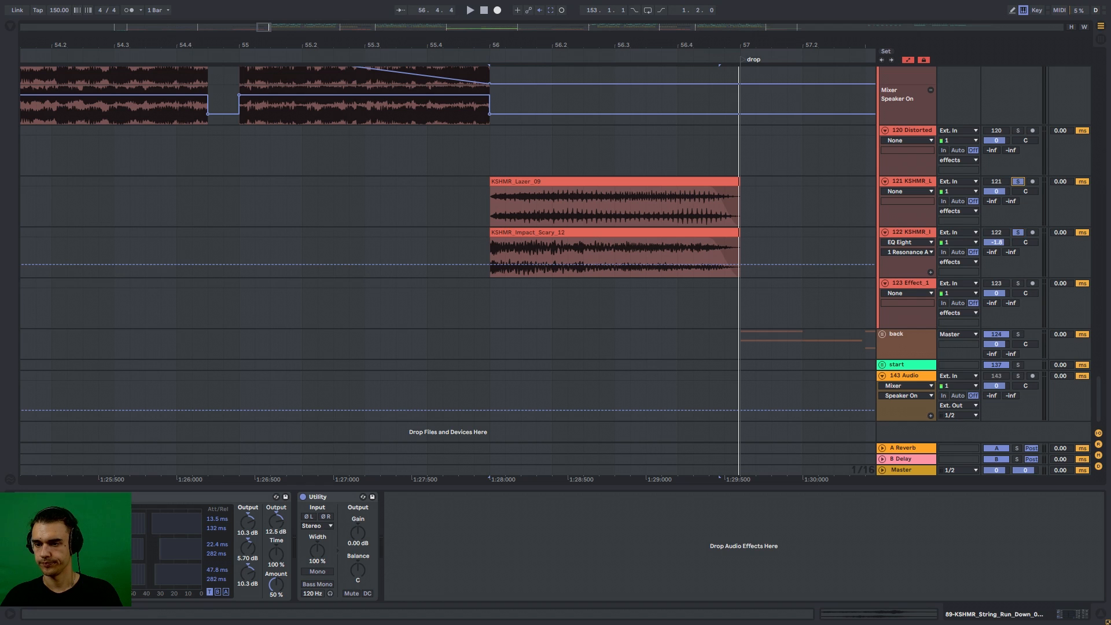
key("space")
key("space")
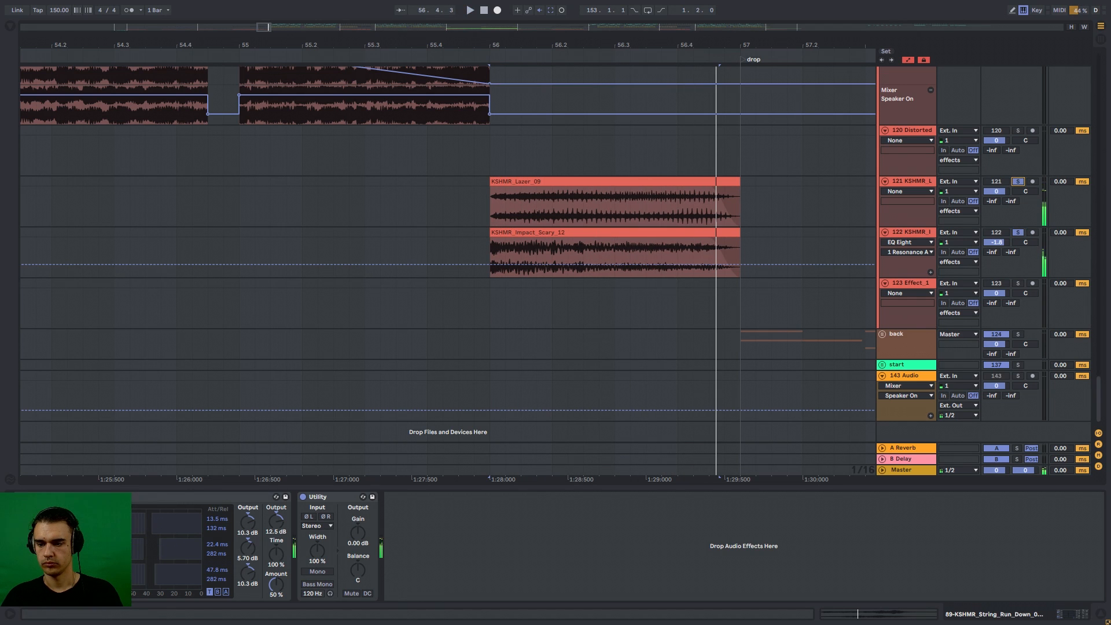
- Solo the string run on track 89 together with fill tracks 83 to 86 and play them into the drop
scroll(1018, 263, "up", 15)
left_click(1018, 263)
scroll(1018, 263, "up", 6)
scroll(1018, 263, "down", 3)
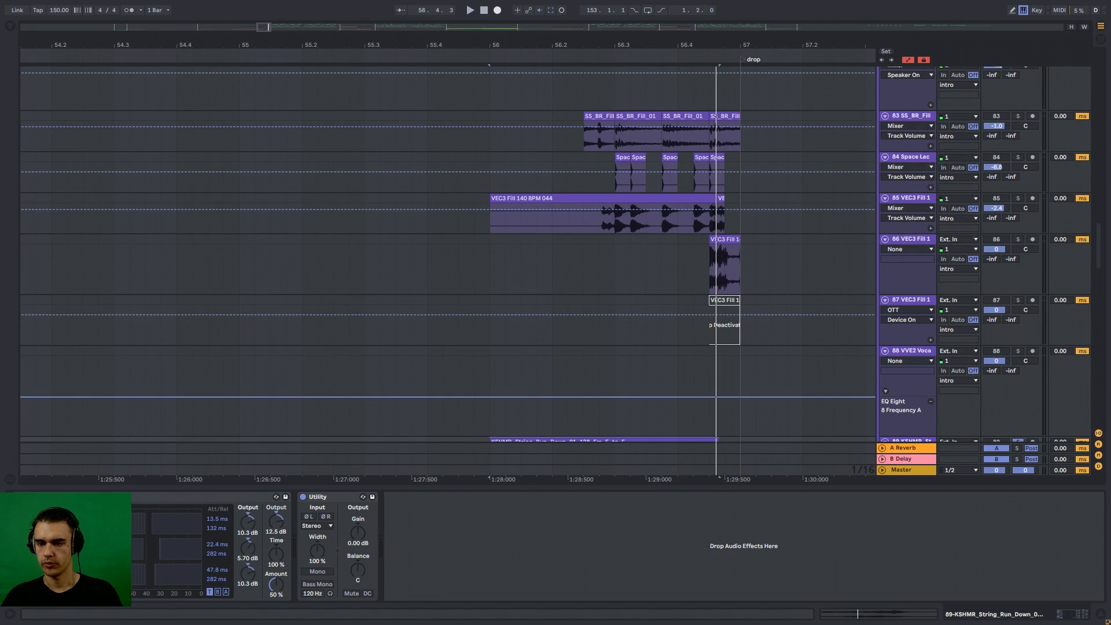
left_click(1018, 239, "ctrl")
left_click(1018, 198, "ctrl")
left_click(1018, 157, "ctrl")
left_click(1018, 116, "ctrl")
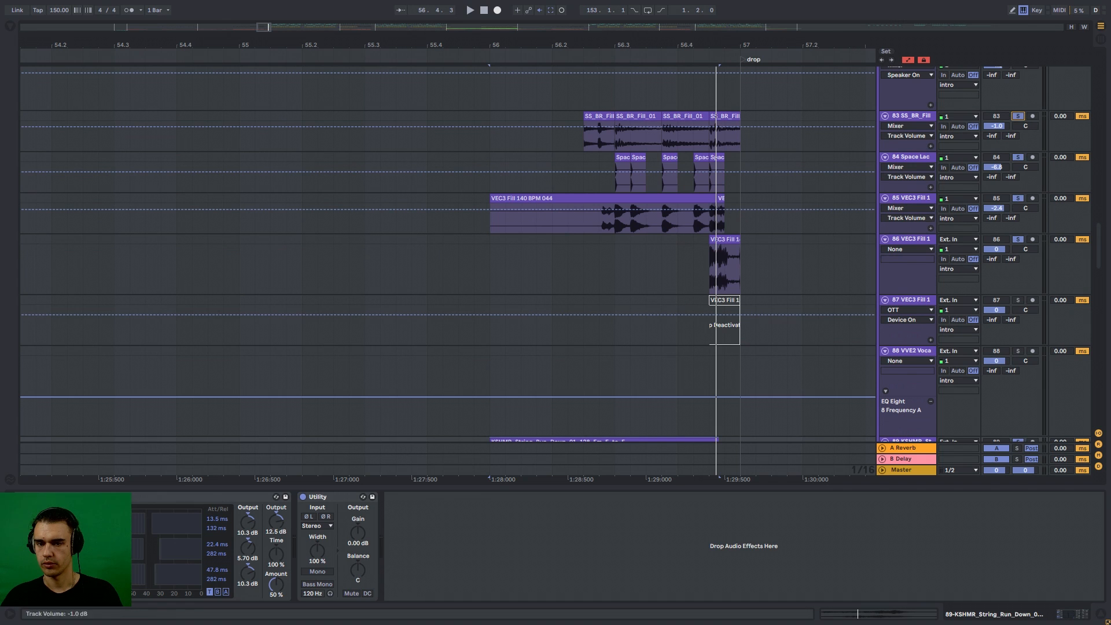
key("space")
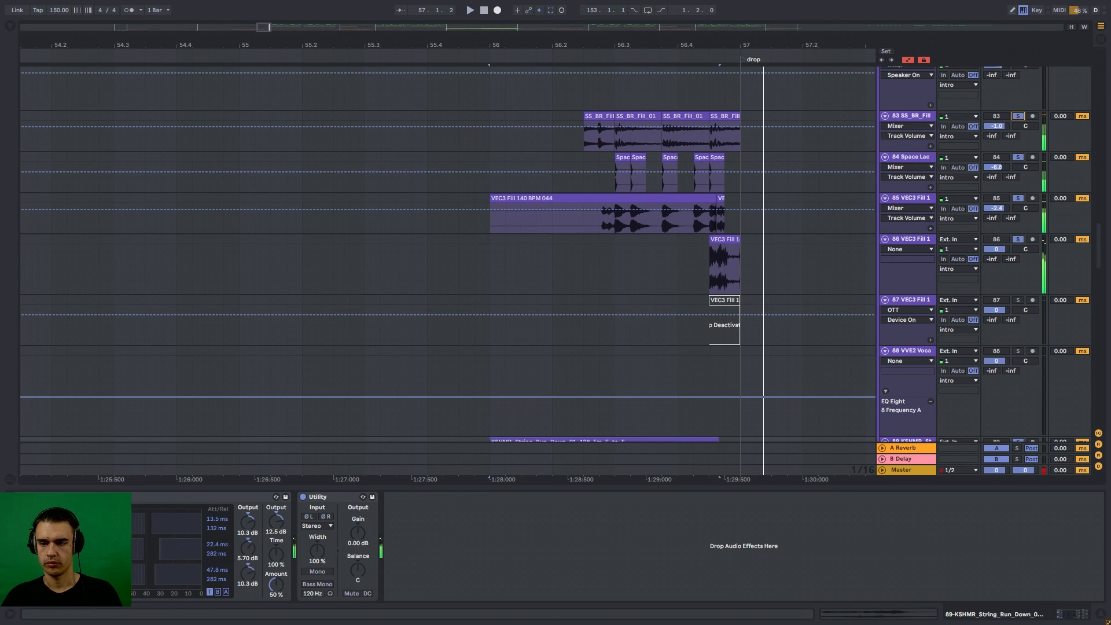
- Solo track 4 in the drop's bassline group and play its 8-Audio 1 clip at 58.4
scroll(1018, 174, "up", 3)
scroll(1018, 173, "up", 10)
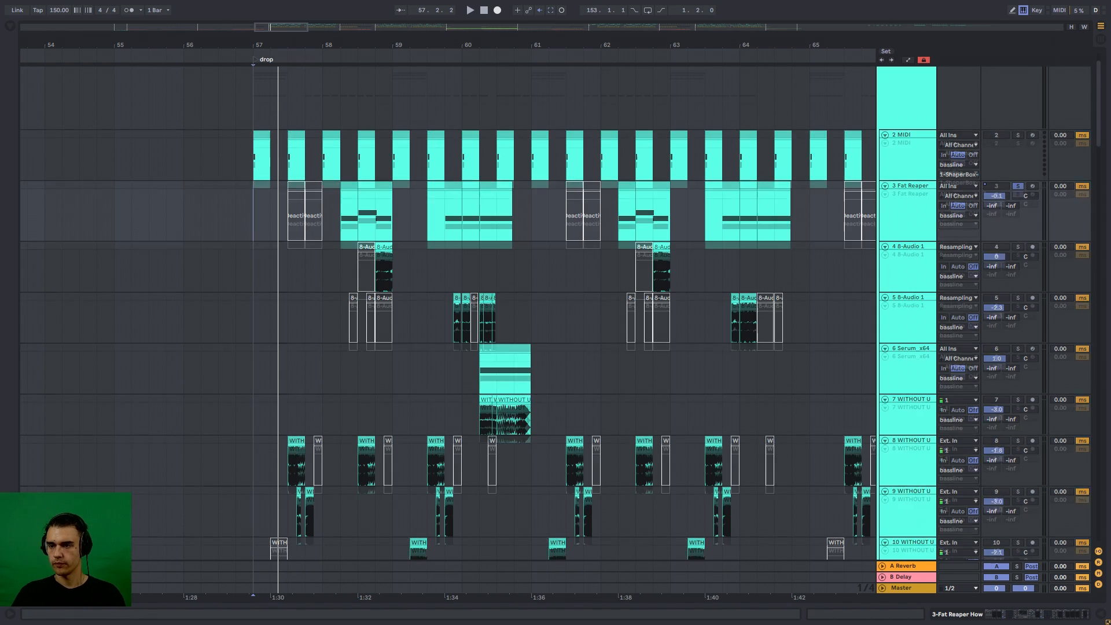
scroll(449, 312, "down", 5)
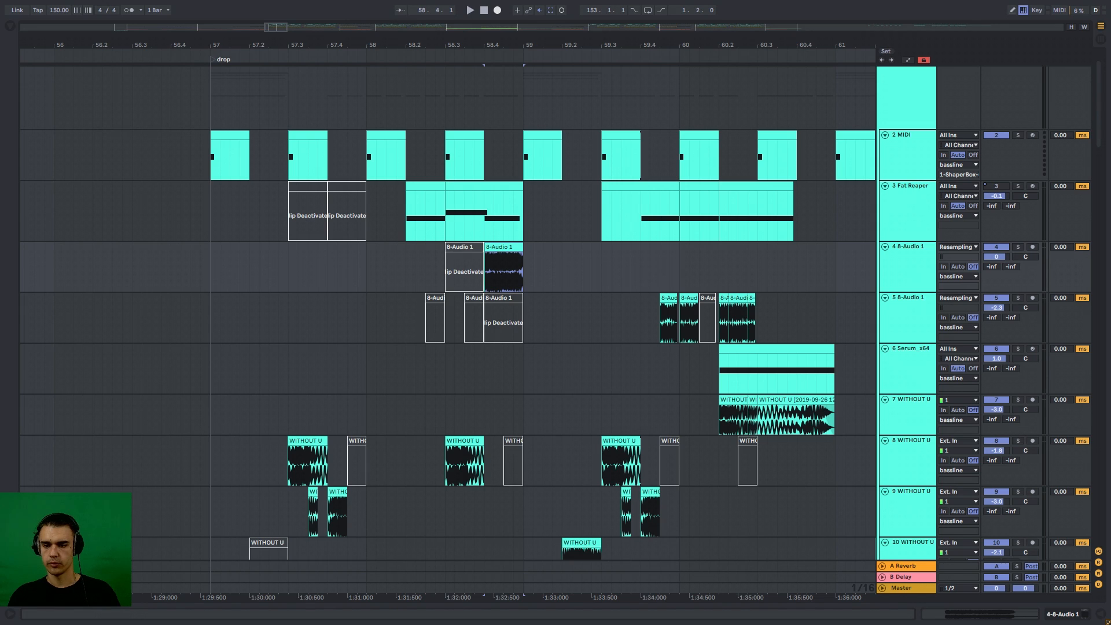
left_click(1018, 247)
key("space")
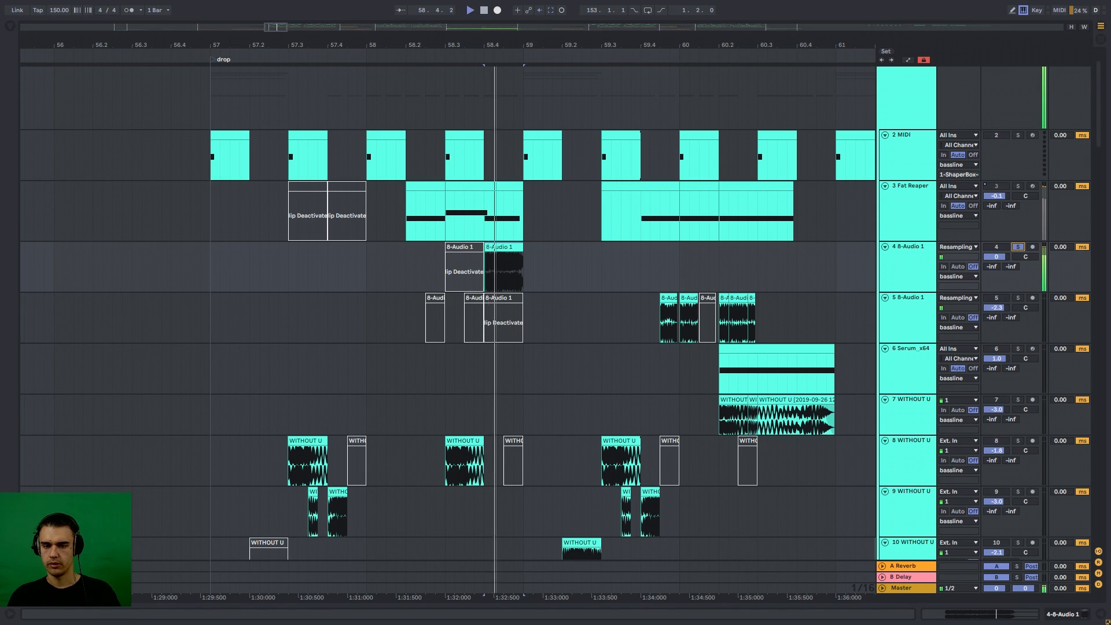
key("space")
- Solo the Fat Reaper bass on track 3 and play its clips from 58.2 and from 59.4
left_click_drag(406, 215, 523, 215)
left_click(1018, 186)
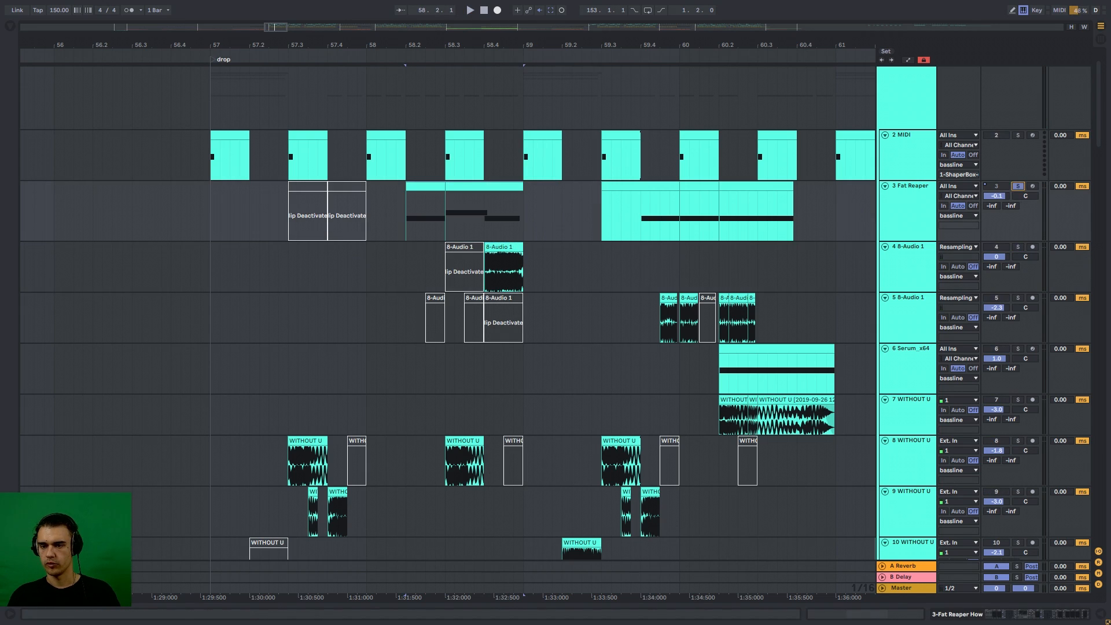
left_click_drag(406, 215, 445, 215)
key("space")
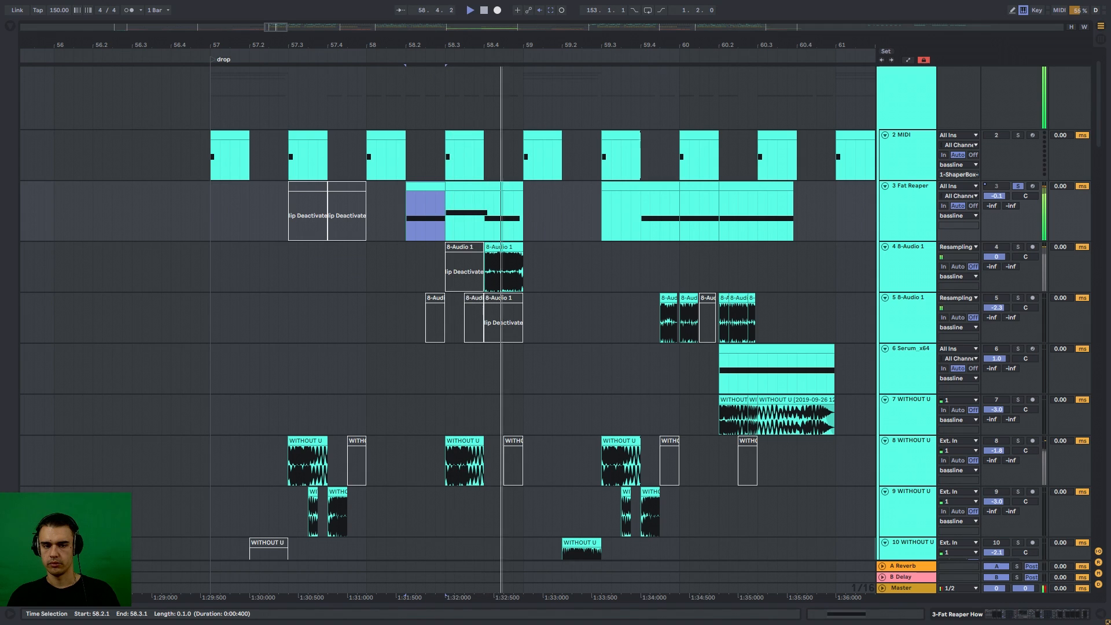
left_click(641, 215)
key("space")
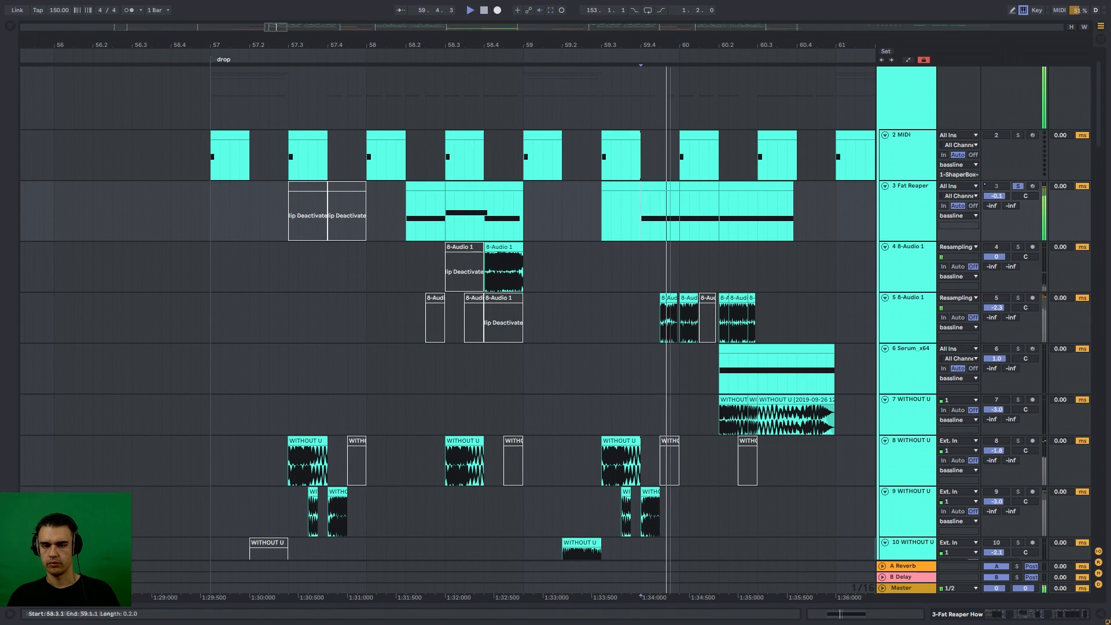
- Open Serum on the Fat Reaper track and show oscillator B's Monster 3 [SL] wavetable in the Spectral category
key("minus")
key("minus")
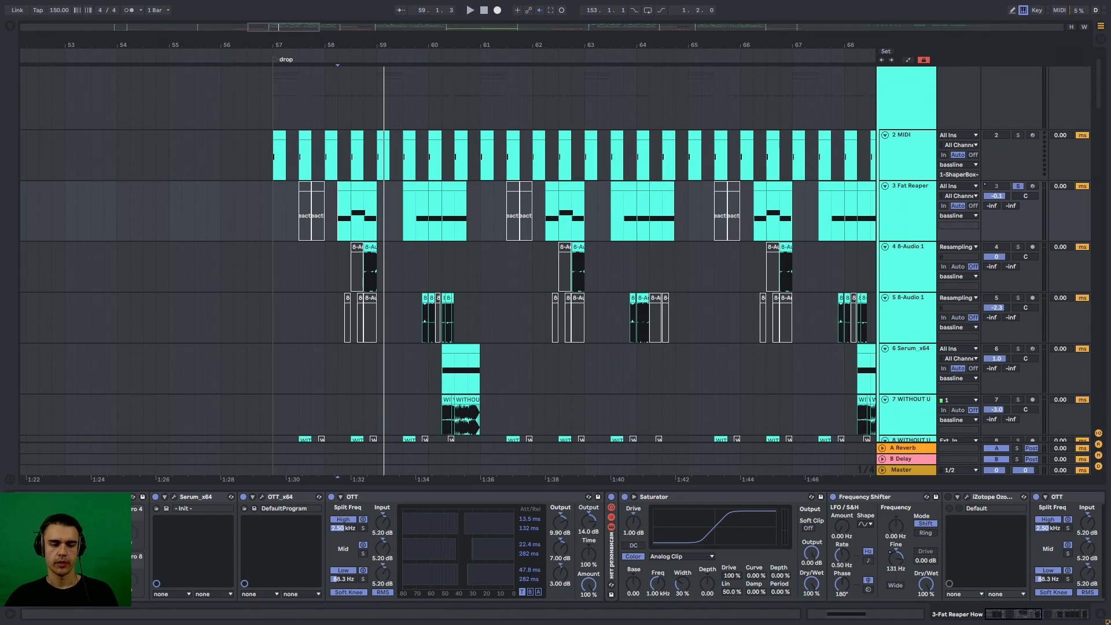
left_click(173, 497)
left_click(352, 104)
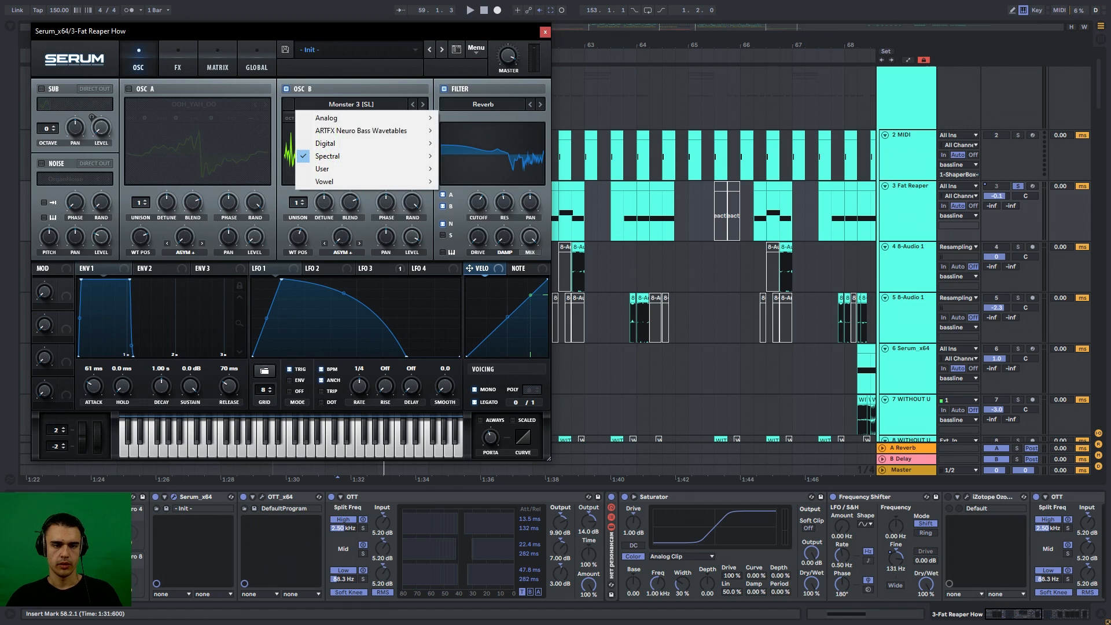
mouse_move(347, 156)
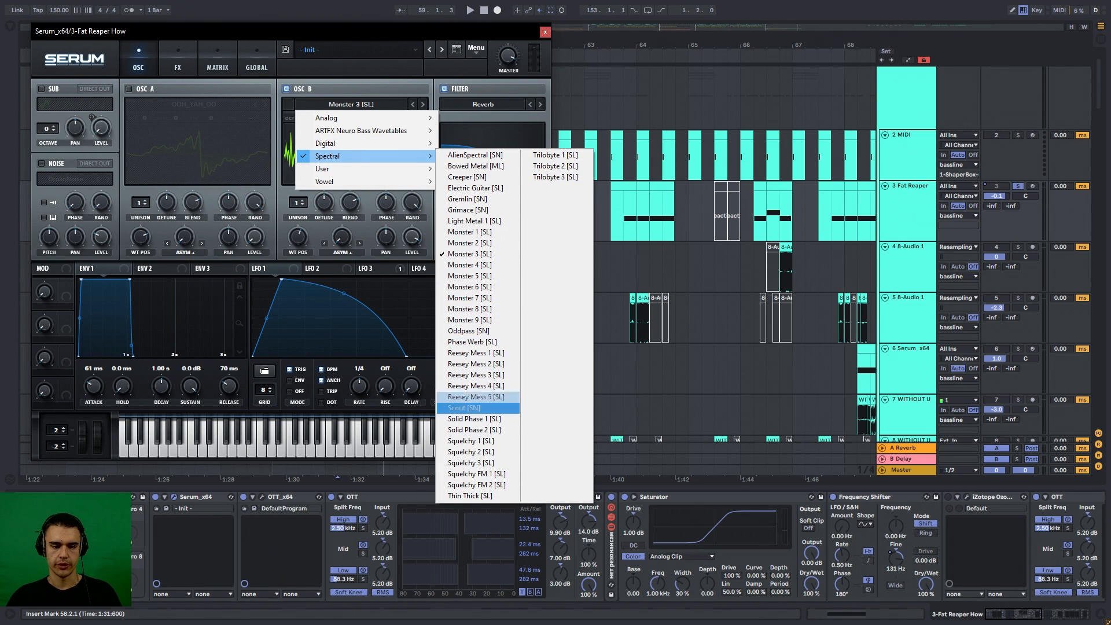
left_click(469, 253)
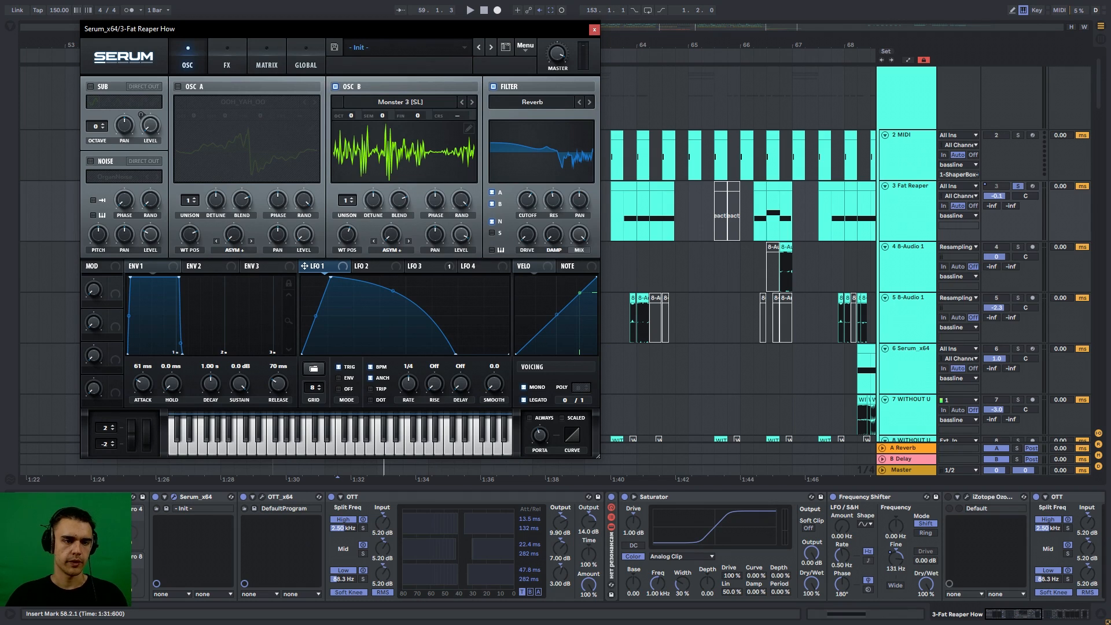
- View Serum's FX page, move the plug-in window aside and close it
left_click(227, 61)
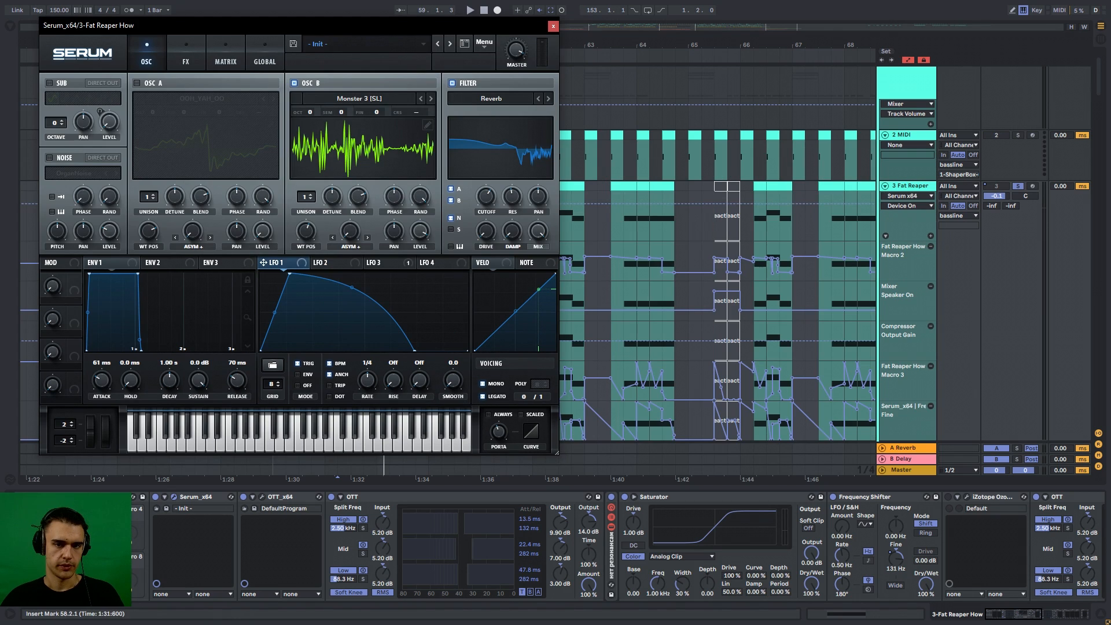
left_click_drag(278, 26, 454, 14)
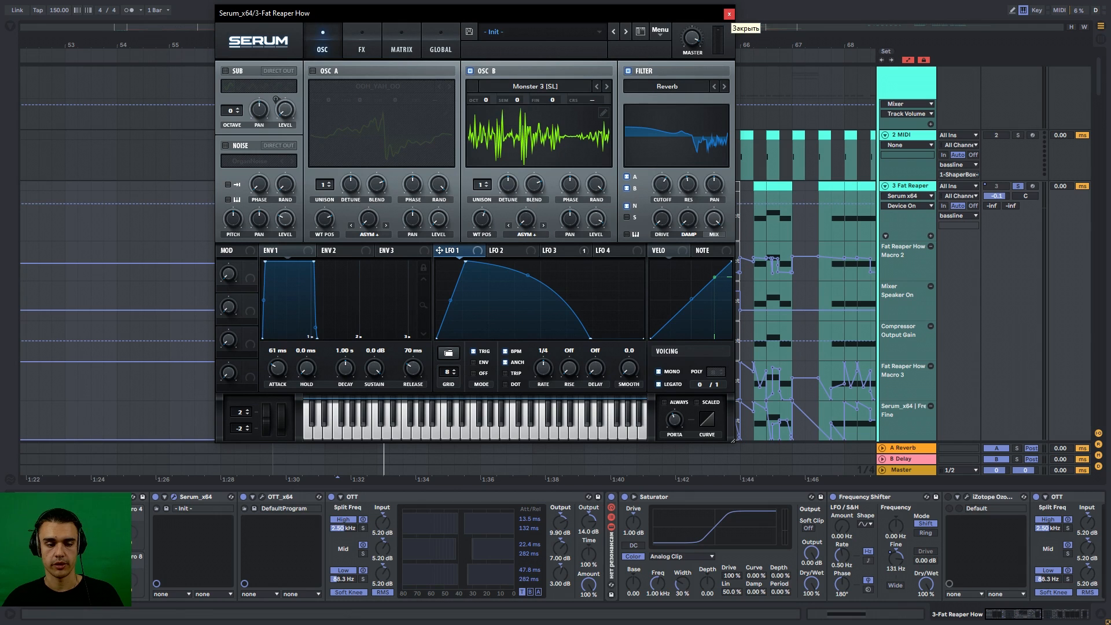
left_click(729, 13)
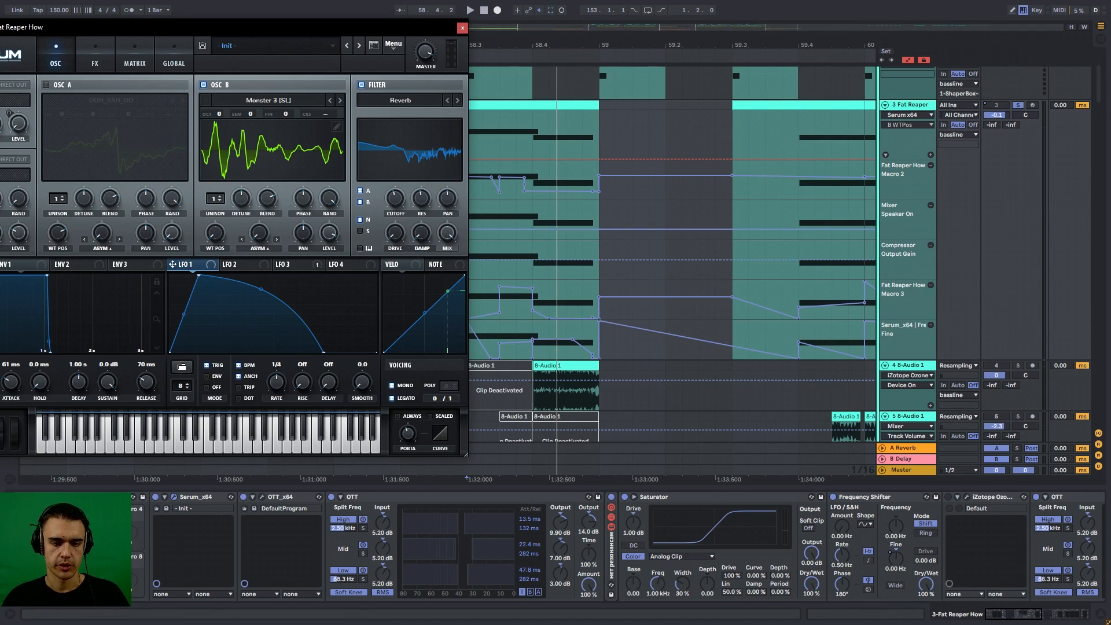
- Touch Serum's filter cutoff, oscillator B WT Pos and the rack's A Warp macro to show their automation lanes
left_click_drag(395, 197, 395, 189)
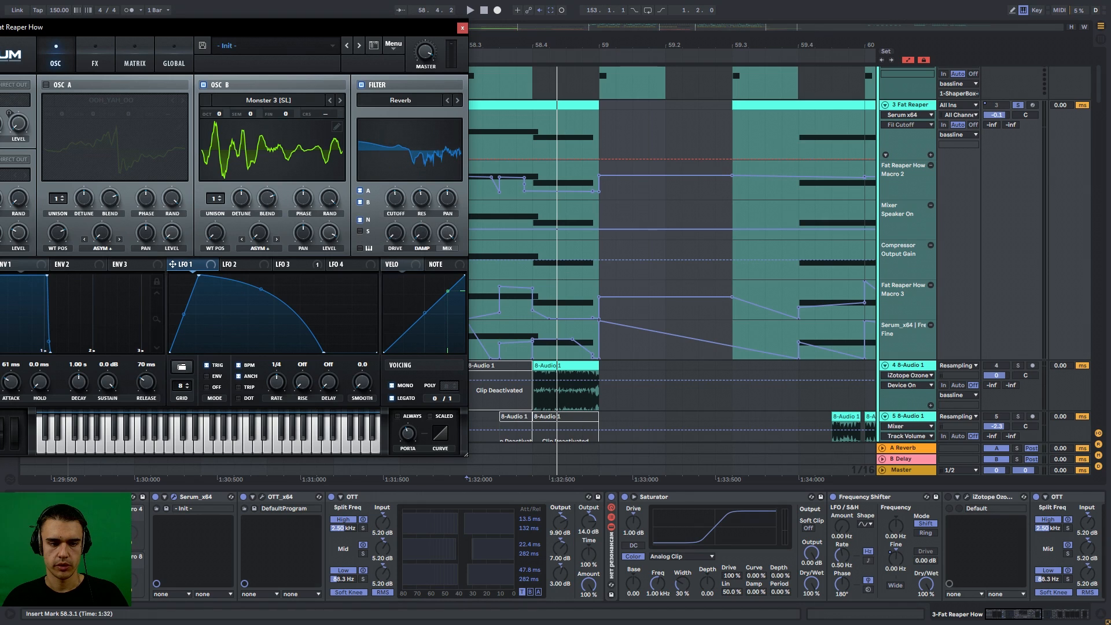
left_click_drag(216, 233, 215, 226)
left_click_drag(216, 225, 215, 233)
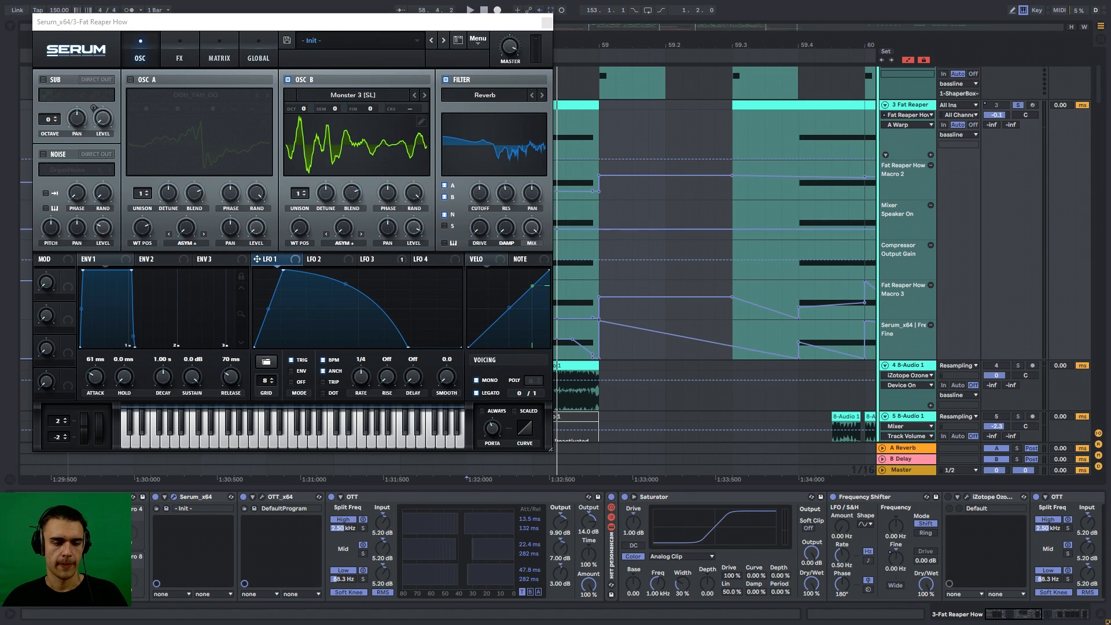
left_click_drag(30, 525, 30, 525)
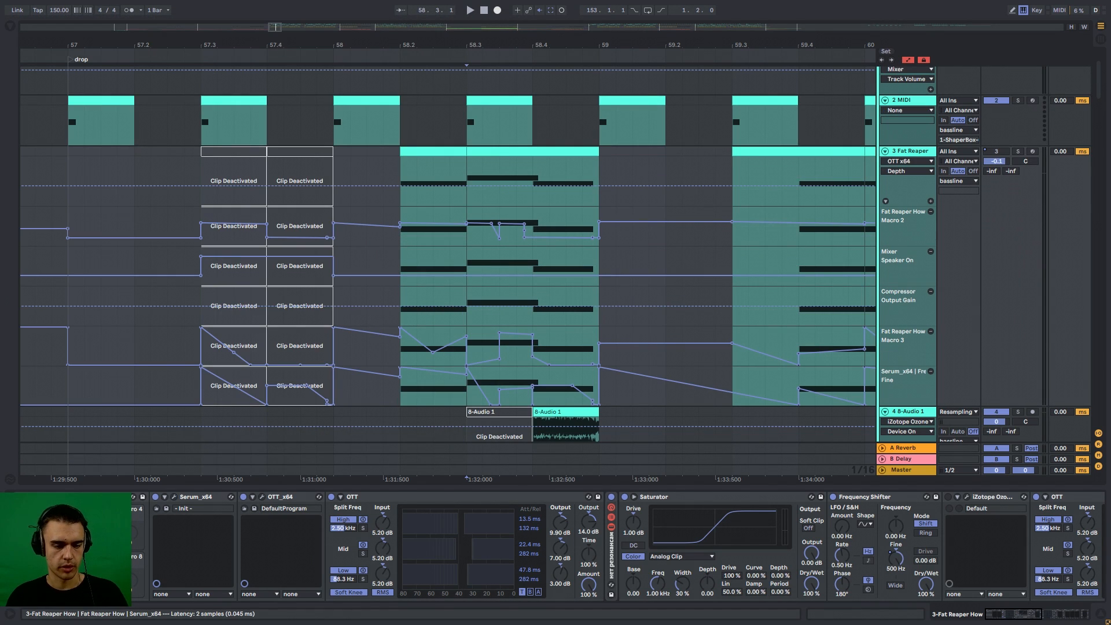
- Inspect the OTT_x64 plug-in's settings, close it and point out the following OTT device's Amount and Output controls
left_click(262, 497)
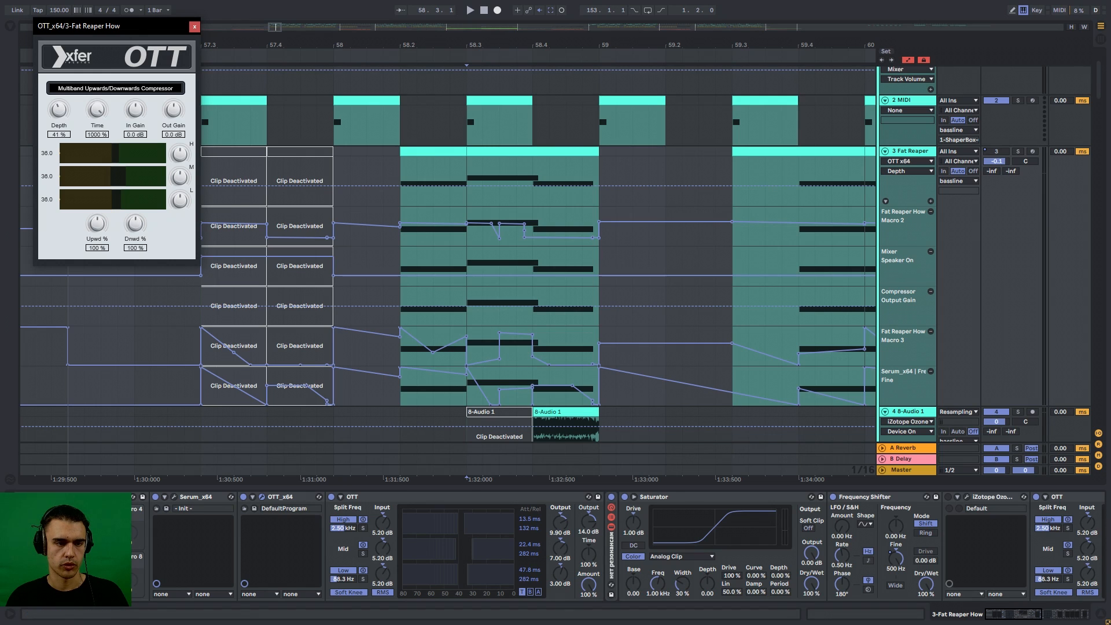
left_click(195, 27)
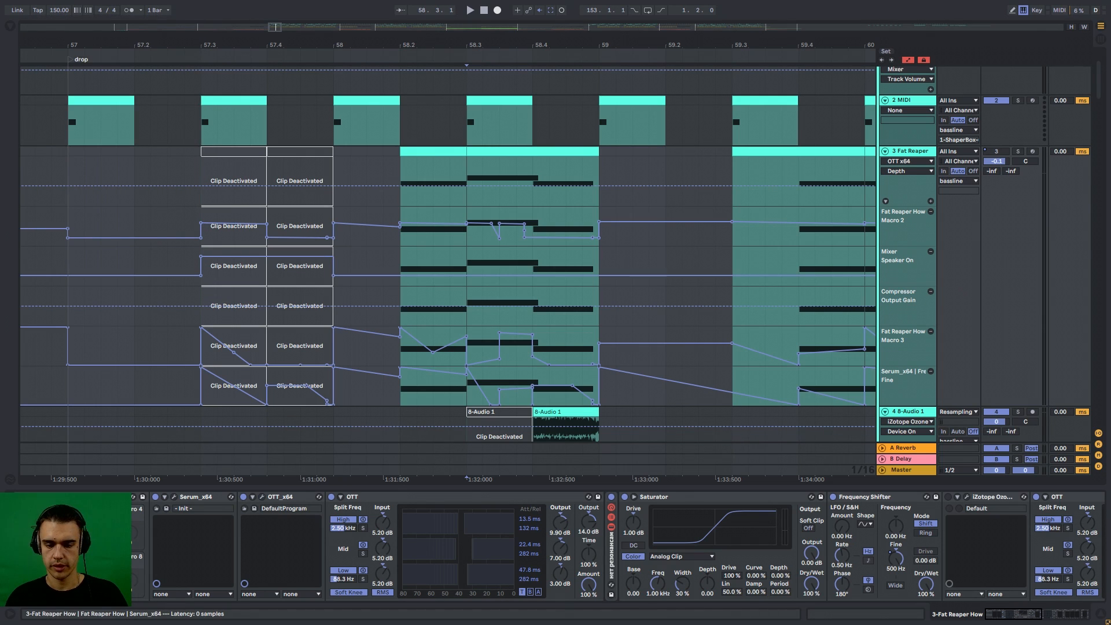
left_click(589, 584)
left_click(589, 521)
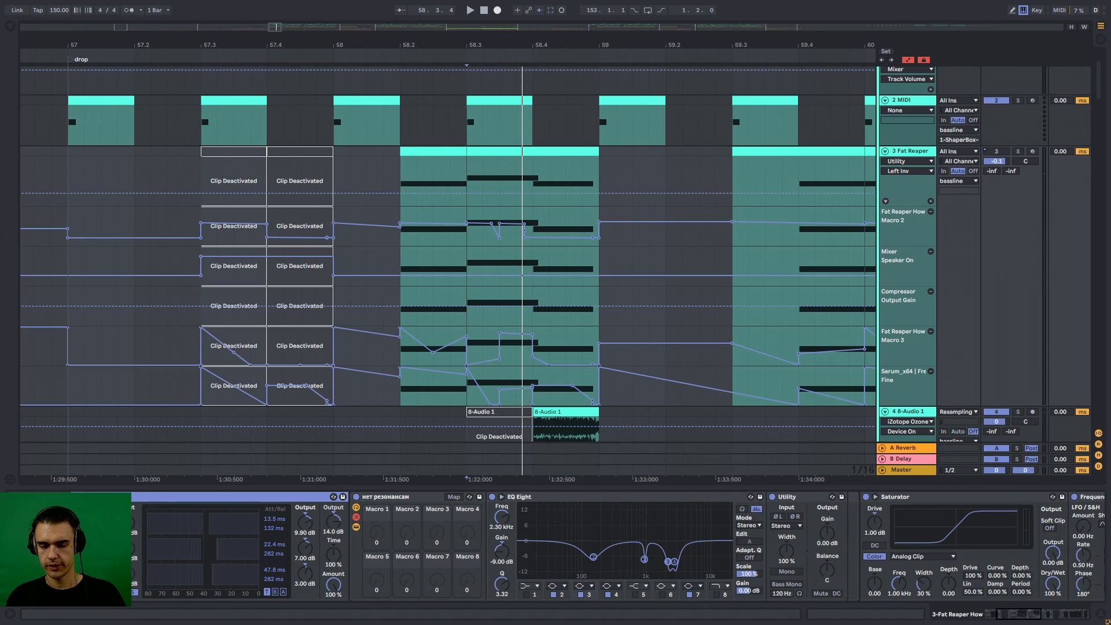
- Show the Saturator's Drive and bring up the Frequency Shifter's Fine automation on the Fat Reaper track
scroll(619, 547, "right", 6)
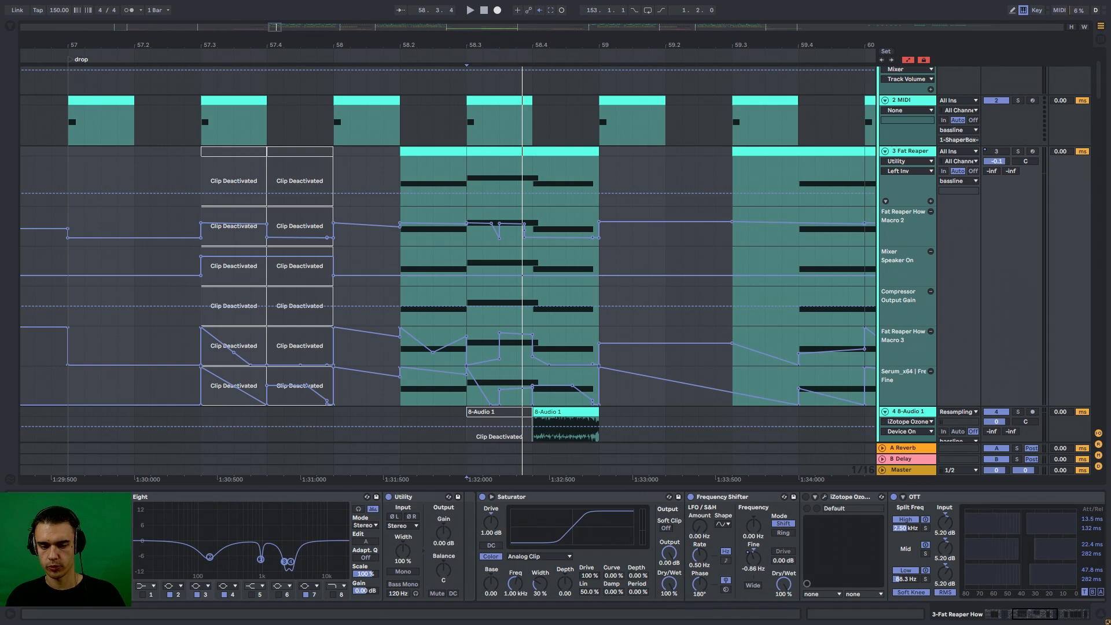
left_click(491, 523)
left_click(752, 556)
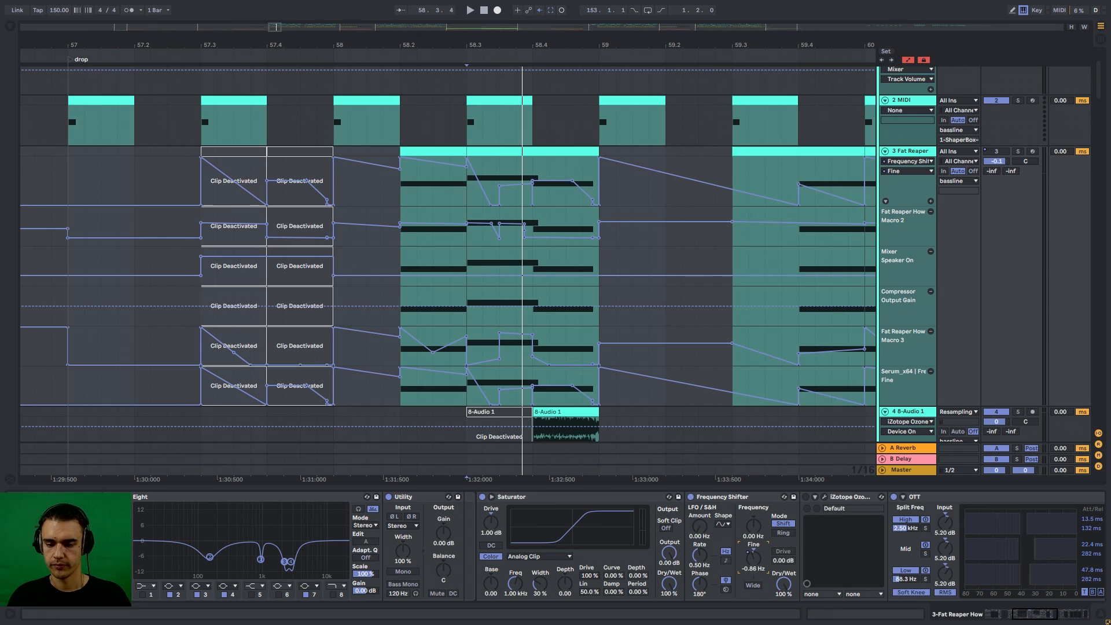
- Open FabFilter Pro-Q 3 on the Fat Reaper track and inspect its high-frequency and low-frequency cut bands
scroll(556, 550, "right", 5)
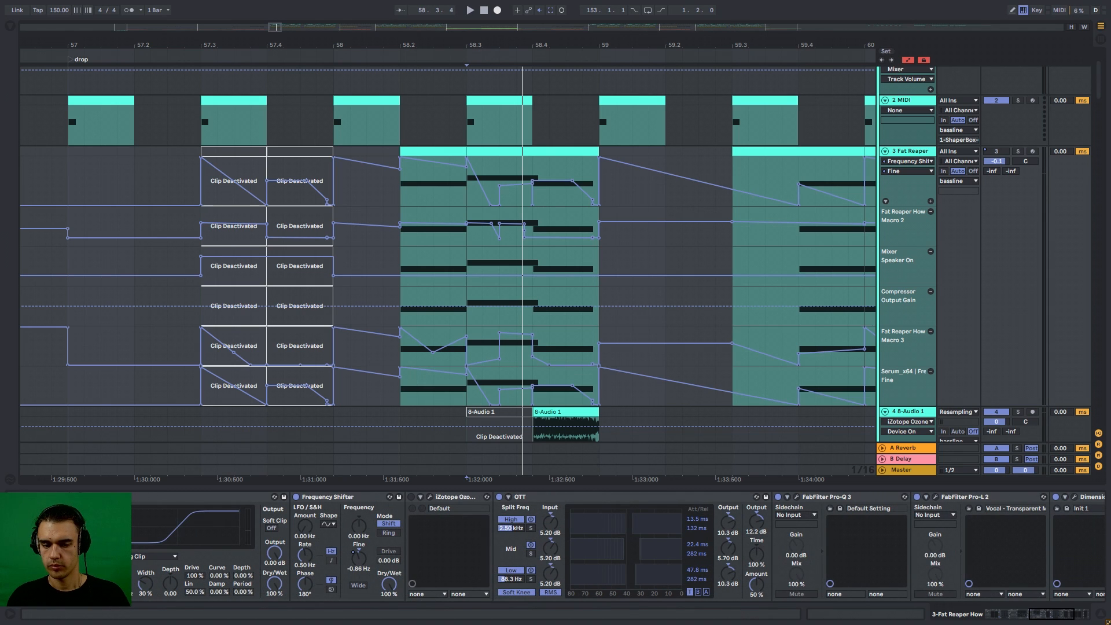
left_click(796, 497)
mouse_move(650, 251)
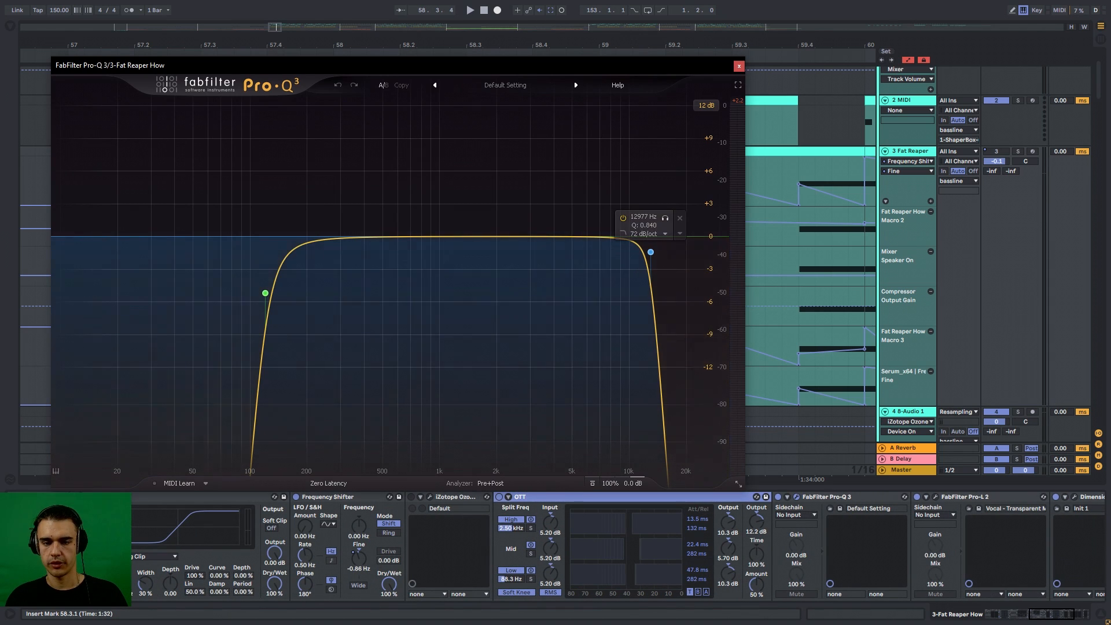
left_click(265, 293)
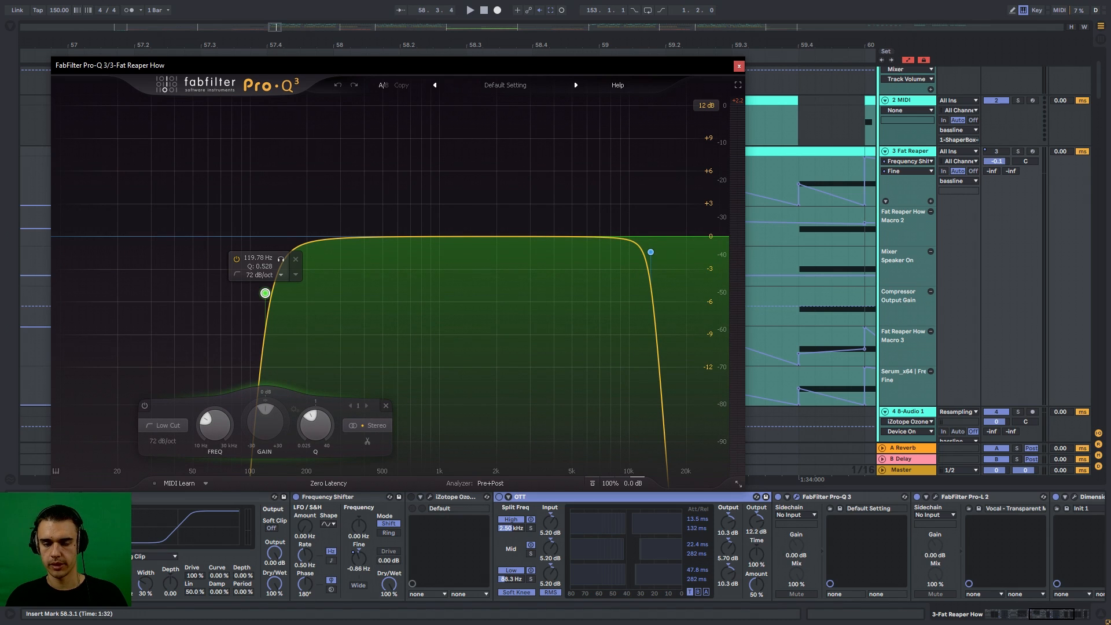
mouse_move(651, 253)
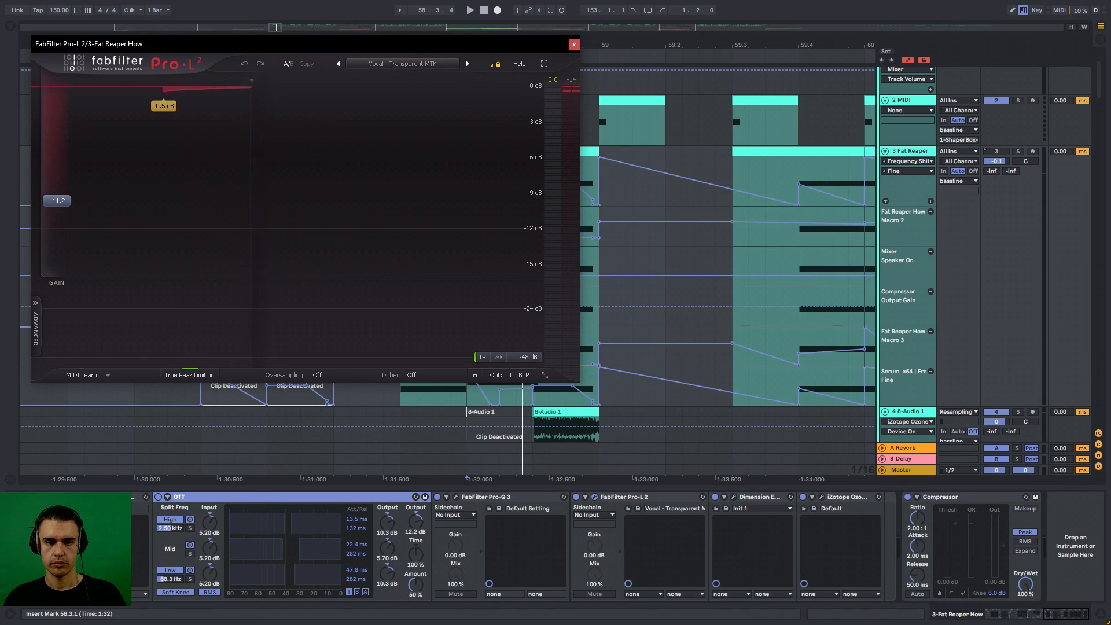
- Choose Pro-L 2's Vocal - Transparent MTK preset from the V1 Single Channel folder, close it and open Dimension Expander
left_click(402, 64)
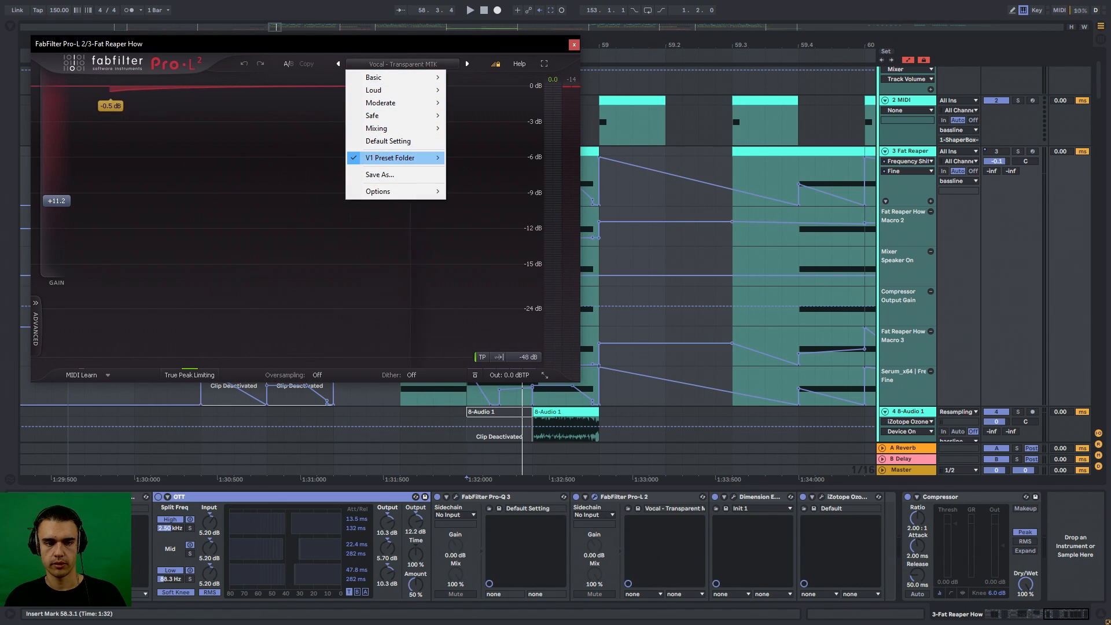
mouse_move(399, 157)
mouse_move(486, 221)
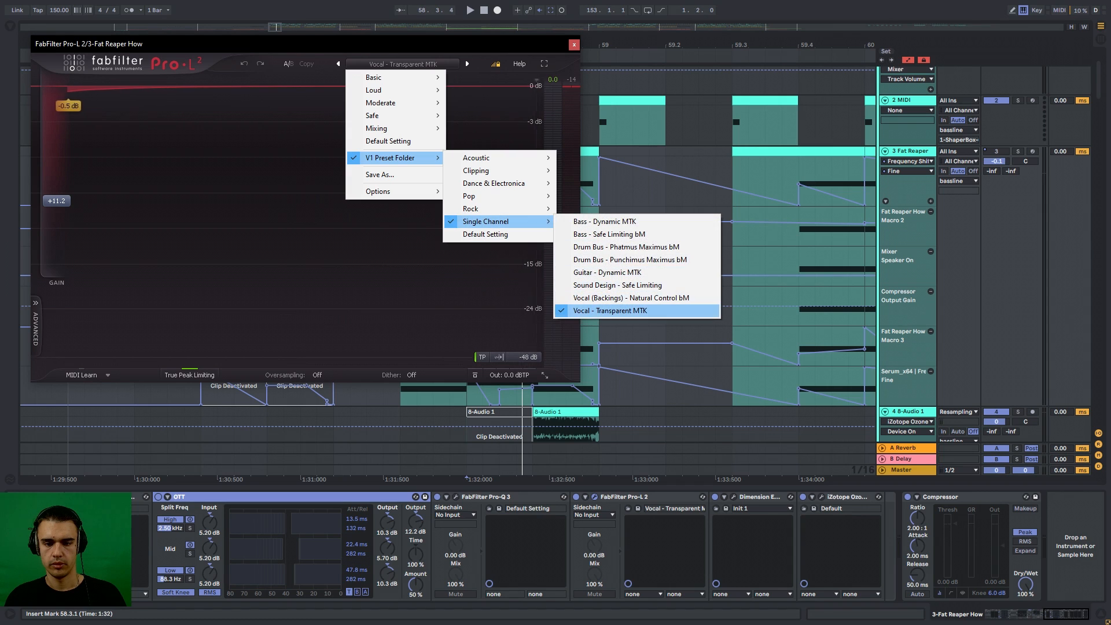
left_click(607, 311)
left_click(573, 44)
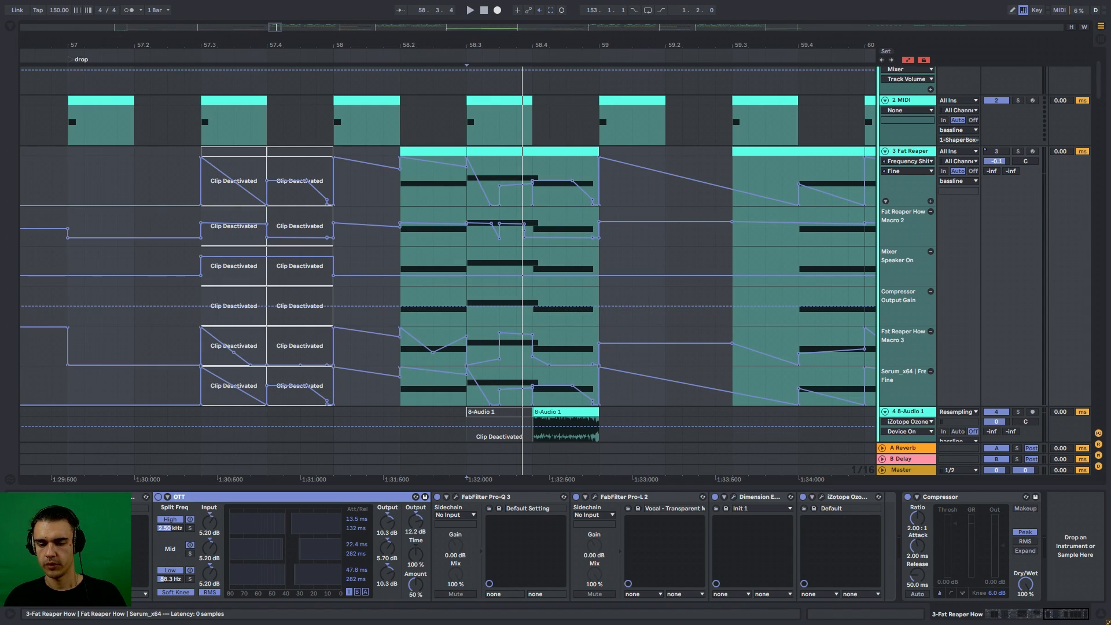
left_click(734, 497)
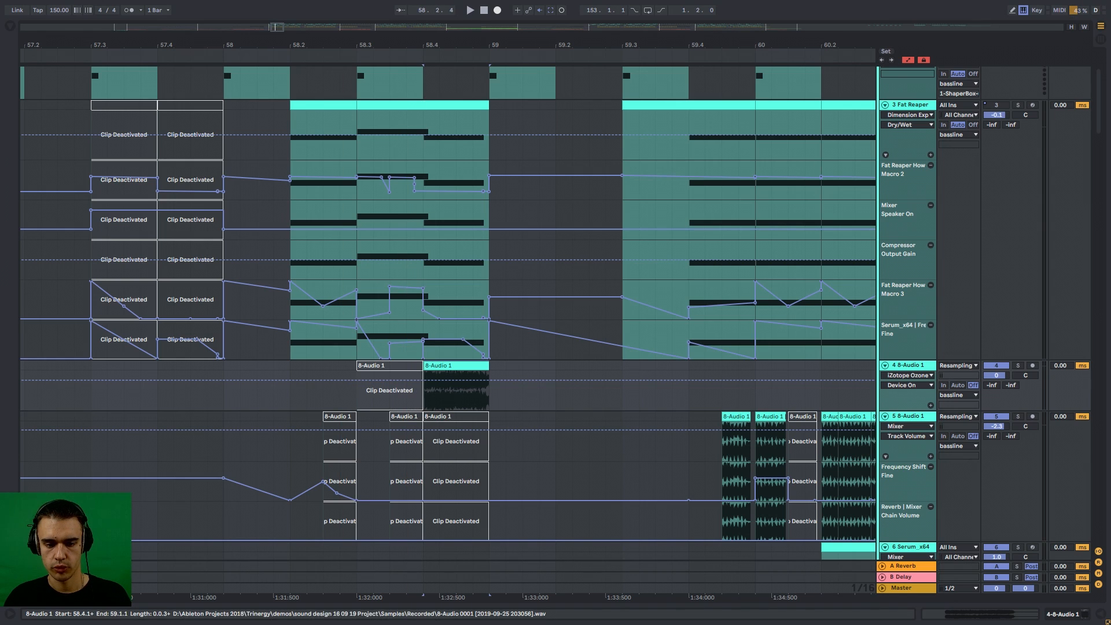
- Open the 8-Audio 1 clip at 58.4 on track 4 to inspect it
double_click(456, 366)
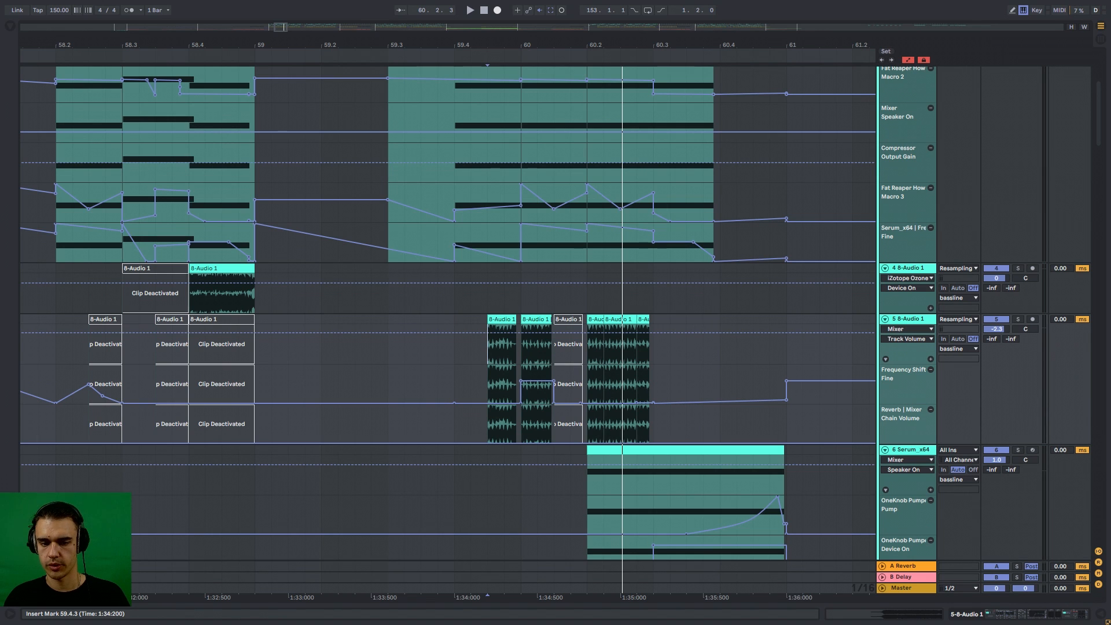
- Audition the Fat Reaper track in solo, playing it from 59.4 and again from 58.4
scroll(449, 313, "up", 5)
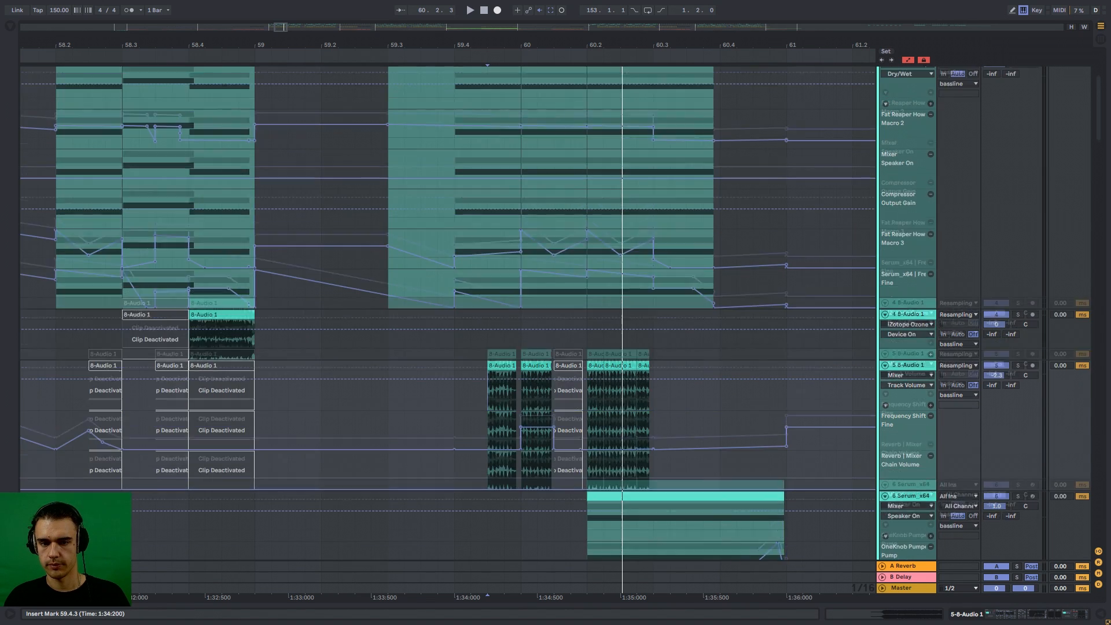
left_click(454, 165)
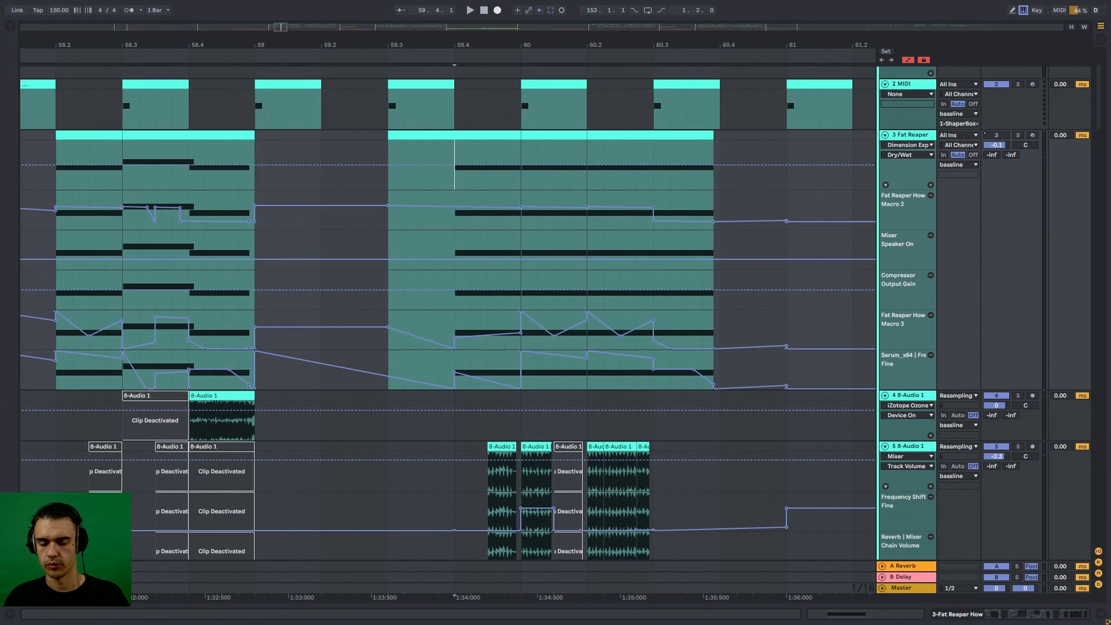
key("space")
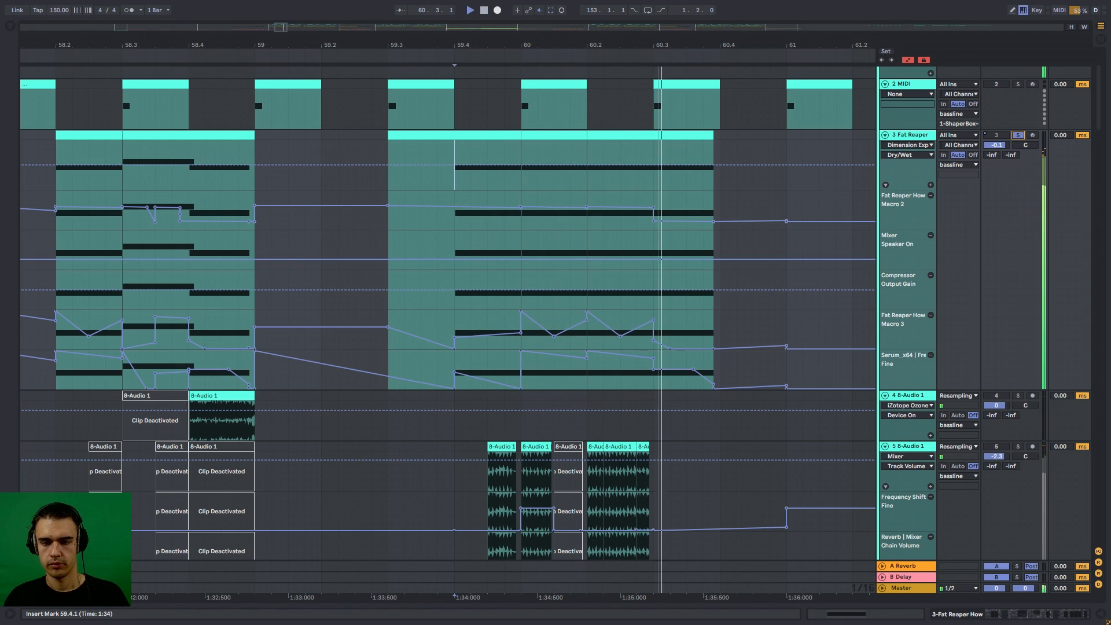
scroll(448, 312, "down", 2)
left_click(189, 129)
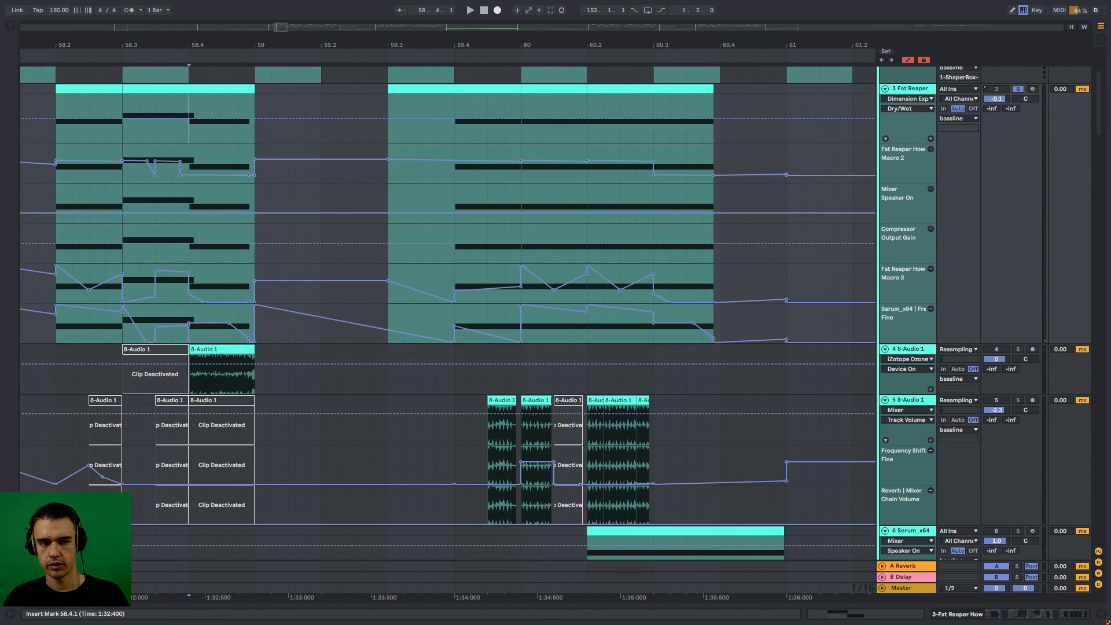
key("space")
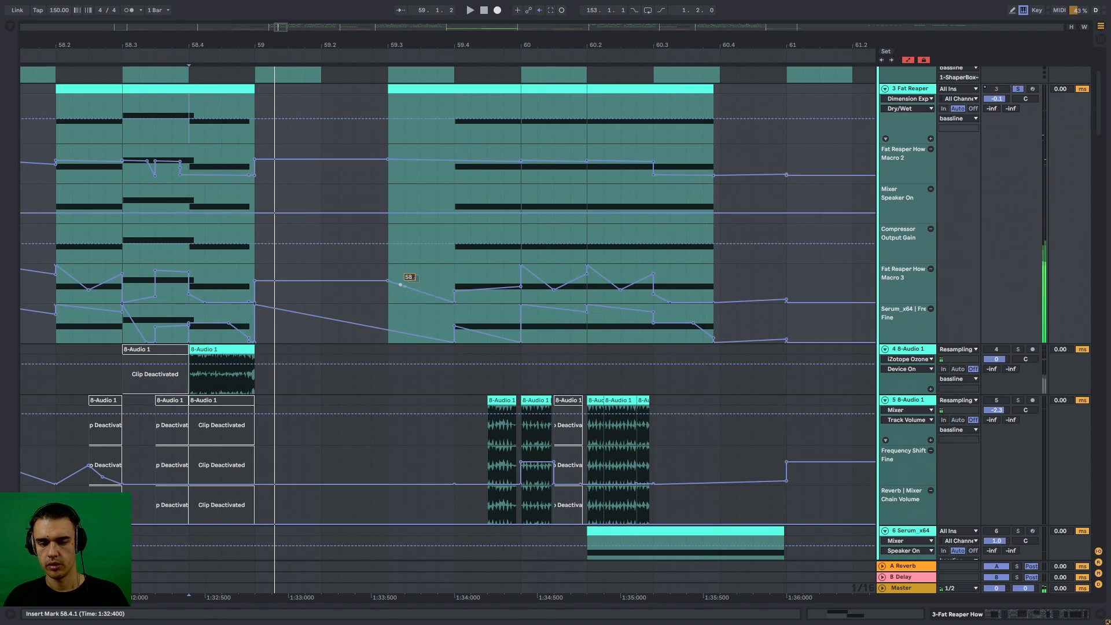
key("space")
- Solo the 8-Audio 1 layer on track 4 and play it back
key("space")
left_click(1018, 350)
key("space")
key("space")
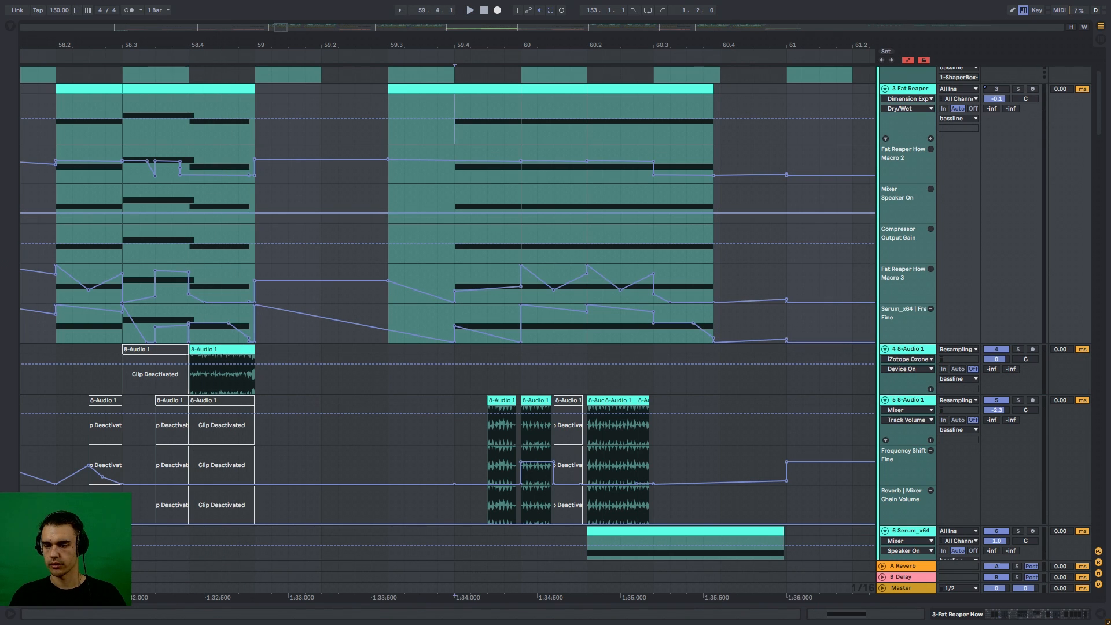
- Solo the 8-Audio 1 layer on track 5 and play it from its first active clip after 59.4
left_click(1018, 401)
left_click(502, 401)
key("space")
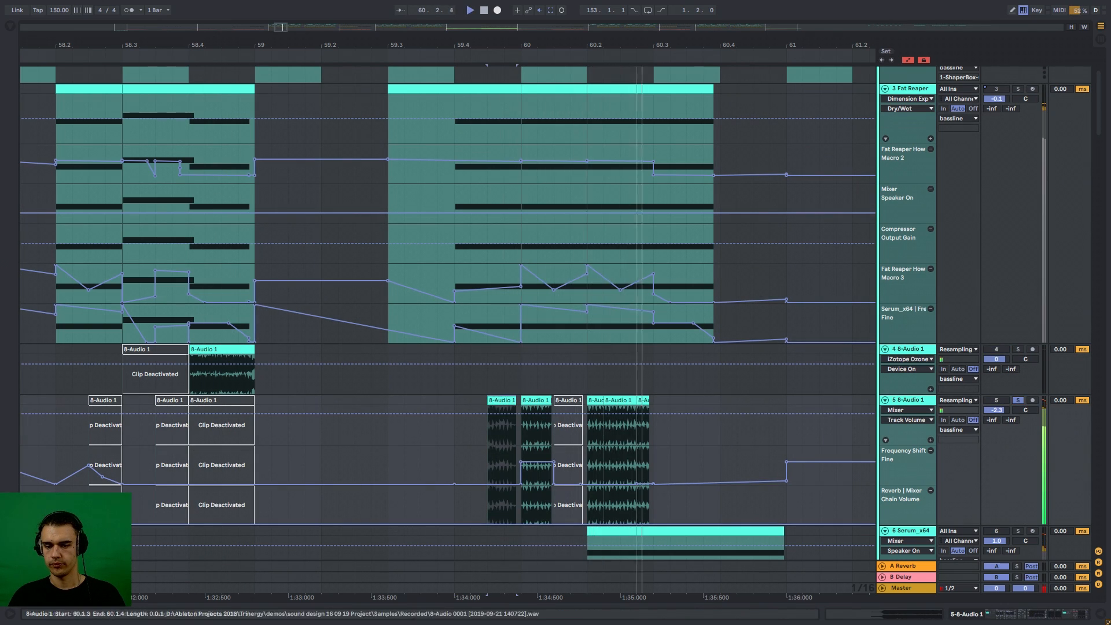
key("space")
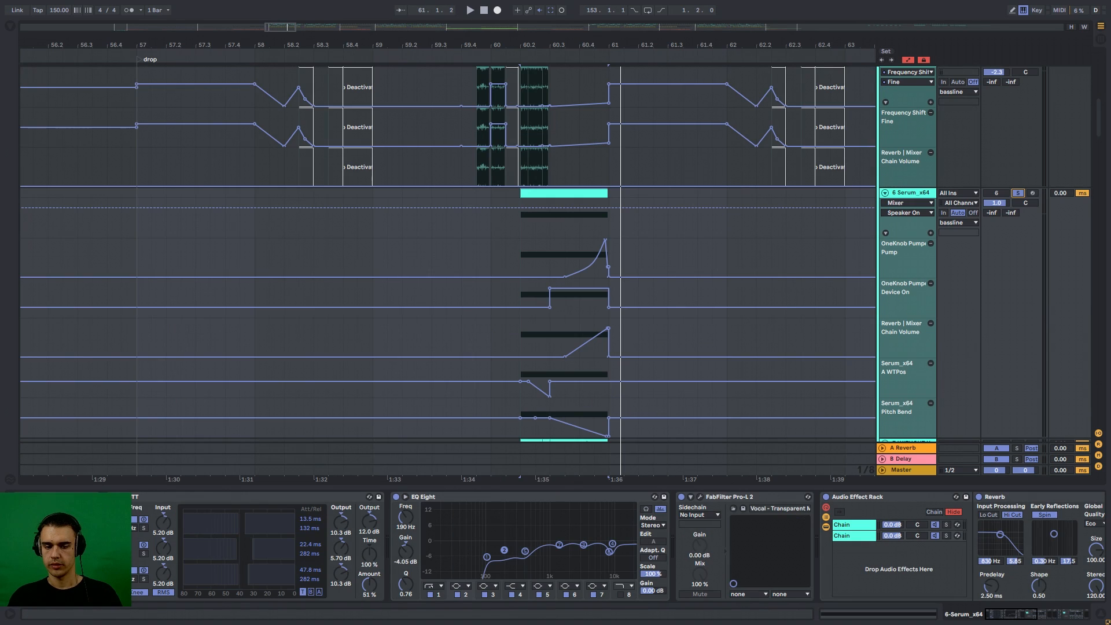
- Play the soloed Serum clip at 60.2 on track 6 and bring up its Serum synth window
key("space")
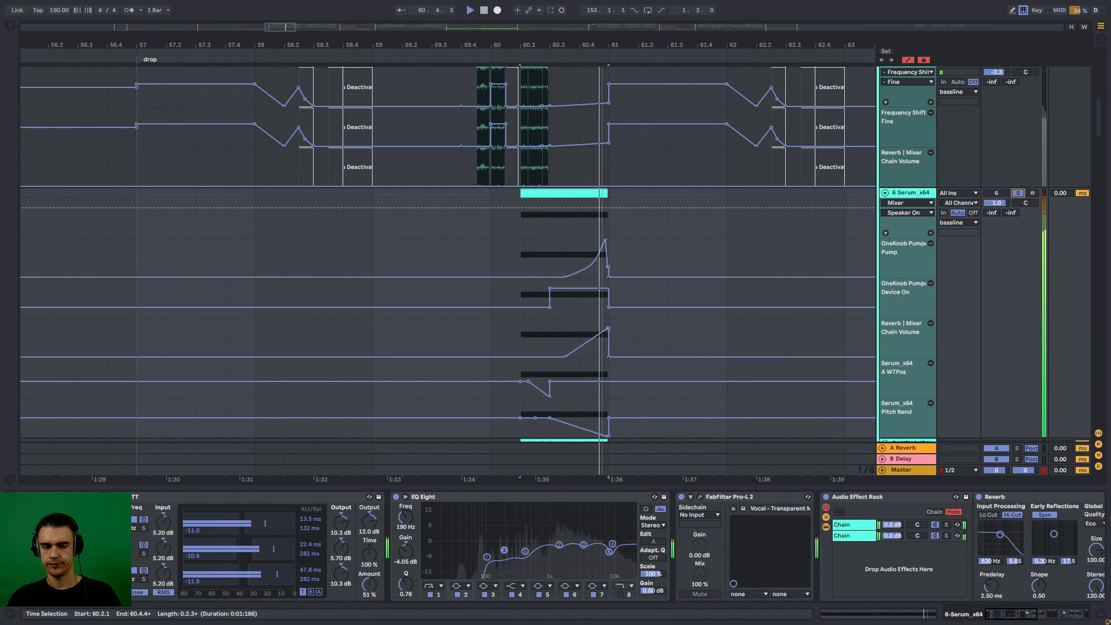
key("space")
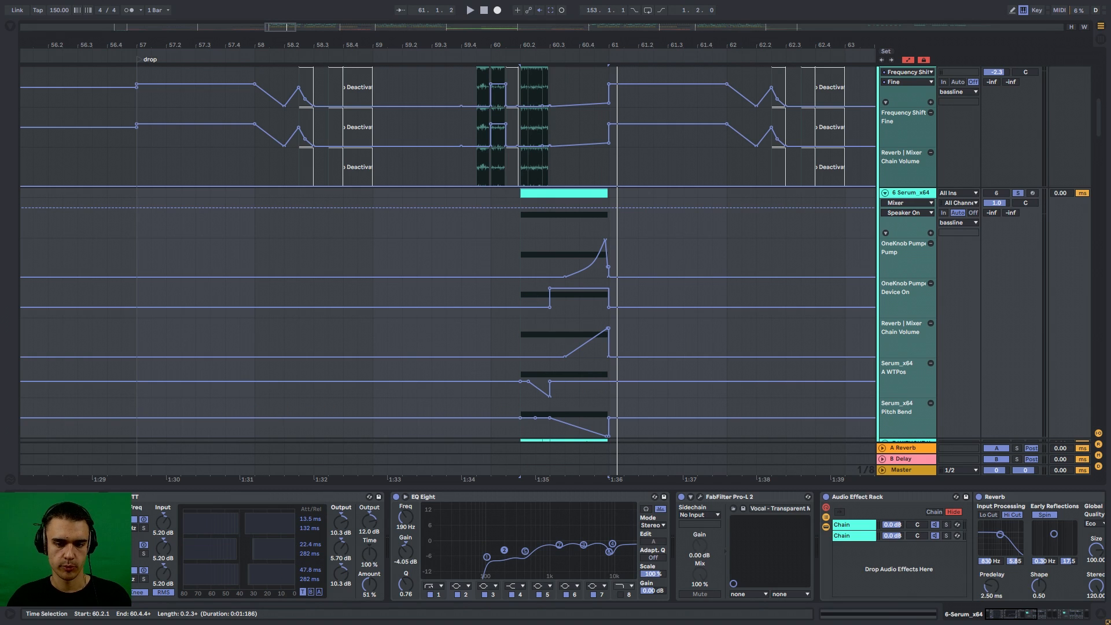
key("ctrl+alt+p")
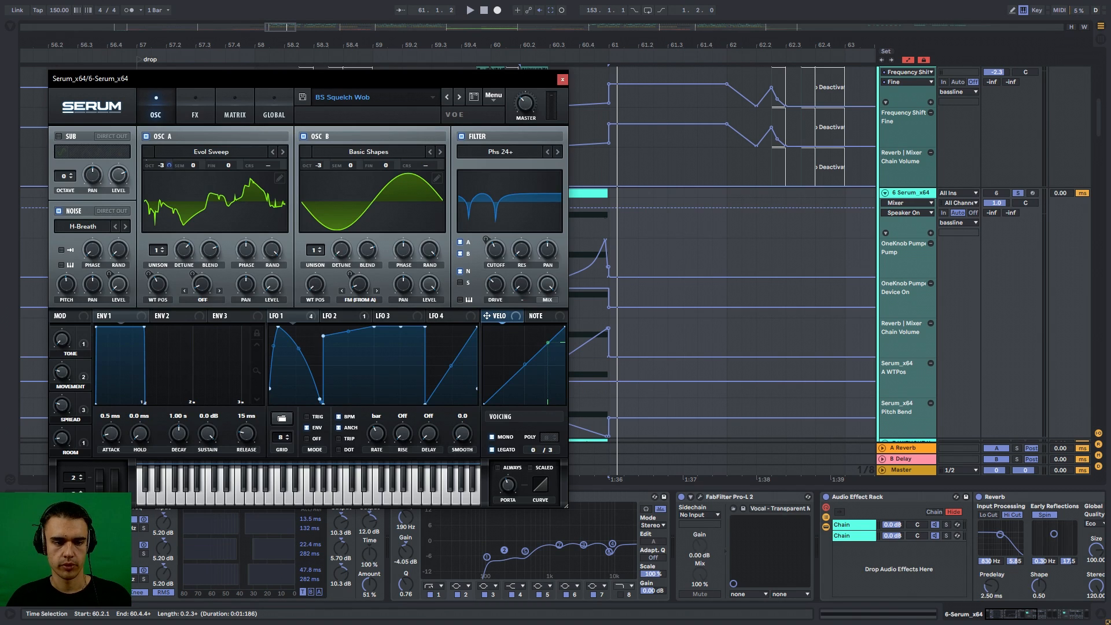
left_click_drag(370, 78, 439, 71)
- Show where Serum's wavetables come from: Digital Evol Sweep on oscillator A and Analog Basic Shapes on oscillator B
left_click(280, 143)
mouse_move(254, 182)
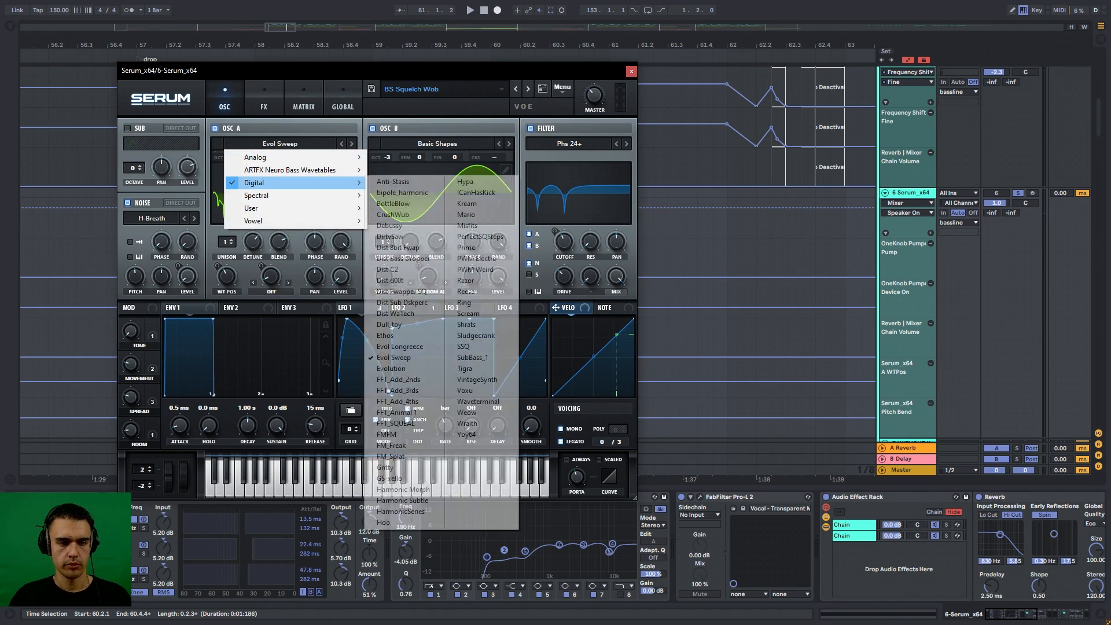
left_click(400, 358)
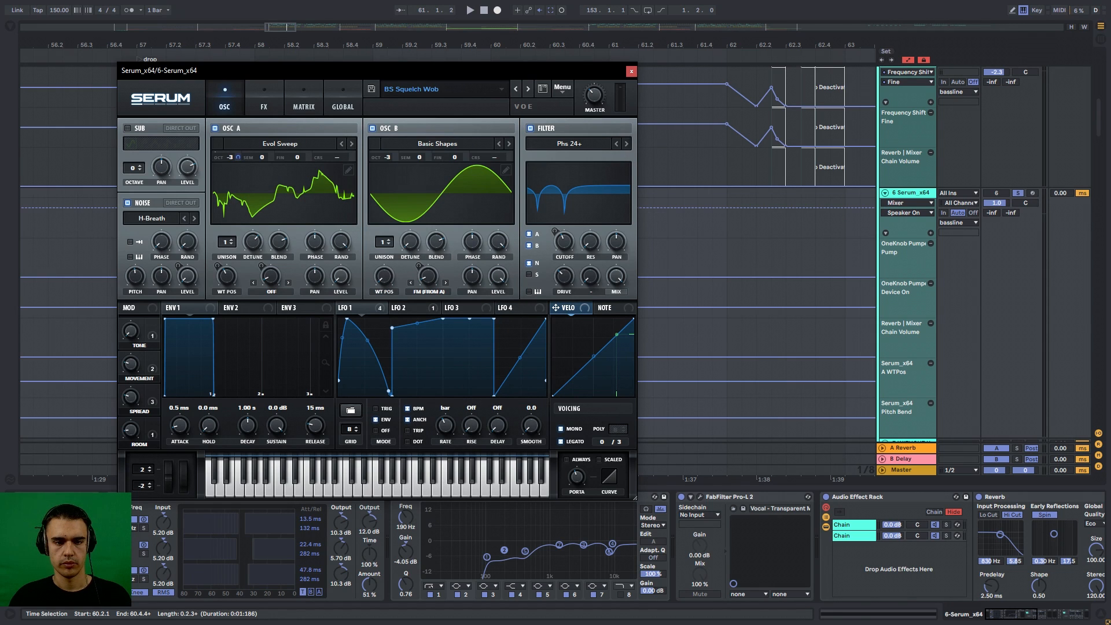
left_click(437, 144)
mouse_move(412, 157)
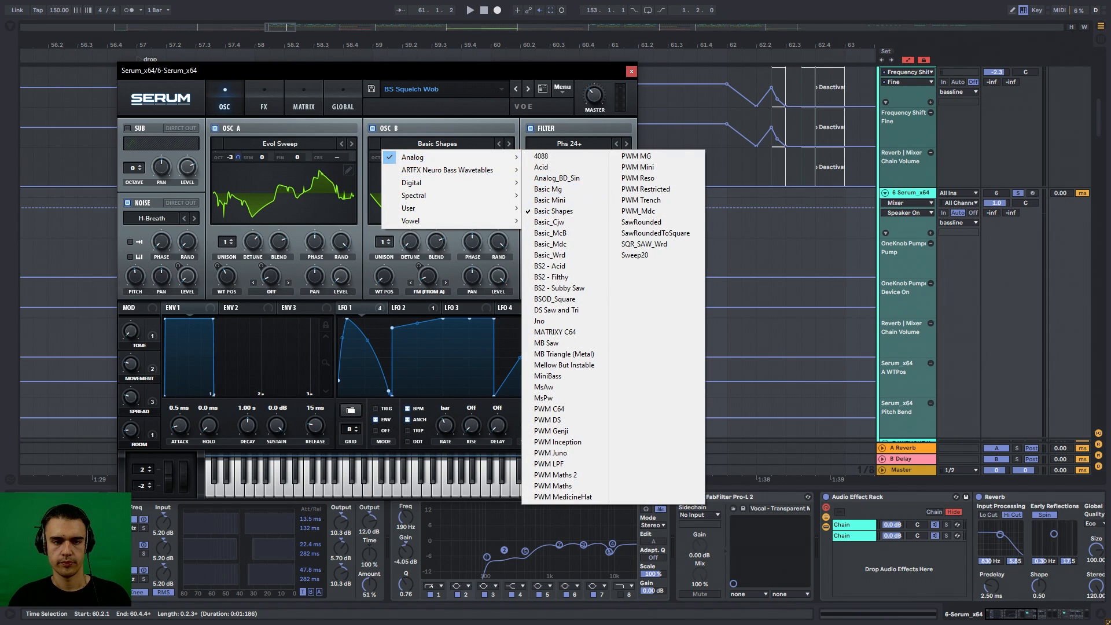
left_click(553, 211)
- Show the Phs 24+ filter type in the Flanges category and inspect LFO 1's modulation destinations
left_click(569, 144)
mouse_move(557, 182)
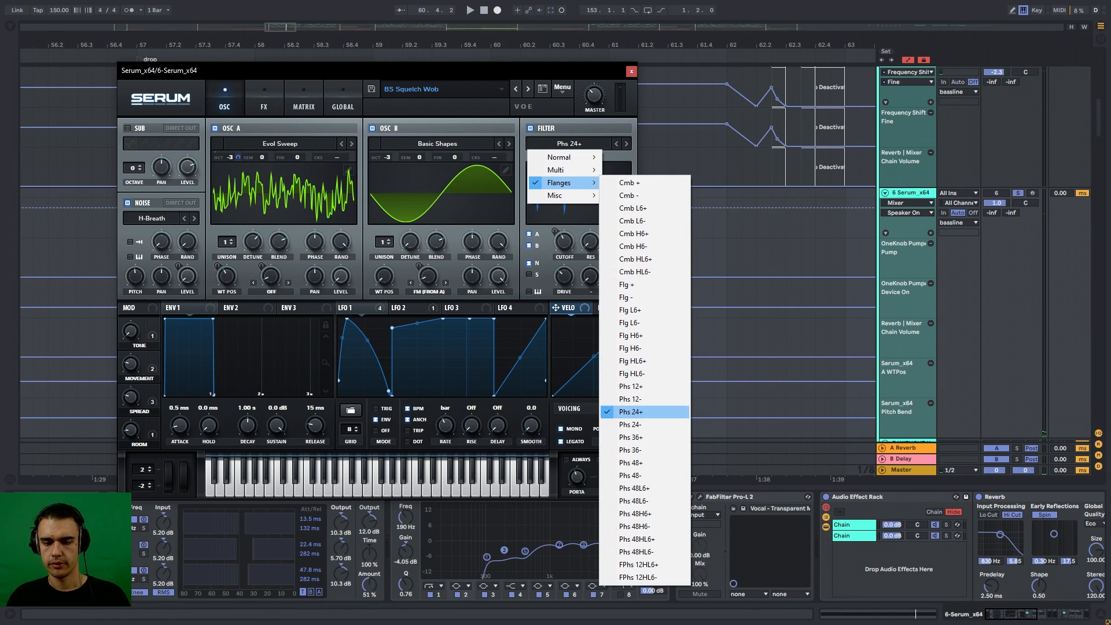
left_click(354, 307)
key("space")
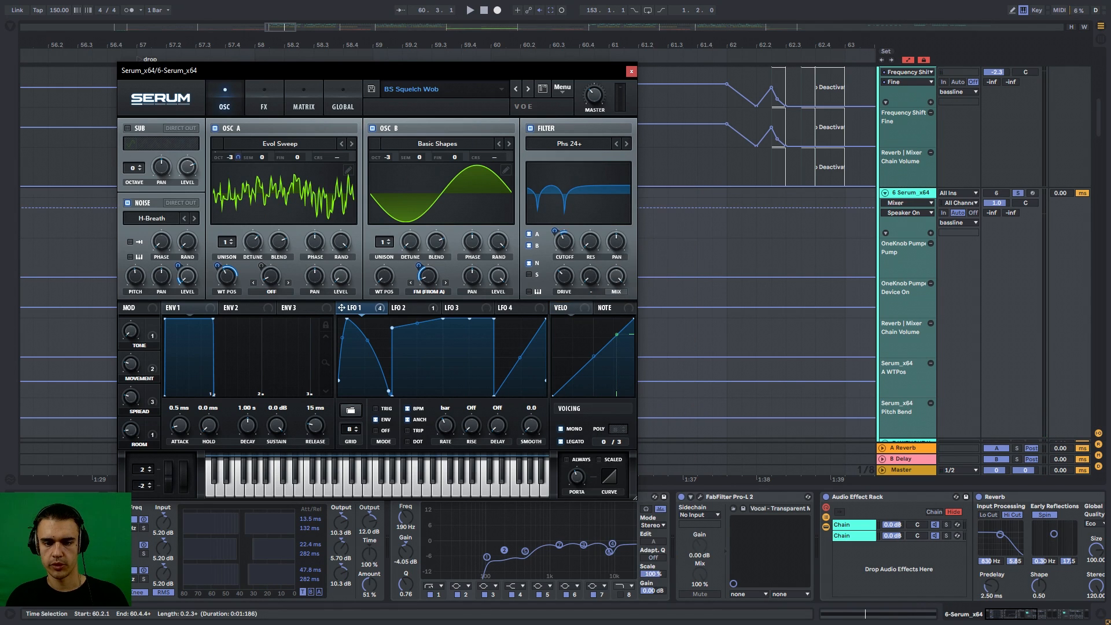
right_click(349, 311)
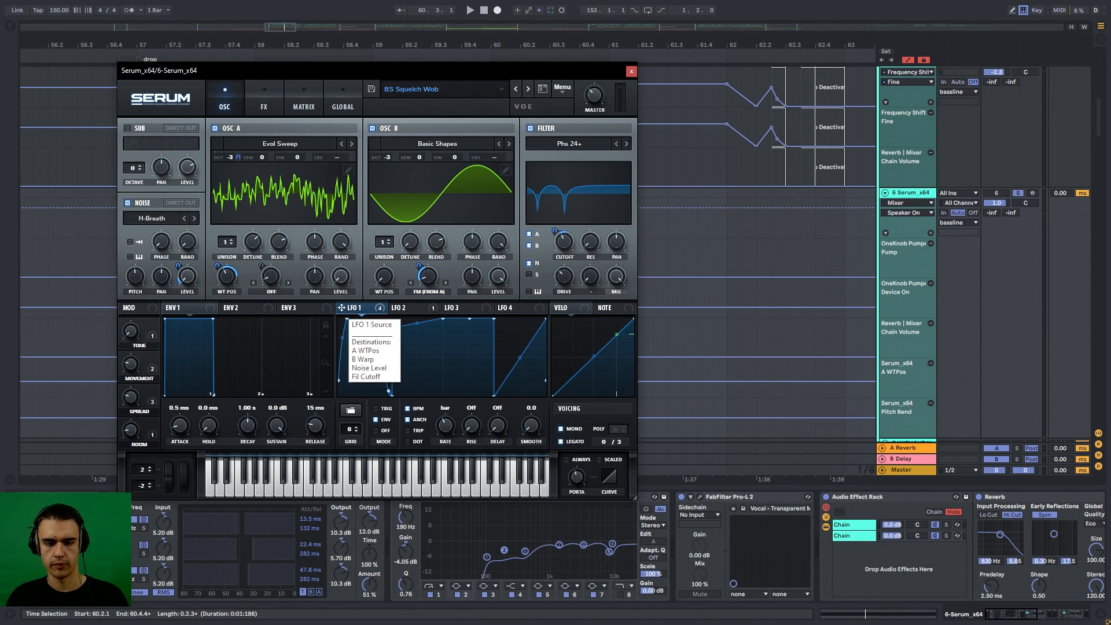
left_click(361, 355)
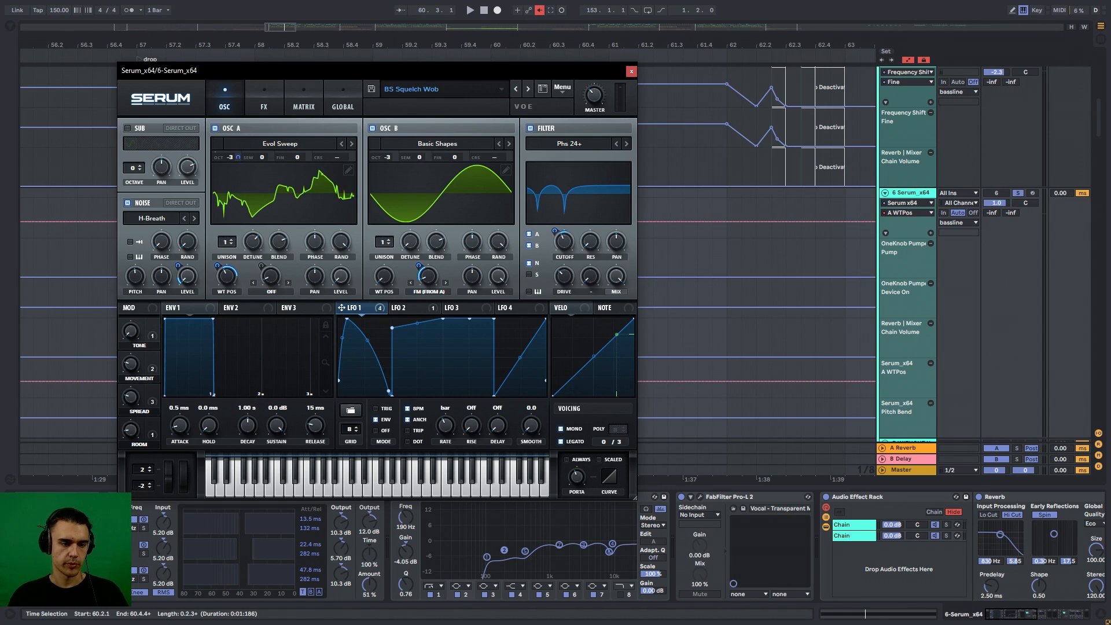
- Point out the modulated noise level and oscillator A WT Pos, and show oscillator B's FM (from A) warp mode
left_click(188, 277)
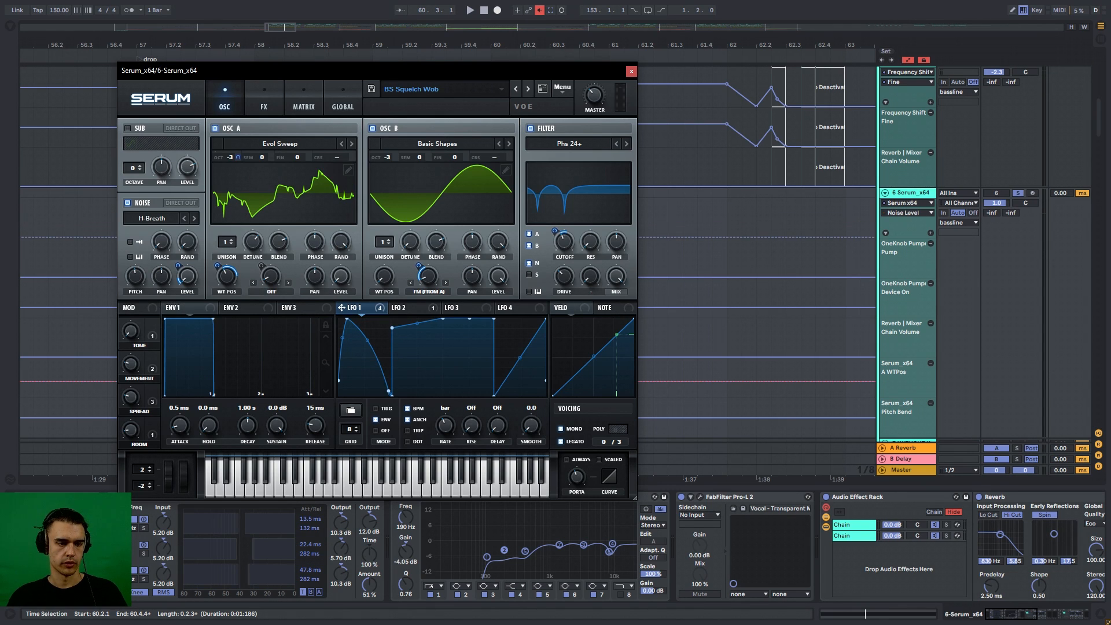
left_click(227, 277)
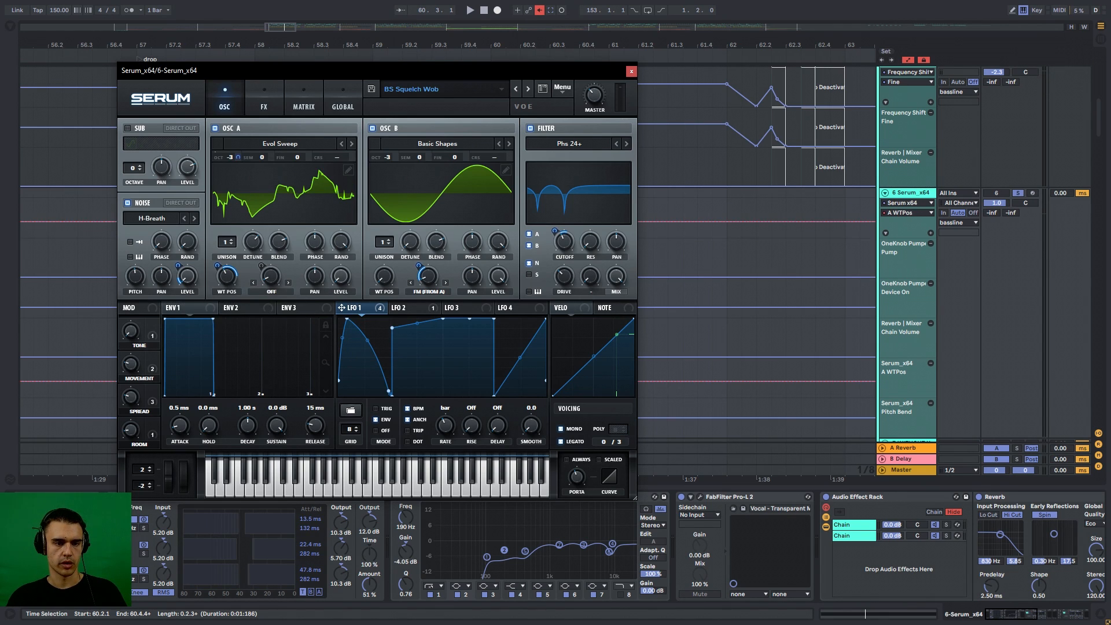
left_click(427, 291)
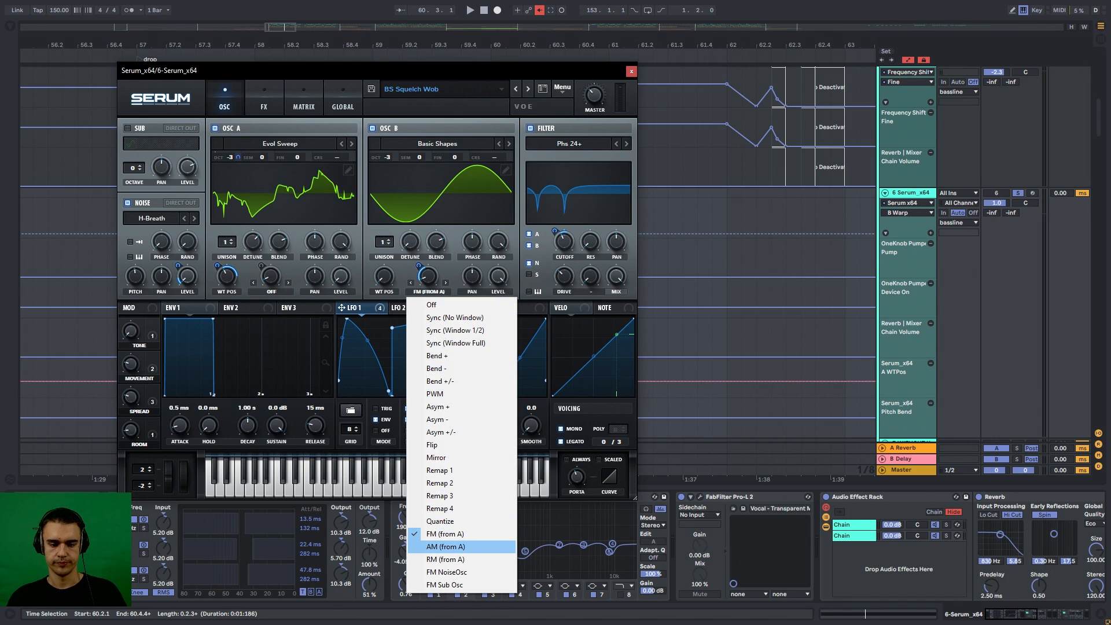
left_click(451, 534)
- Review Serum's effects chain down to the EQ, close the synth and re-enable the overridden automation
left_click(264, 99)
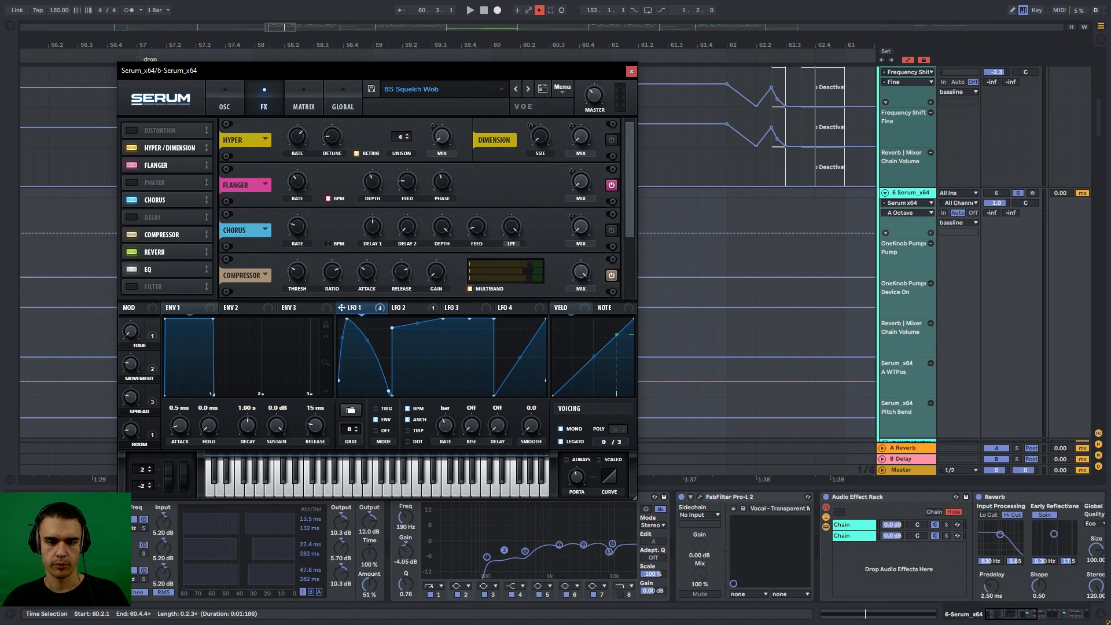
scroll(420, 209, "down", 3)
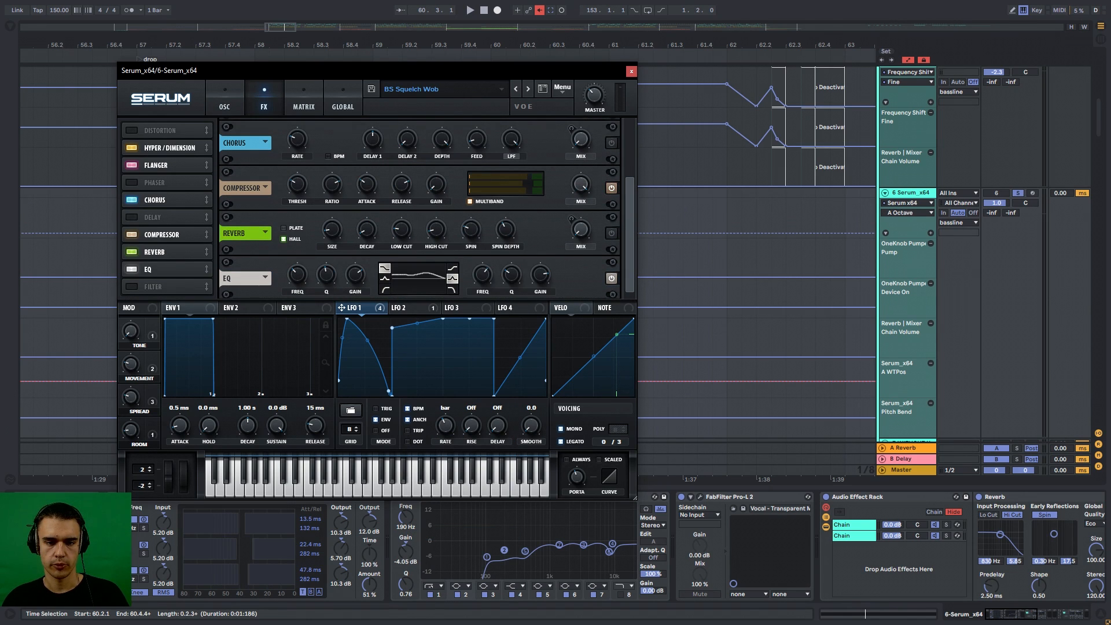
scroll(420, 203, "down", 1)
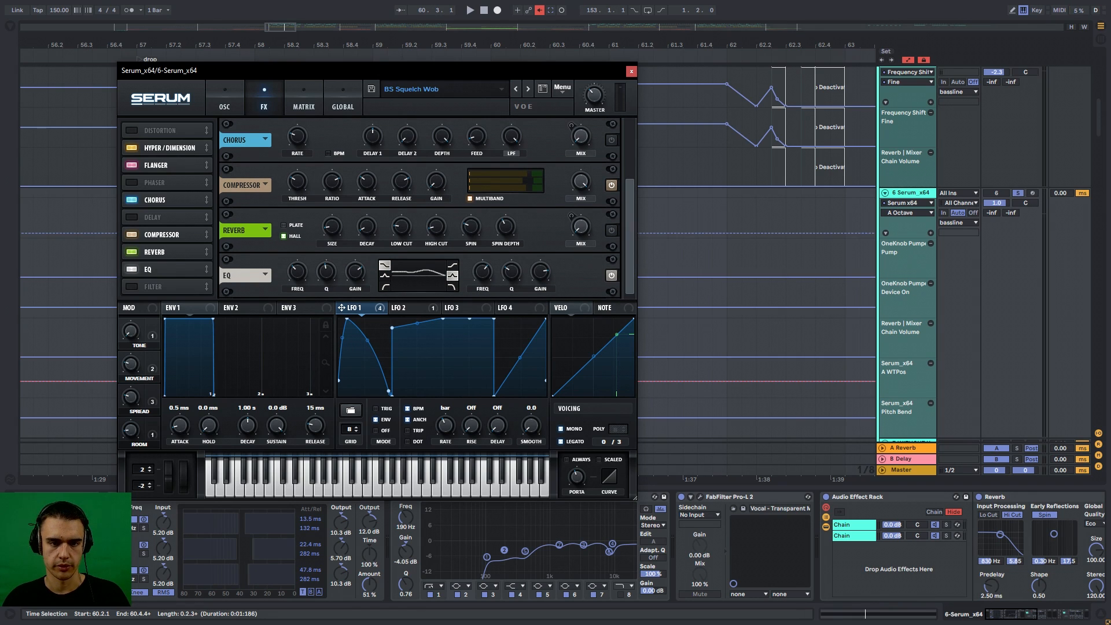
left_click(631, 71)
left_click(540, 10)
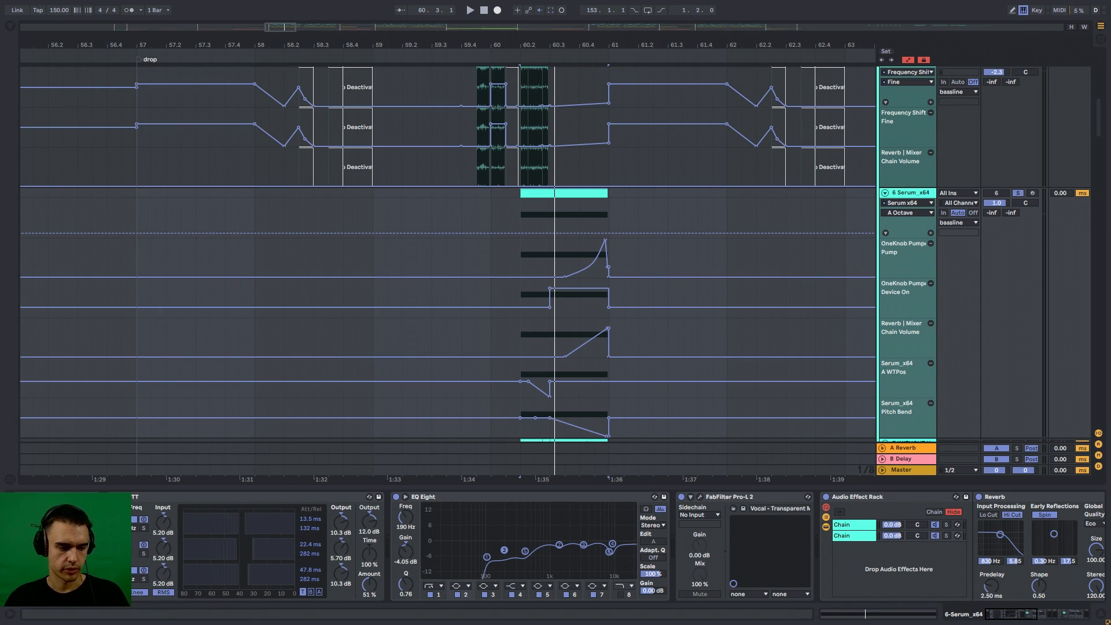
- Inspect OTT's Amount and EQ Eight on the Serum track, and check FabFilter Pro-L 2 during playback
left_click(255, 497)
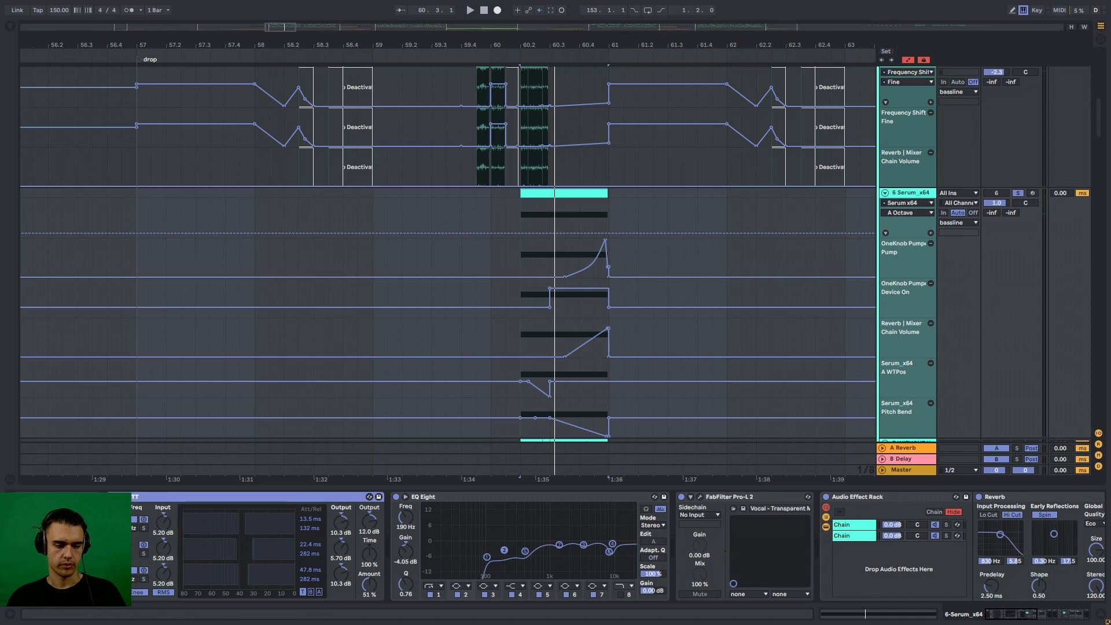
left_click(370, 584)
left_click(452, 498)
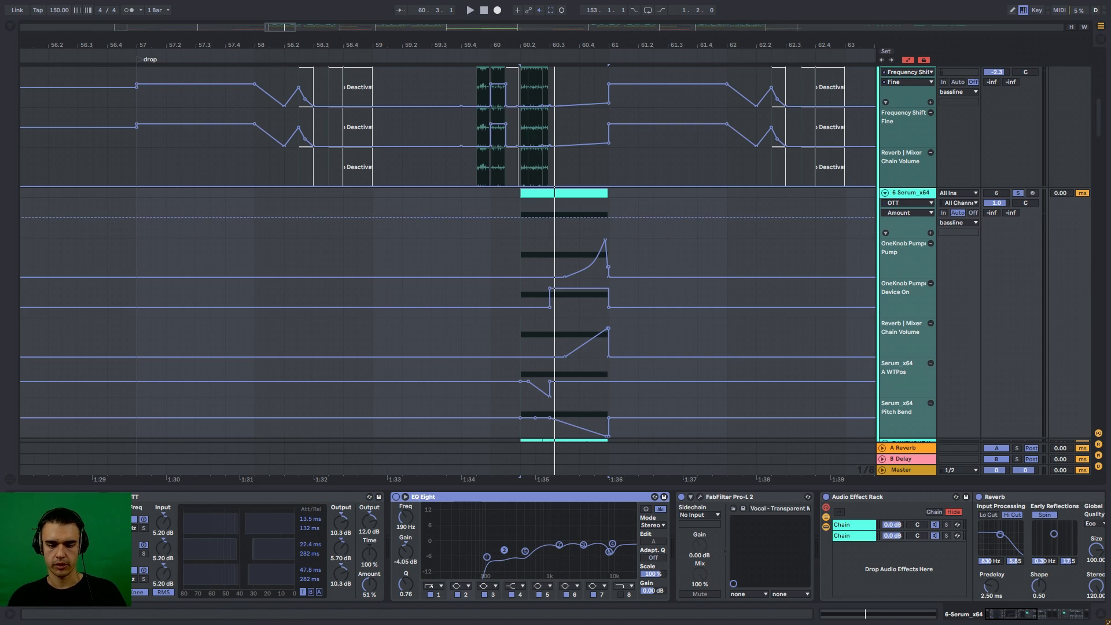
left_click(700, 497)
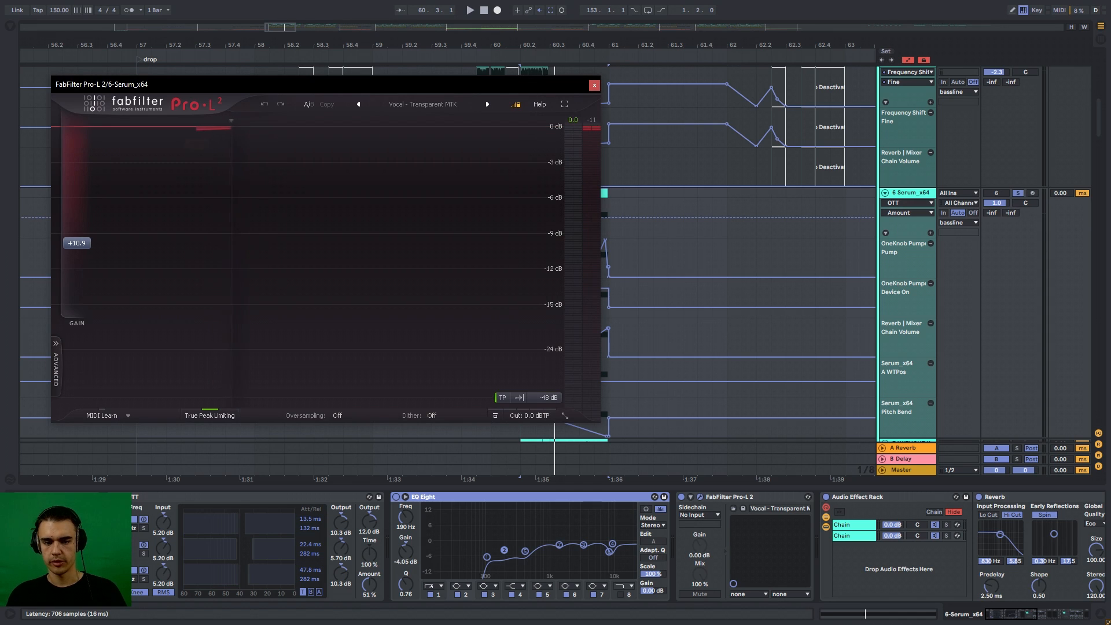
key("space")
- Show the Audio Effect Rack on the Serum track and its Reverb's Decay Time and Stereo settings
left_click(328, 497)
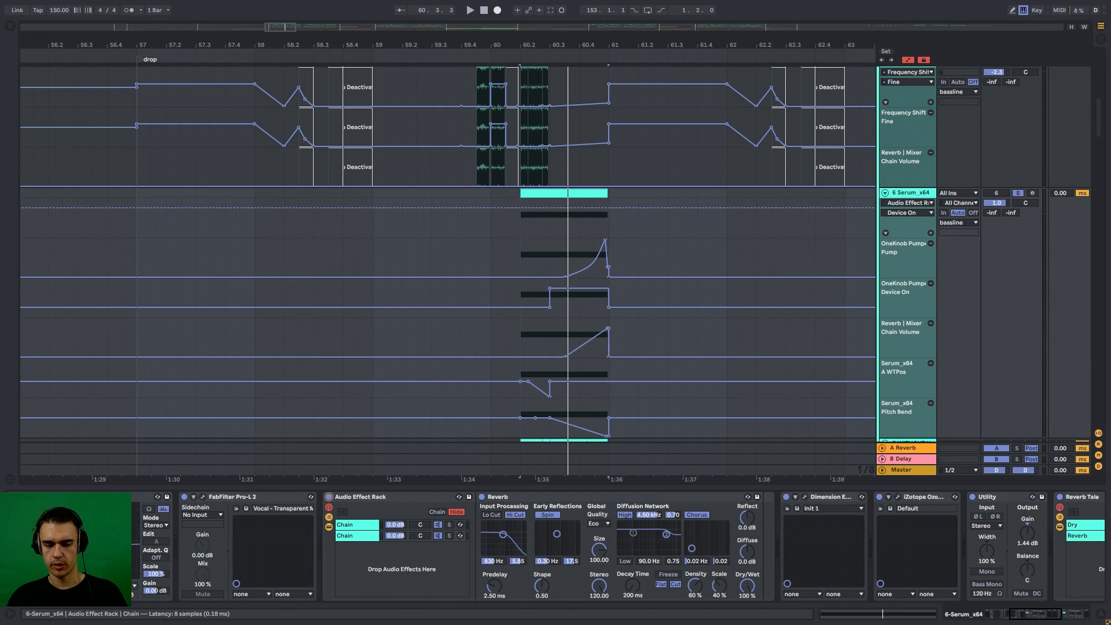
left_click(640, 593)
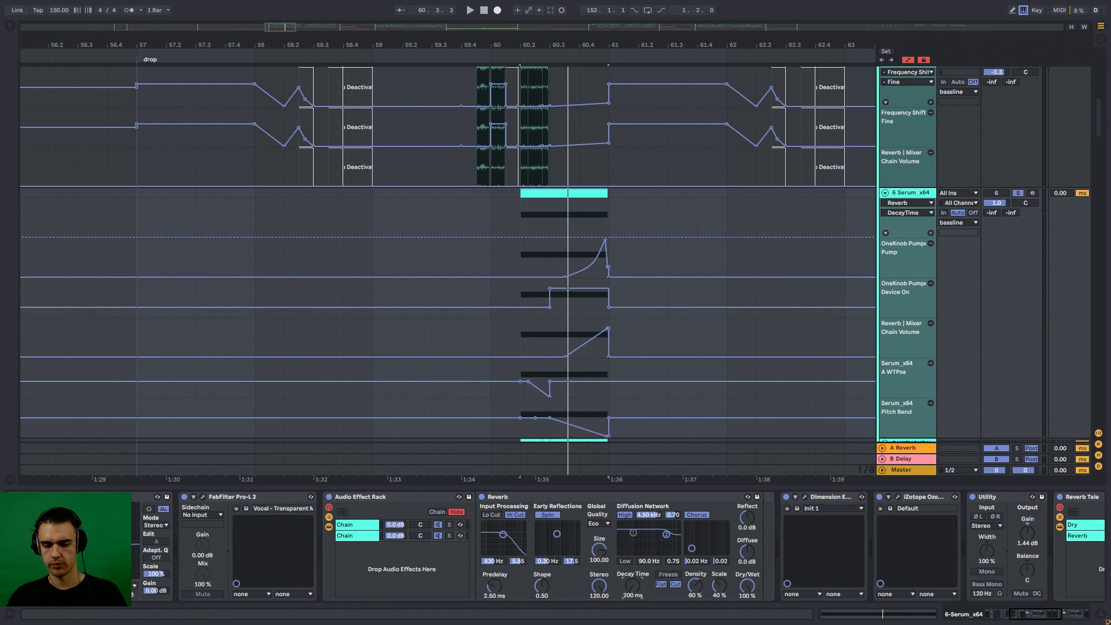
left_click(600, 587)
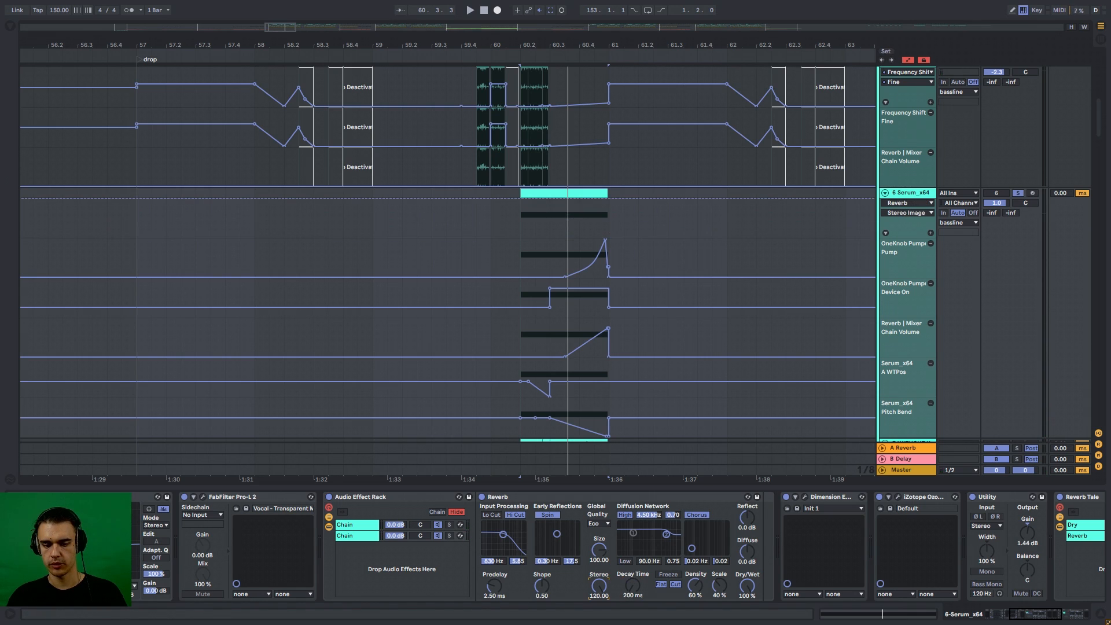
- Compare the rack's empty chain with its Reverb chain, show the Reverb's Dry/Wet and toggle that chain's solo
left_click(355, 525)
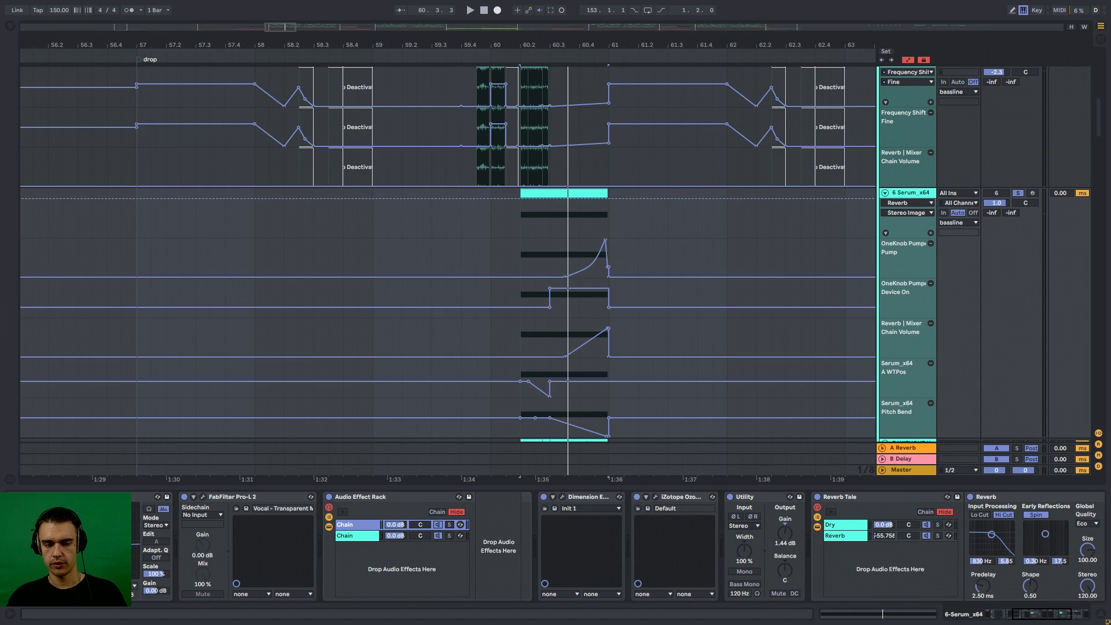
left_click(354, 536)
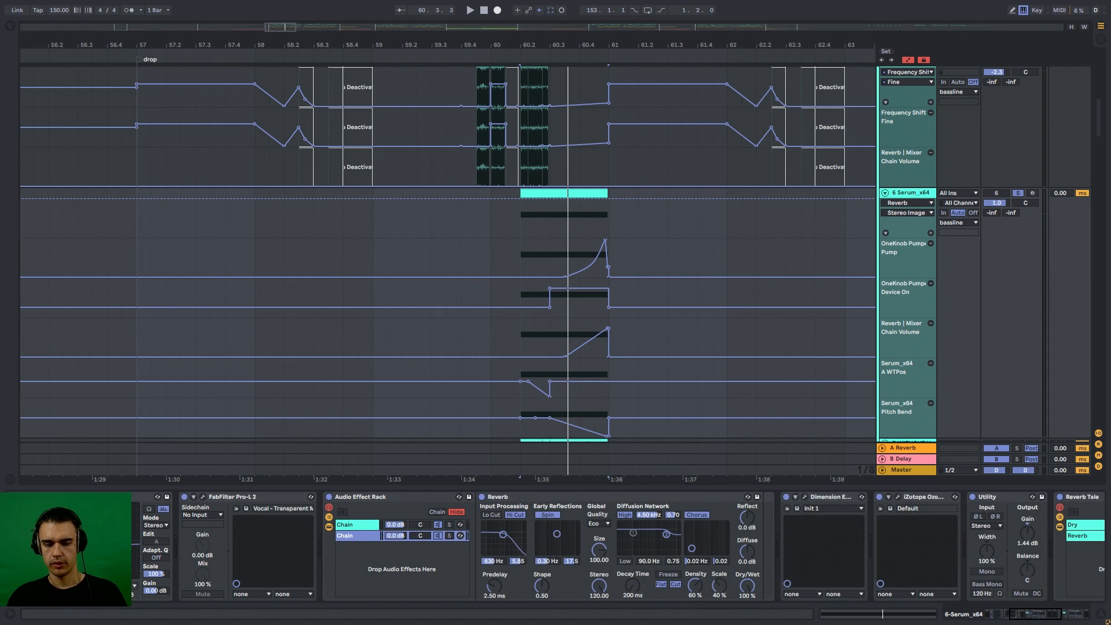
left_click(747, 586)
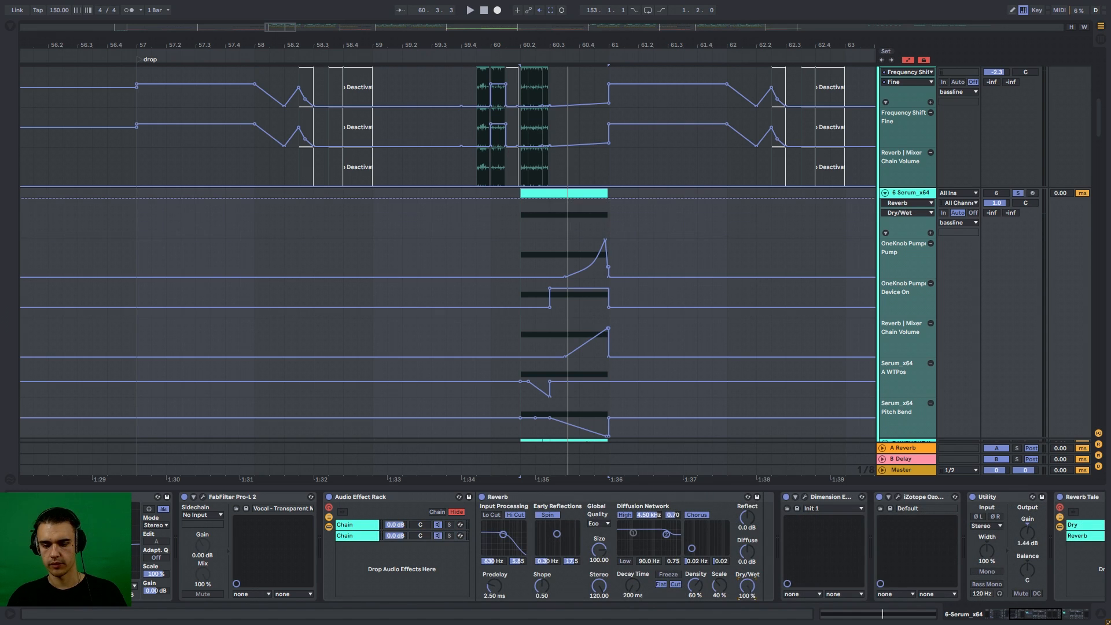
left_click(449, 536)
left_click(449, 536)
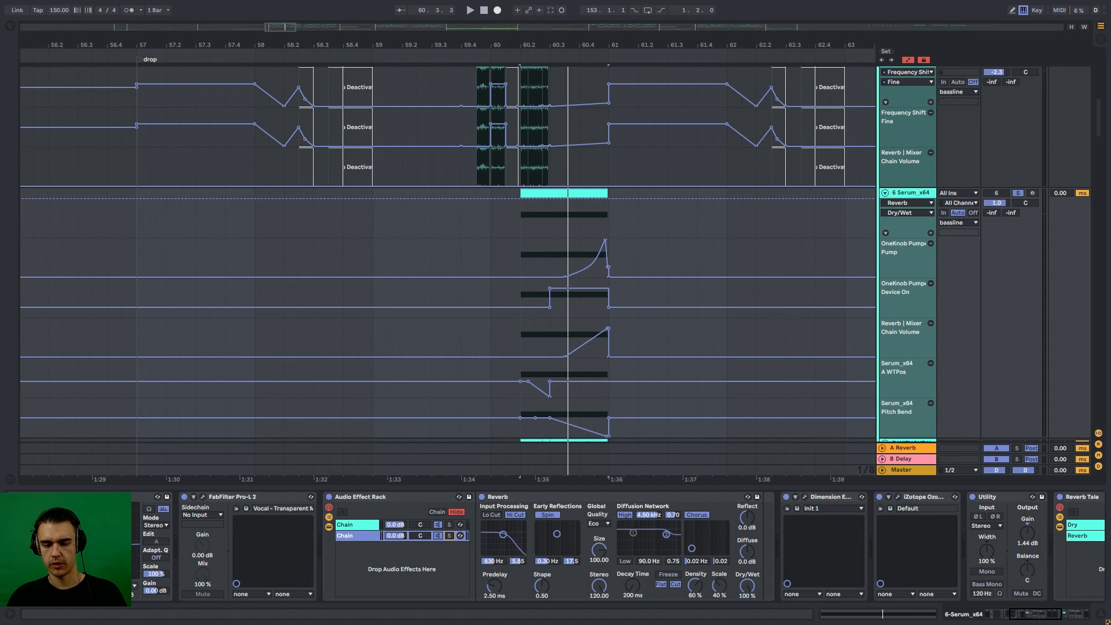
- Audition the Audio Effect Rack's Reverb chain and empty chain separately in solo during playback of the Serum track
left_click(449, 536)
key("space")
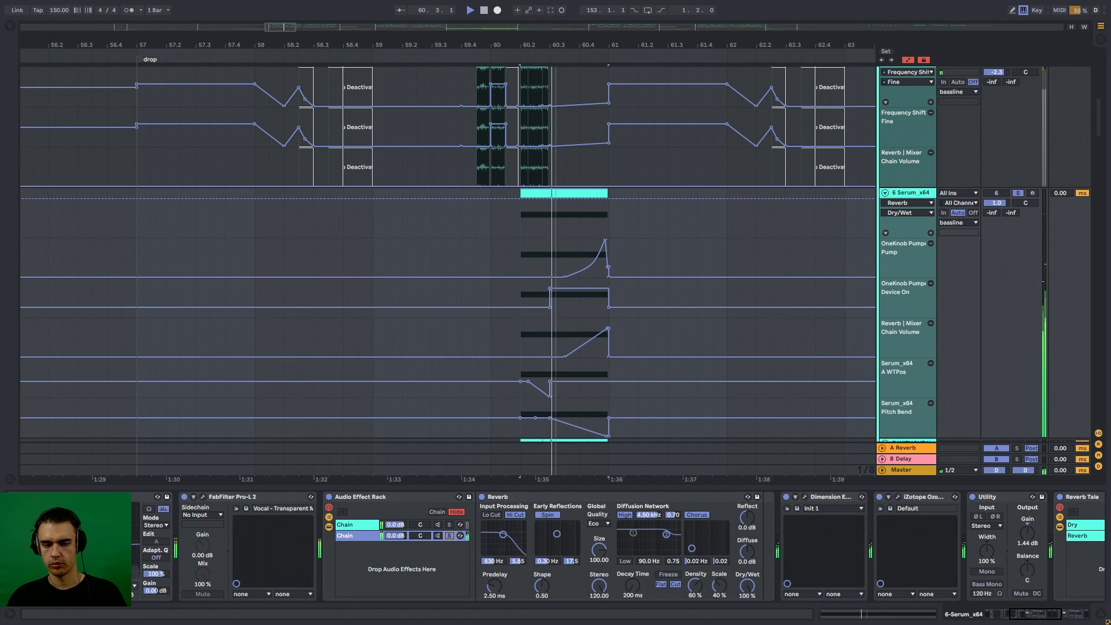
key("space")
left_click(449, 525)
key("space")
key("space")
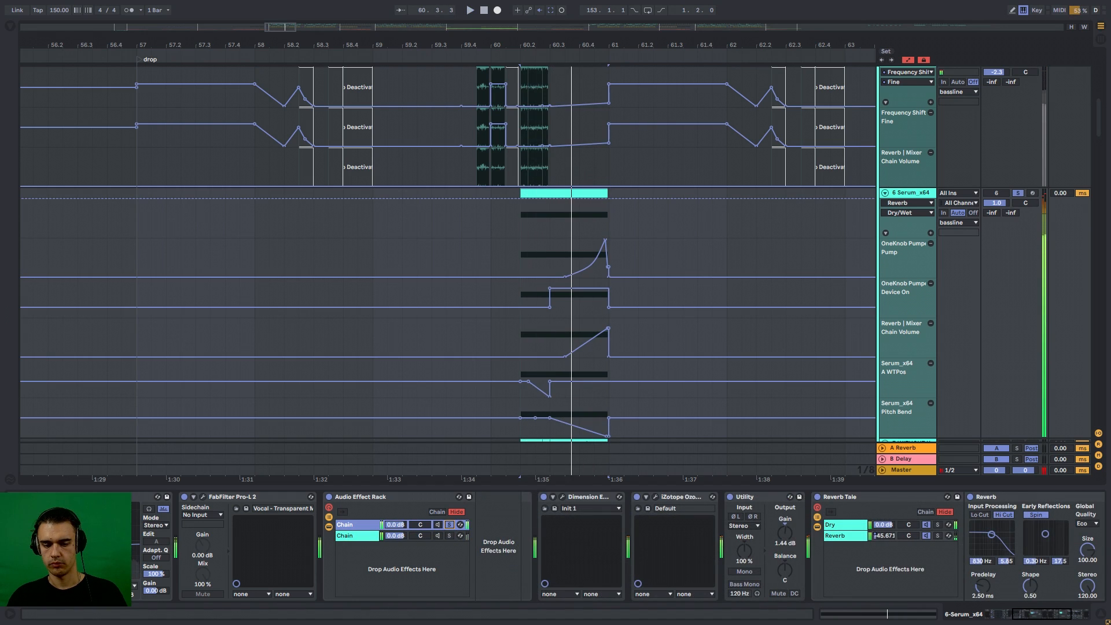
left_click(449, 525)
key("space")
key("space")
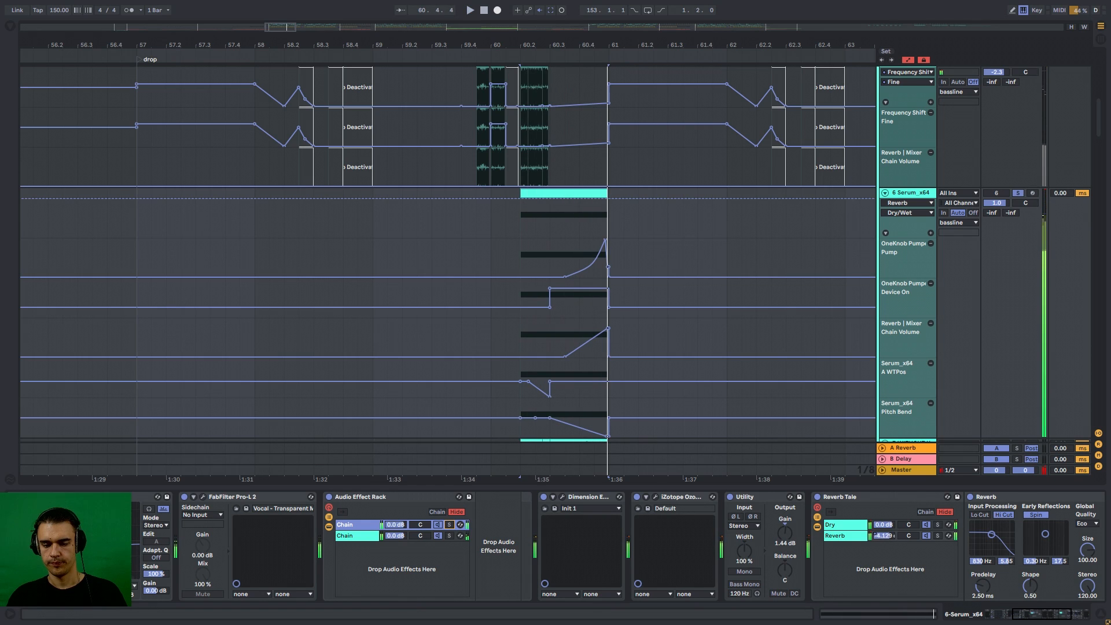
- Inspect the Dimension Expander and Ozone 7 Imager settings on the Serum track, closing each plug-in window
left_click(562, 498)
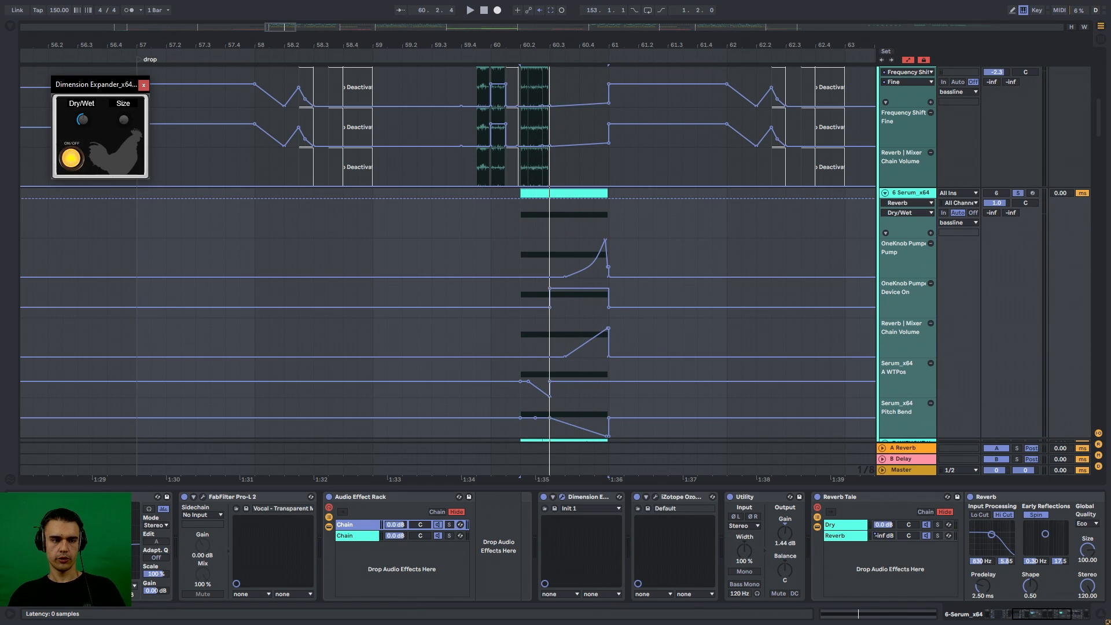
left_click(561, 497)
left_click(655, 497)
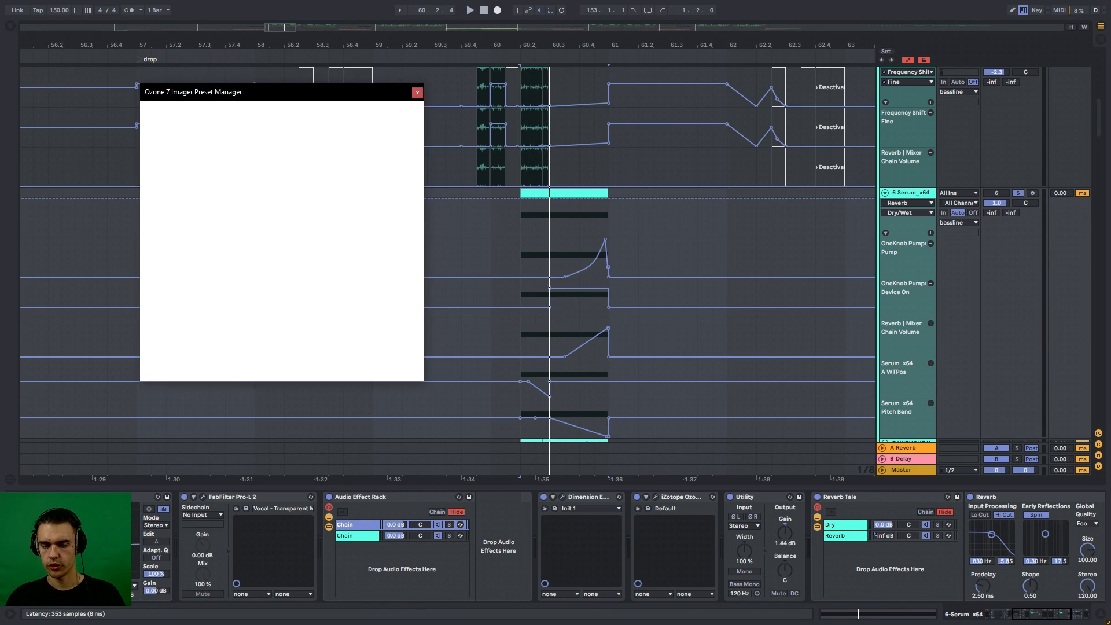
left_click(406, 364)
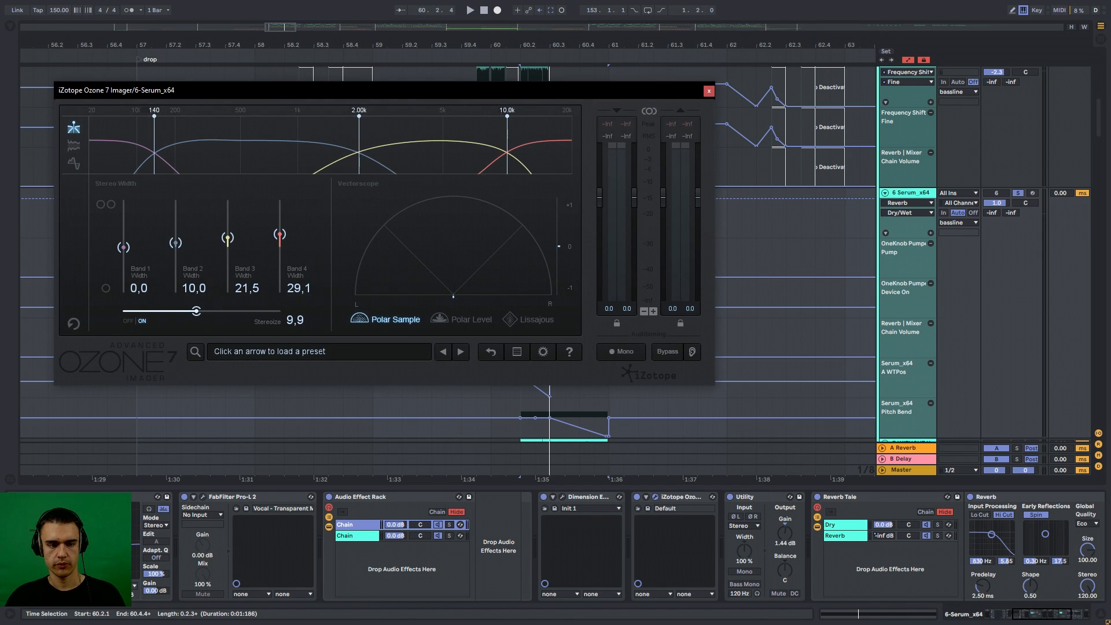
left_click(655, 498)
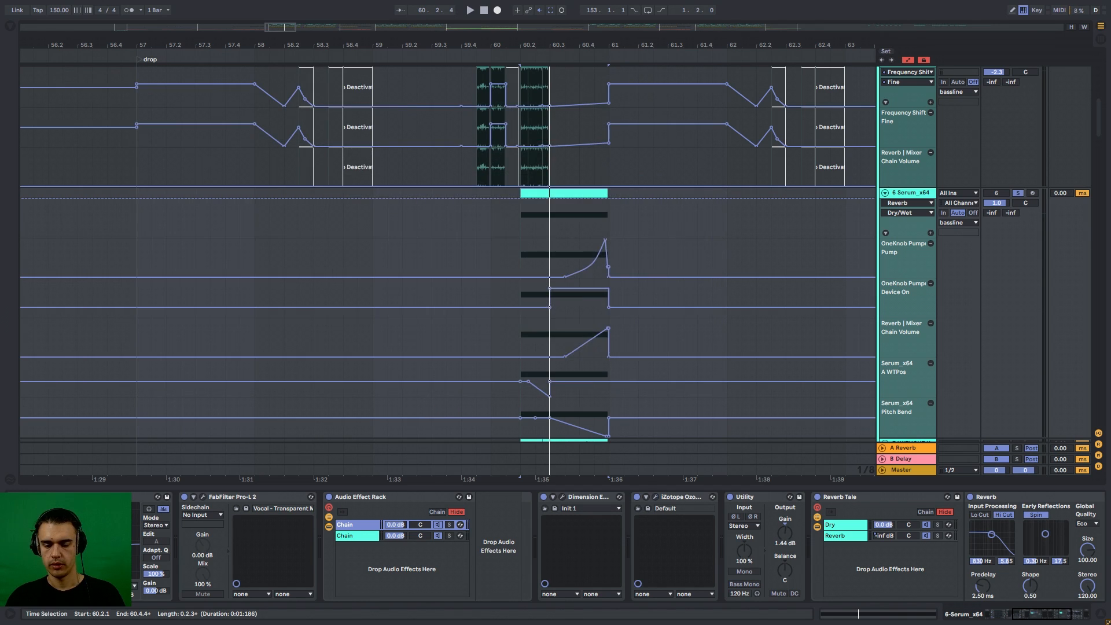
- Show the Reverb Tale rack's Chain Volume automation and audition its Reverb chain in solo from 60.3.1
left_click(550, 342)
left_click(550, 225)
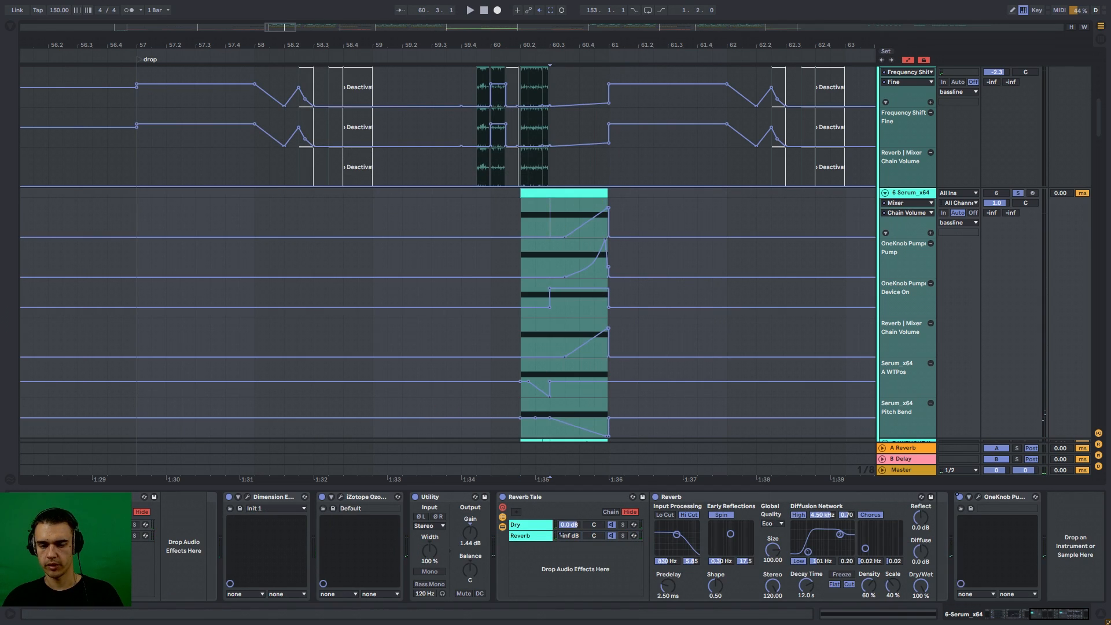
key("space")
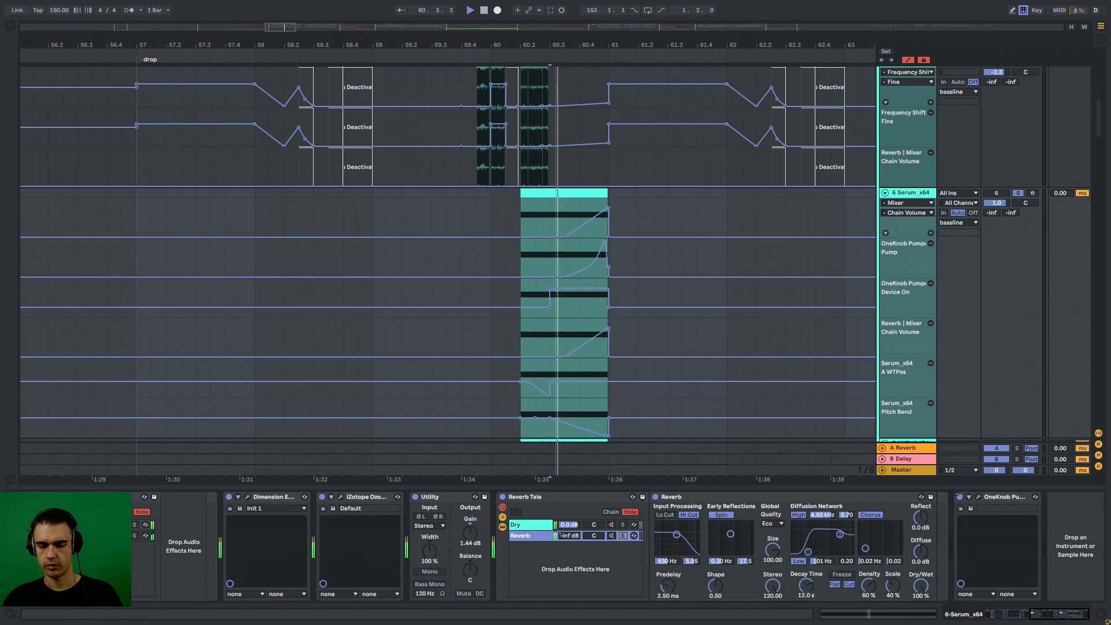
key("space")
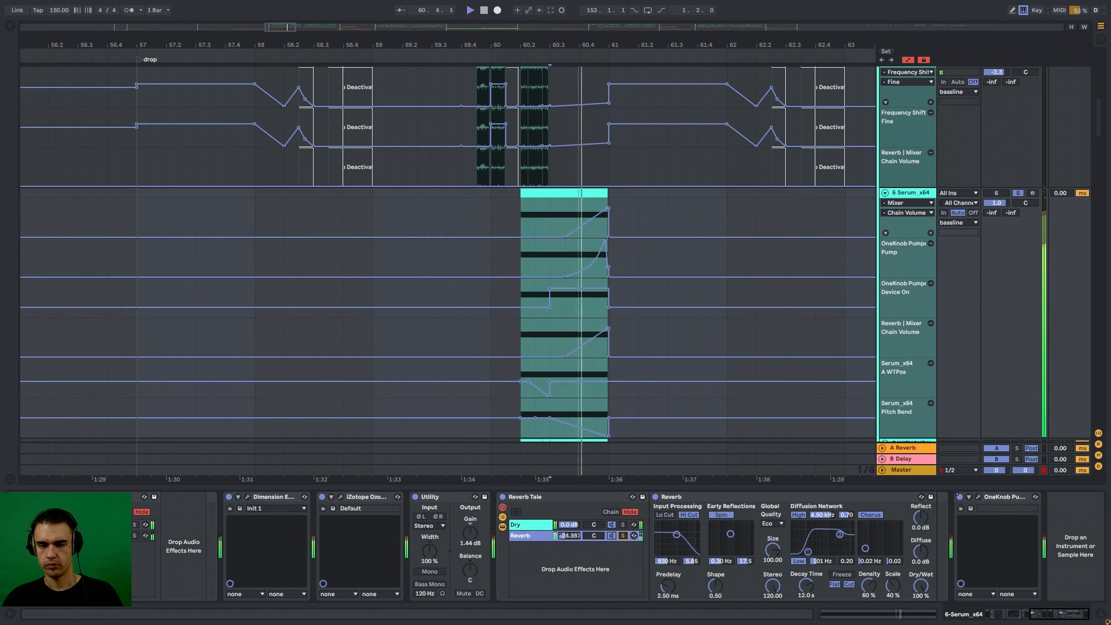
left_click(539, 497)
key("space")
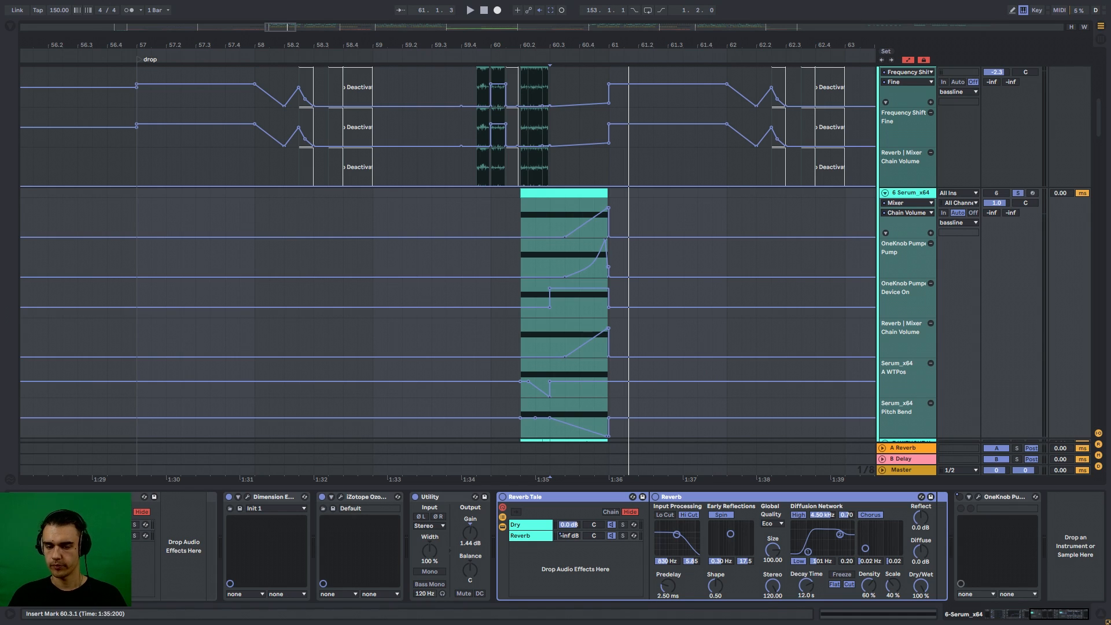
- Show OneKnob Pumper's settings on the Serum track and compare playback with the device switched off and on
key("plus")
key("plus")
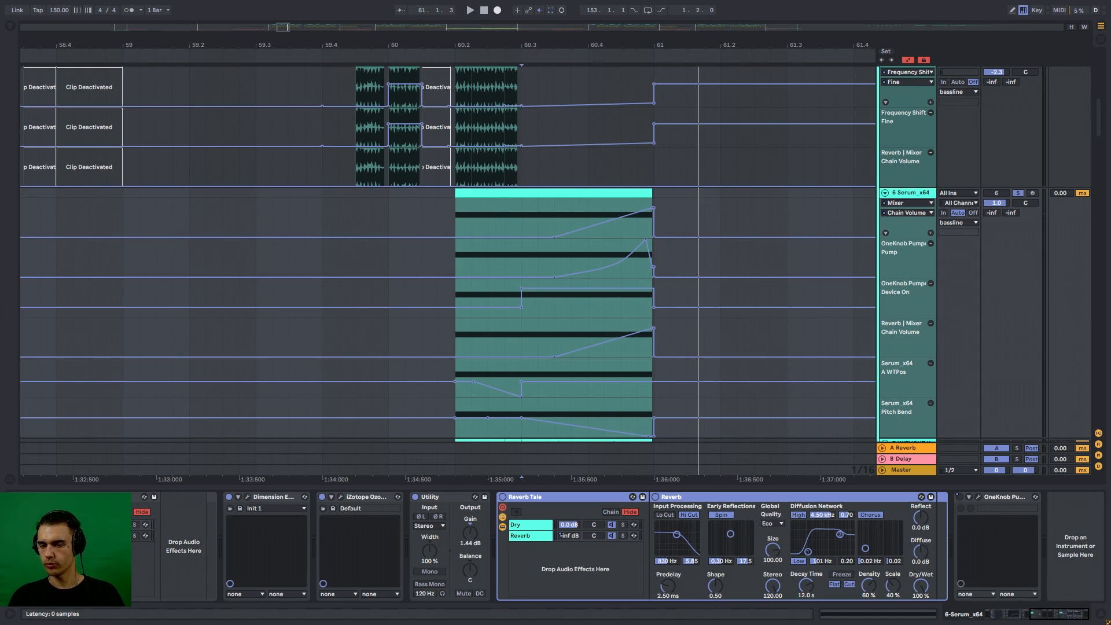
left_click(978, 497)
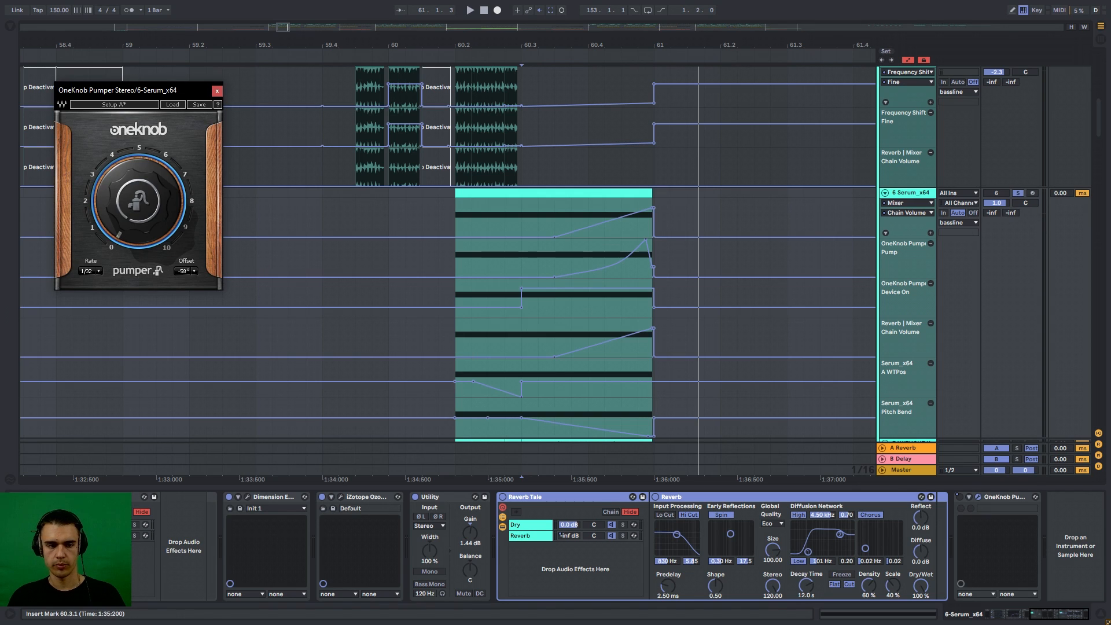
left_click_drag(115, 89, 191, 80)
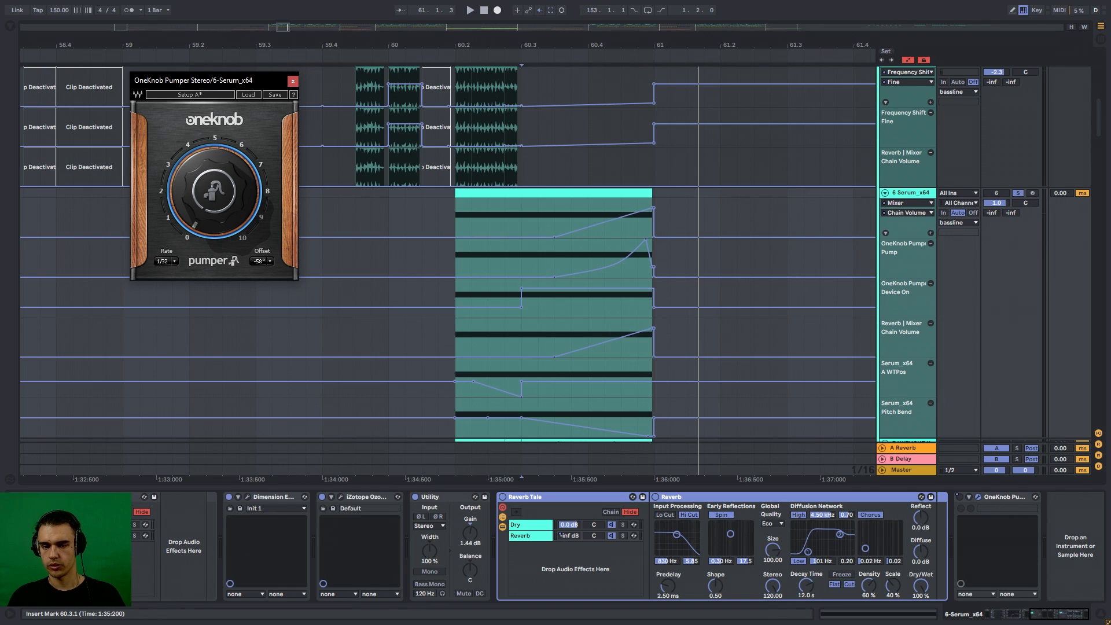
key("space")
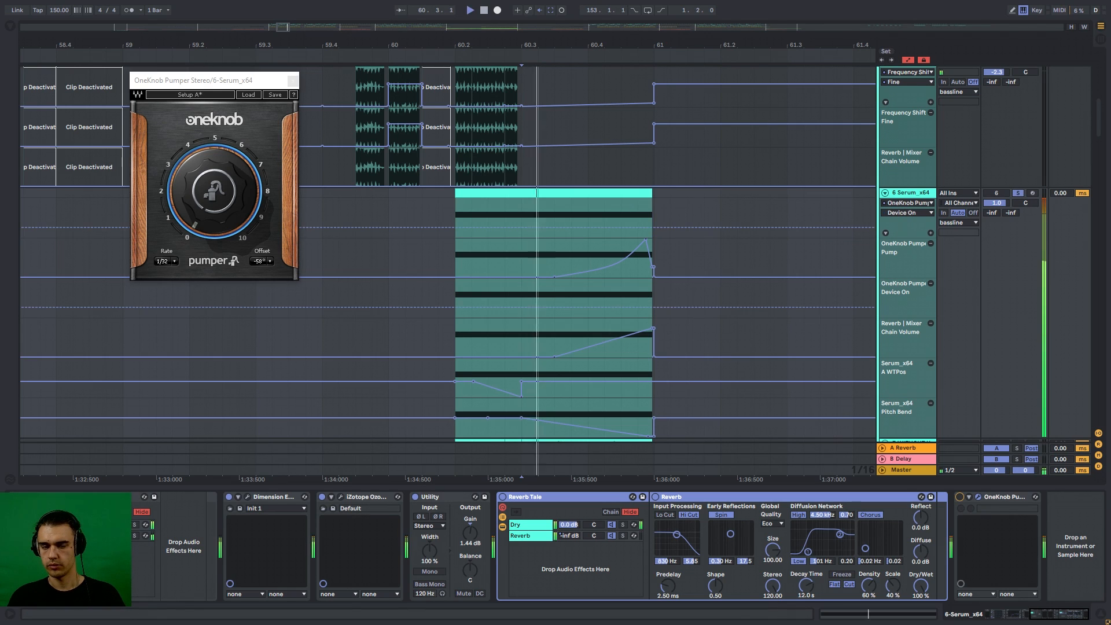
key("space")
key("space")
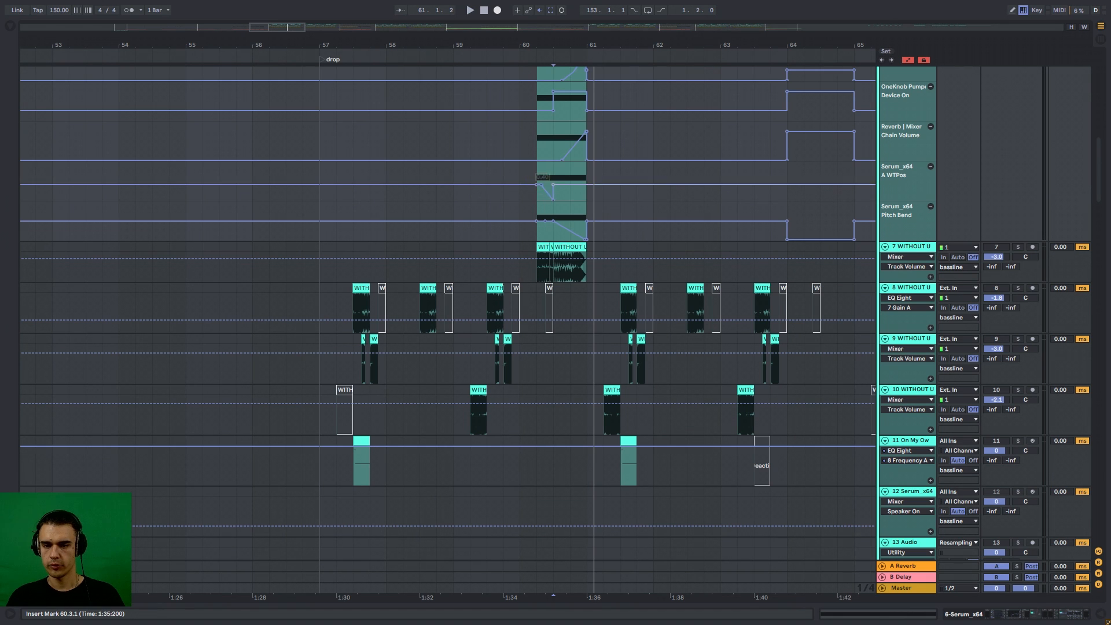
- Select the range from 60.1.1 to 61.1.1 on track 7 WITHOUT U
scroll(445, 312, "up", 3)
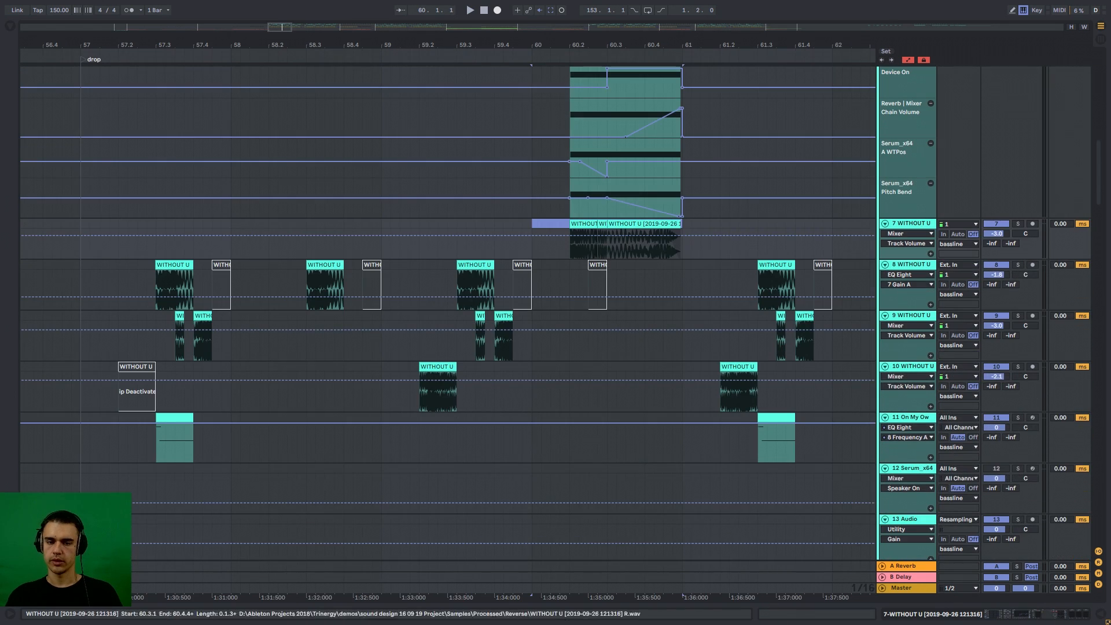
left_click(532, 224)
left_click_drag(532, 224, 683, 224)
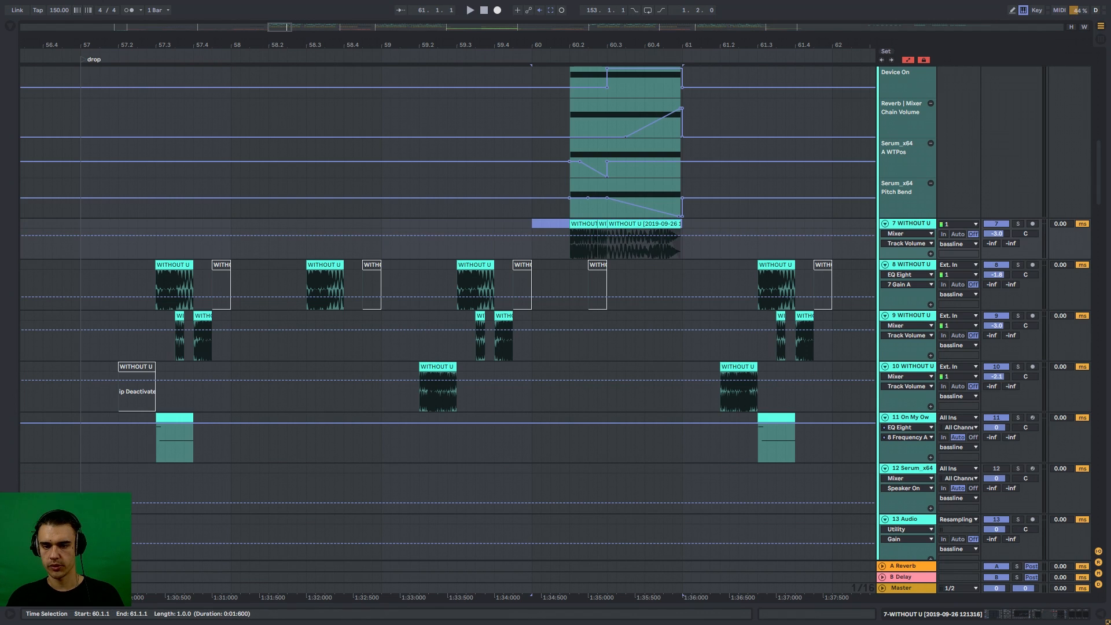
left_click(532, 224)
left_click_drag(532, 224, 682, 224)
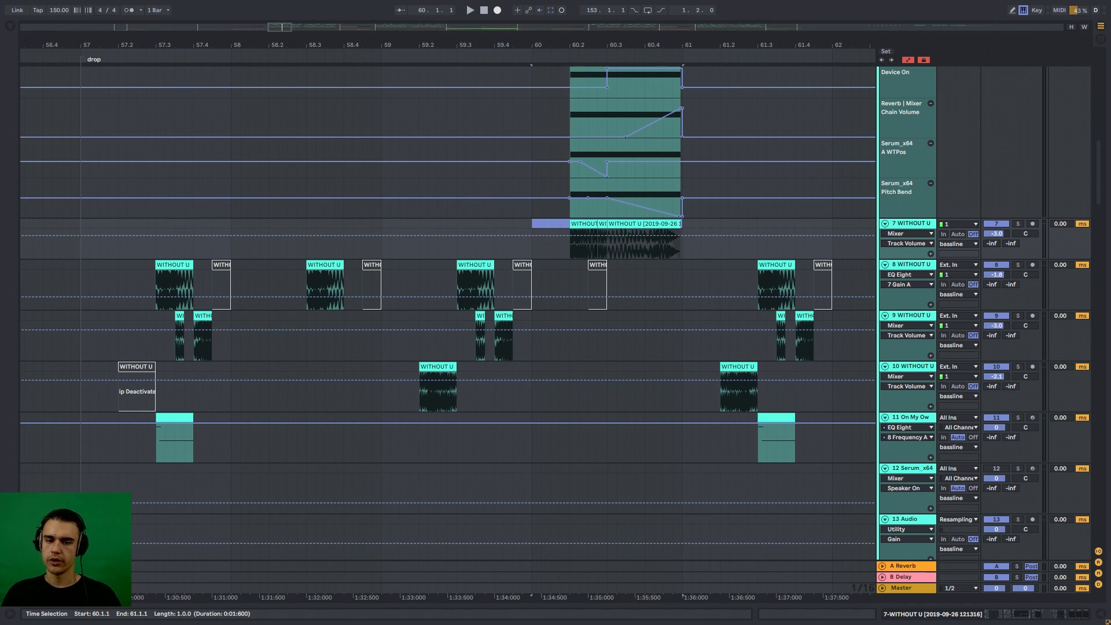
left_click_drag(683, 224, 532, 224)
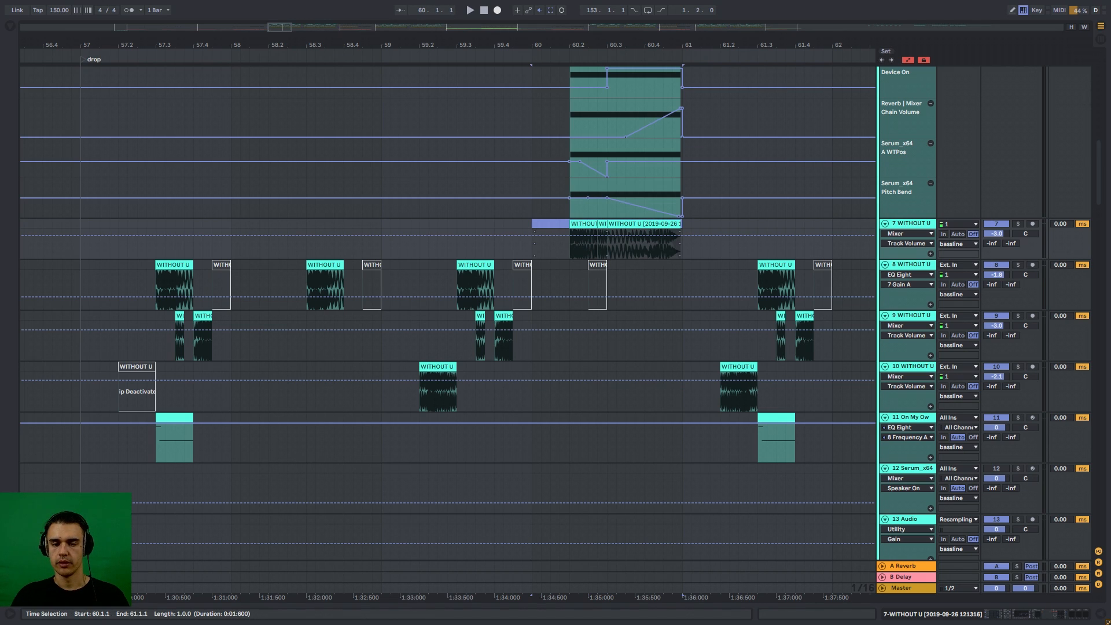
- Solo track 7 WITHOUT U and play its clips from 60.2.1
left_click(570, 248)
key("space")
key("space")
left_click(1018, 224)
key("space")
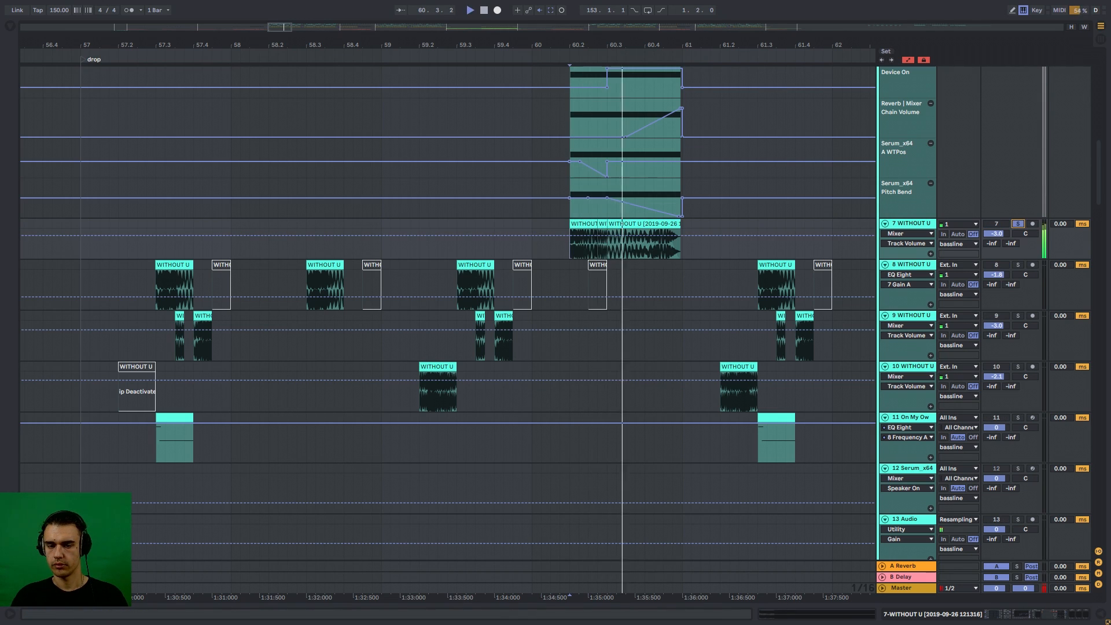
key("space")
- Open the short middle clip on track 7 and try changing its warp timing, undoing the change
double_click(587, 224)
left_click(570, 183)
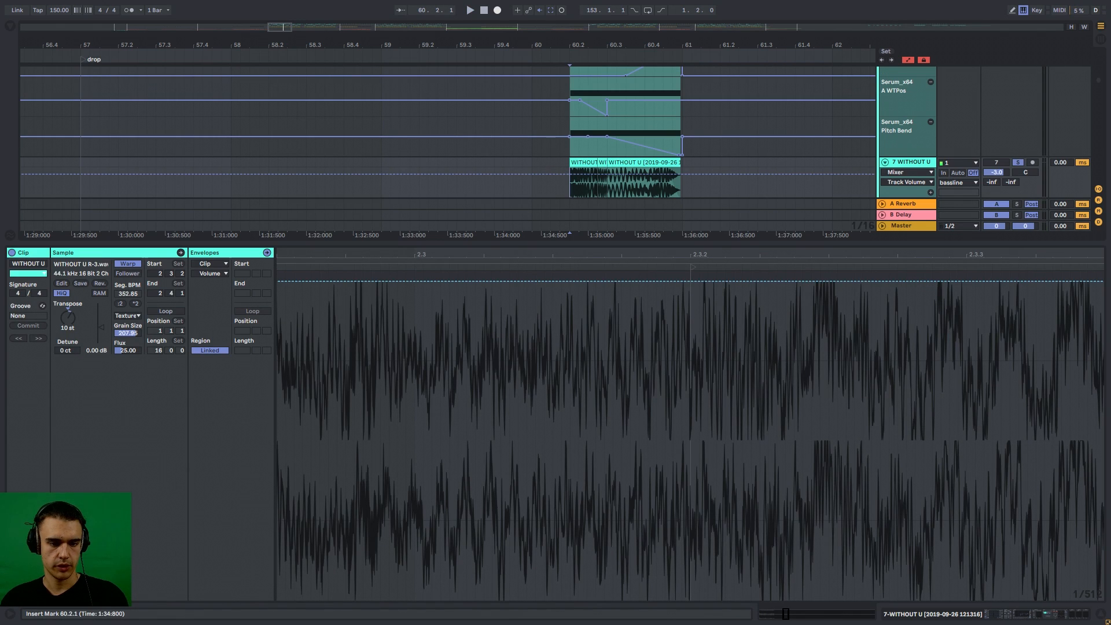
left_click(136, 303)
left_click_drag(626, 162, 607, 162)
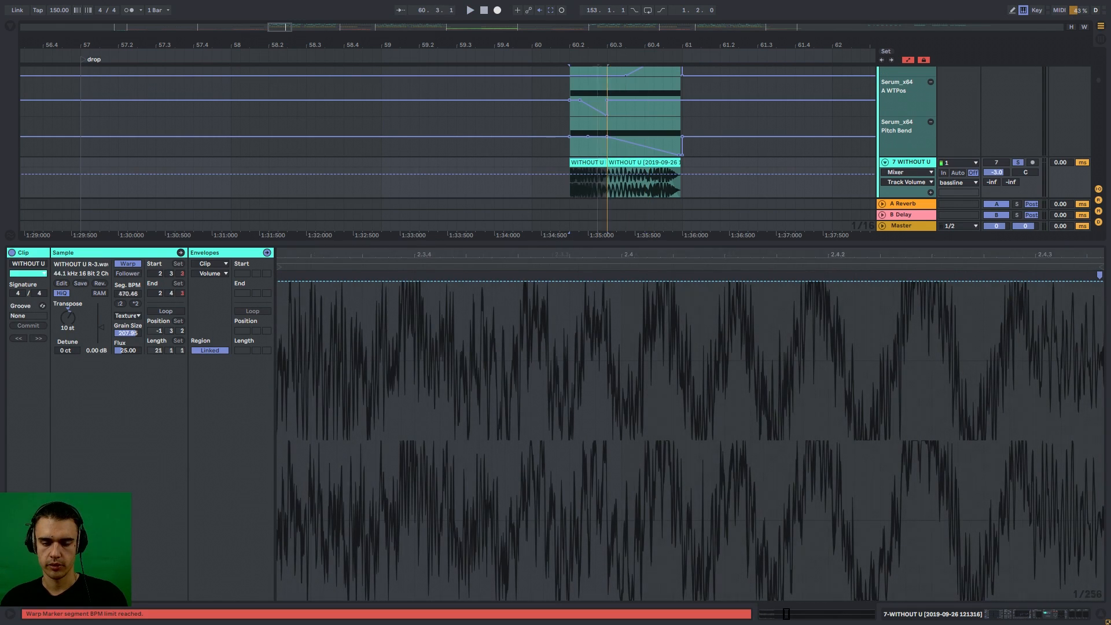
key("ctrl+z")
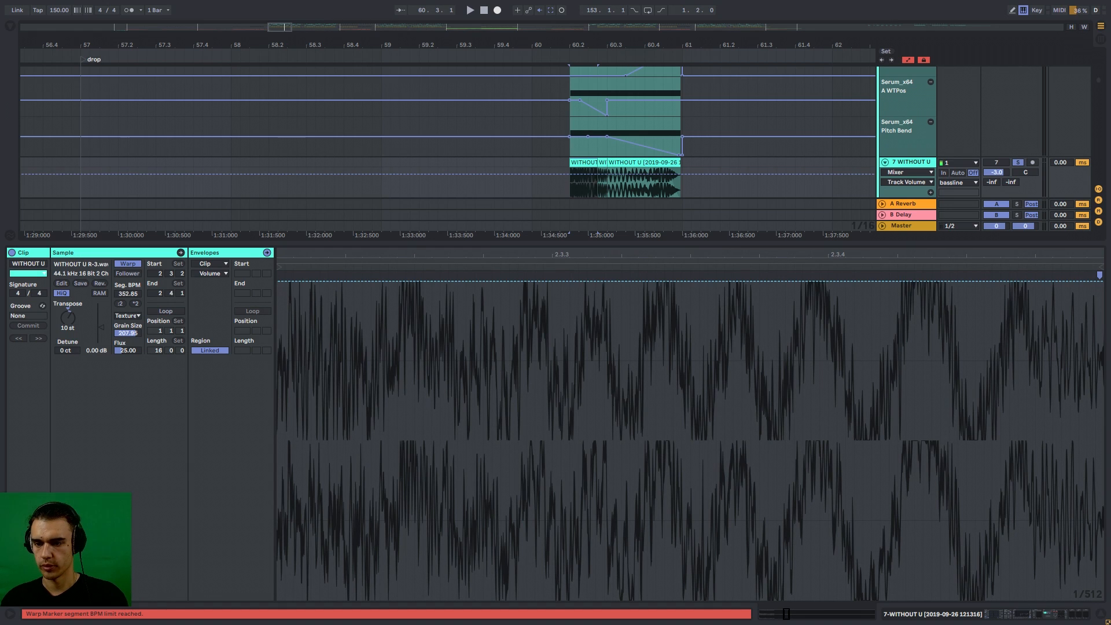
- Show track 7's device chain and locate the High Flutter preset under Frequency Shifter in the browser
key("space")
key("space")
key("shift+Tab")
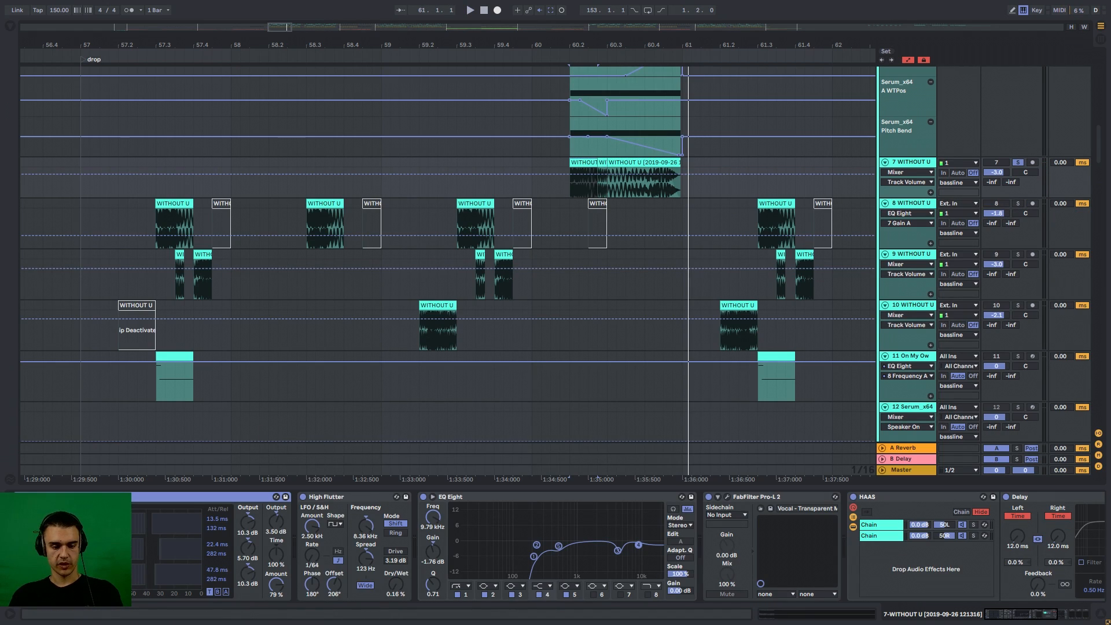
key("ctrl+alt+b")
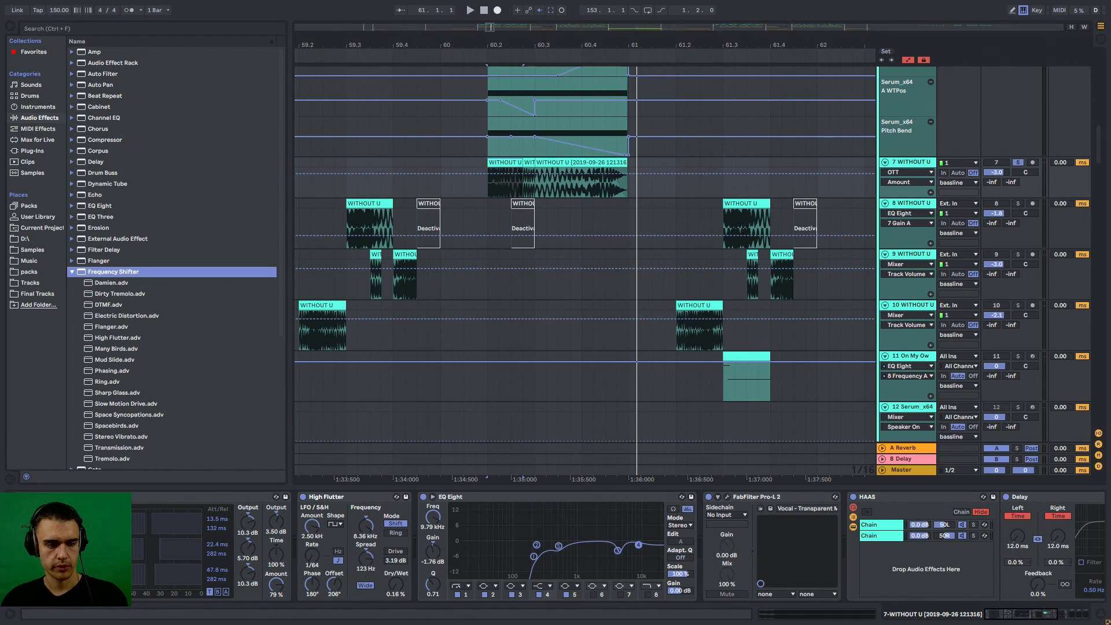
left_click(118, 338)
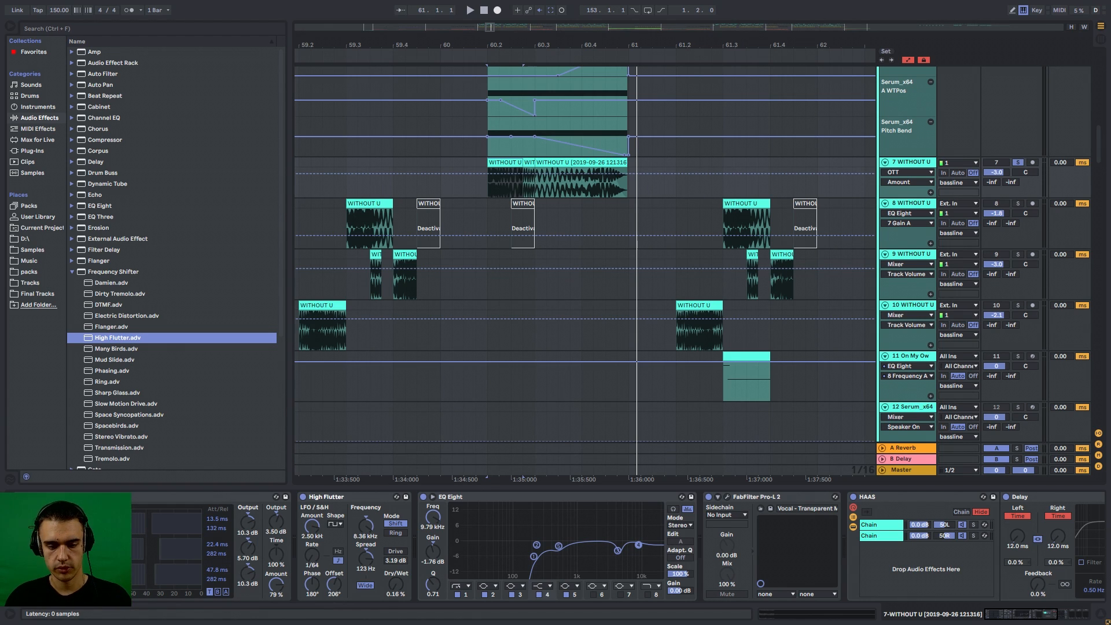
- Audition track 7 with High Flutter's Dry/Wet raised to 53.2 %, undoing the change for comparison
left_click(326, 497)
key("space")
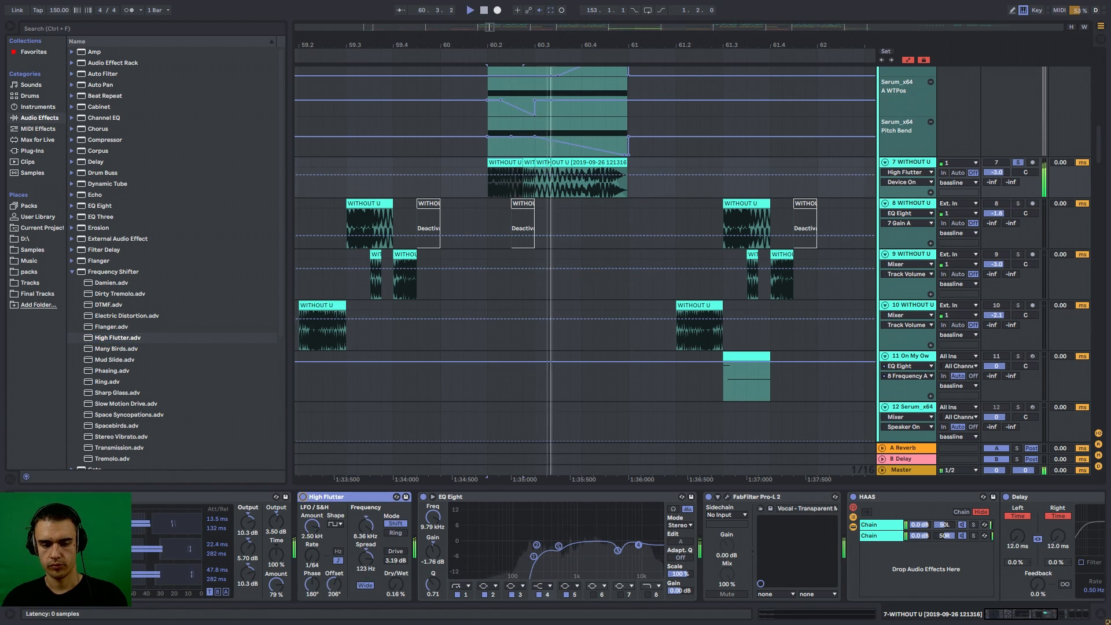
key("space")
left_click_drag(396, 585, 396, 524)
key("space")
key("space")
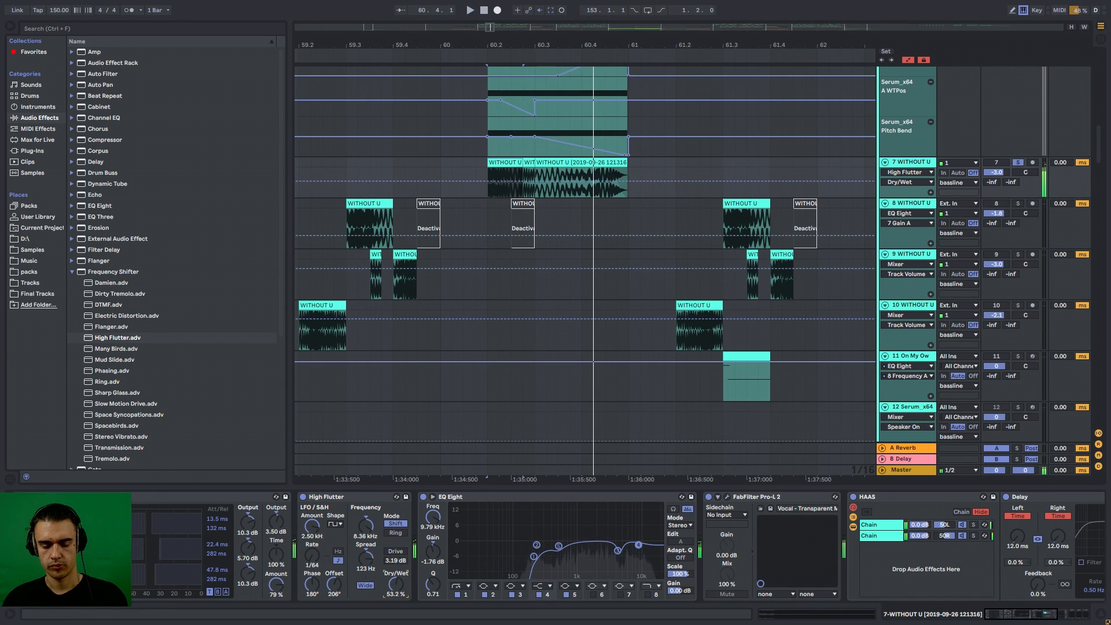
key("ctrl+z")
key("space")
key("space")
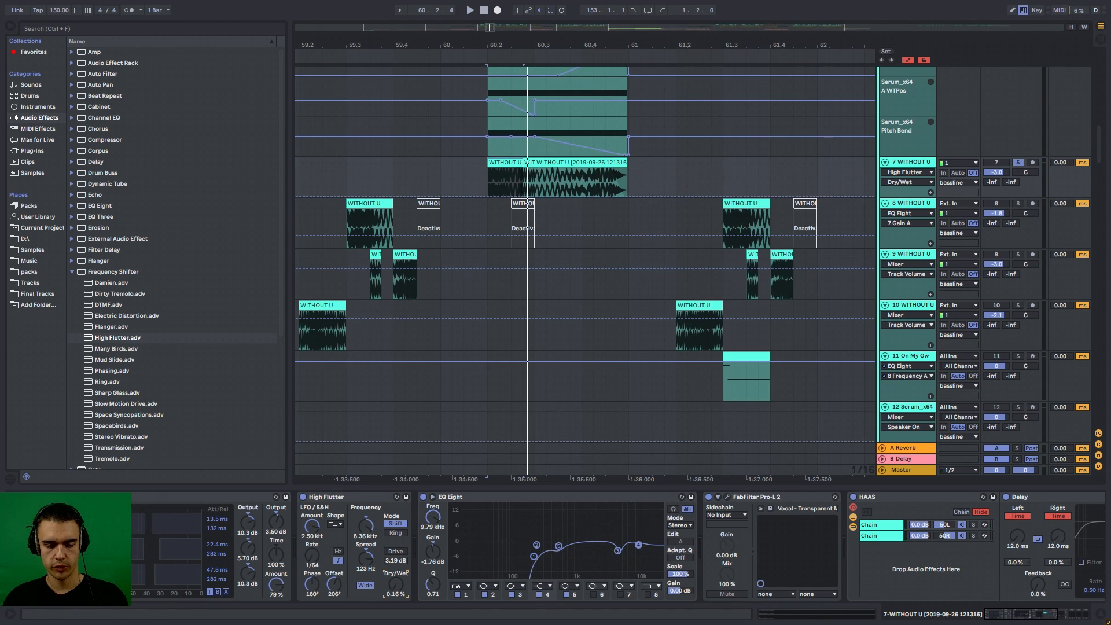
- Audition High Flutter at 100 % Dry/Wet on track 7 and return Dry/Wet to 0.16 %
left_click_drag(395, 585, 396, 477)
key("space")
key("space")
key("space")
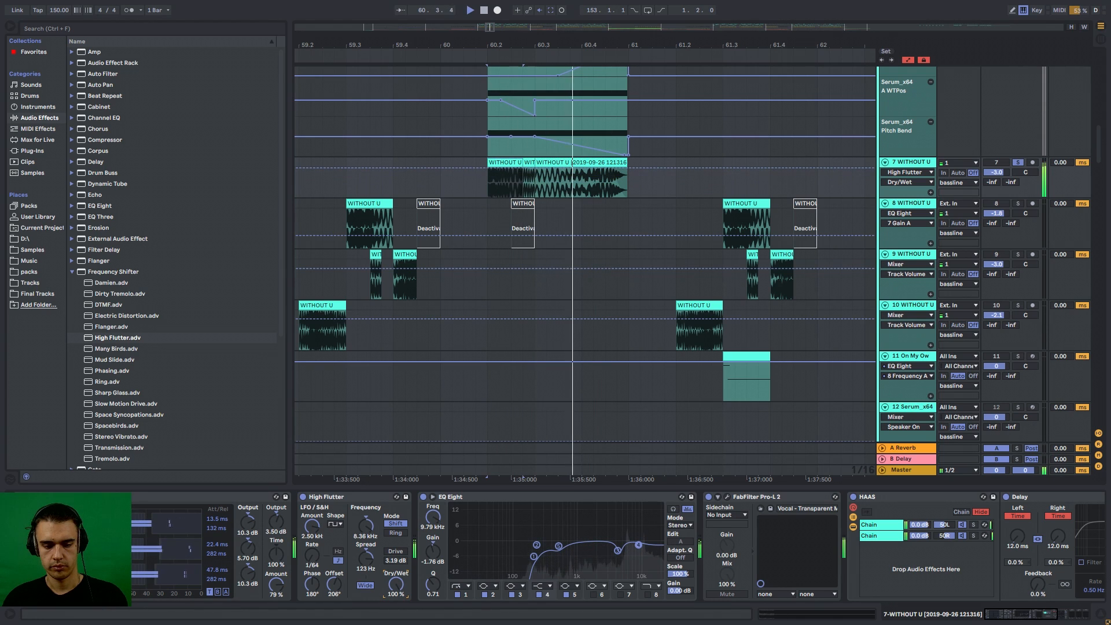
key("space")
key("space")
key("space")
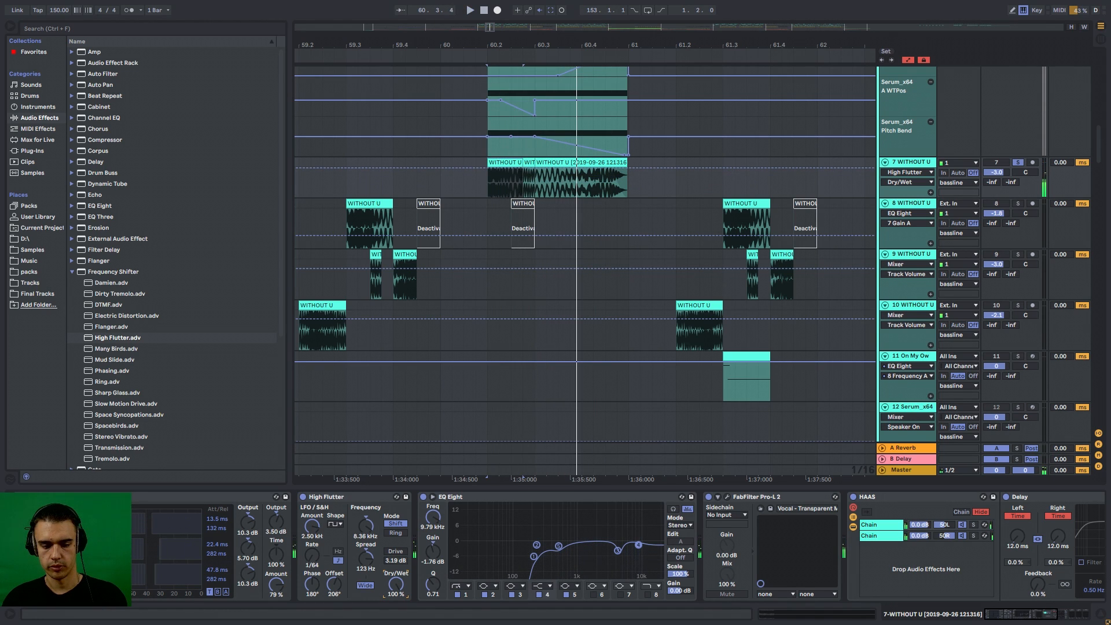
left_click_drag(396, 584, 396, 623)
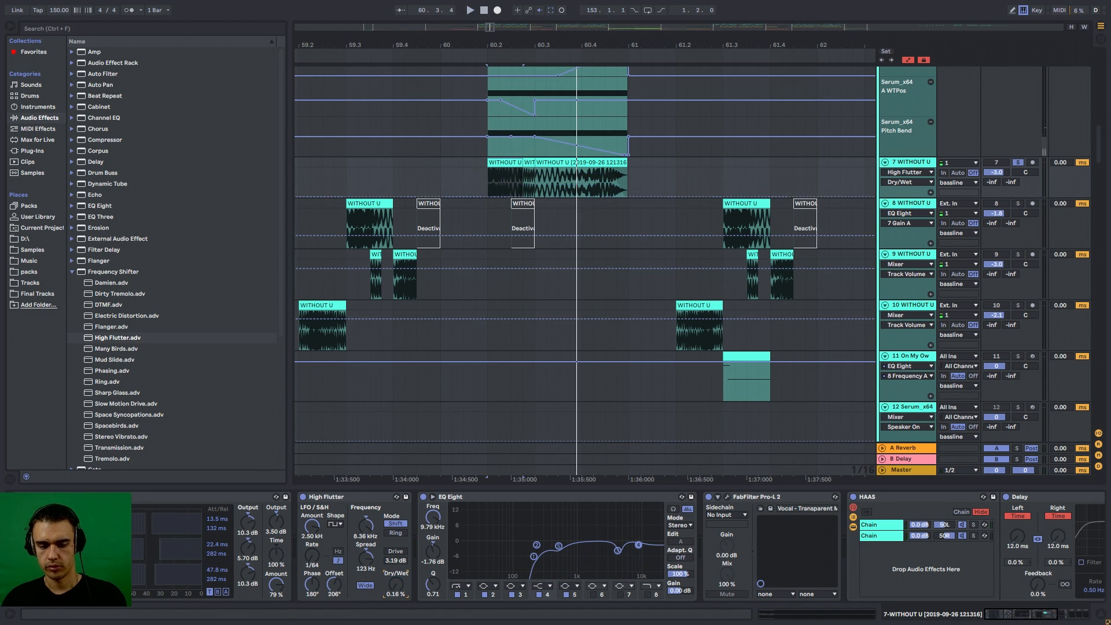
- Play track 7 with High Flutter switched off, and delete that device from the chain
key("space")
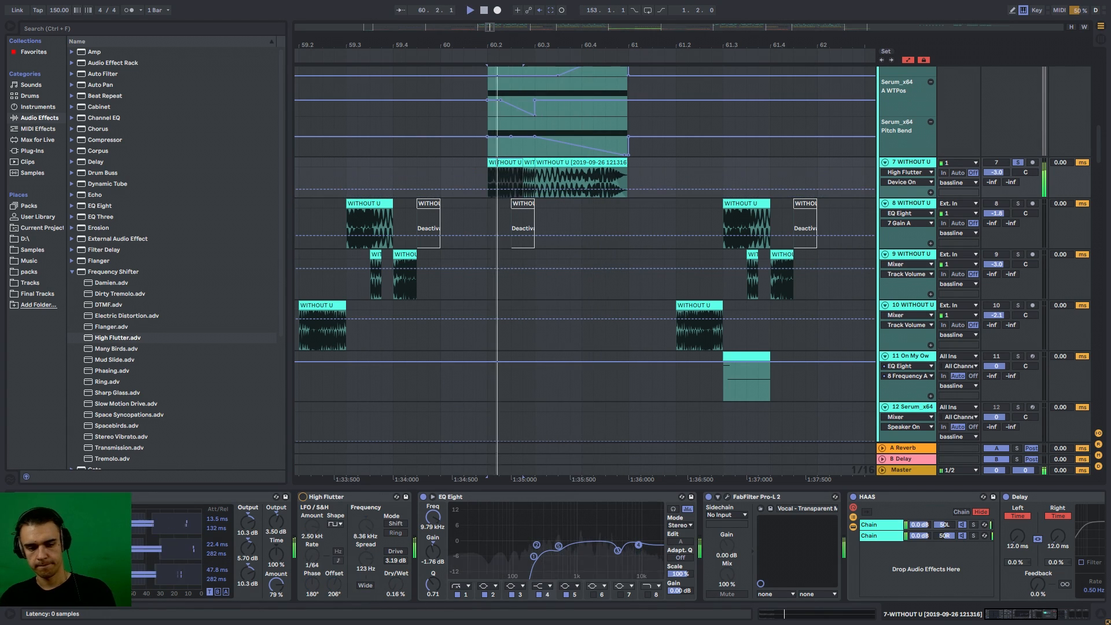
left_click(303, 497)
key("space")
key("space")
key("space")
key("Delete")
left_click(476, 182)
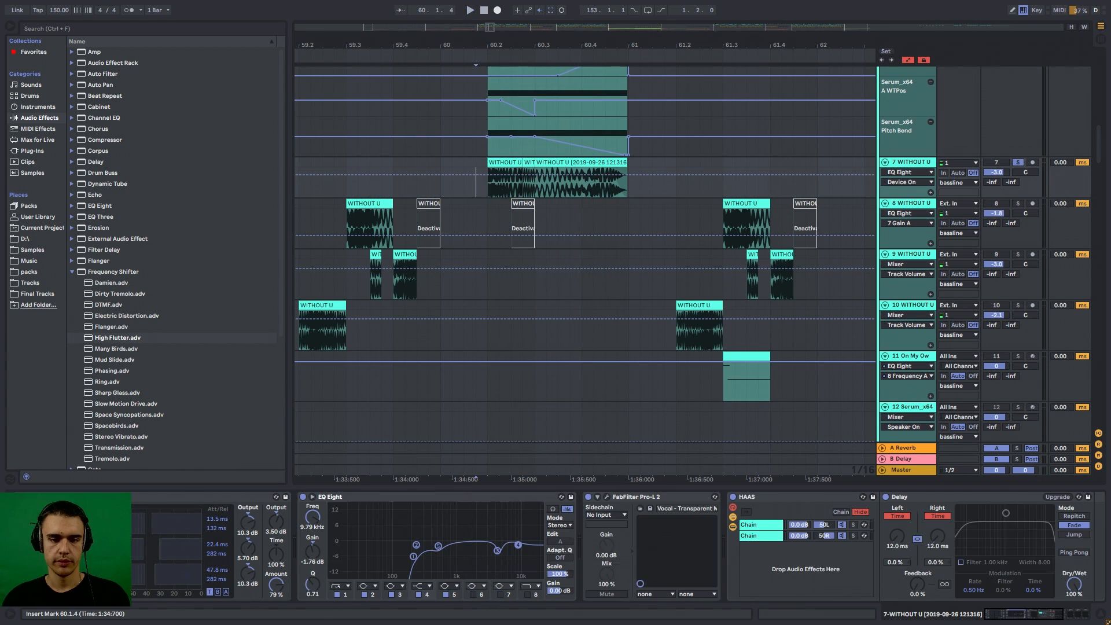
- Show the OTT device on track 7 and go through the individual bands of its EQ Eight
left_click(202, 497)
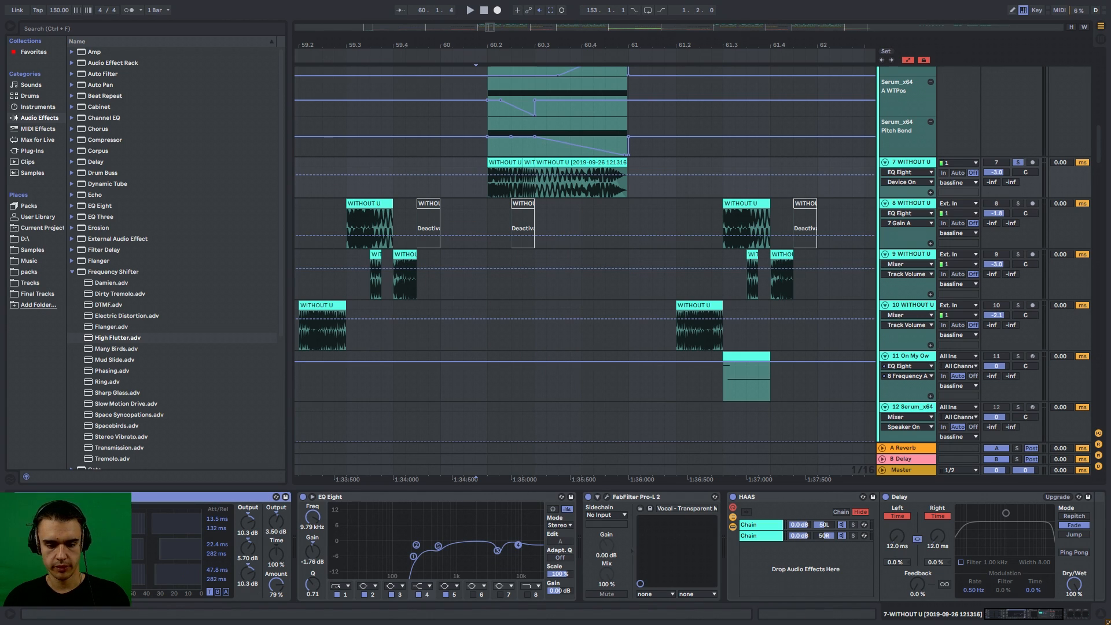
left_click(497, 550)
left_click(413, 556)
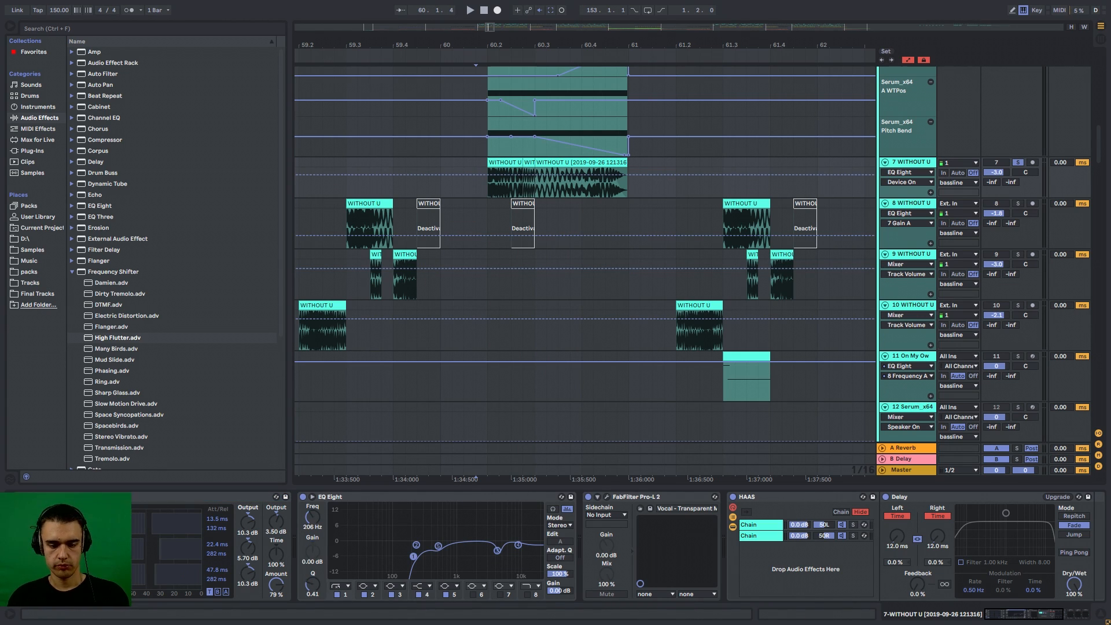
left_click(438, 545)
left_click(497, 551)
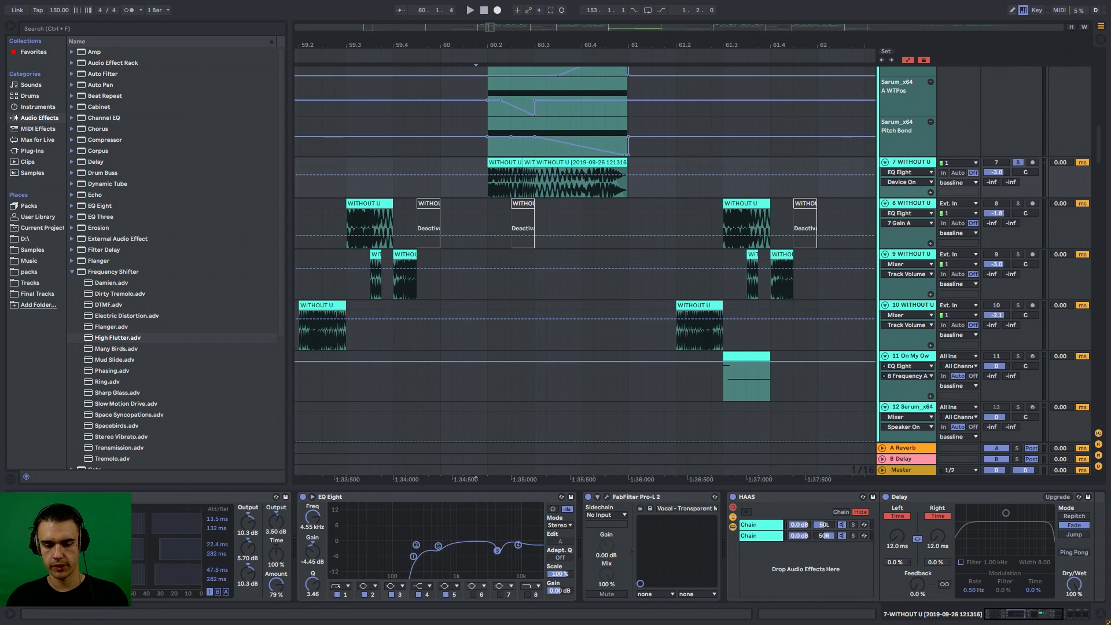
left_click(518, 545)
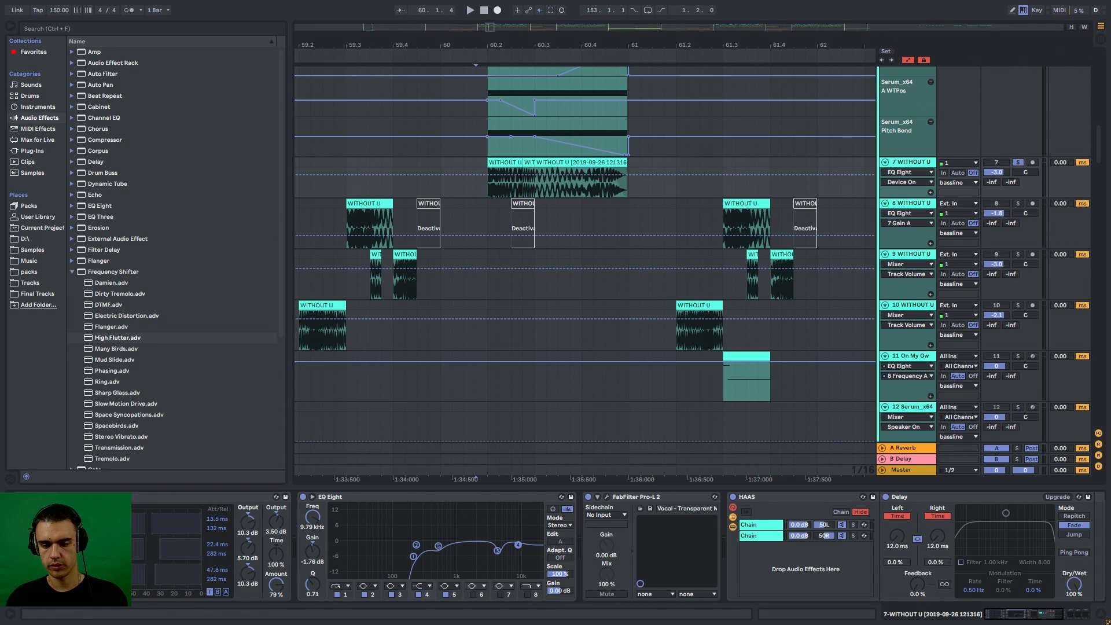
- Show track 7's FabFilter Pro-L 2 limiter, close it, and inspect the HAAS rack with its Delay and the devices after it
left_click(606, 497)
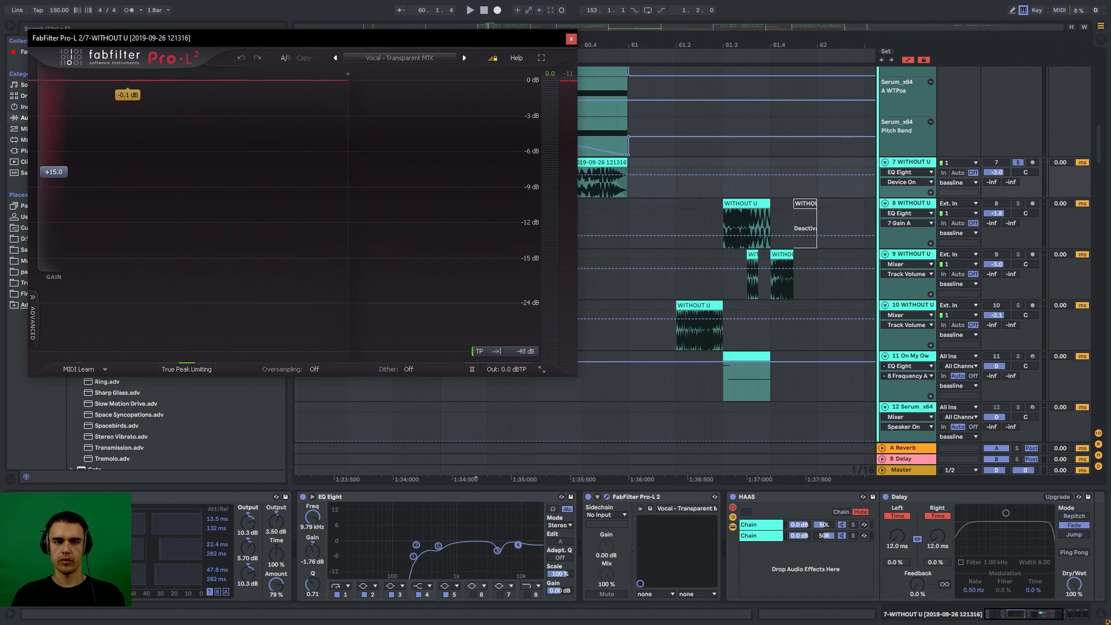
left_click(571, 39)
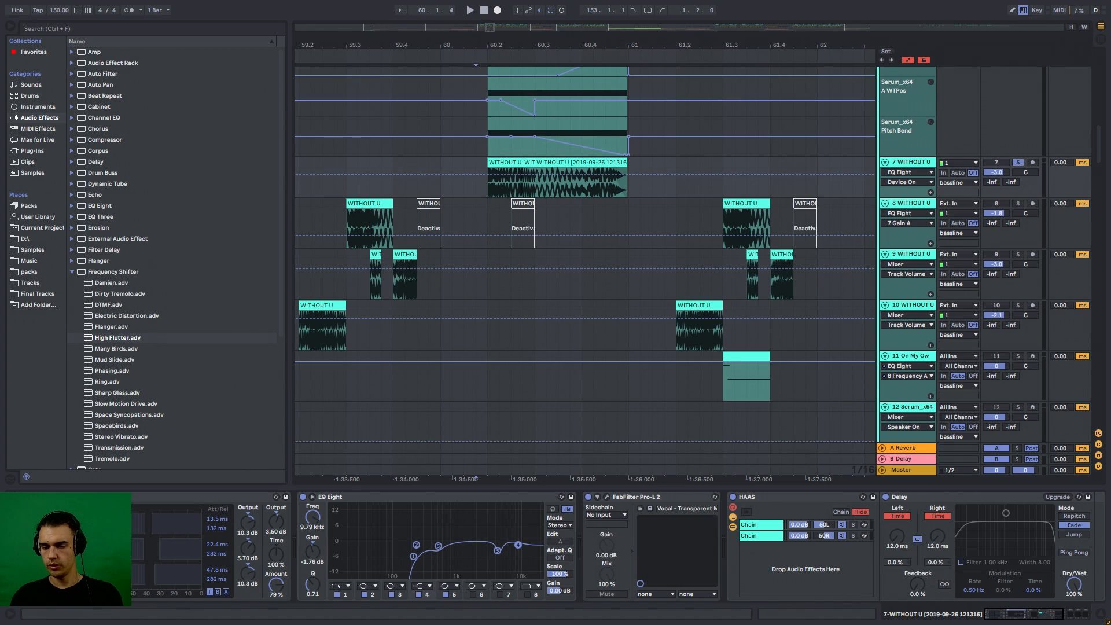
scroll(613, 521, "right", 4)
left_click(570, 497)
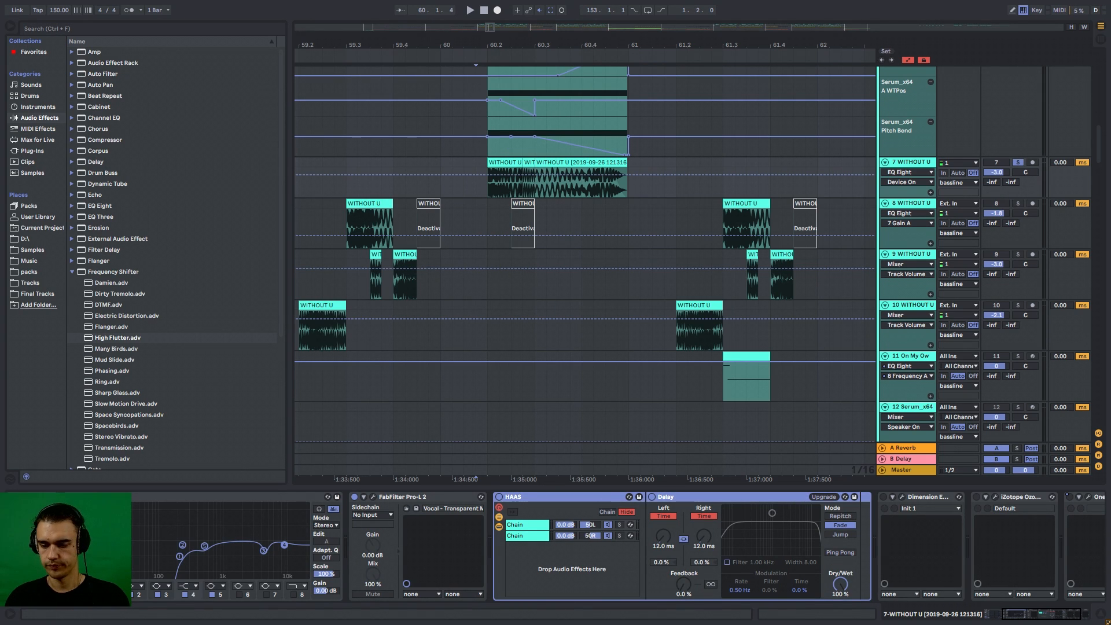
scroll(579, 544, "right", 2)
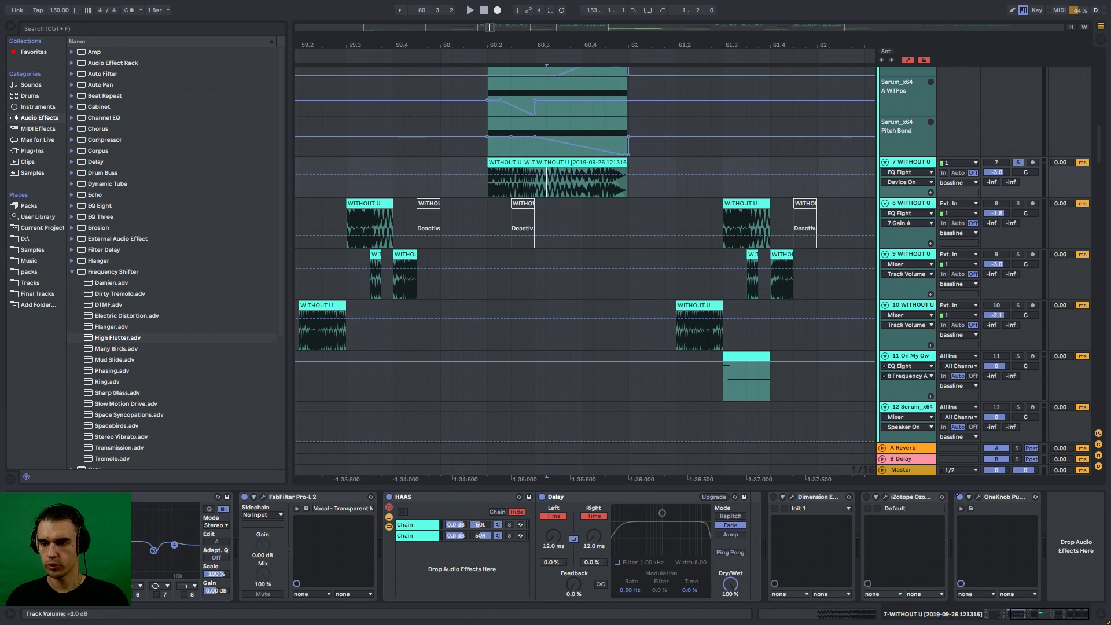
- Show the OneKnob Pumper plug-in on track 7, then toggle solo on the track 6 Serum layer for playback
scroll(585, 254, "up", 6)
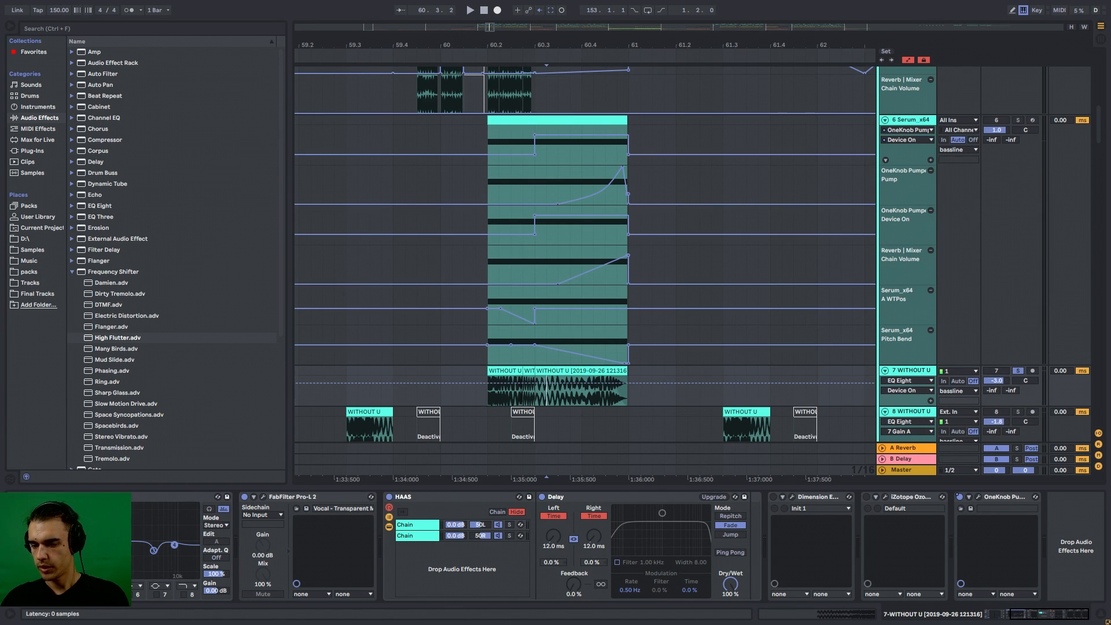
left_click(978, 497)
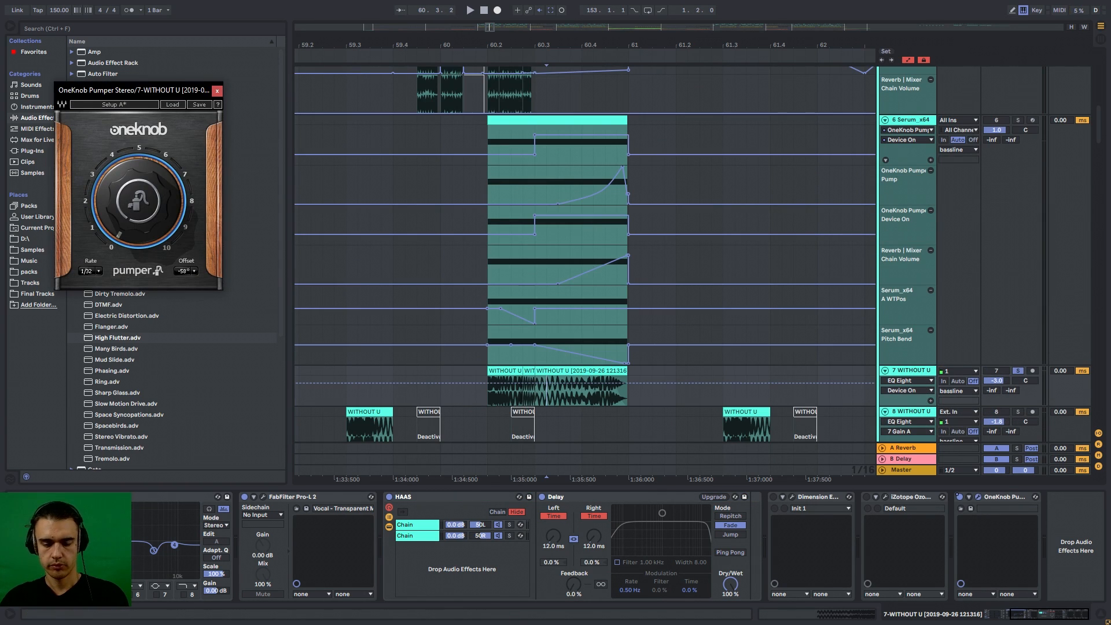
left_click(1018, 120)
key("space")
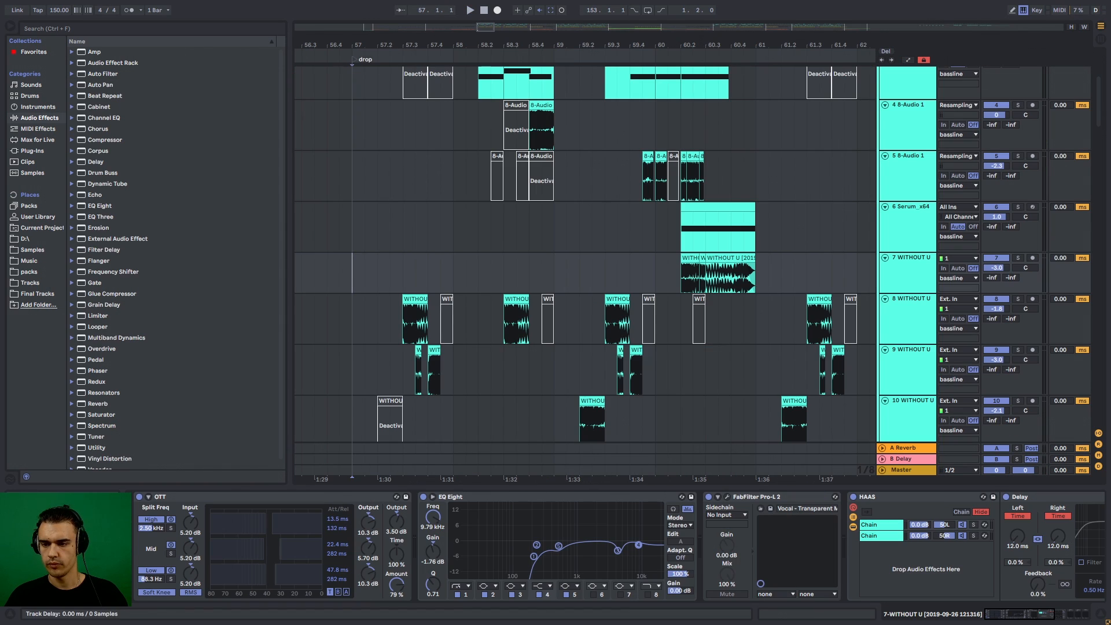
scroll(585, 255, "down", 2)
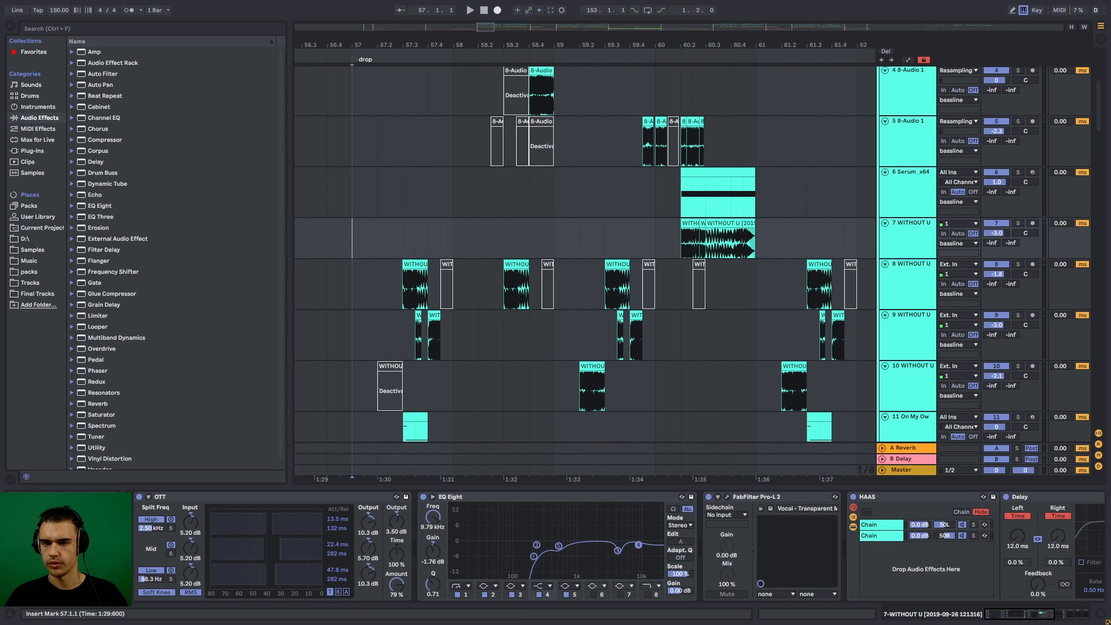
scroll(584, 254, "down", 2)
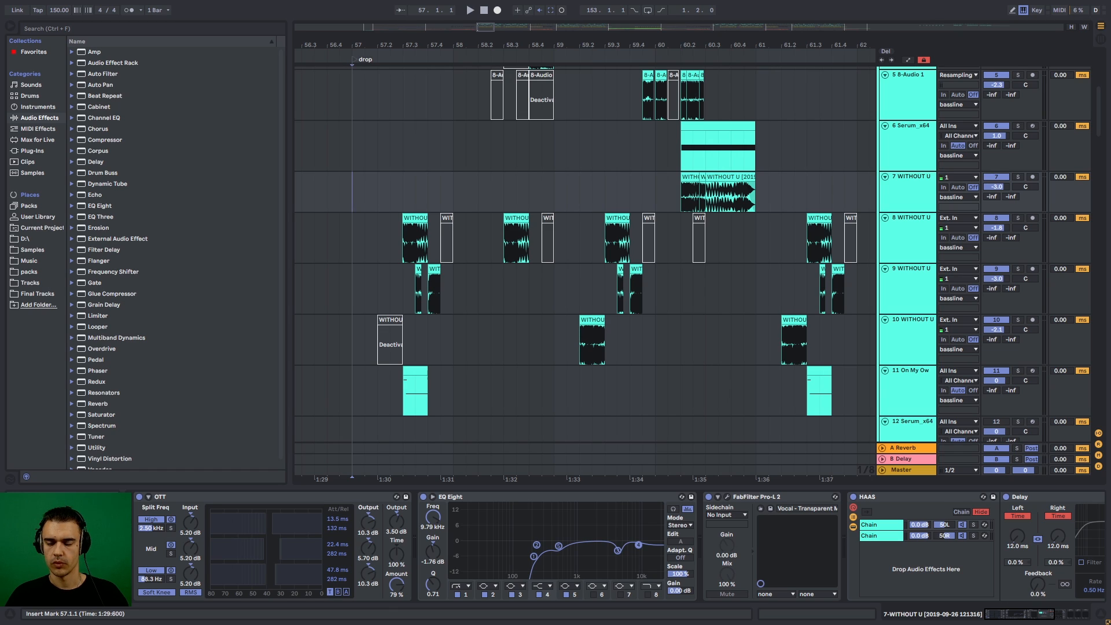
scroll(585, 255, "down", 3)
scroll(585, 255, "up", 4)
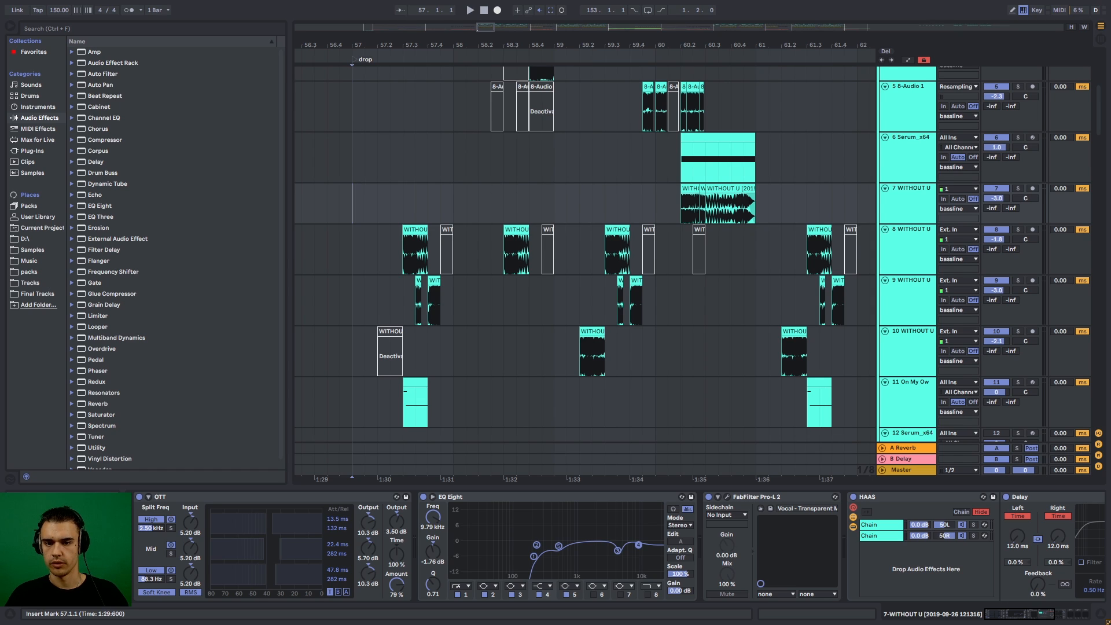
scroll(584, 255, "up", 3)
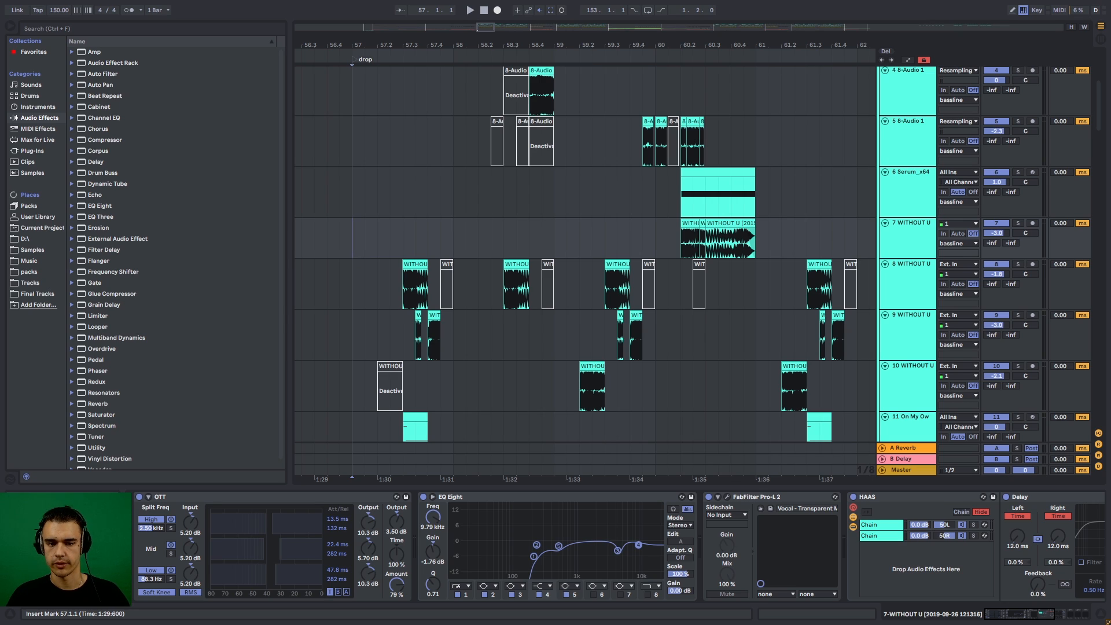
scroll(585, 254, "down", 2)
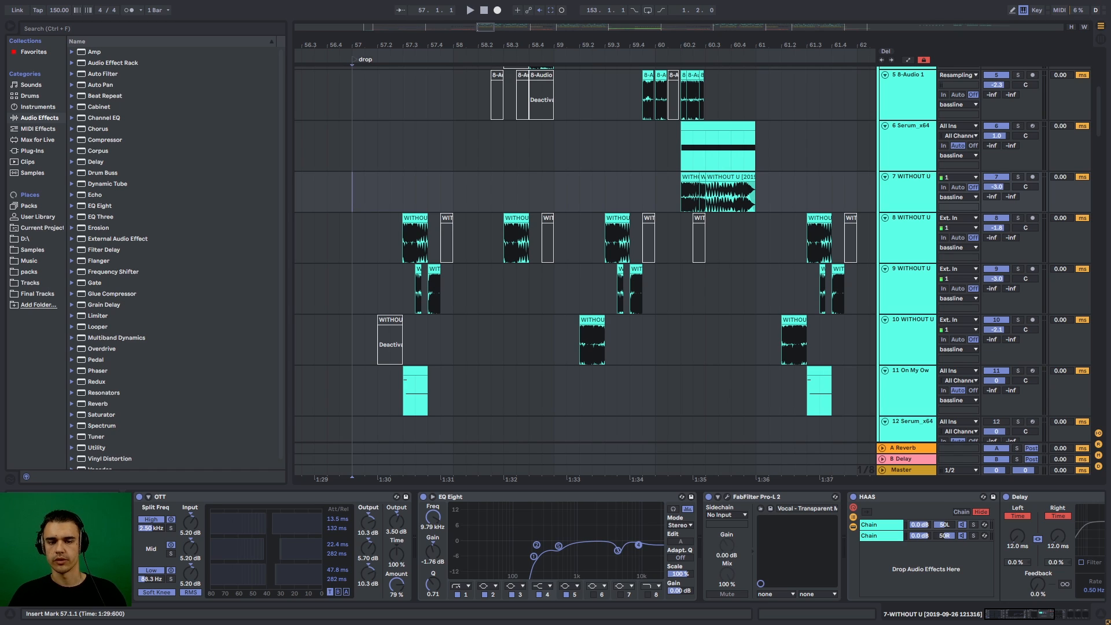
- Solo the track 11 Reese layer and audition its clip from 57.3.1
left_click(404, 194)
scroll(404, 193, "down", 3)
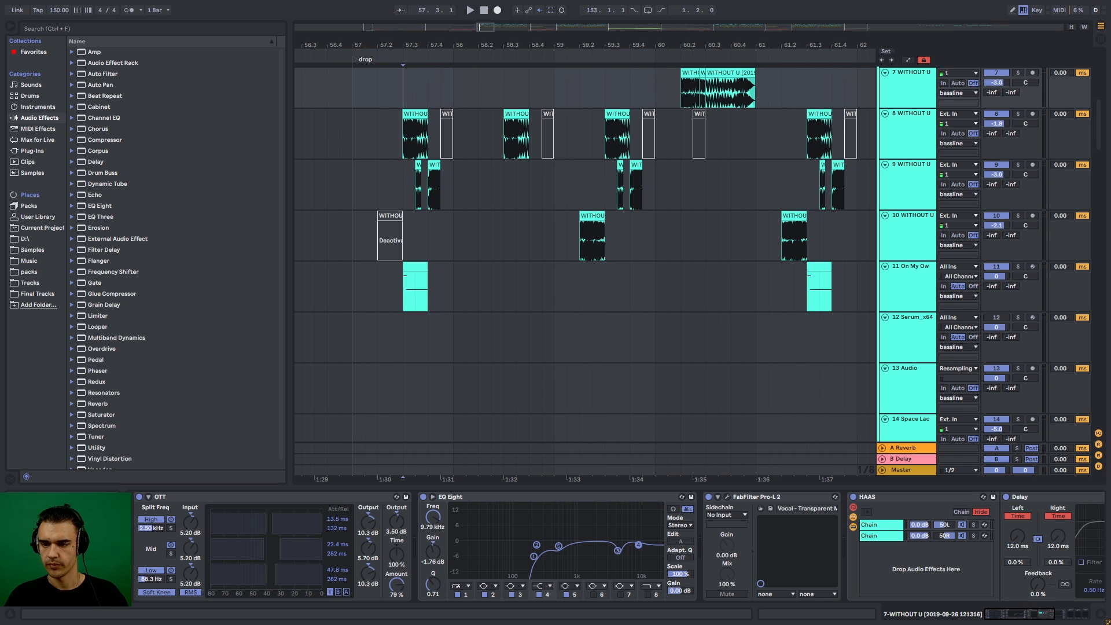
left_click(1018, 266)
key("space")
key("space")
key("space")
key("space")
key("space")
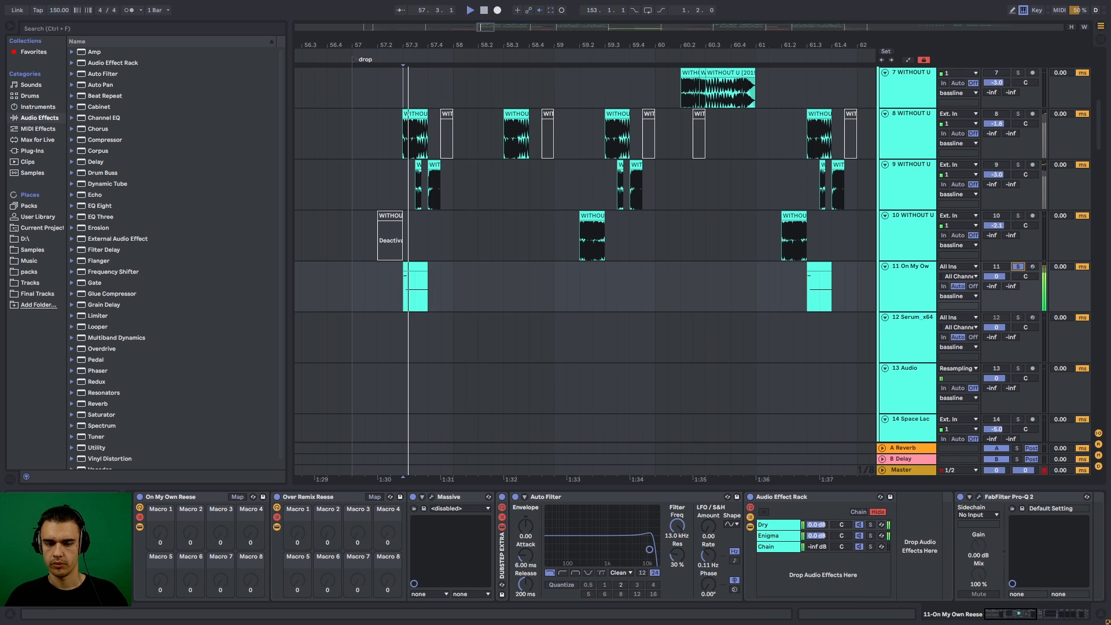
key("space")
- Open the Massive synth on track 11 and show its oscillators and the modulation oscillator's Phase setting
left_click_drag(1011, 614, 1057, 614)
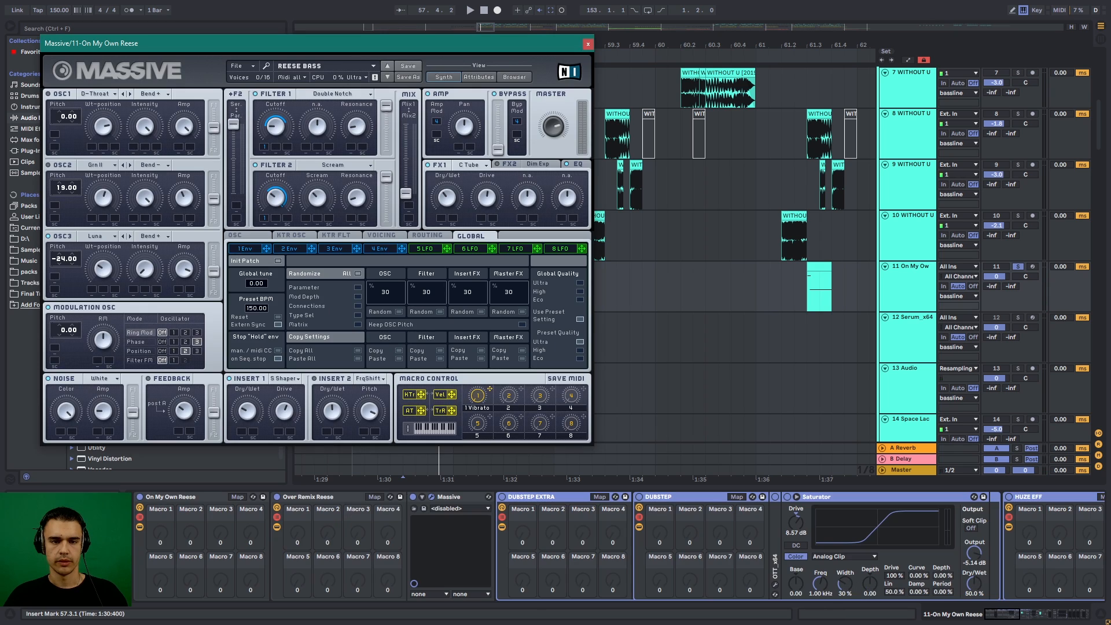
left_click_drag(477, 45, 659, 43)
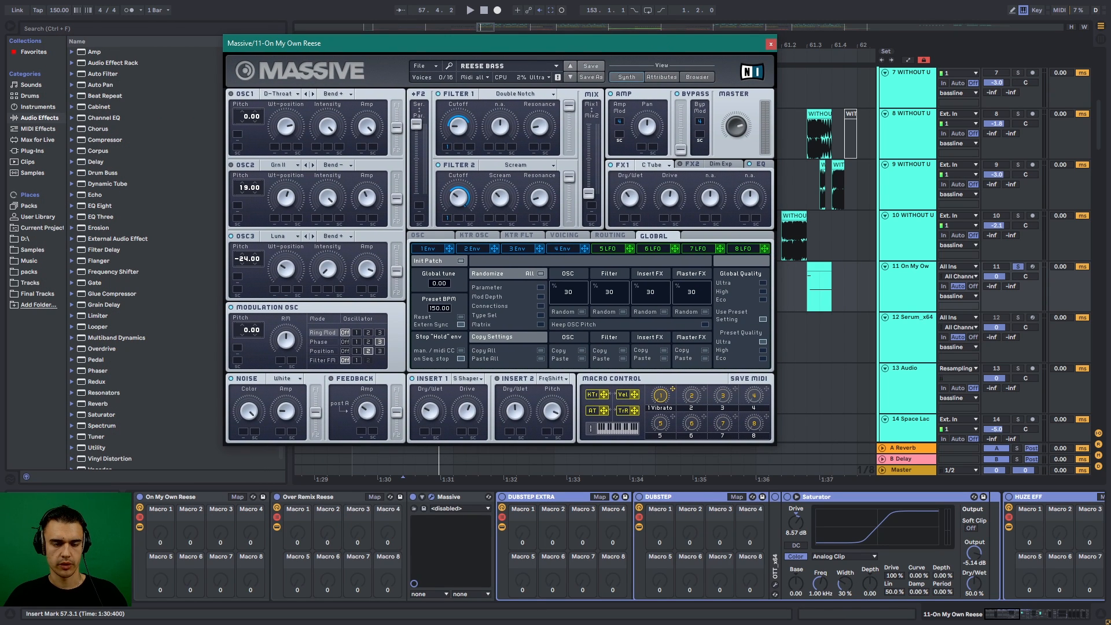
left_click(284, 236)
left_click(493, 255)
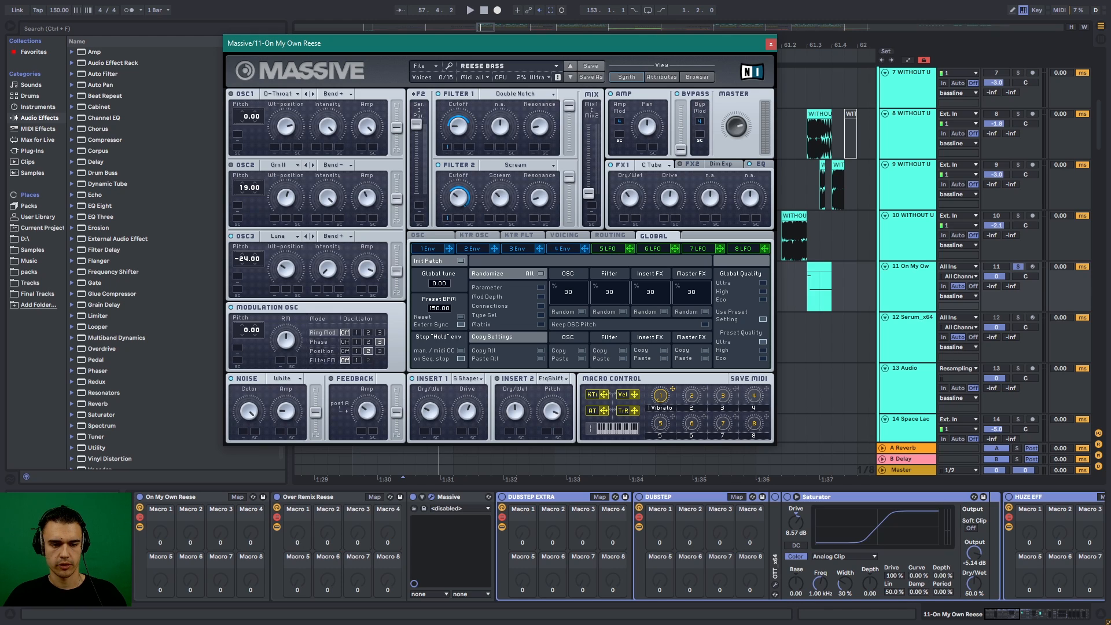
left_click(319, 342)
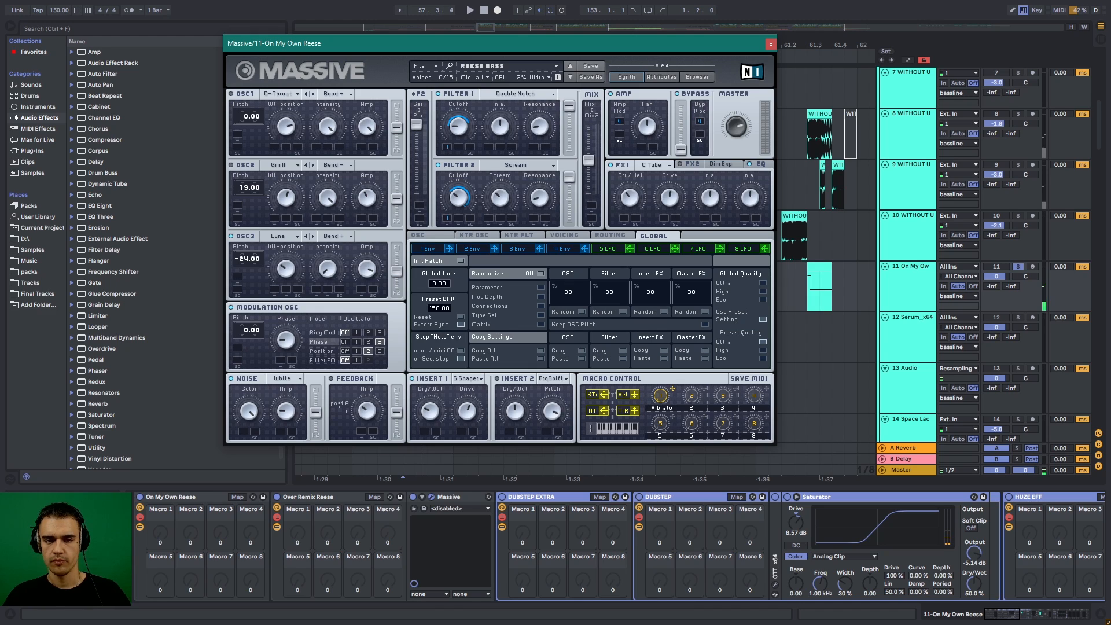
- Show Massive's available Filter 1 types, keeping Double Notch, its Insert 1 effects with Sine Shaper, and its EQ
left_click(530, 93)
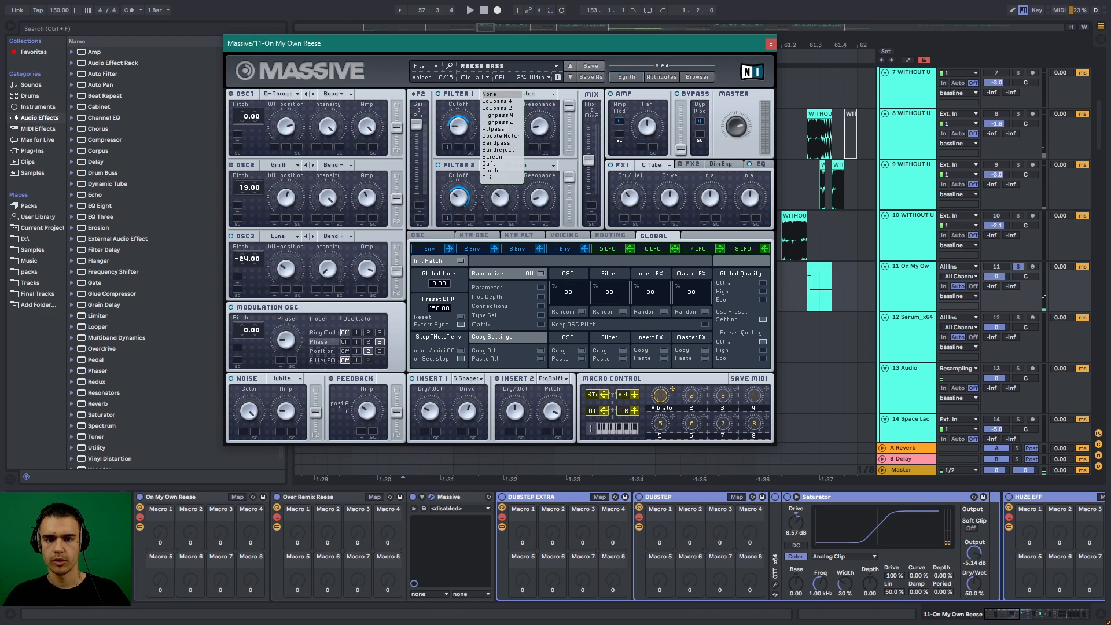
left_click(530, 94)
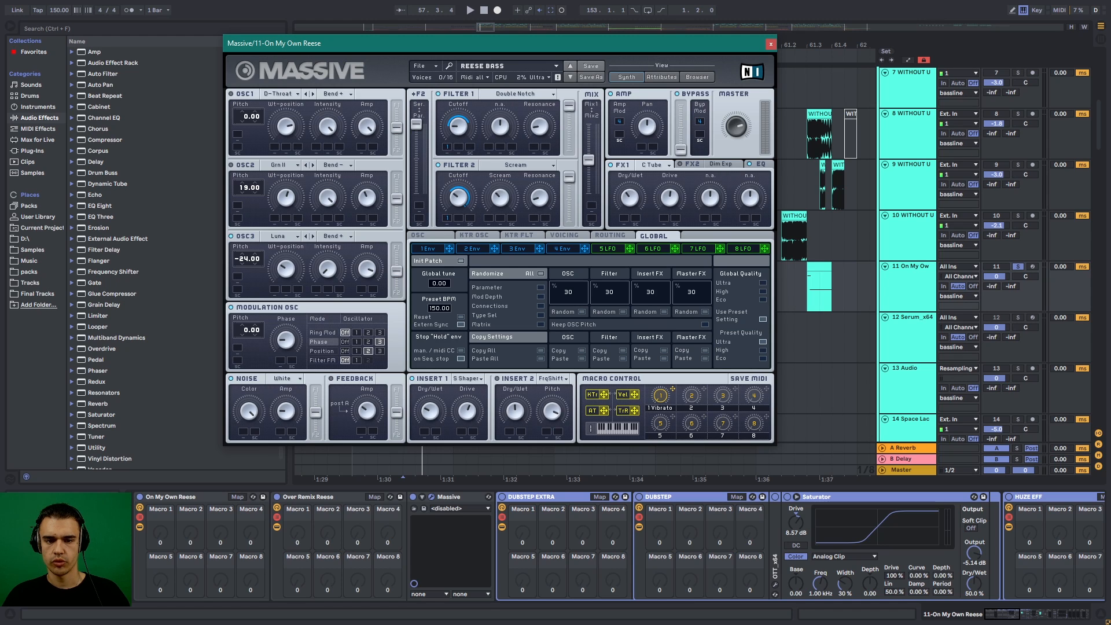
left_click(468, 378)
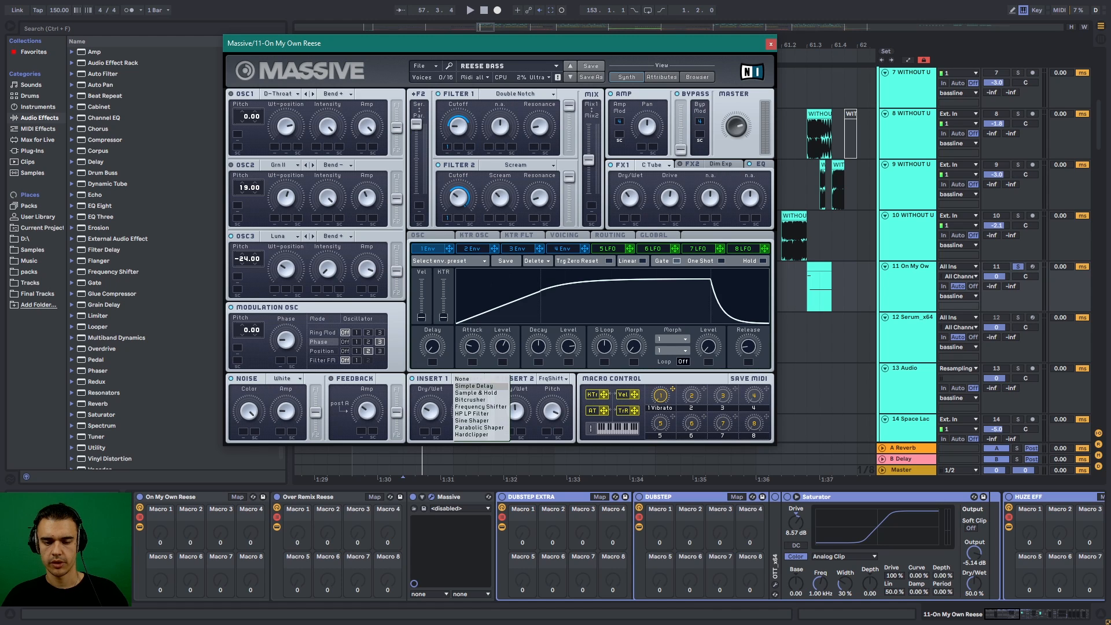
left_click(478, 421)
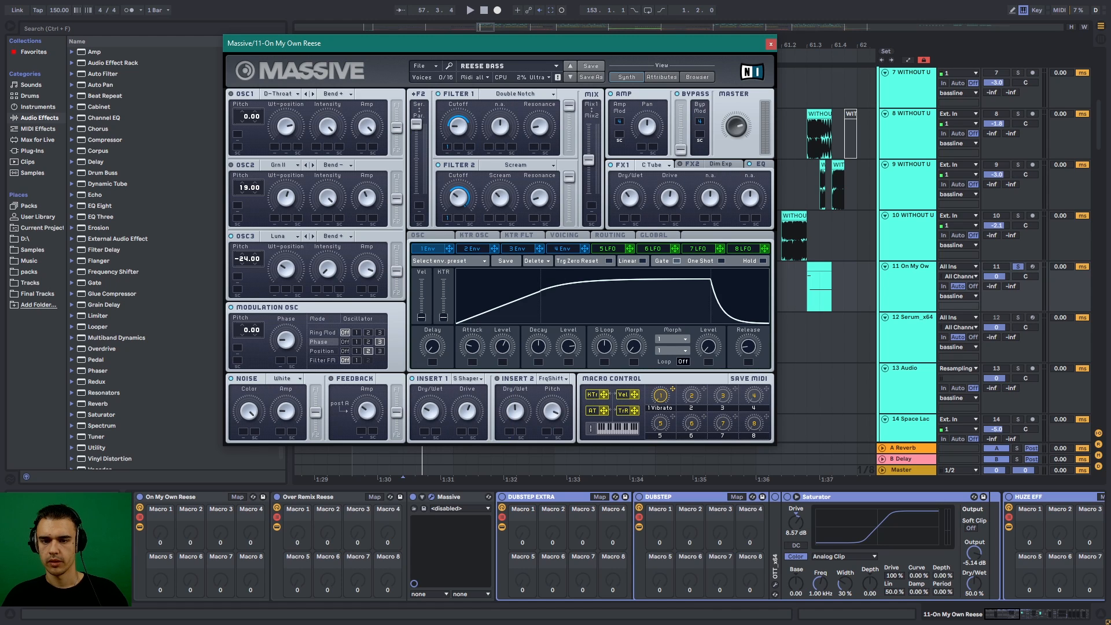
left_click(761, 164)
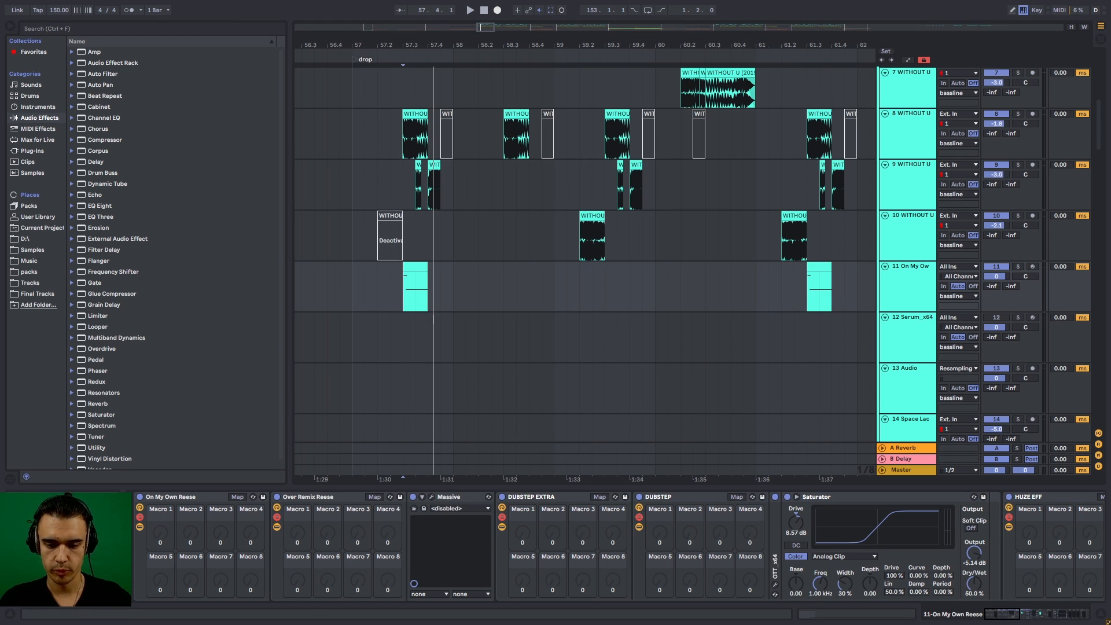
- Show track 11's OTT plug-in and the mid and hi chain of the Audio Effect Rack with its CamelPhat plug-in
left_click(775, 585)
scroll(618, 547, "right", 3)
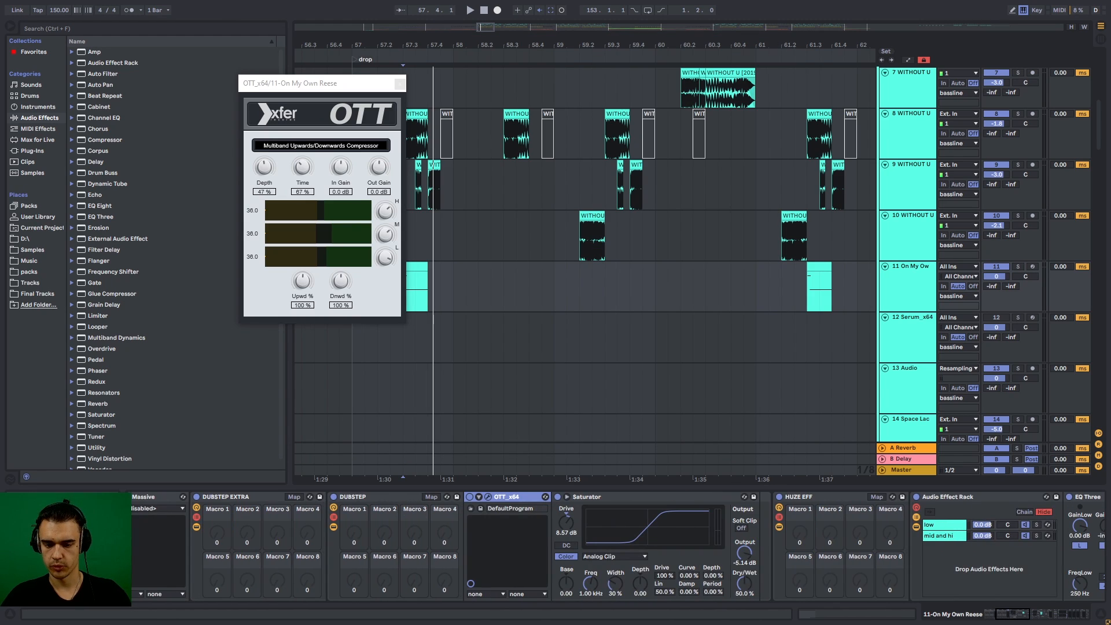
scroll(618, 547, "right", 5)
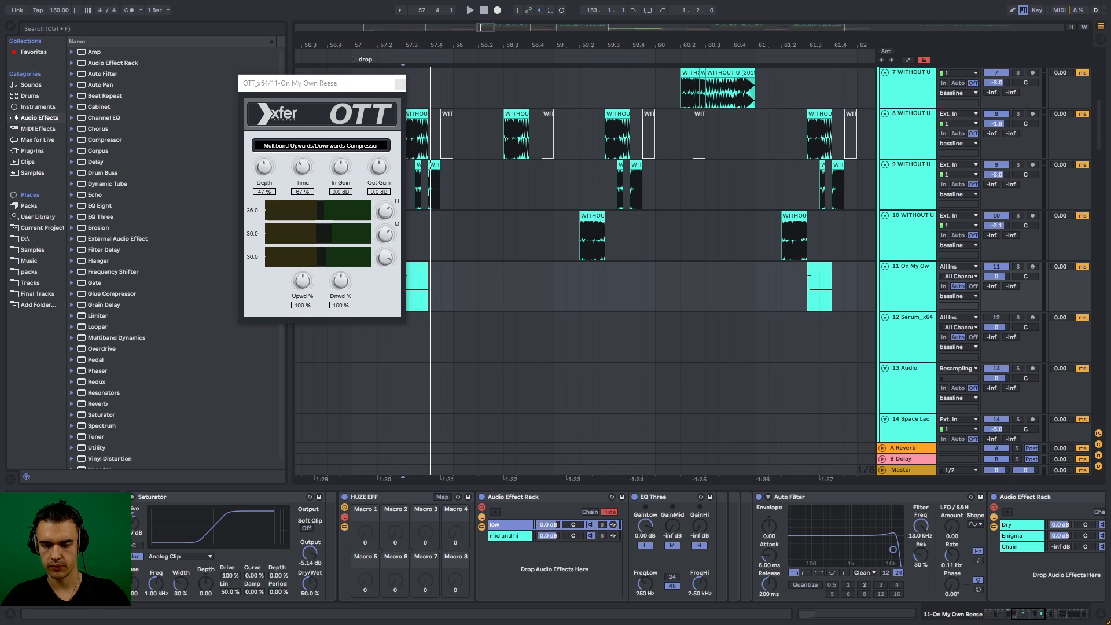
left_click(506, 536)
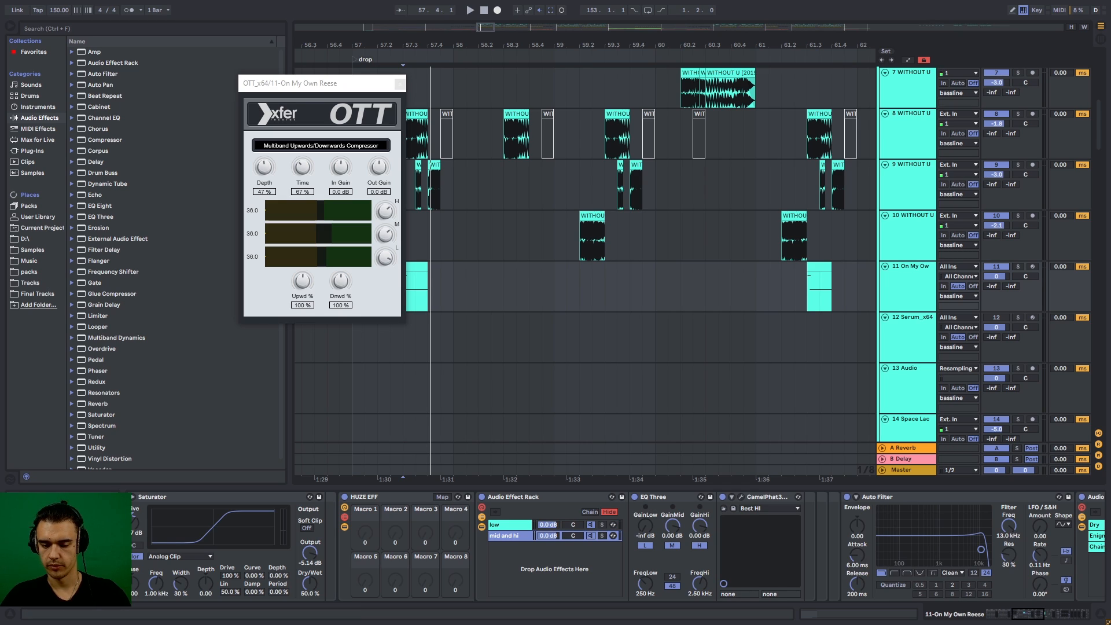
left_click(741, 497)
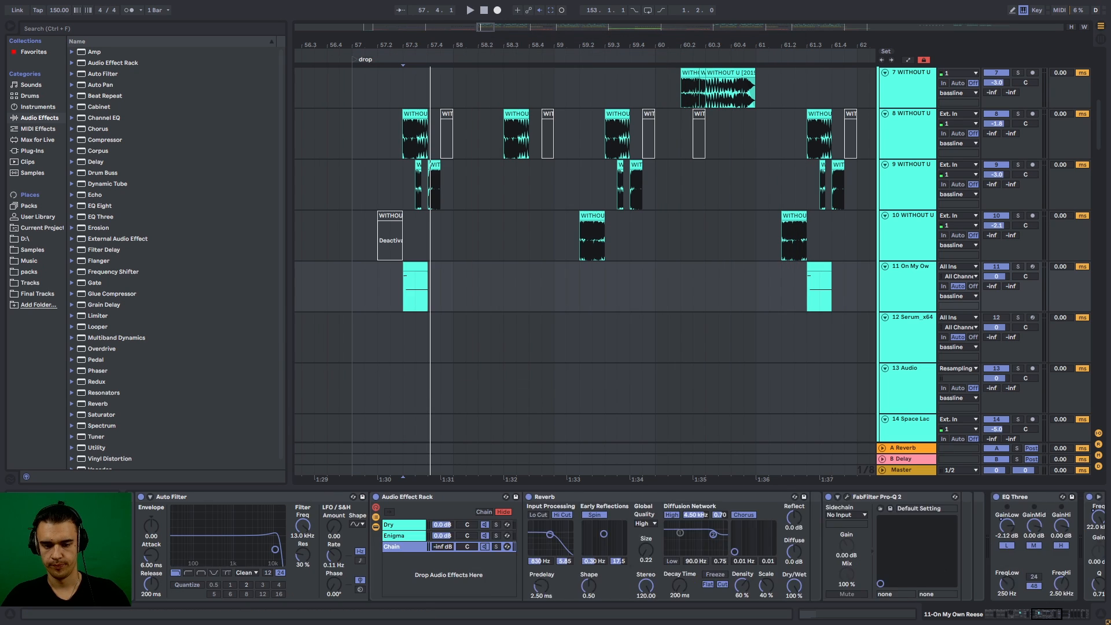
- Compare the Dry and Enigma chains in track 11's second Audio Effect Rack and play the track with the Enigma plug-in open
left_click(400, 525)
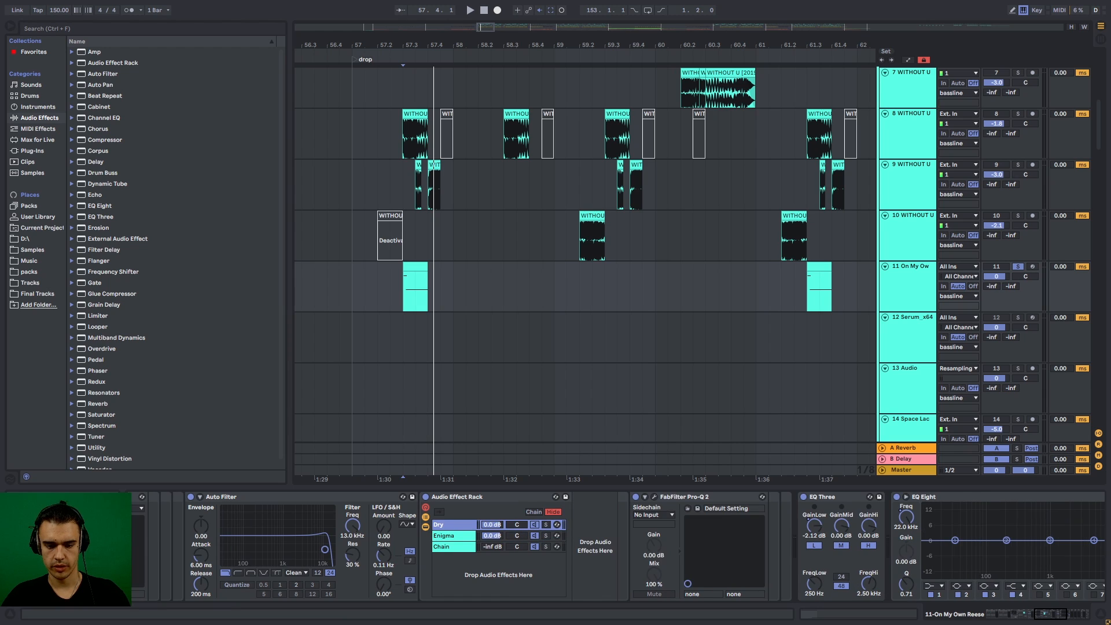
left_click(445, 536)
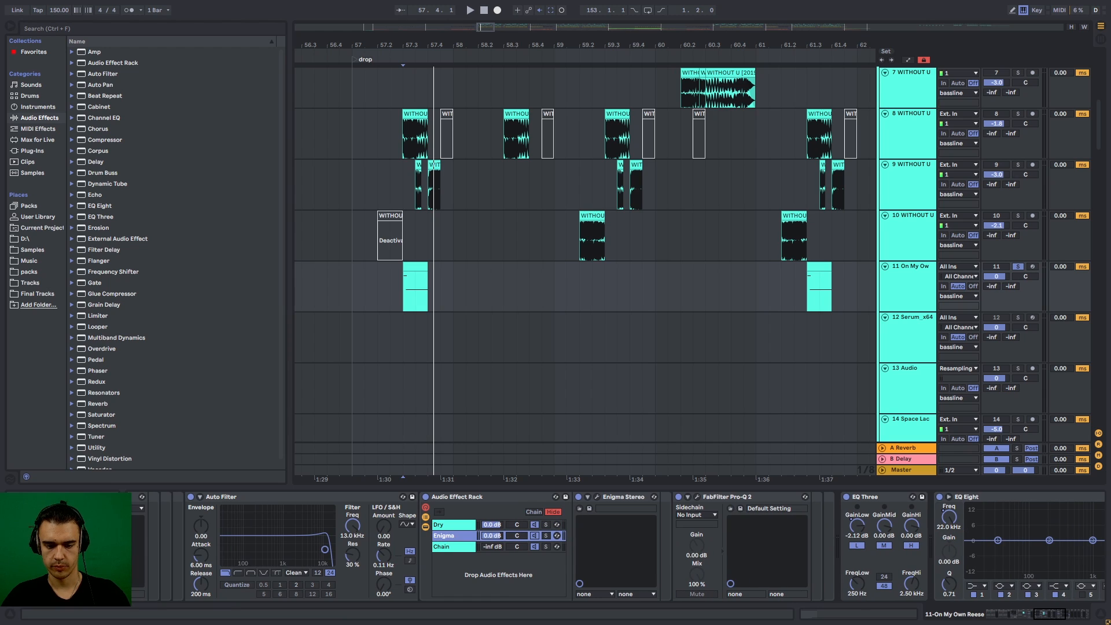
left_click(597, 497)
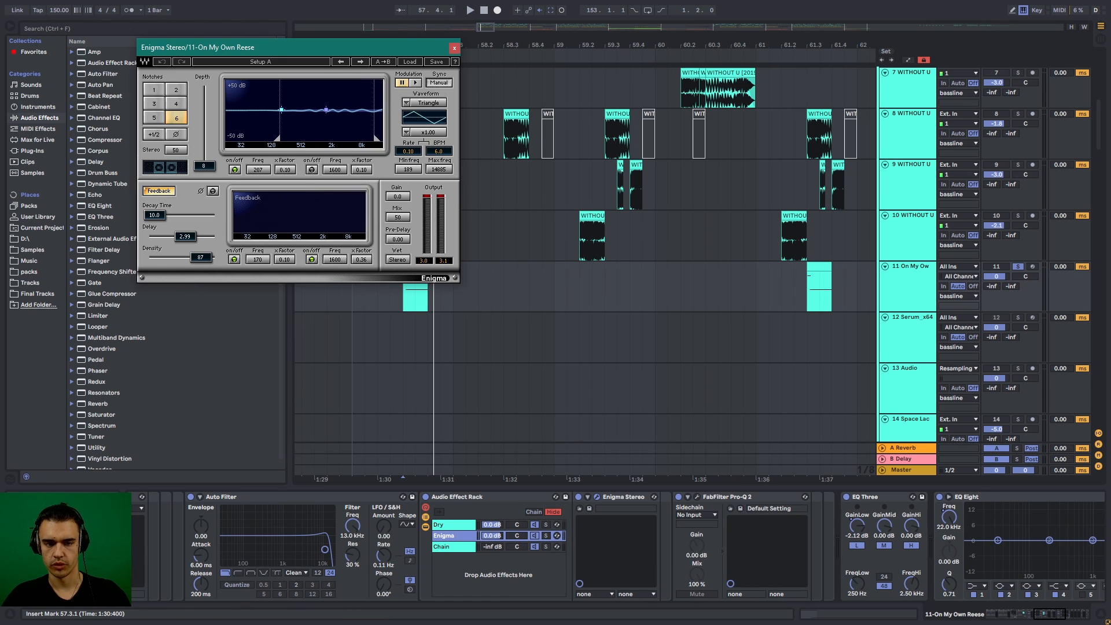
key("space")
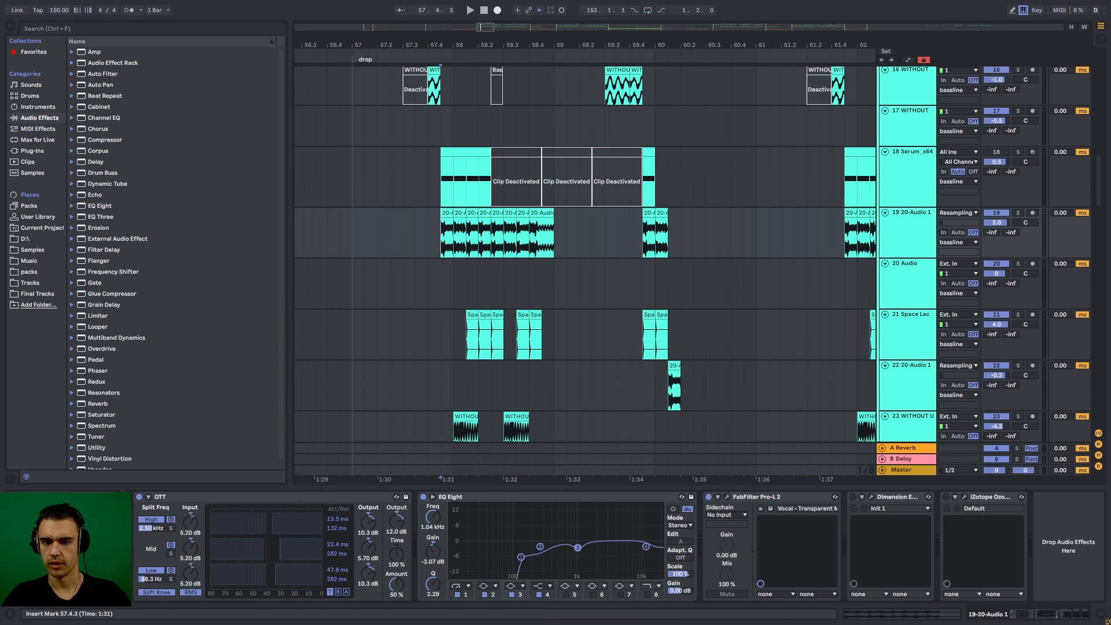
- Audition the first Serum clip on track 18 in solo and open its Serum synth
left_click(466, 180)
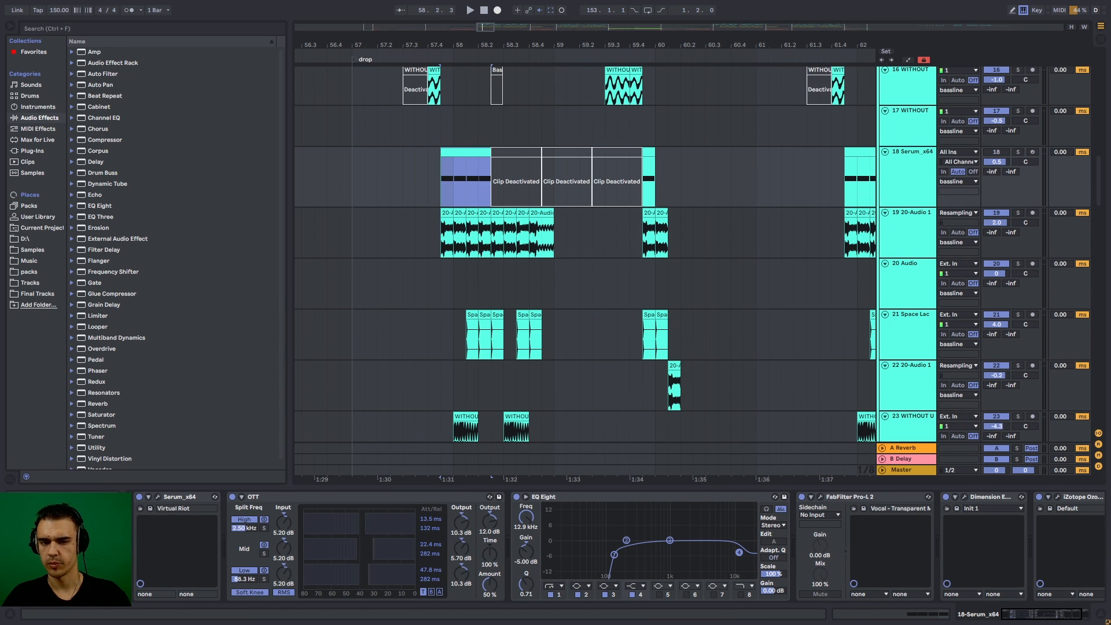
key("space")
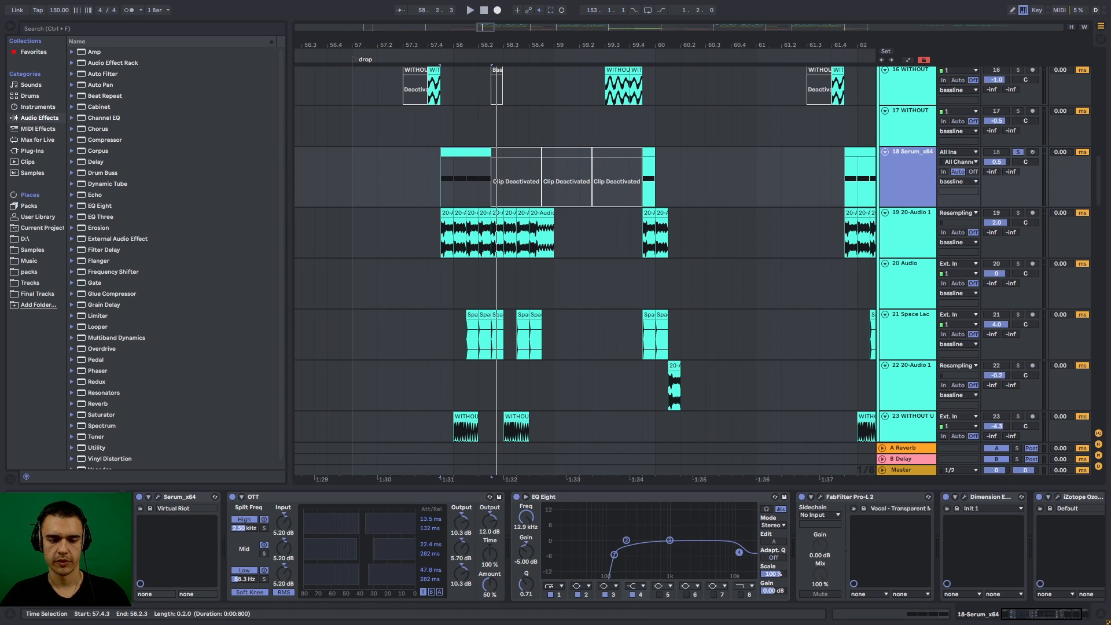
left_click(158, 497)
left_click_drag(300, 29, 342, 27)
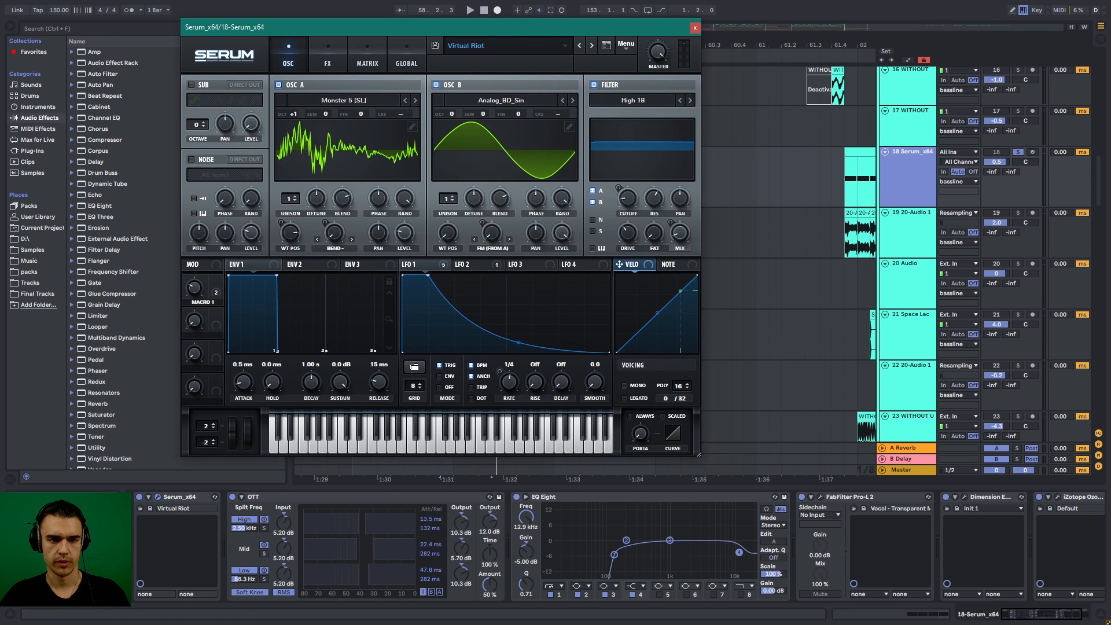
- Show Serum's oscillator B wavetable choices, its filter types, and the Hyper/Dimension, Distortion and Compressor effects, keeping all settings
left_click(501, 101)
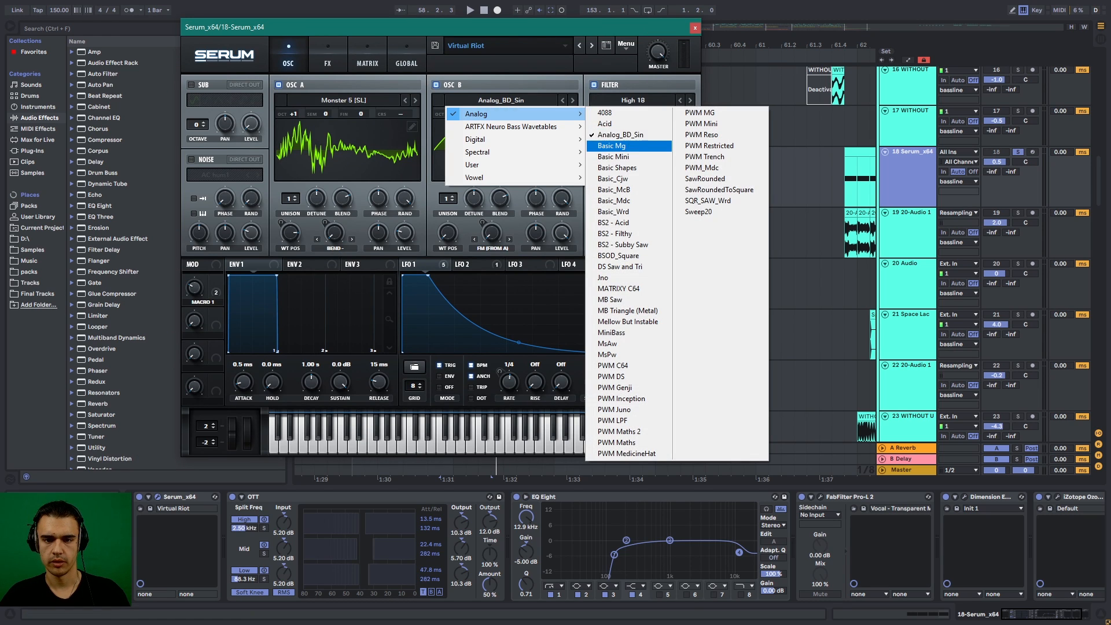
key("Escape")
left_click(633, 100)
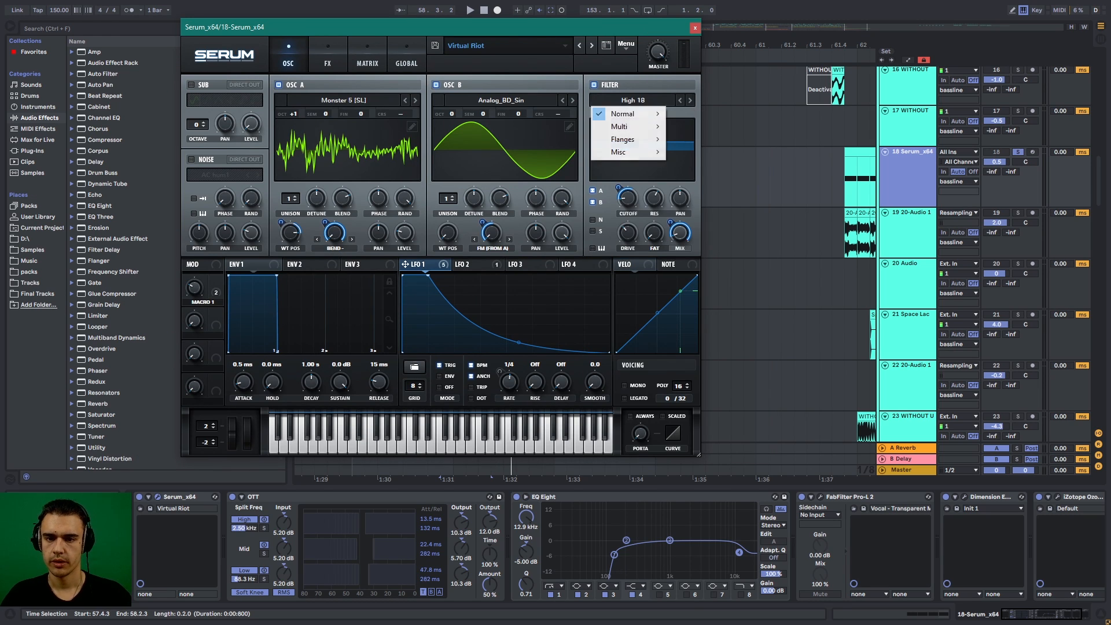
mouse_move(623, 113)
key("Escape")
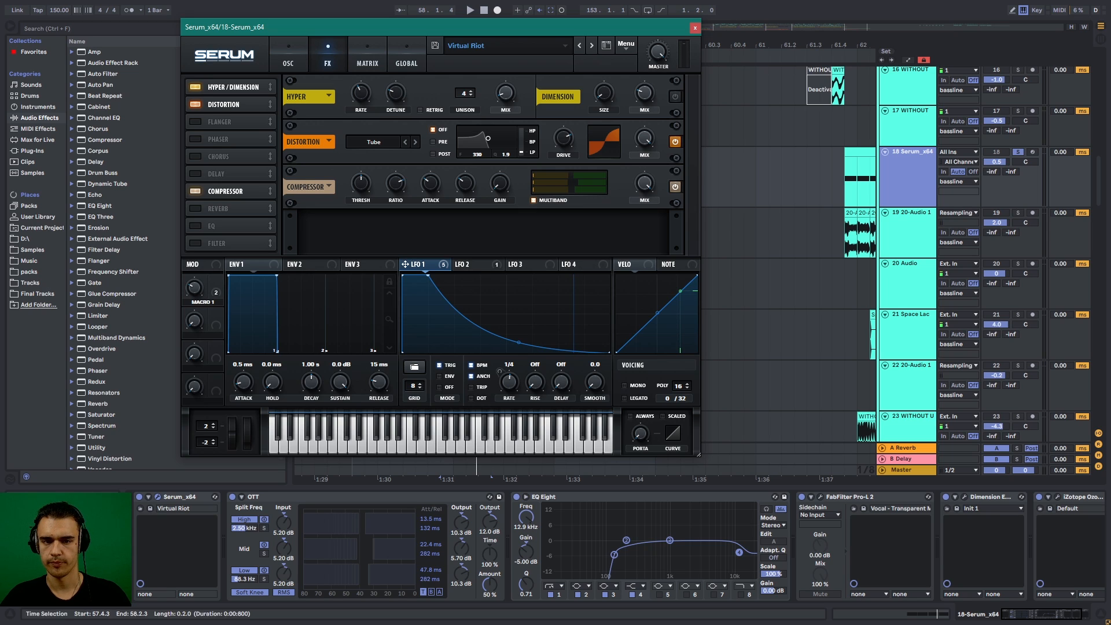
key("Escape")
- Show track 18's effect chain of OTT, EQ Eight, FabFilter Pro-L 2 and Dimension Expander
left_click(347, 497)
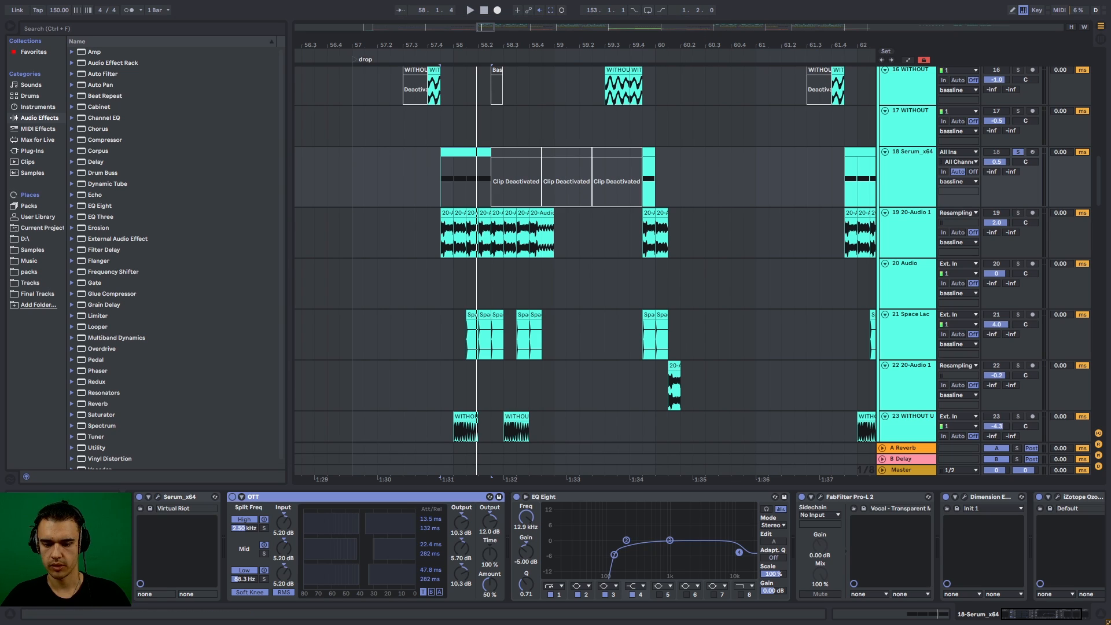
left_click(602, 497)
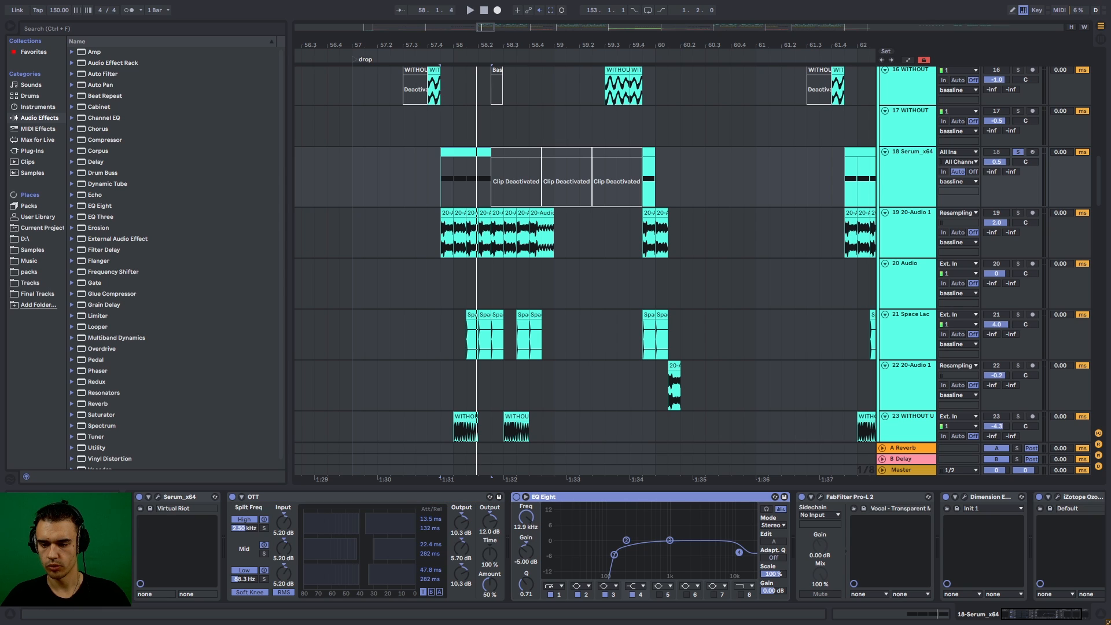
scroll(741, 497, "down", 2)
left_click(741, 497)
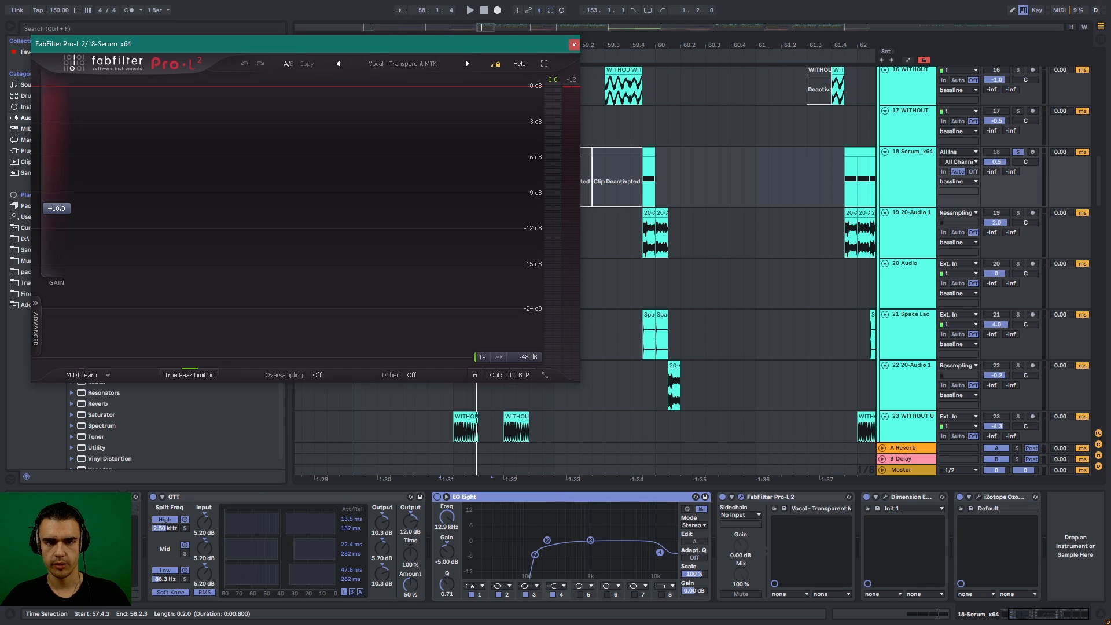
left_click(885, 498)
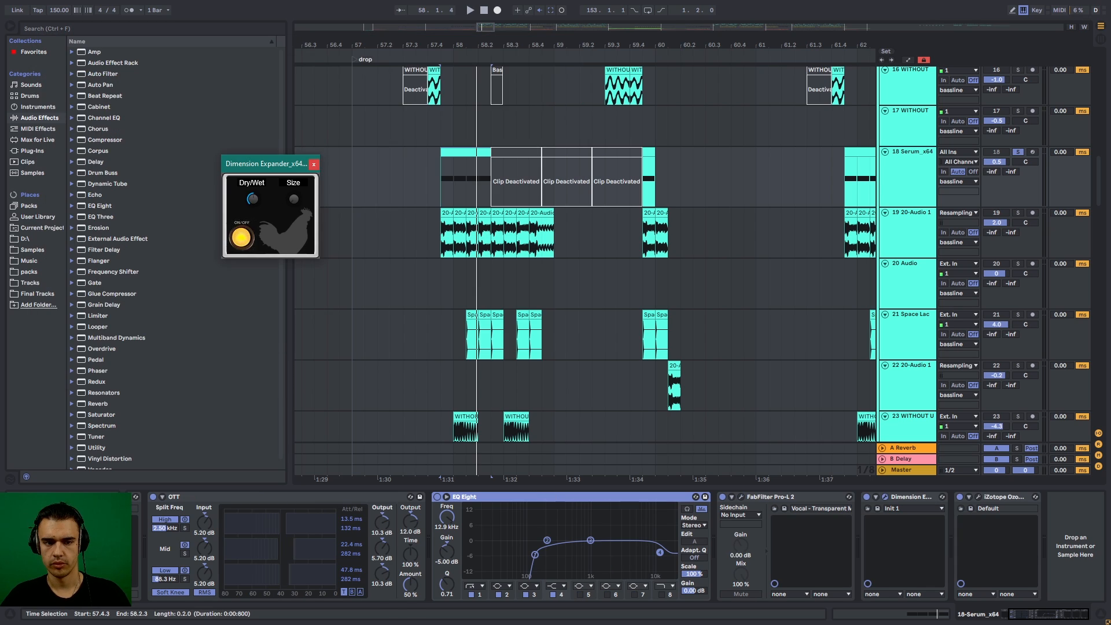
left_click(314, 164)
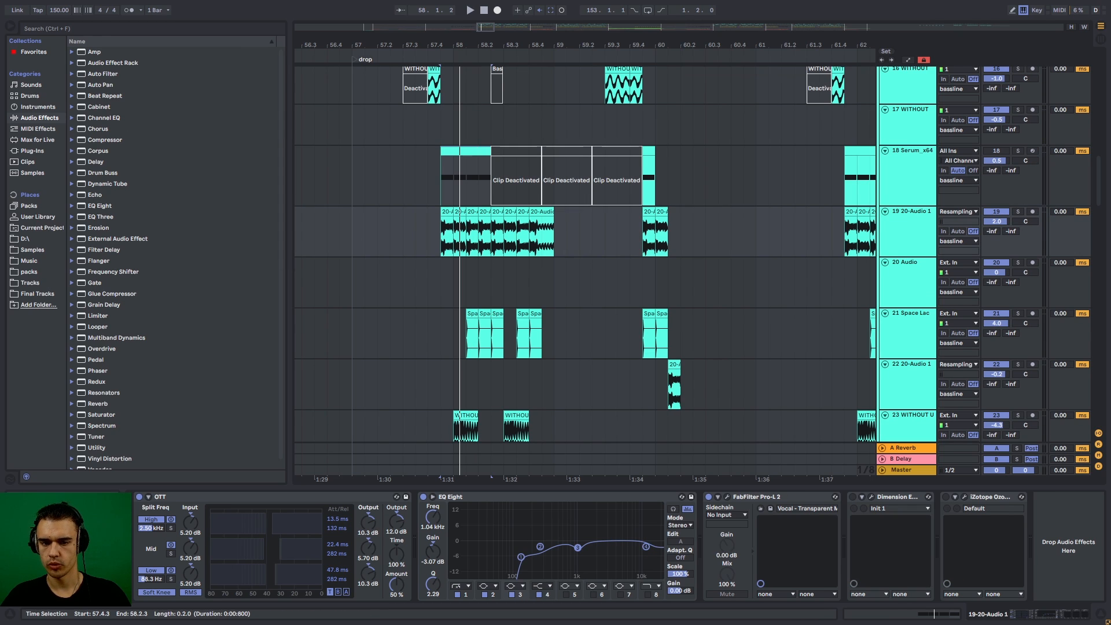
- Show track 19's effect devices and take a closer look at its resampled 20-Audio clips
left_click(908, 228)
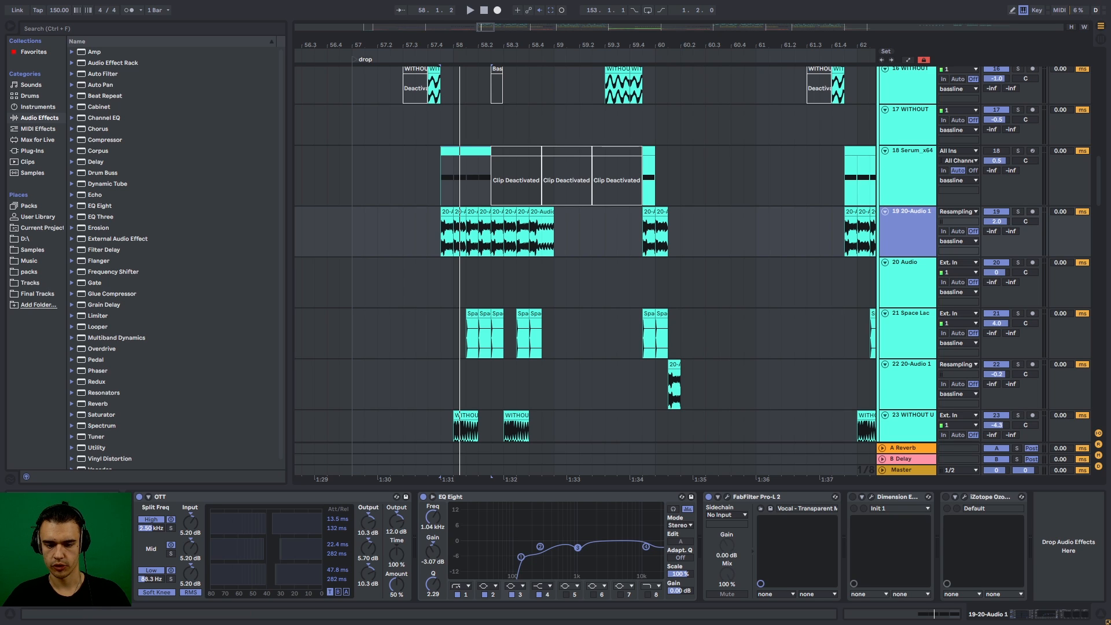
left_click(727, 497)
left_click(727, 498)
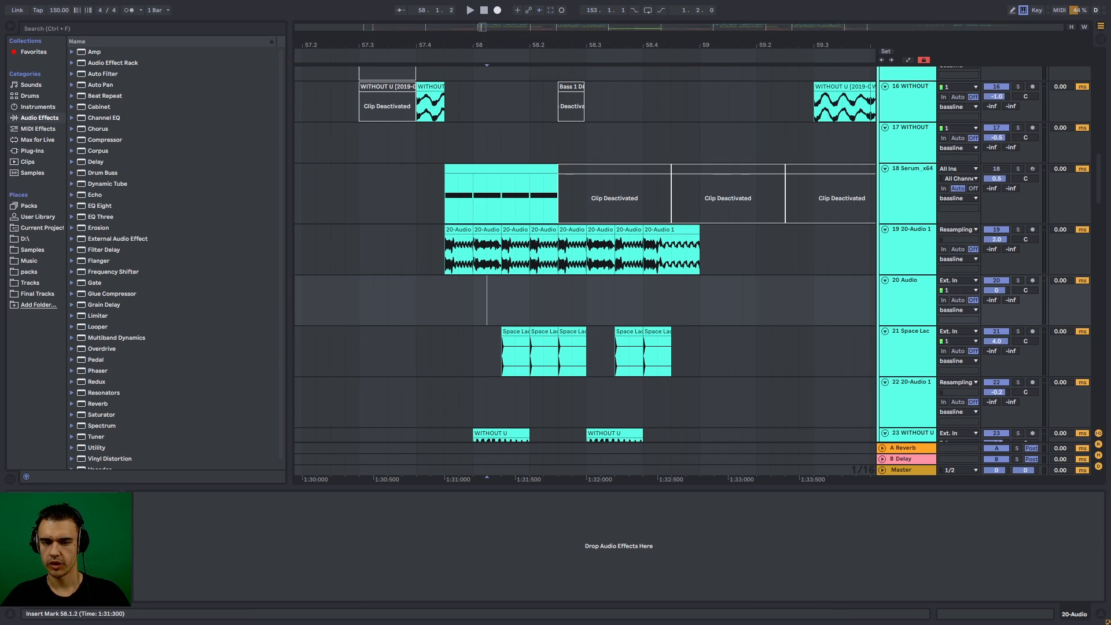
left_click(501, 250)
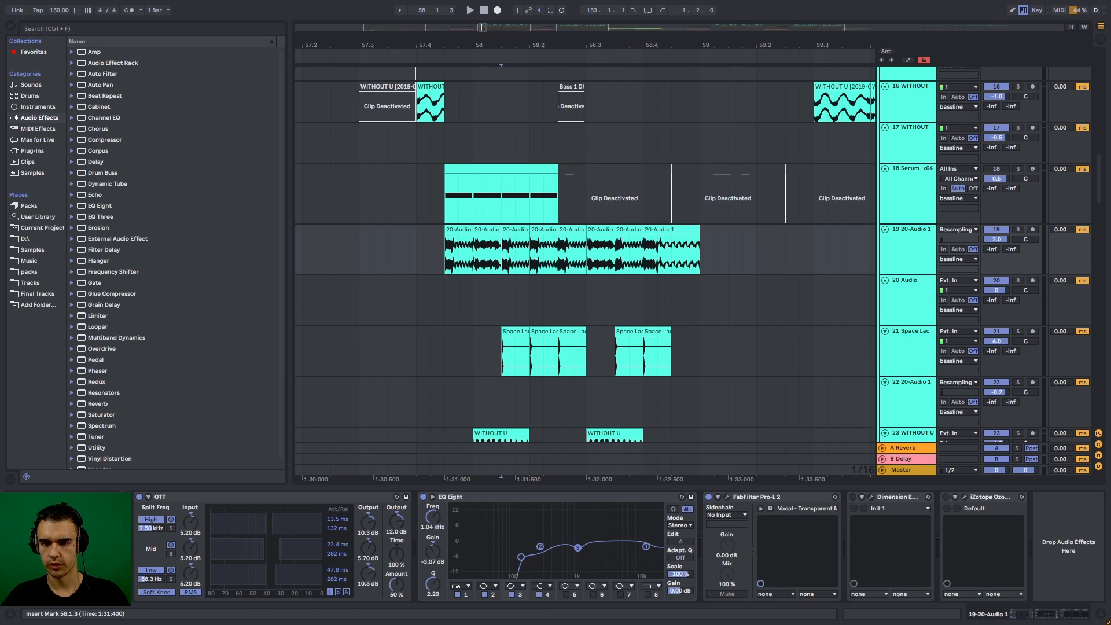
- Audition the Space Laces clips on track 21 in solo, playing from 58.1.3
left_click(1018, 331)
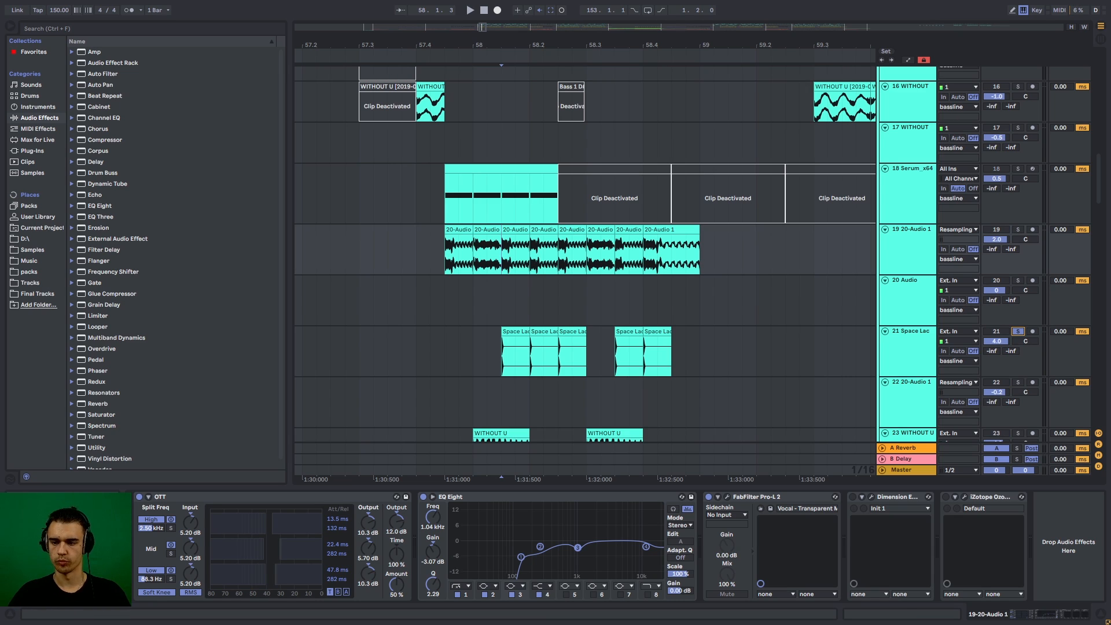
left_click(1018, 229)
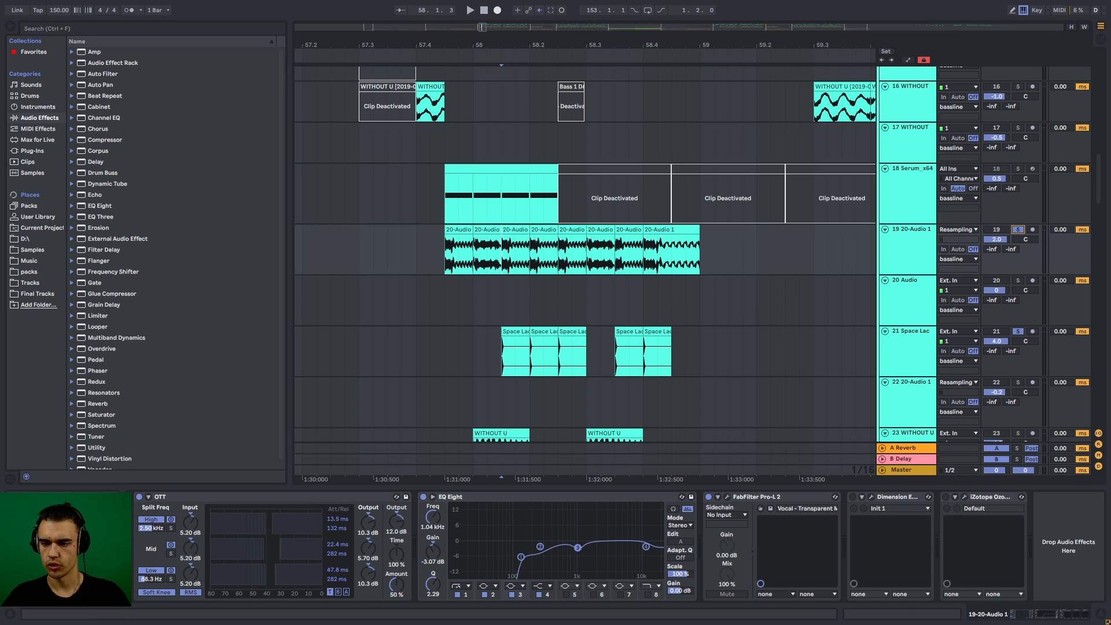
left_click(1018, 331)
key("space")
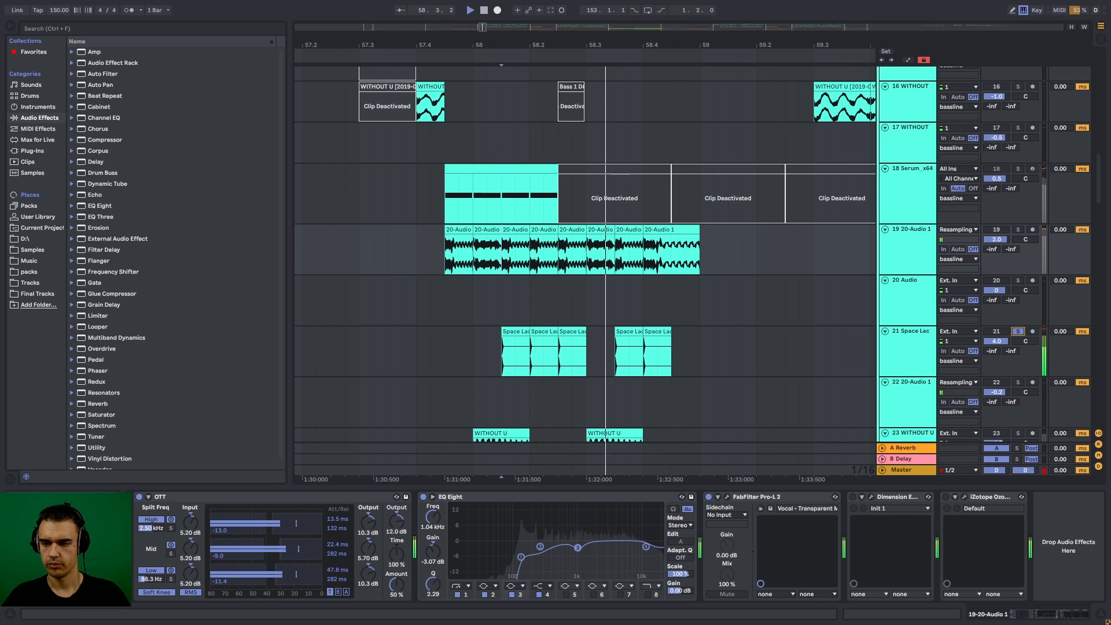
key("space")
left_click(1018, 332)
- Show track 23's effect devices and select its WITHOUT U clip at 58.1.1 for a close look at the waveform
scroll(584, 255, "down", 4)
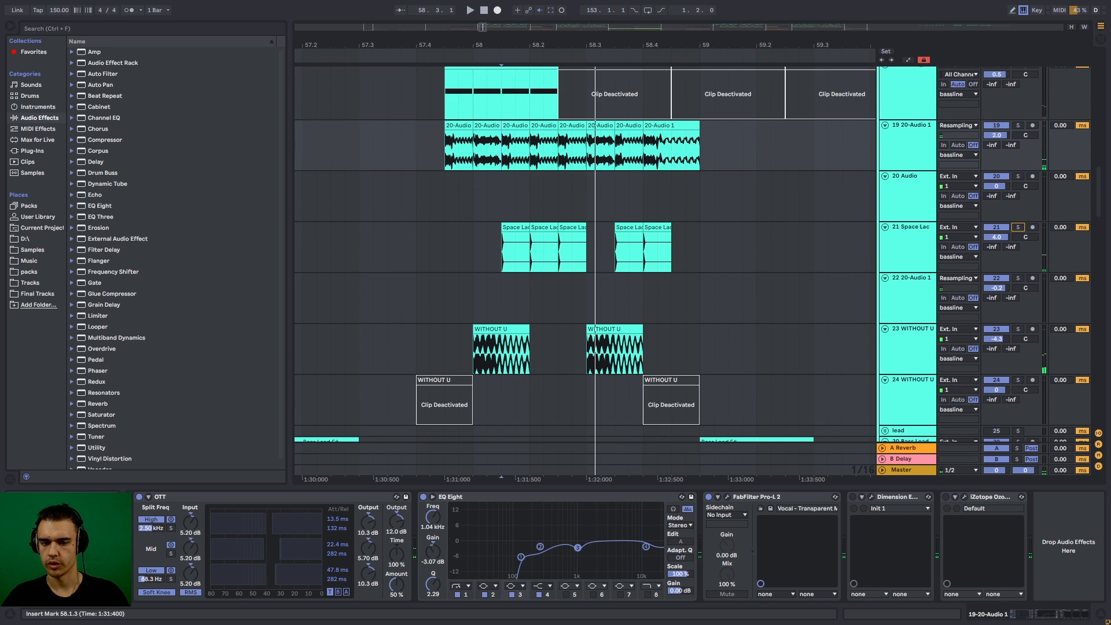
scroll(475, 191, "down", 3)
scroll(475, 191, "up", 2)
left_click(473, 183)
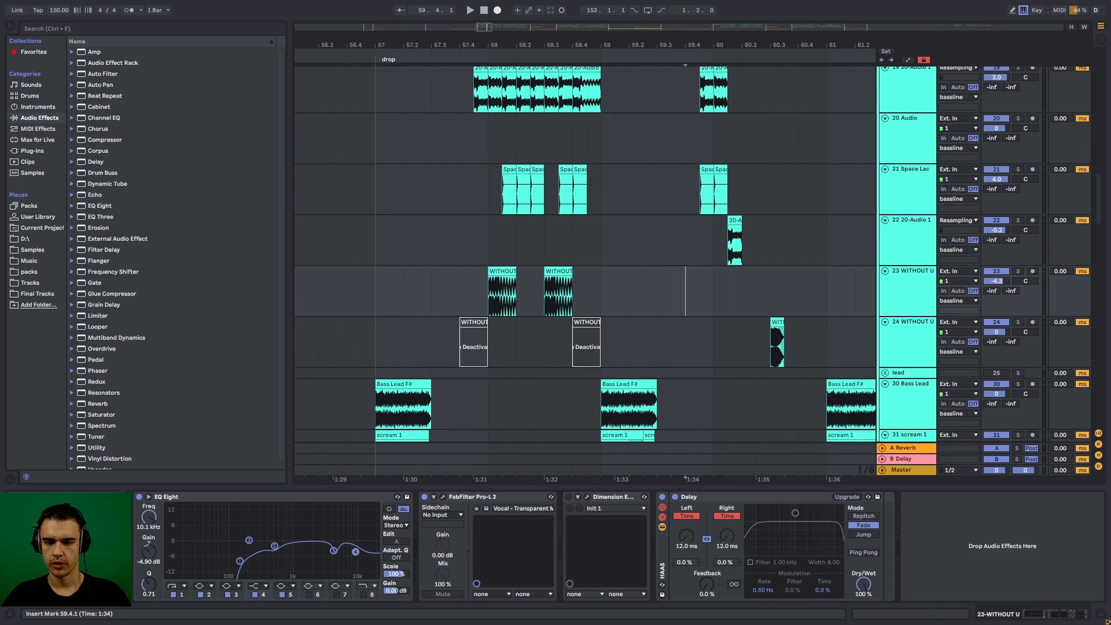
scroll(586, 255, "down", 1)
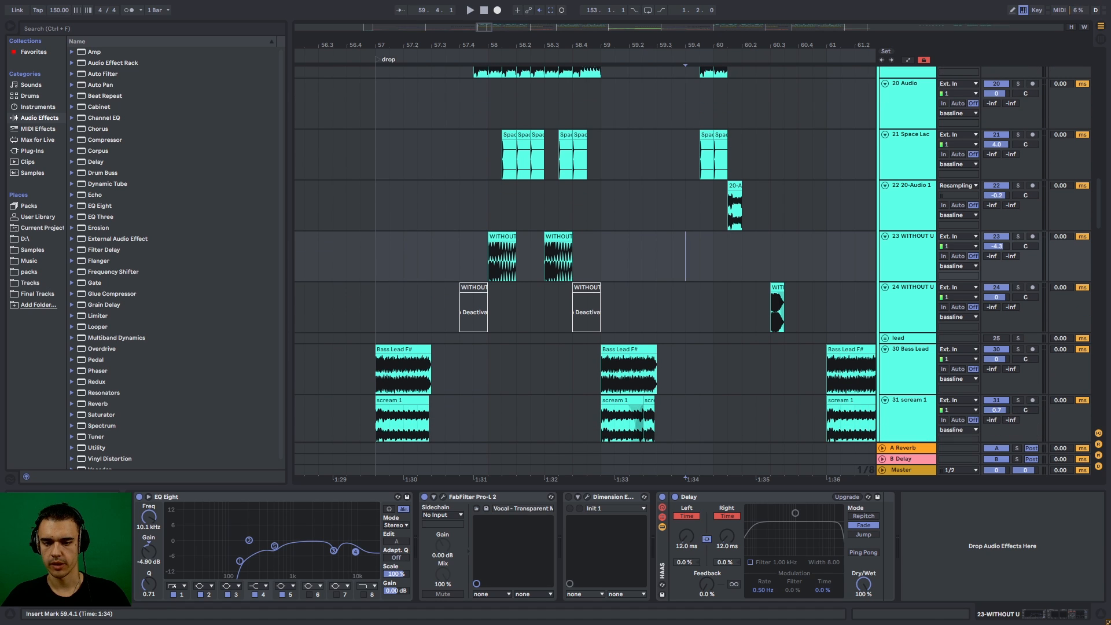
left_click(502, 236)
scroll(502, 249, "up", 5)
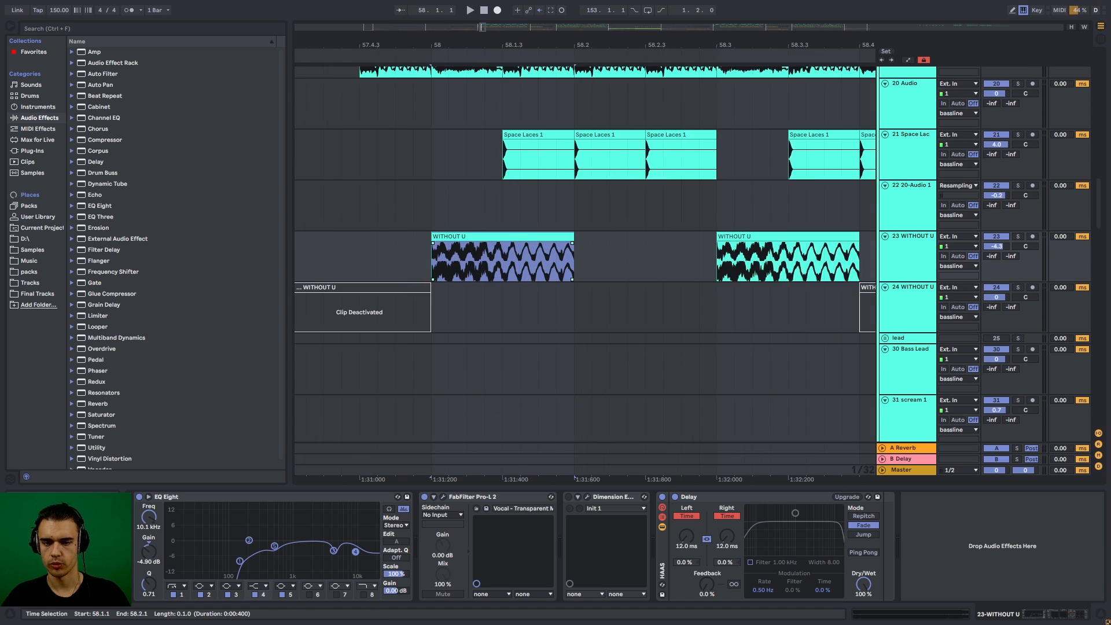
- Solo track 23 WITHOUT U and play its clip at bar 58
scroll(502, 249, "up", 2)
scroll(374, 249, "down", 7)
left_click(1018, 236)
key("space")
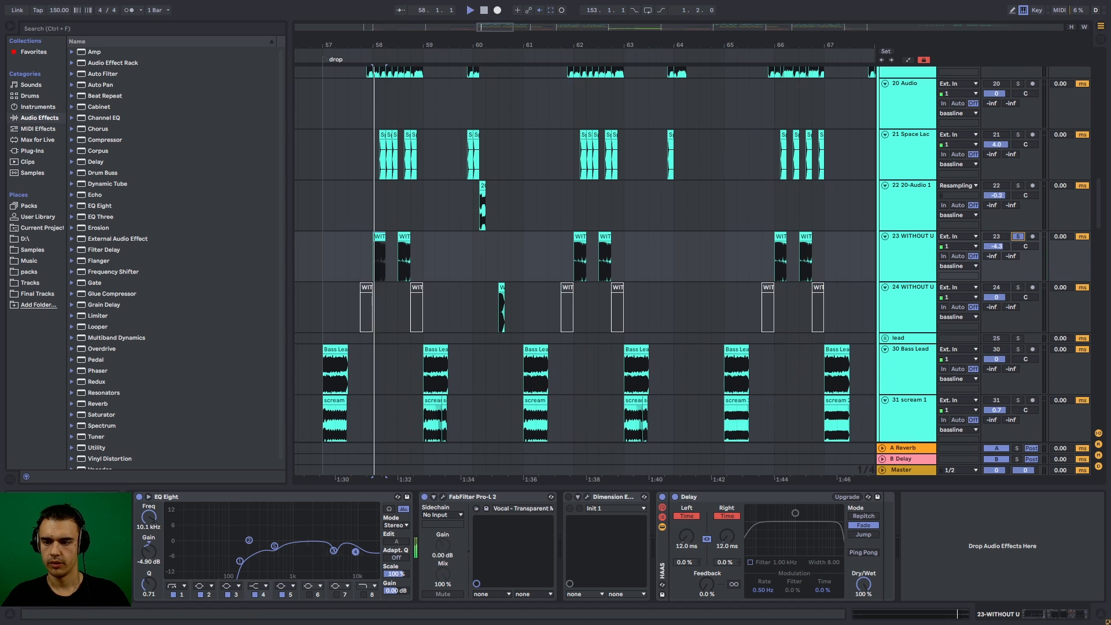
key("space")
key("space")
- Solo track 16 WITHOUT and play its short active clip at 57.4
scroll(399, 249, "up", 6)
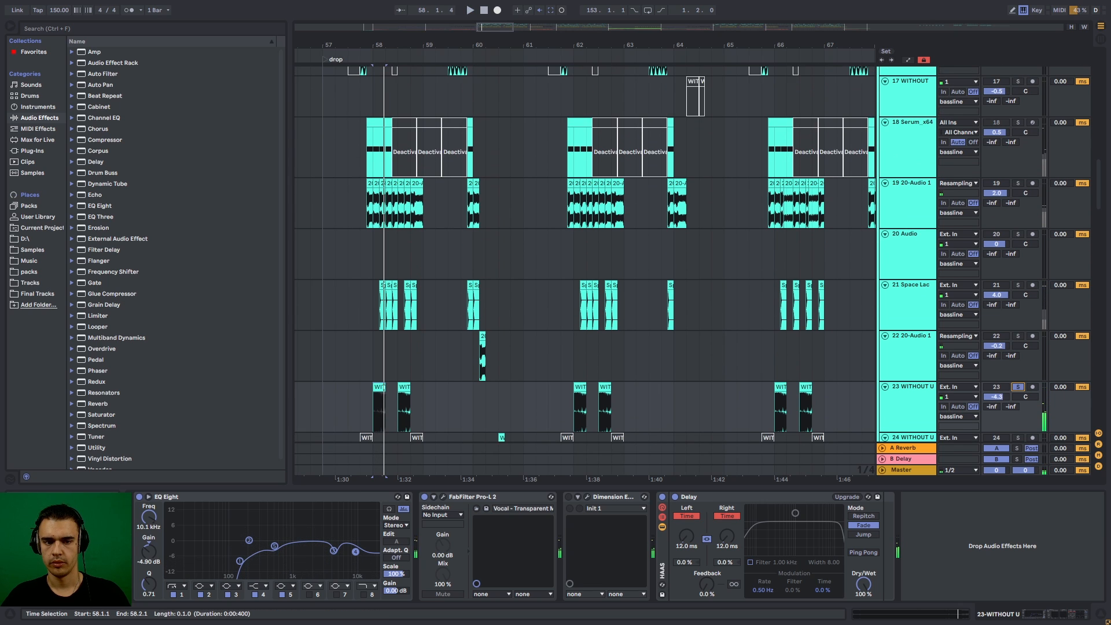
scroll(374, 249, "up", 7)
scroll(374, 249, "up", 3)
scroll(392, 232, "down", 7)
scroll(382, 231, "up", 5)
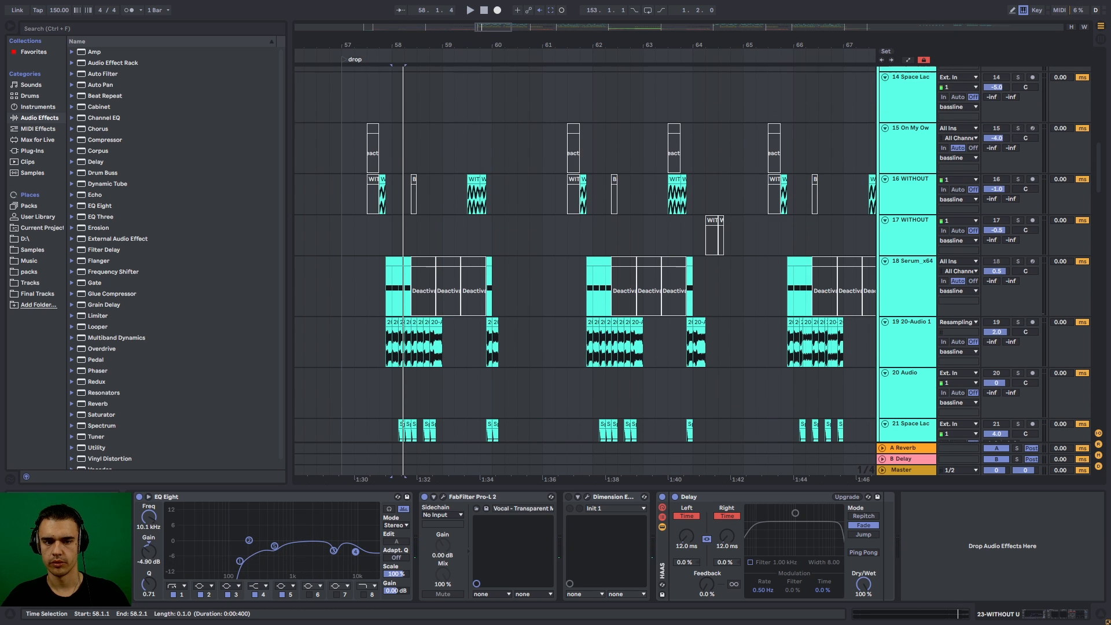
scroll(379, 185, "up", 7)
left_click(408, 180)
left_click(1018, 179)
key("space")
key("space")
key("space")
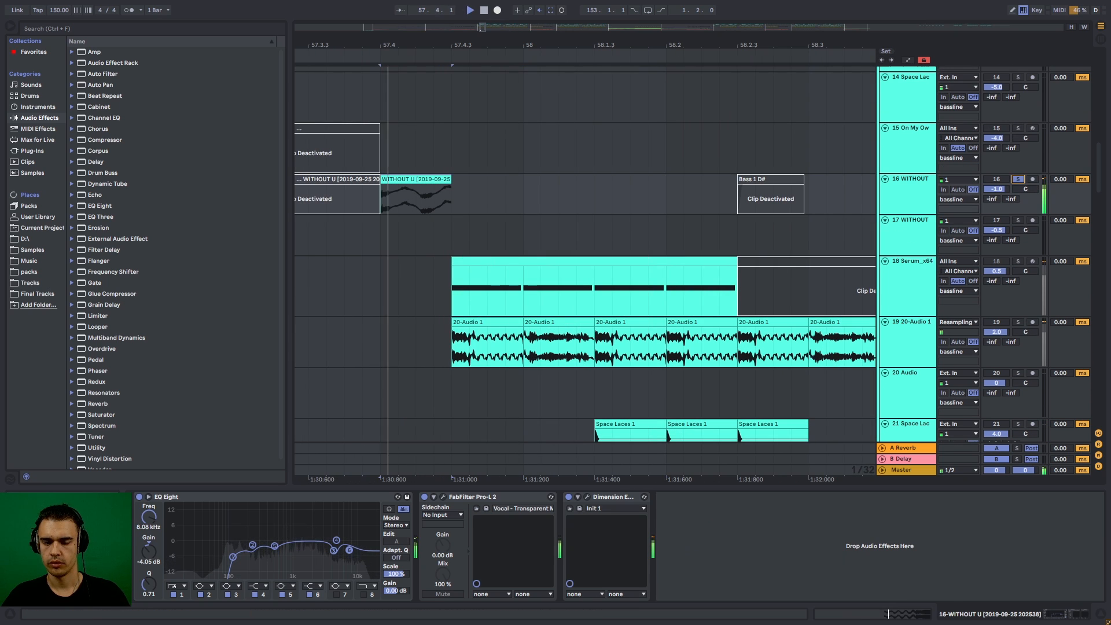
key("space")
key("space")
- Play the track 16 clip at 59.3 on its own
scroll(738, 231, "down", 7)
left_click(800, 180)
key("space")
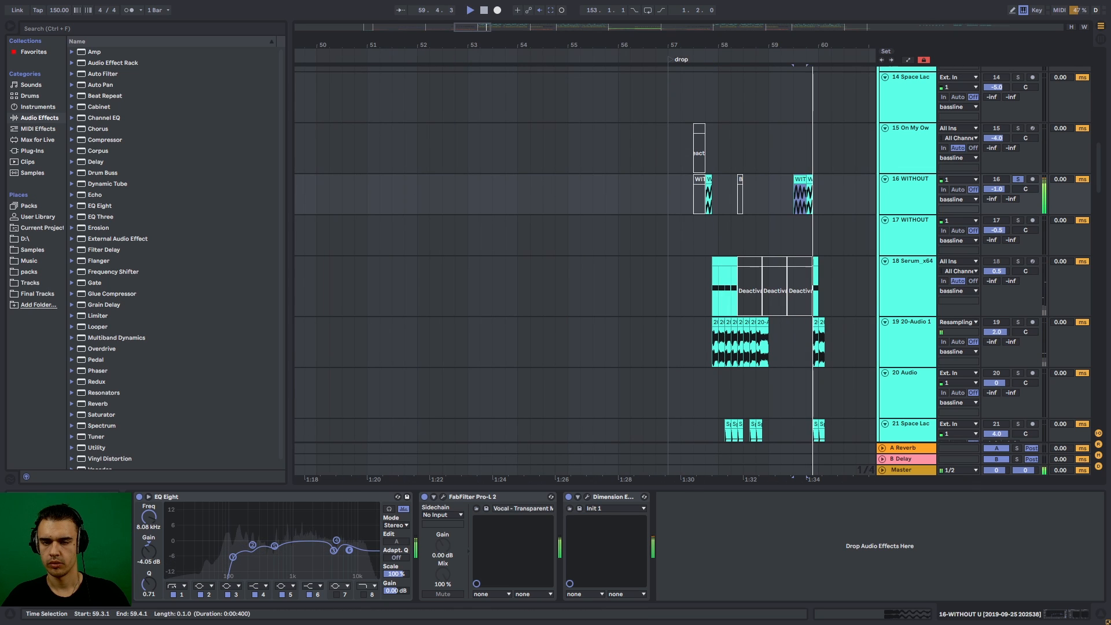
key("space")
key("space")
left_click_drag(800, 45, 587, 47)
key("space")
- Solo track 10 WITHOUT U and play its clip at 59.2
scroll(572, 278, "up", 7)
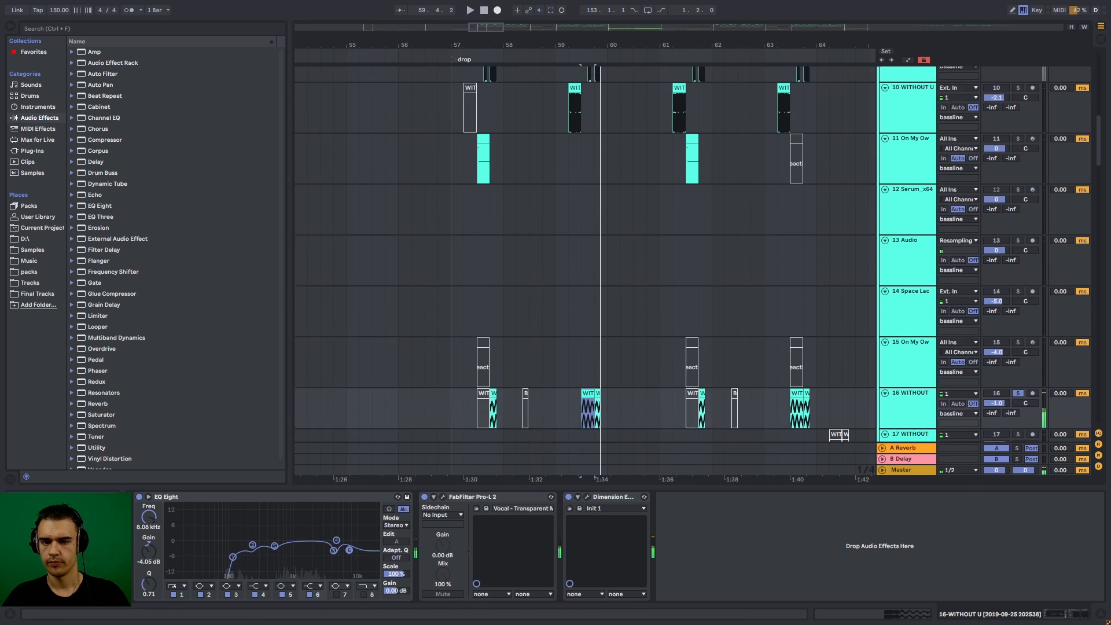
scroll(571, 283, "up", 6)
left_click(571, 264)
left_click(1018, 263)
key("space")
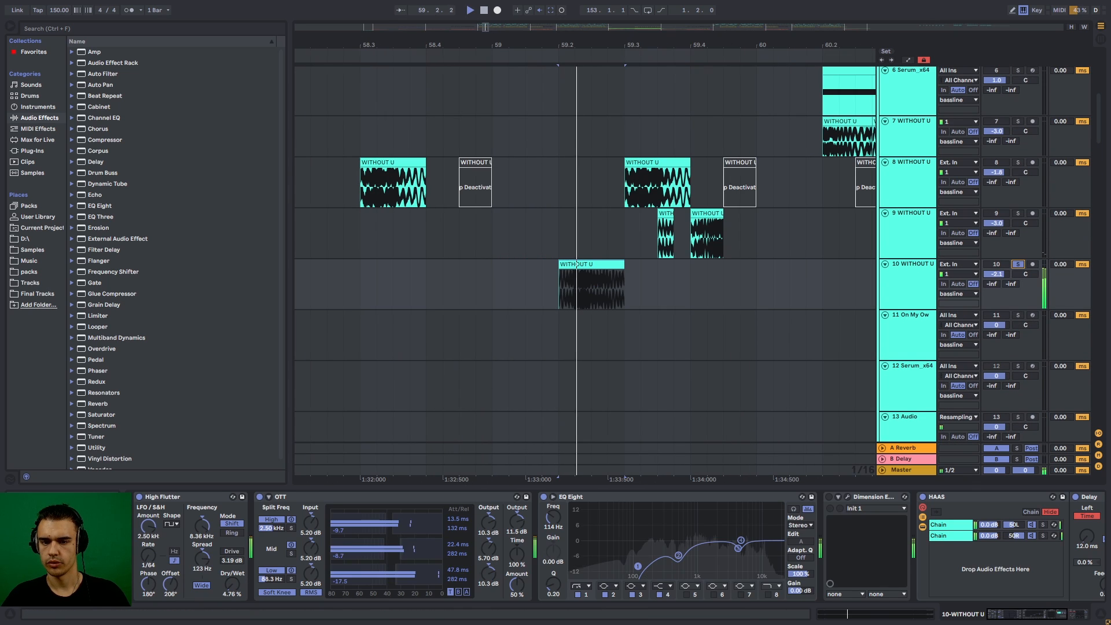
key("space")
- Play tracks 8, 9 and 10 soloed together from 59.2 to audition the layered bass clips
left_click(1018, 214)
left_click(1018, 163)
key("space")
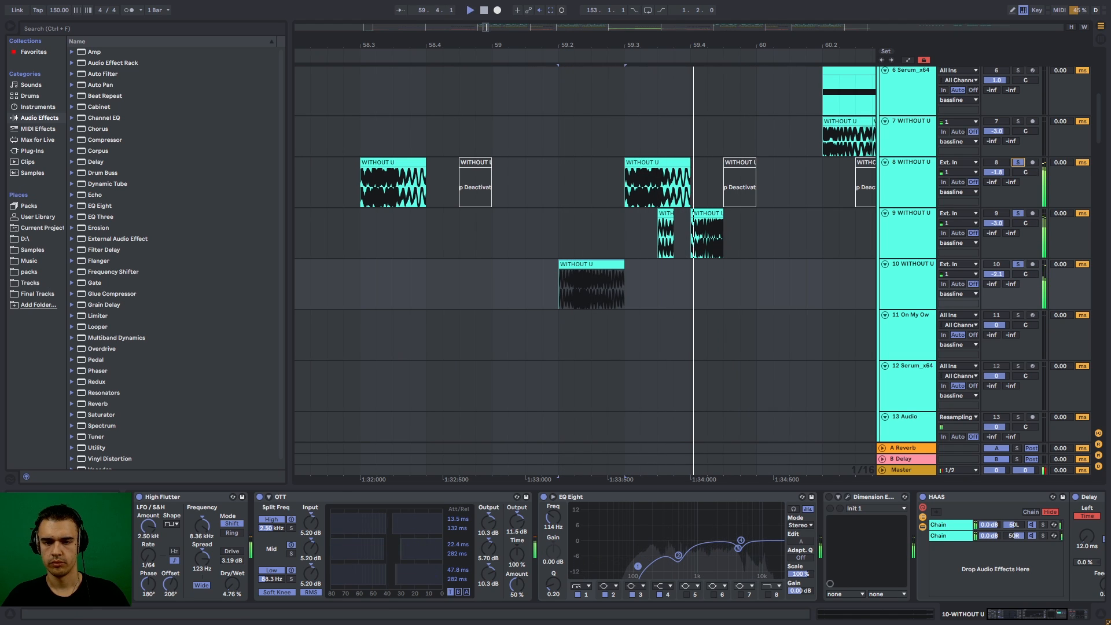
left_click(1018, 162)
key("space")
scroll(1018, 173, "down", 3)
scroll(1018, 174, "up", 3)
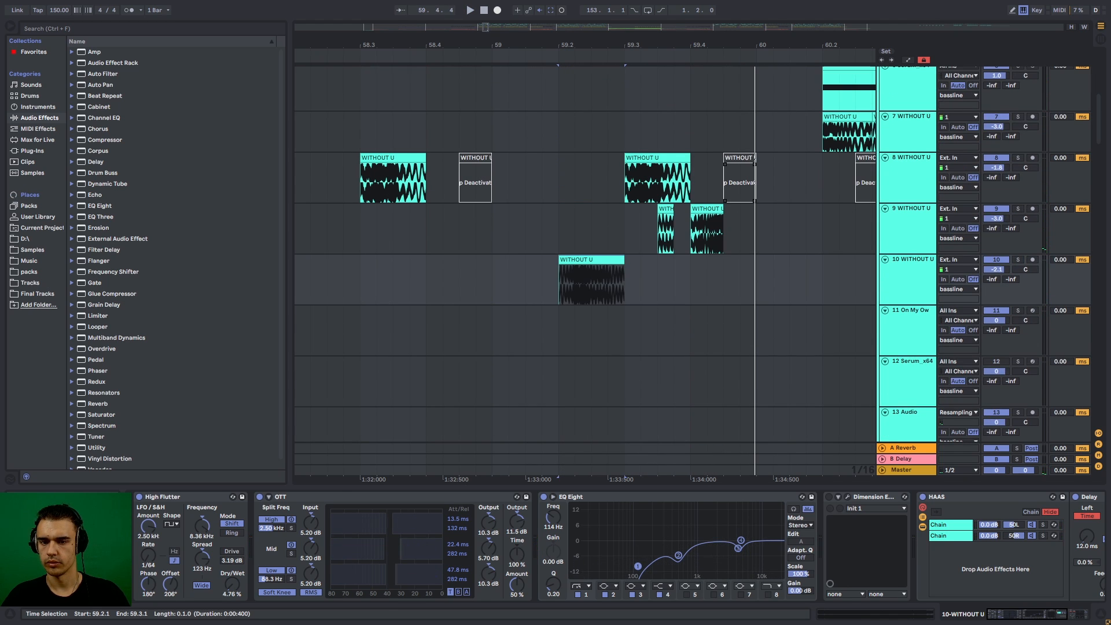
- Examine the sample transposition and warp settings of the track 8 WITHOUT U clip at 59.3
left_click(658, 179)
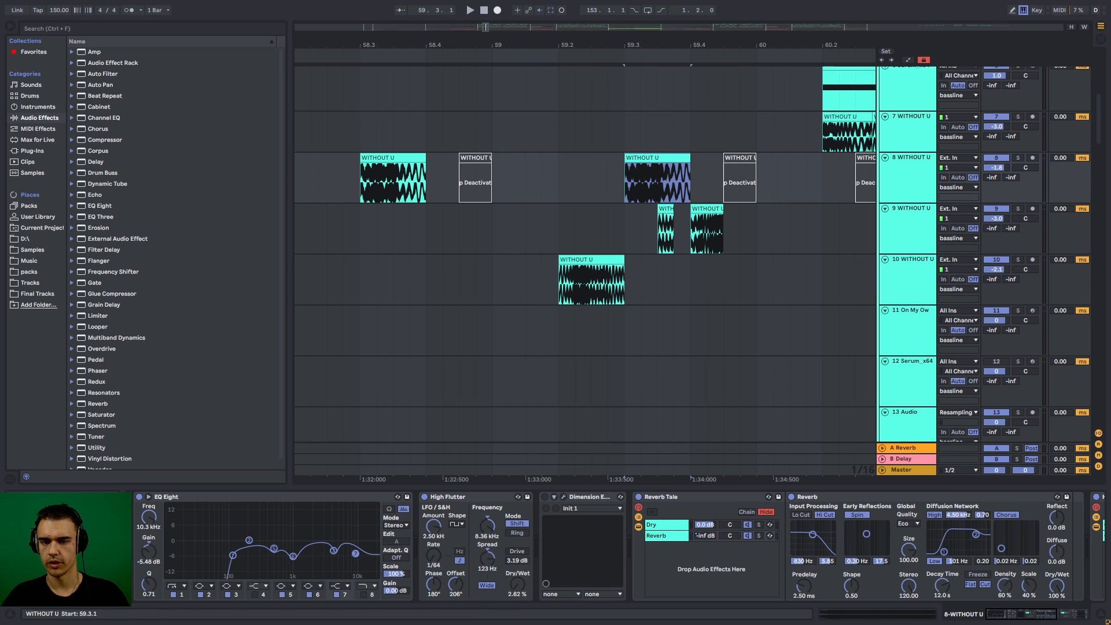
key("shift+Tab")
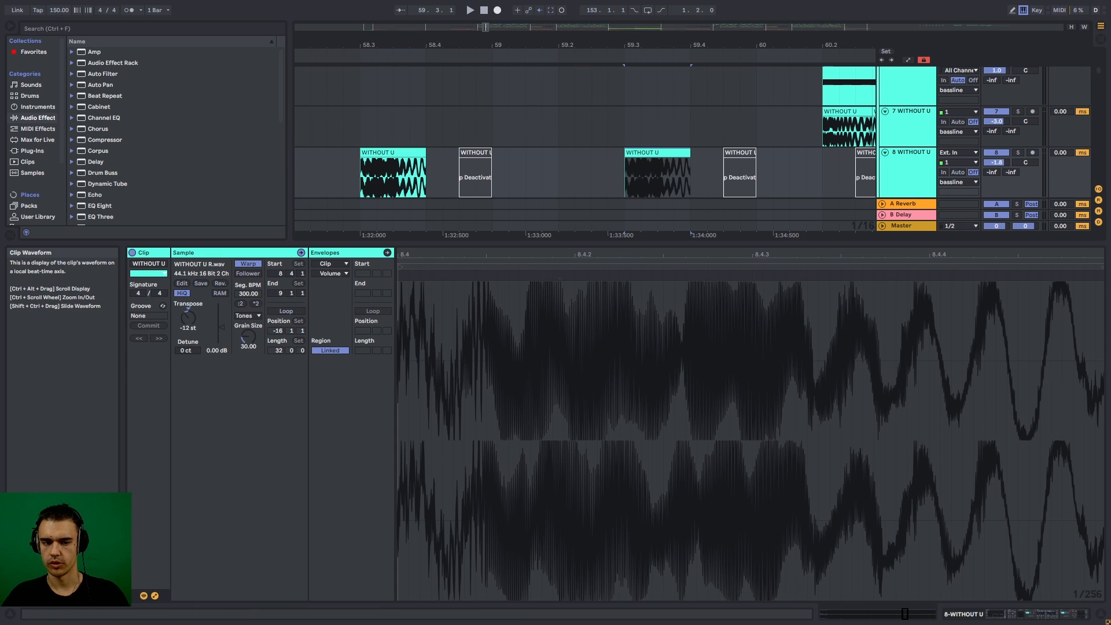
left_click(657, 153)
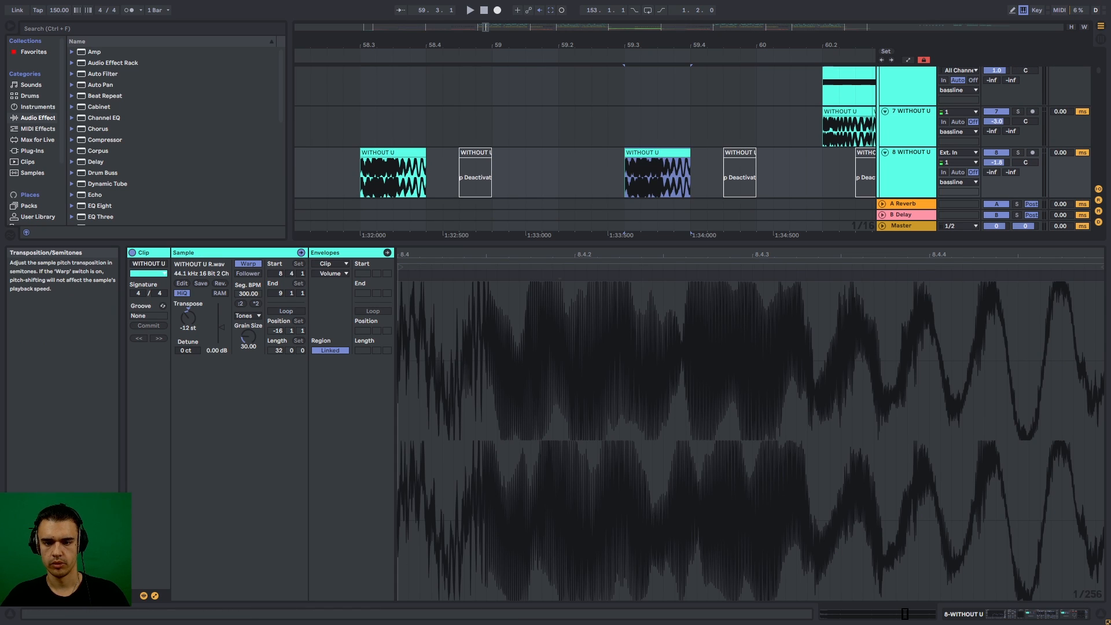
key("ctrl+alt+l")
- Audition the Bass Lead F# clip at bar 57 on track 30, both alone and together with the scream 1 layer
mouse_move(689, 152)
left_mouse_down()
mouse_move(844, 153)
mouse_move(707, 153)
left_mouse_up()
left_click_drag(550, 45, 440, 34)
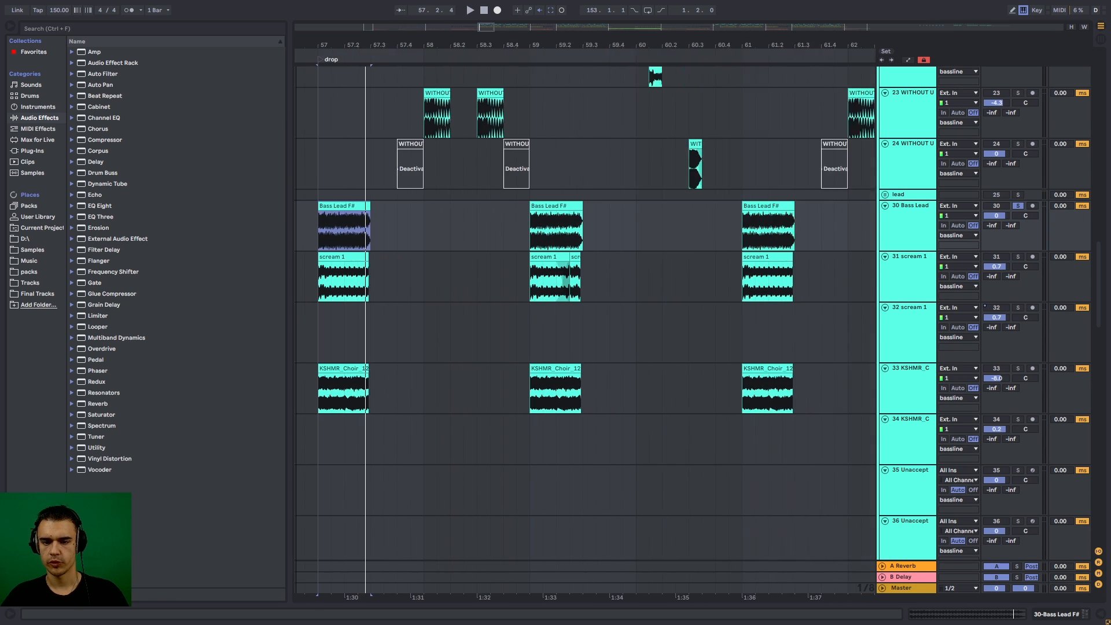
left_click(471, 227)
left_click(417, 206)
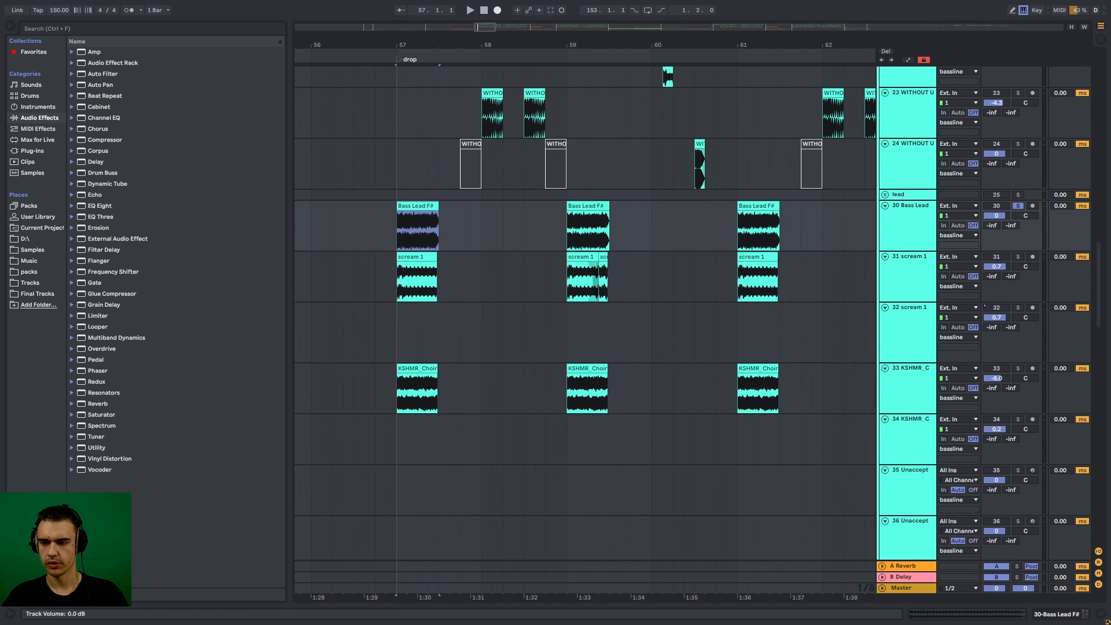
left_click(1018, 257, "ctrl")
key("space")
key("space")
left_click(1018, 257)
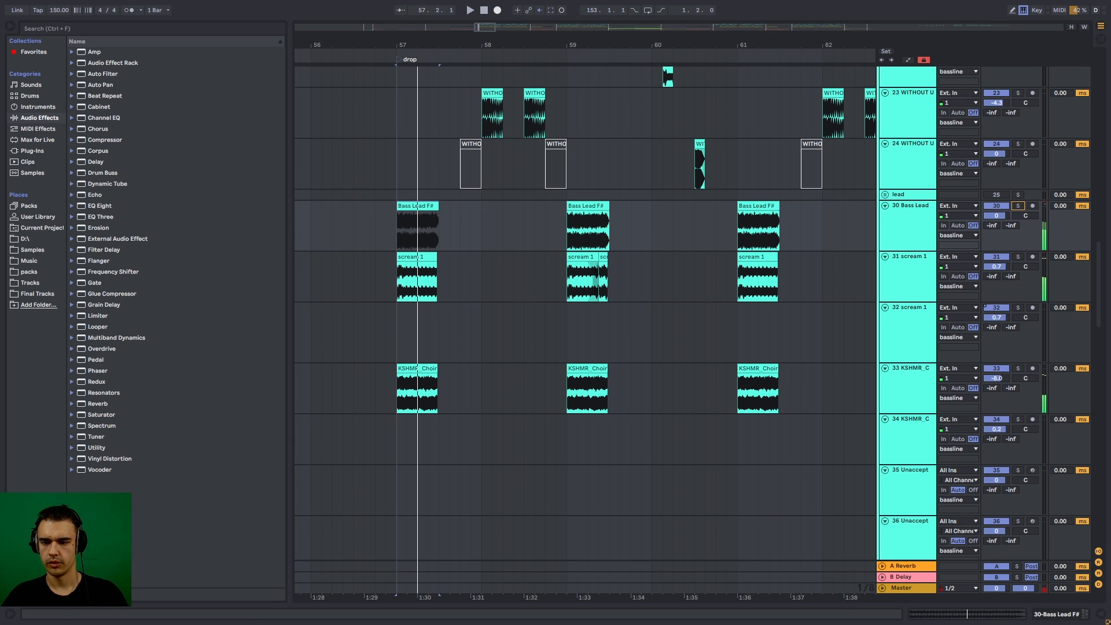
left_click(450, 277)
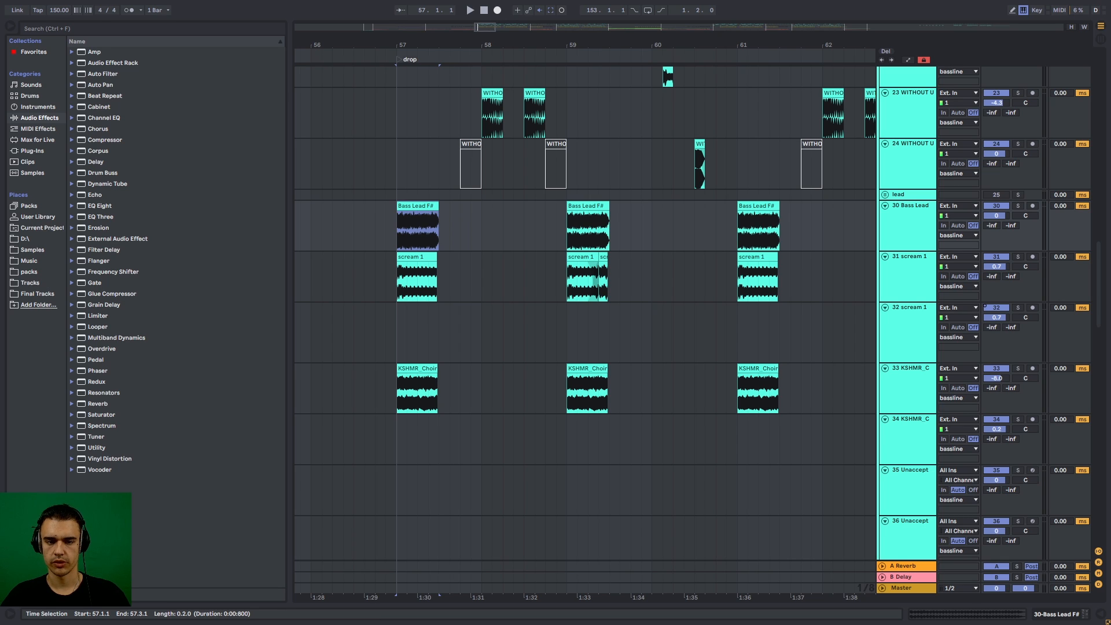
left_click(1018, 205)
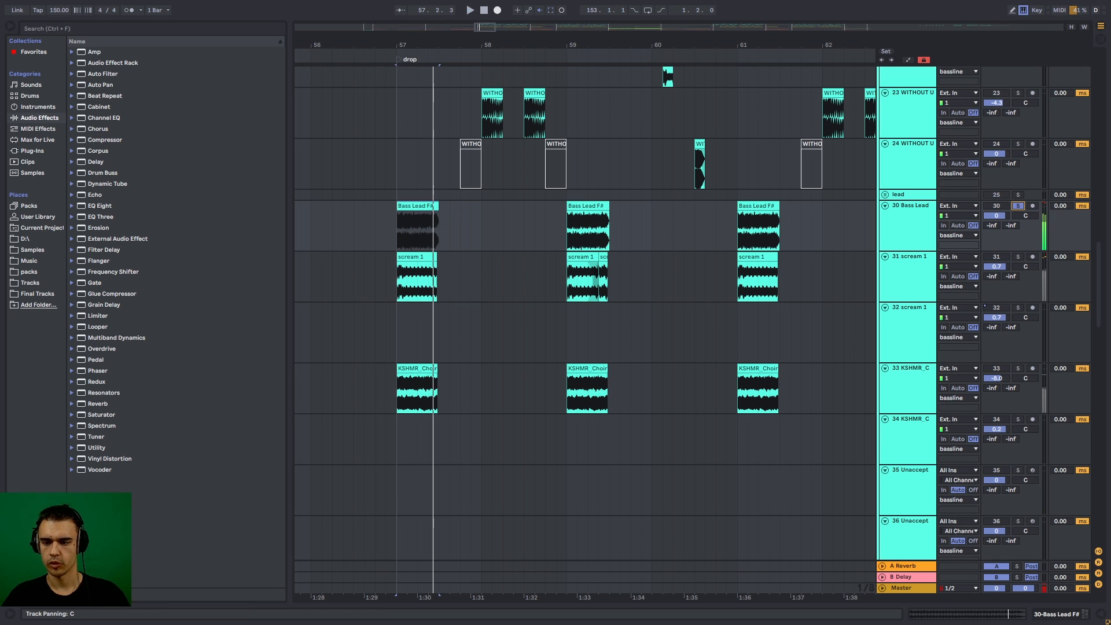
- Solo track 31 scream 1, play its clip at bar 57 and inspect the track's device chain
left_click(1018, 256)
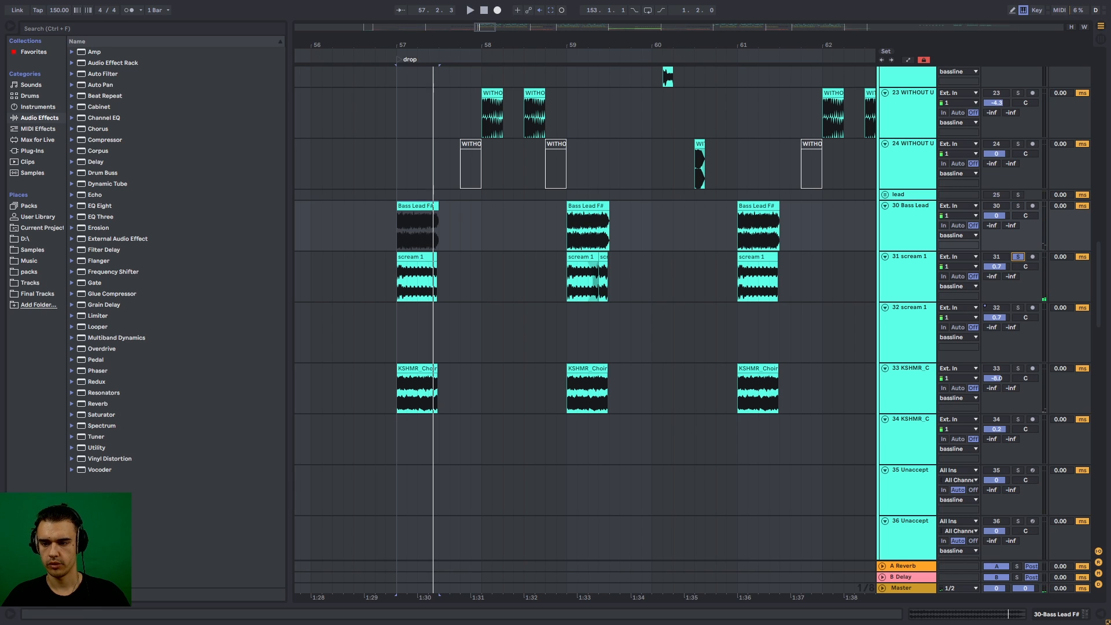
key("space")
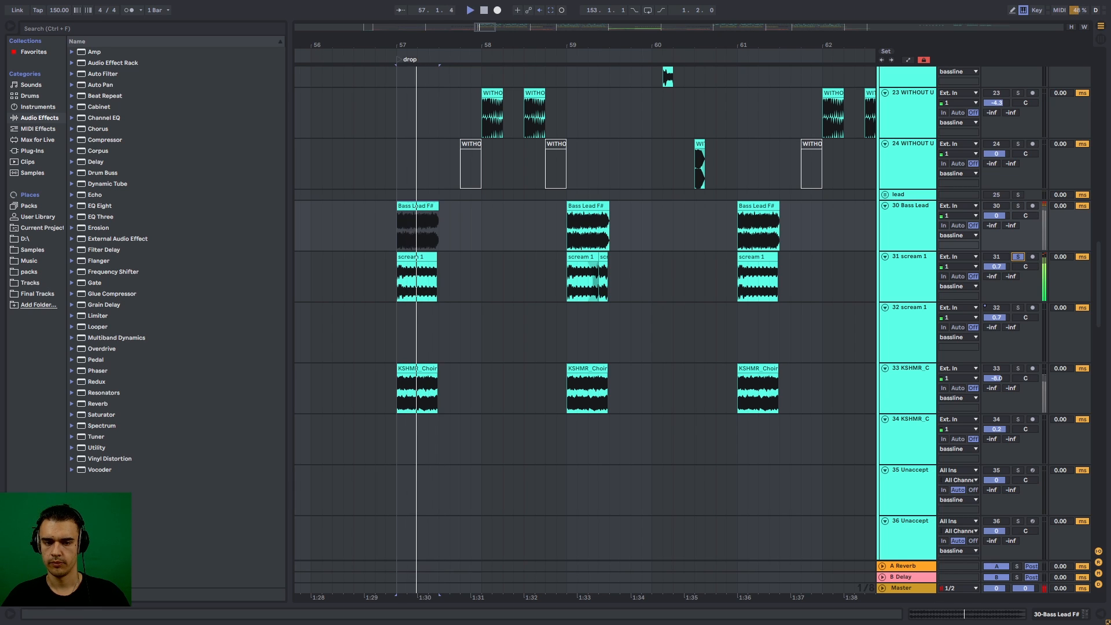
key("space")
double_click(909, 259)
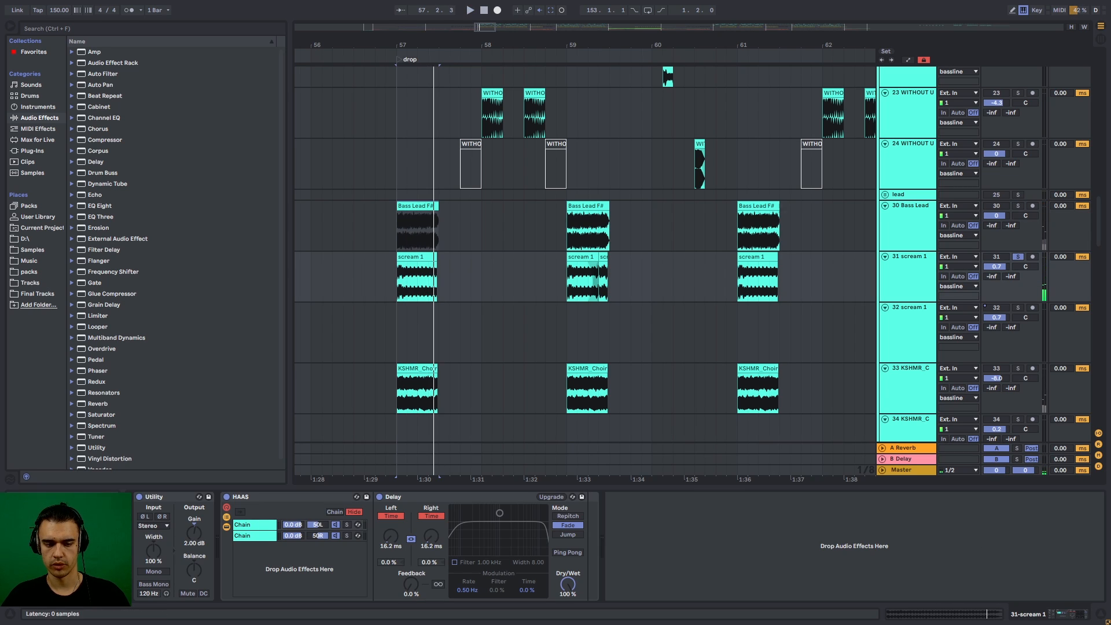
key("ctrl+alt+l")
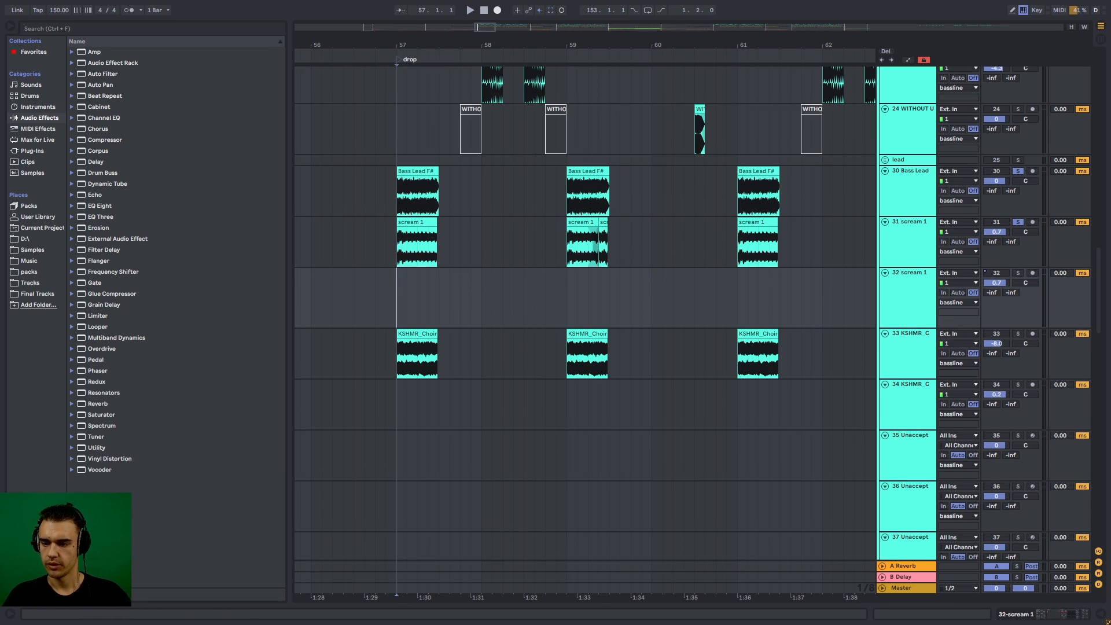
- Solo track 33 KSHMR Choir and play its clip from the start of bar 57
left_click(407, 298)
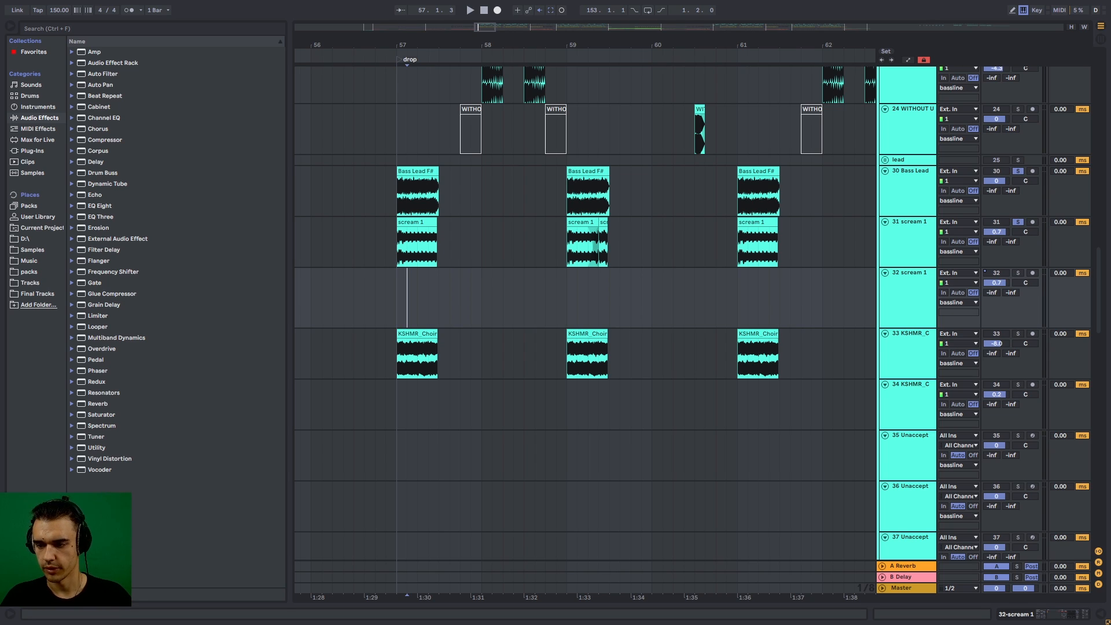
left_click(1017, 333)
key("space")
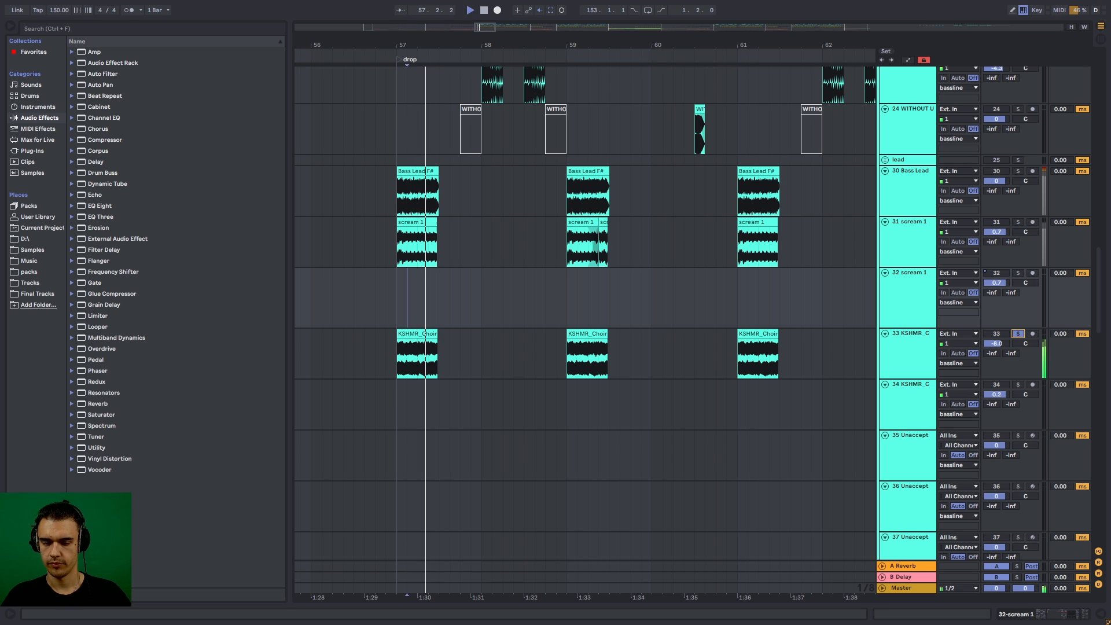
key("space")
left_click(386, 298)
left_click(415, 333)
key("space")
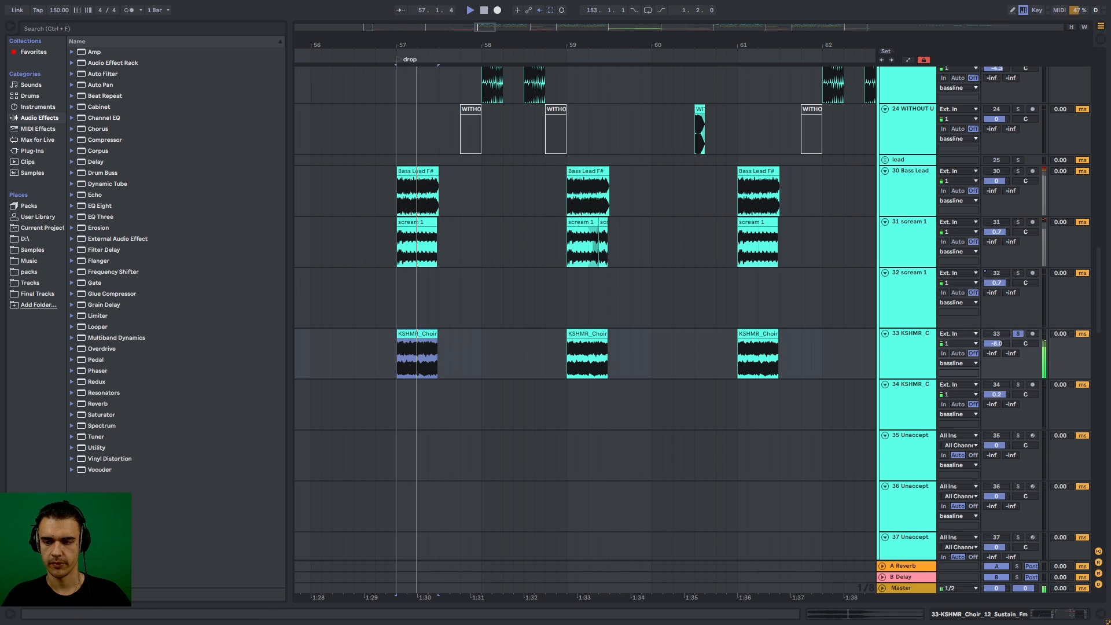
key("space")
- Add tracks 31 scream 1 and 30 Bass Lead to the solo and play all three lead layers together
left_click(1017, 222, "ctrl")
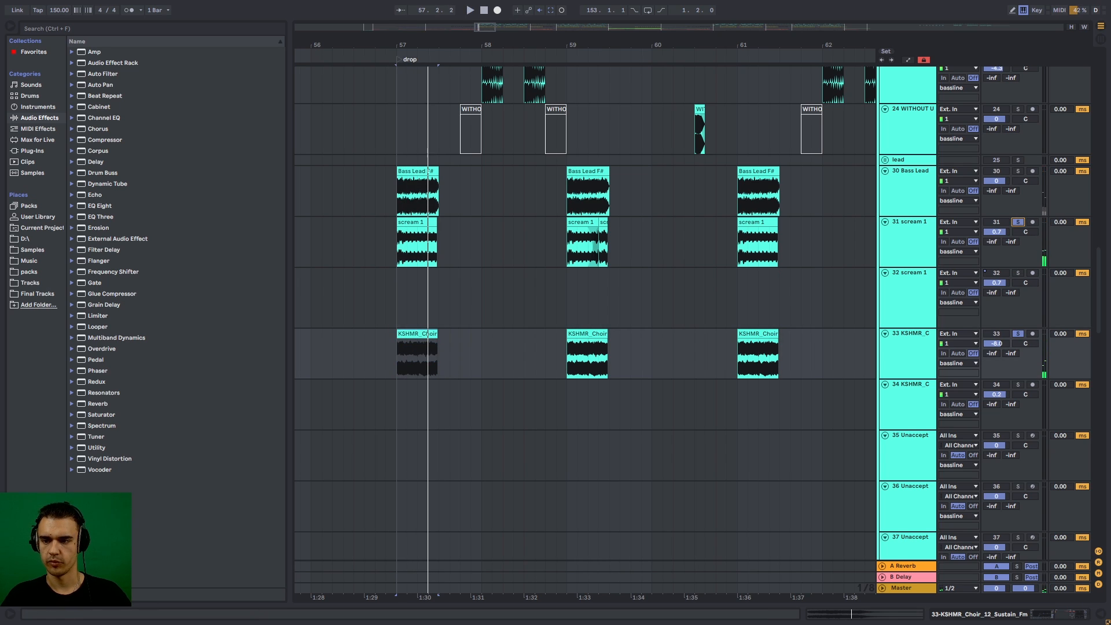
left_click(1018, 171, "ctrl")
key("space")
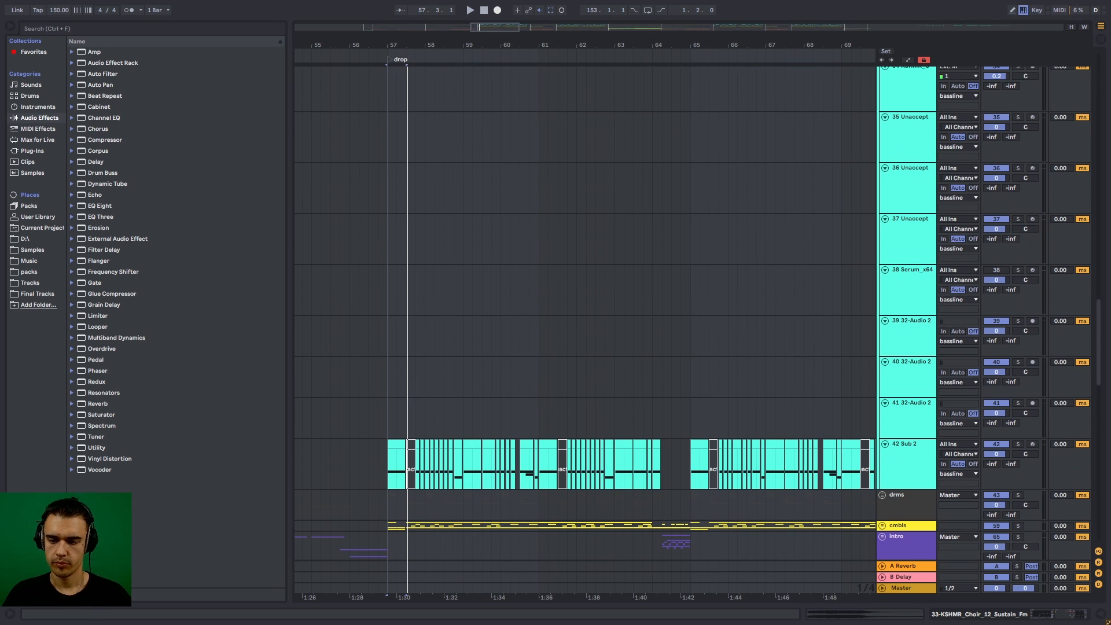
- Show the devices of track 42 Sub 2 and inspect its Serum patch, closing the plug-in window when done
scroll(578, 313, "up", 1)
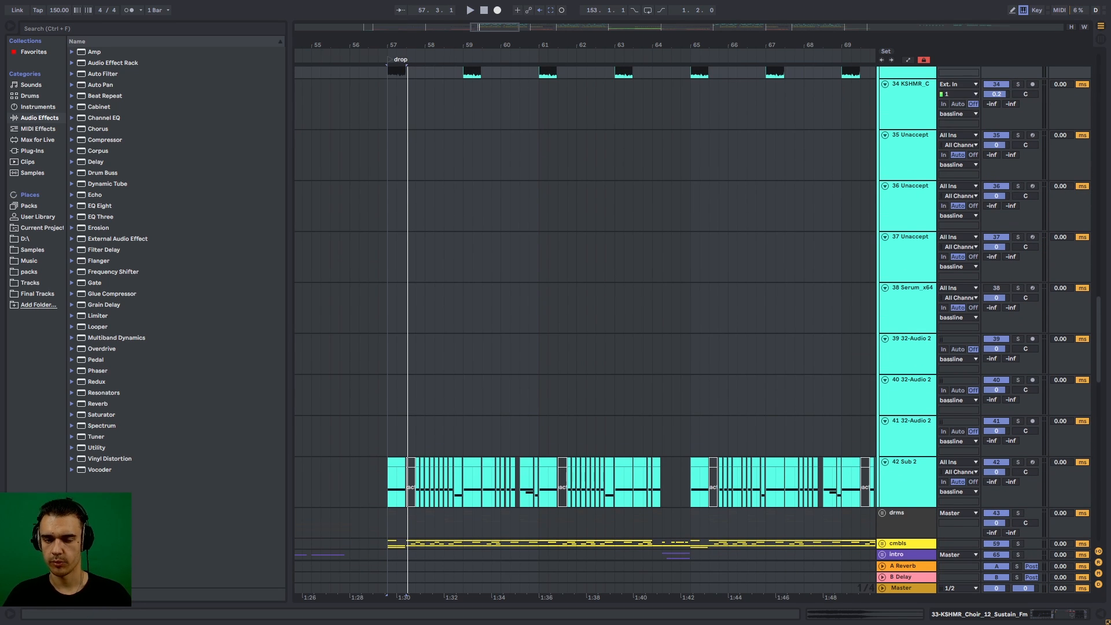
scroll(578, 313, "down", 8)
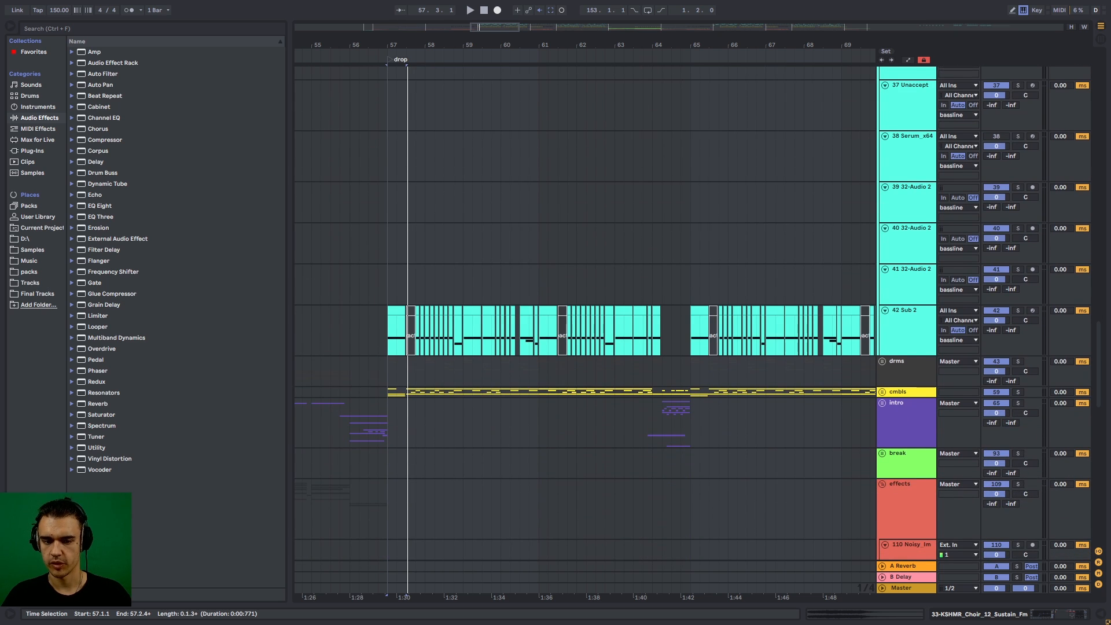
left_click(397, 311)
double_click(907, 311)
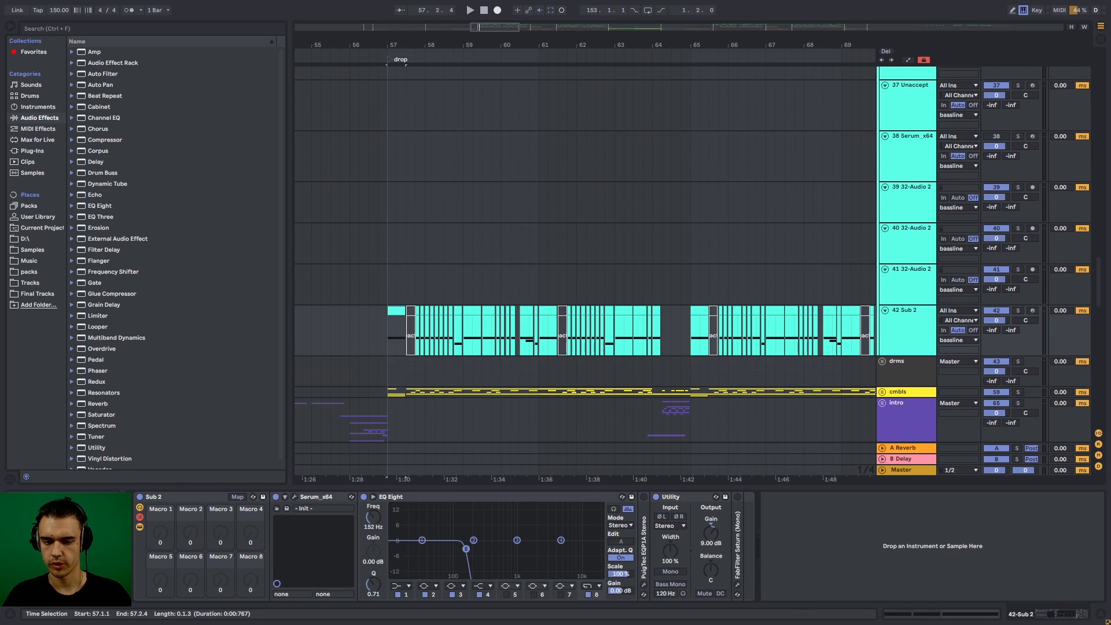
left_click(294, 497)
left_click_drag(277, 73, 401, 51)
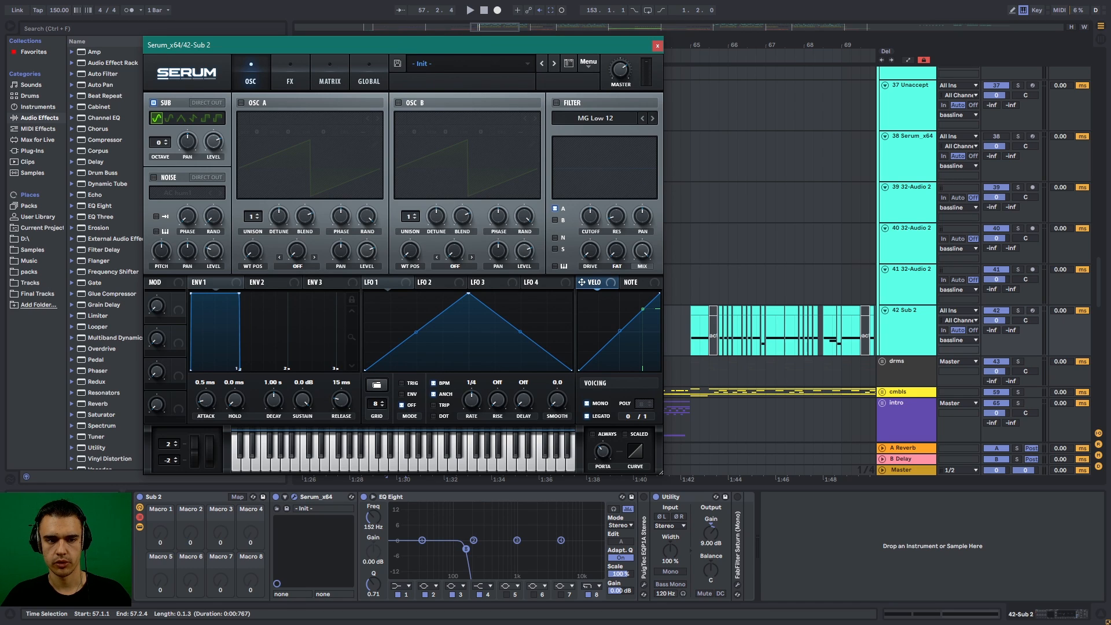
left_click(658, 45)
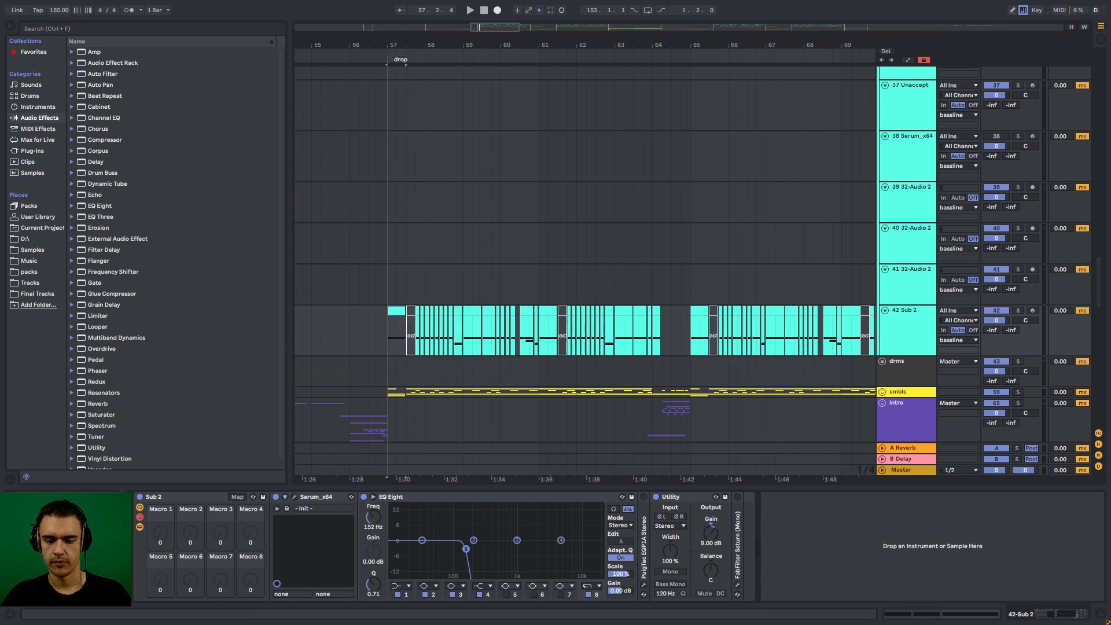
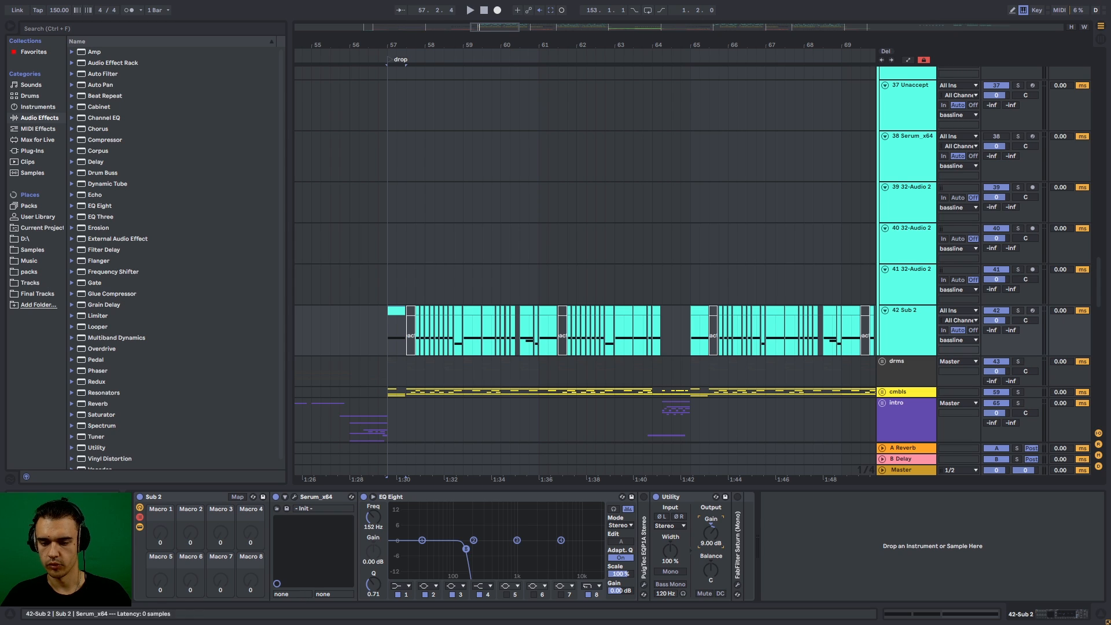
- Solo the Sub 2 track, play it from bar 57 and release the solo
left_click(1018, 310)
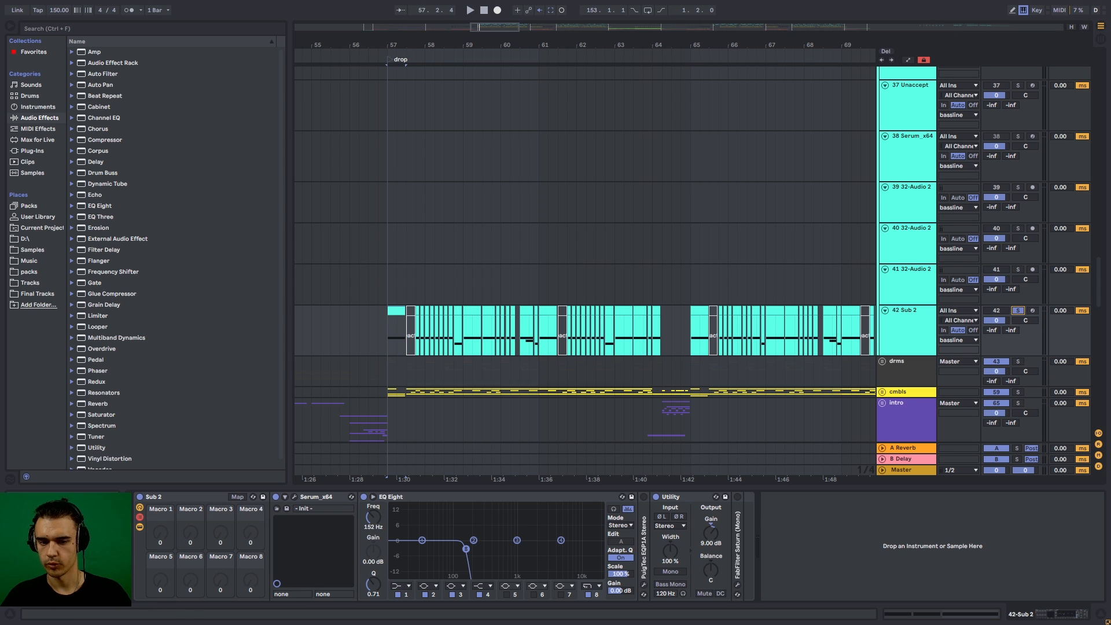
left_click(396, 311)
key("space")
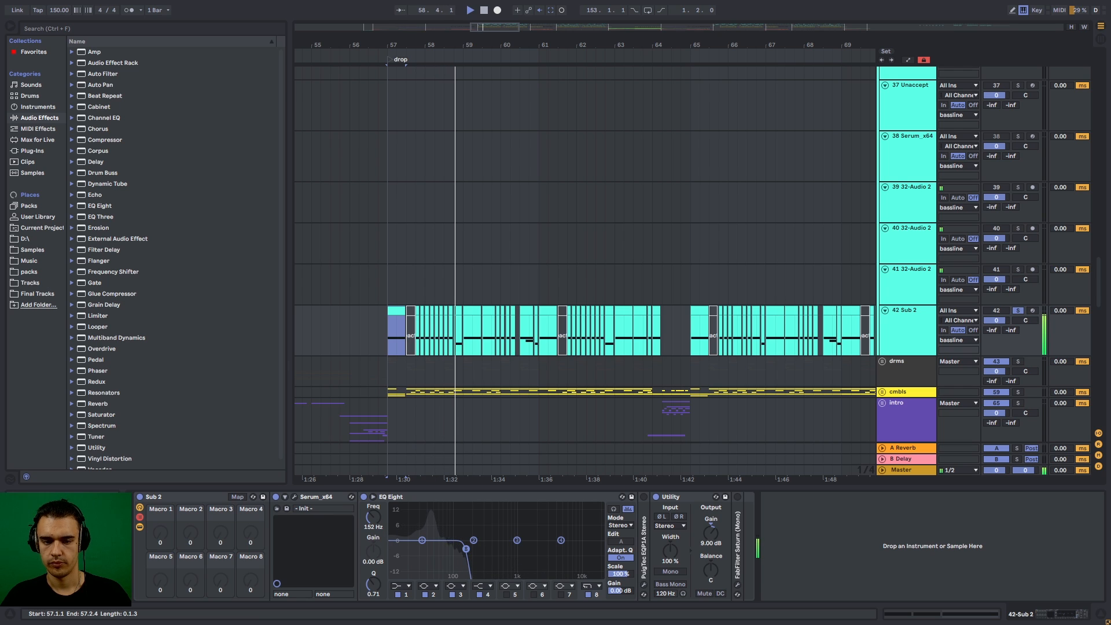
key("space")
left_click(1018, 311)
scroll(1018, 311, "down", 2)
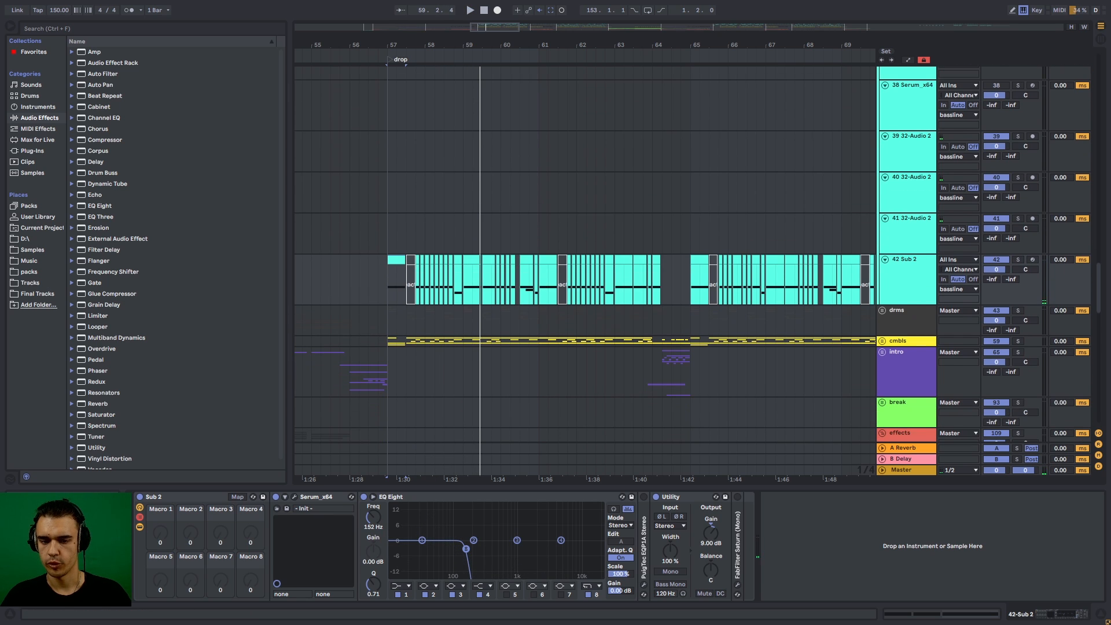
- Unfold the drms group down to its kick and snare layers, play the soloed 45 Kick 2 track and select its clip at bar 57
left_click(882, 310)
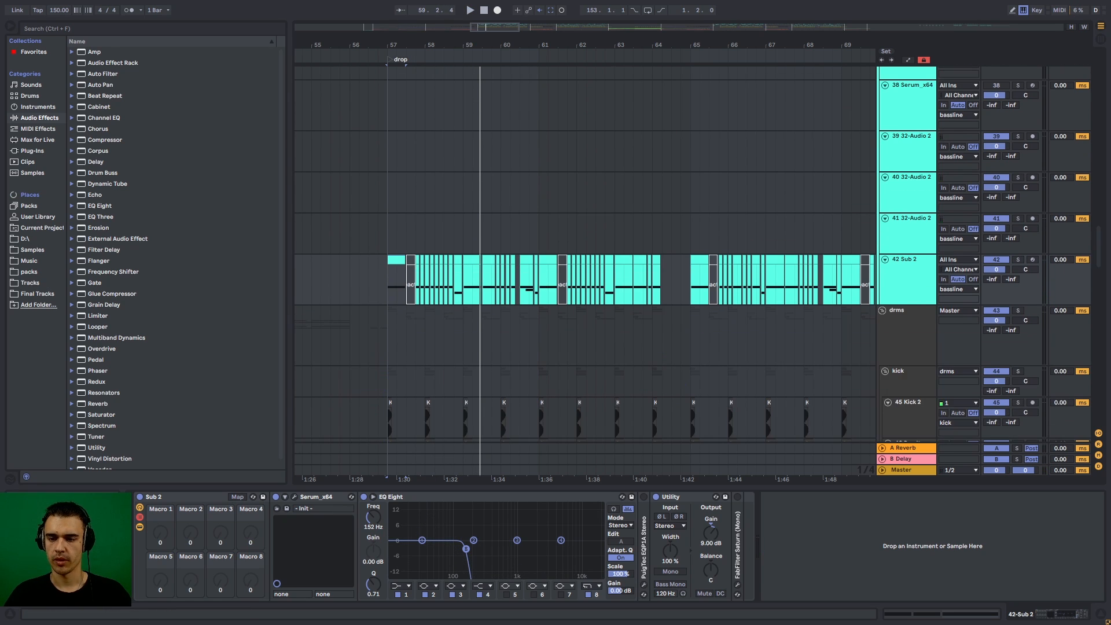
scroll(585, 254, "down", 5)
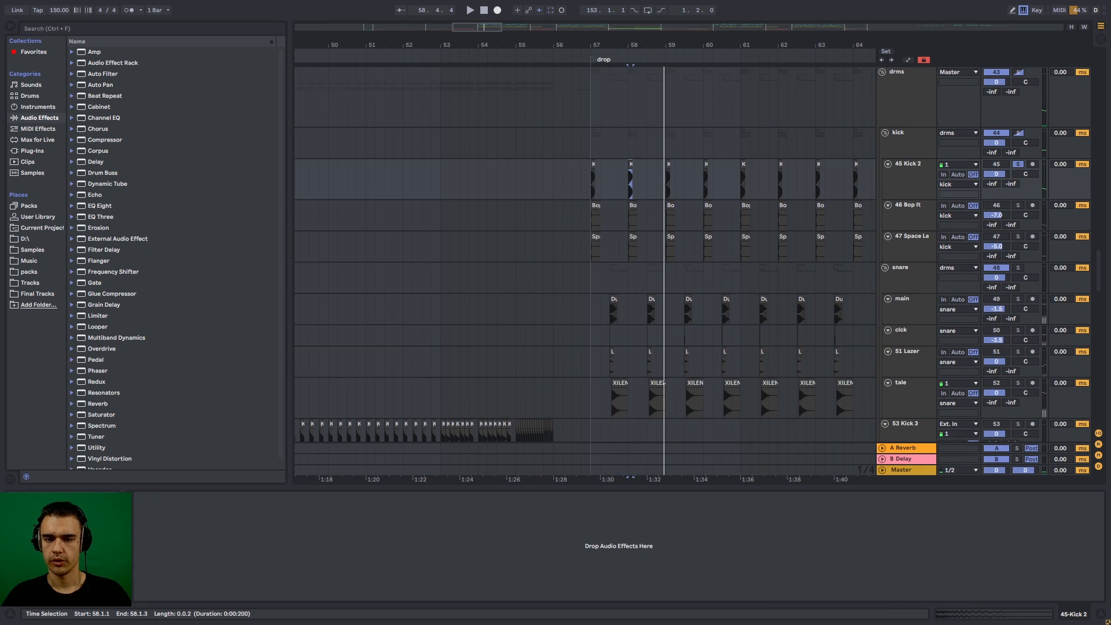
scroll(665, 180, "up", 5)
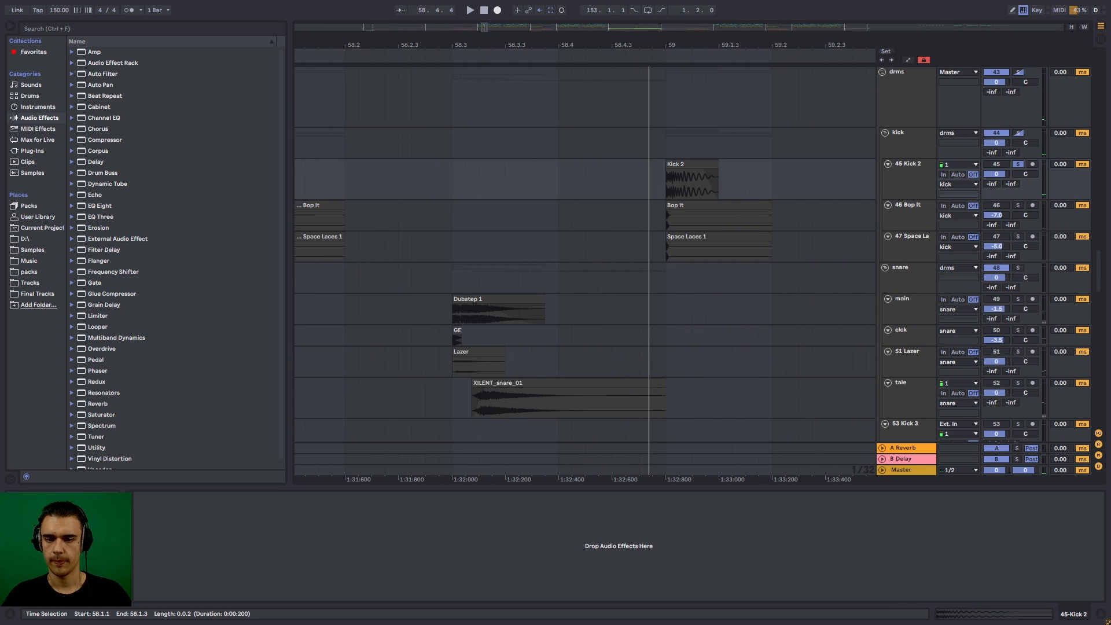
scroll(478, 179, "down", 2)
scroll(372, 180, "down", 4)
scroll(322, 179, "up", 4)
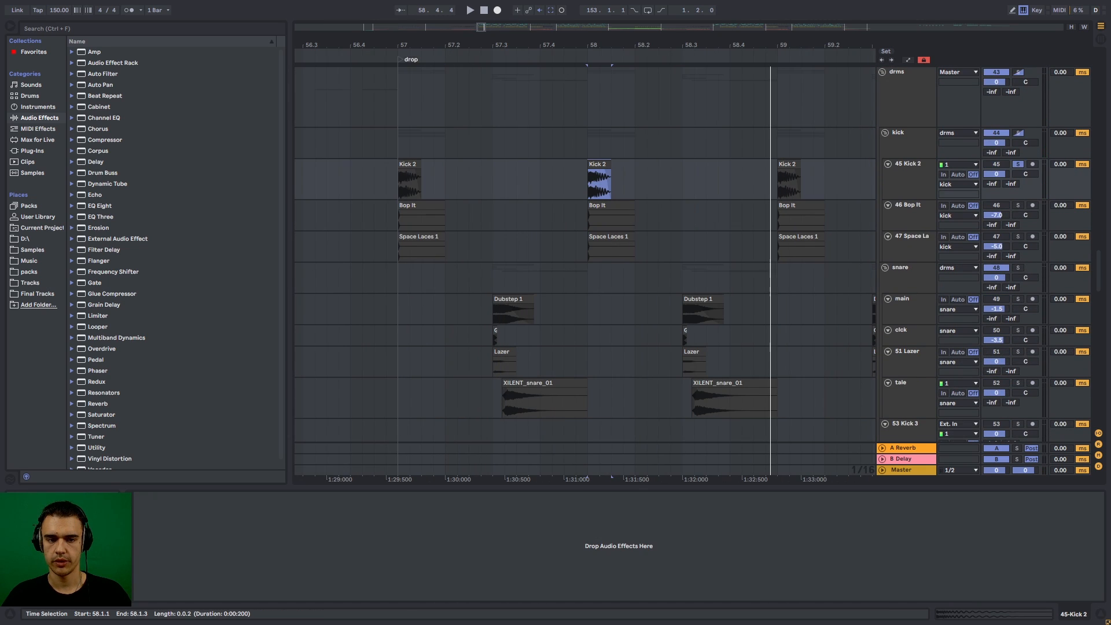
left_click(408, 164)
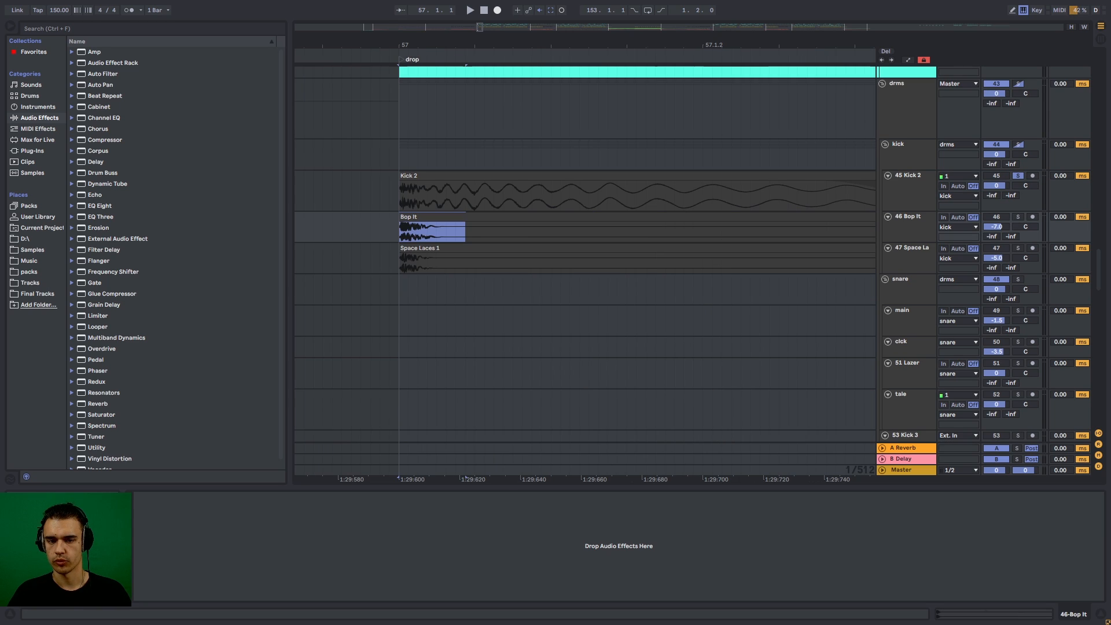
- Solo track 46 Bop It and play its click clip several times from the start of bar 57
left_click(1018, 217)
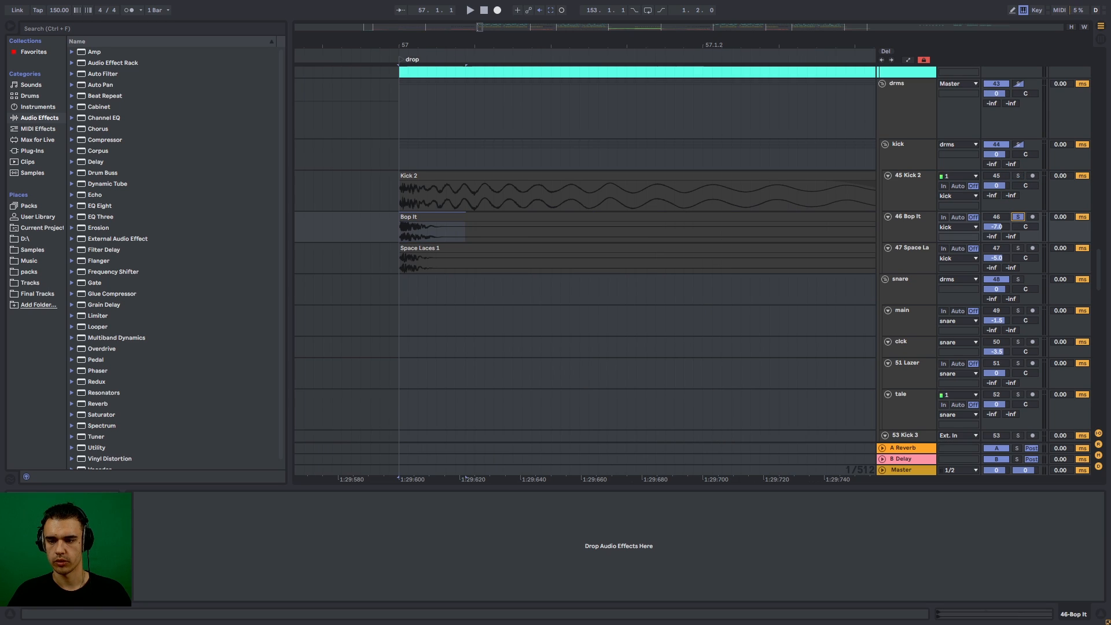
key("space")
key("space")
left_click(433, 217)
key("space")
key("space")
key("space")
key("space")
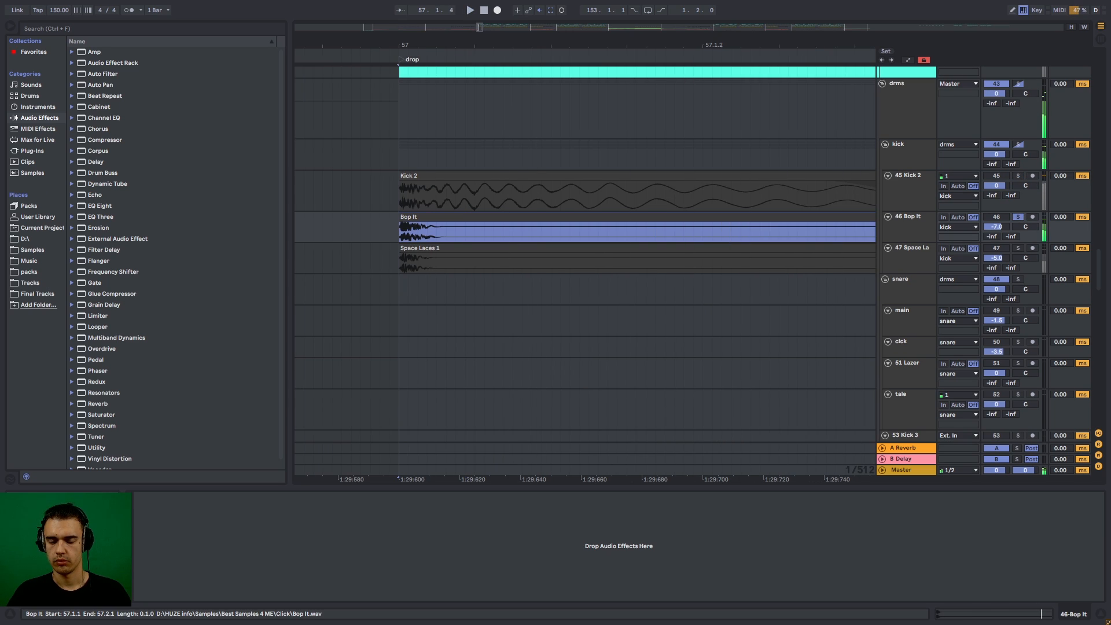
key("minus")
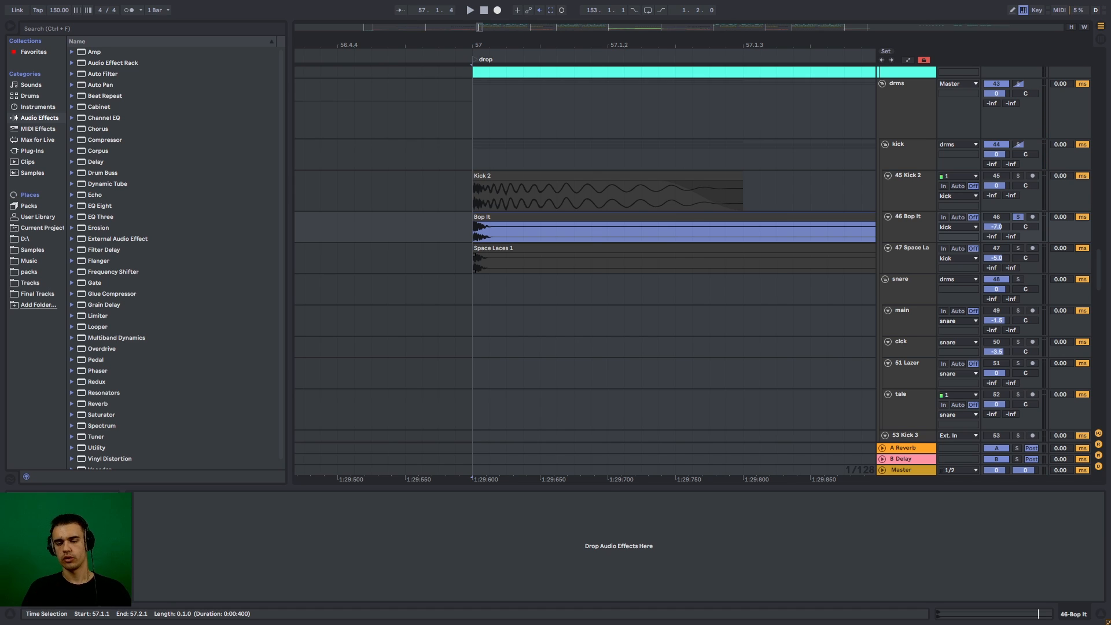
left_click(908, 228)
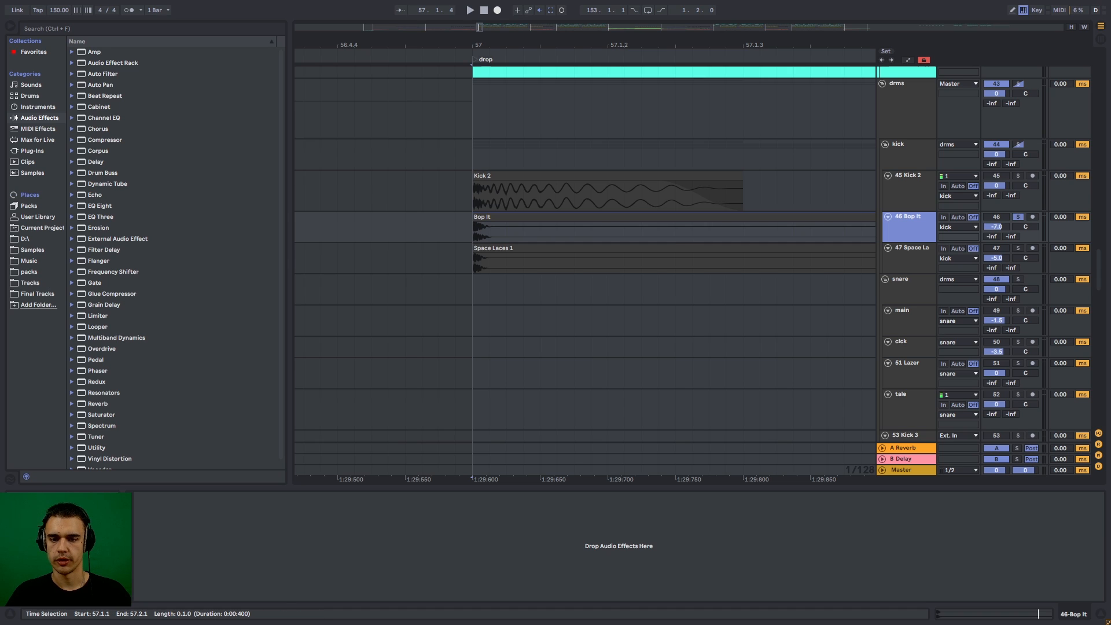
key("space")
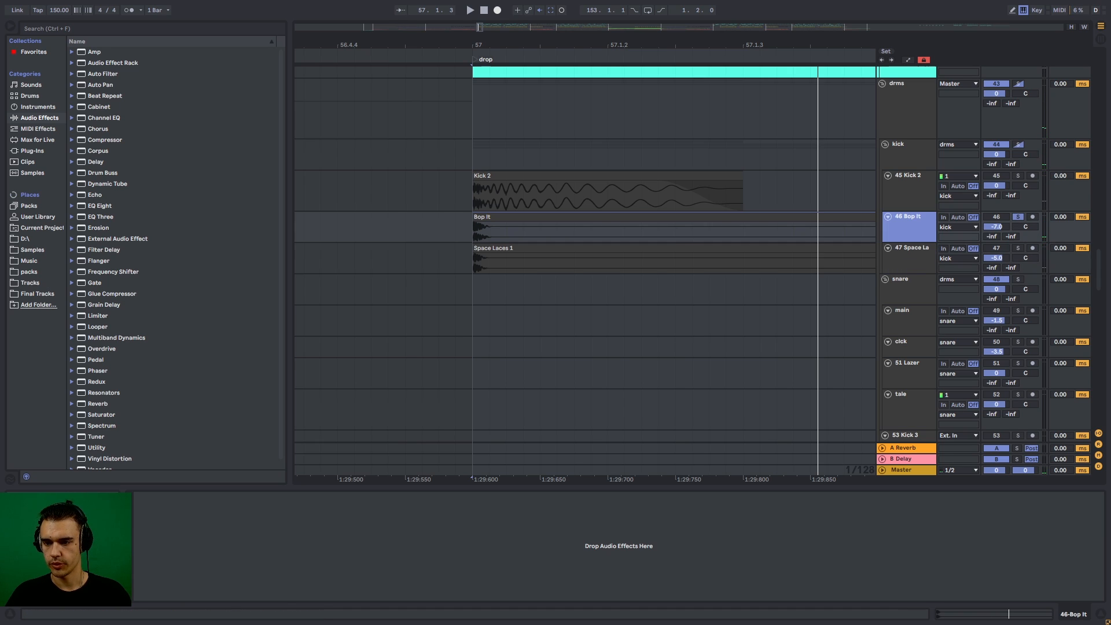
- Add track 47 Space Laces to the solo and play it together with 46 Bop It from bar 57
left_click(911, 249)
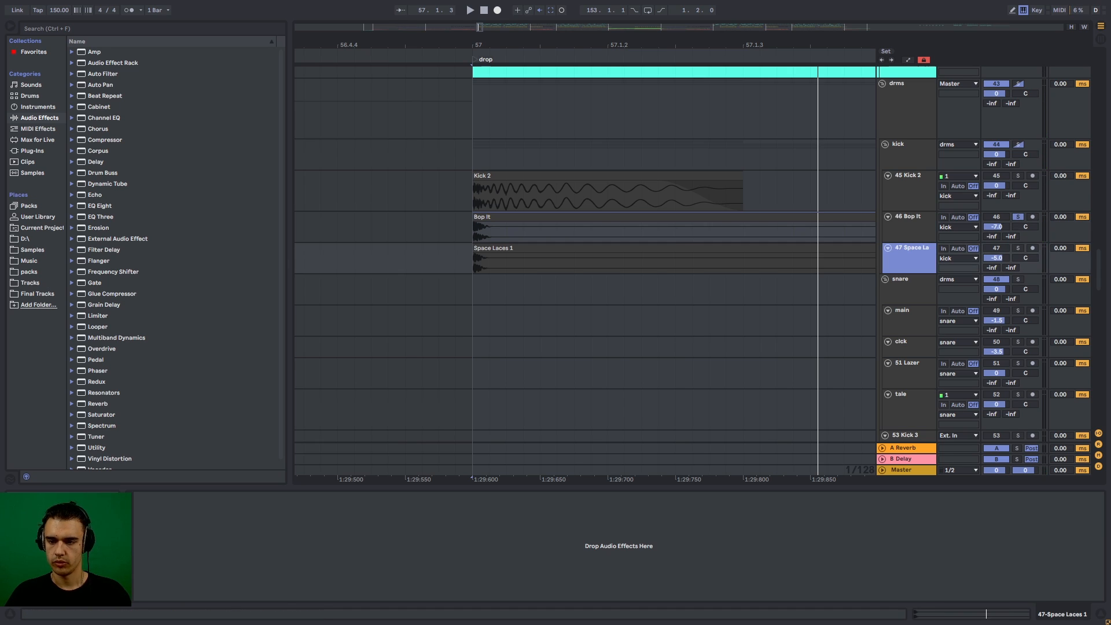
left_click(909, 217)
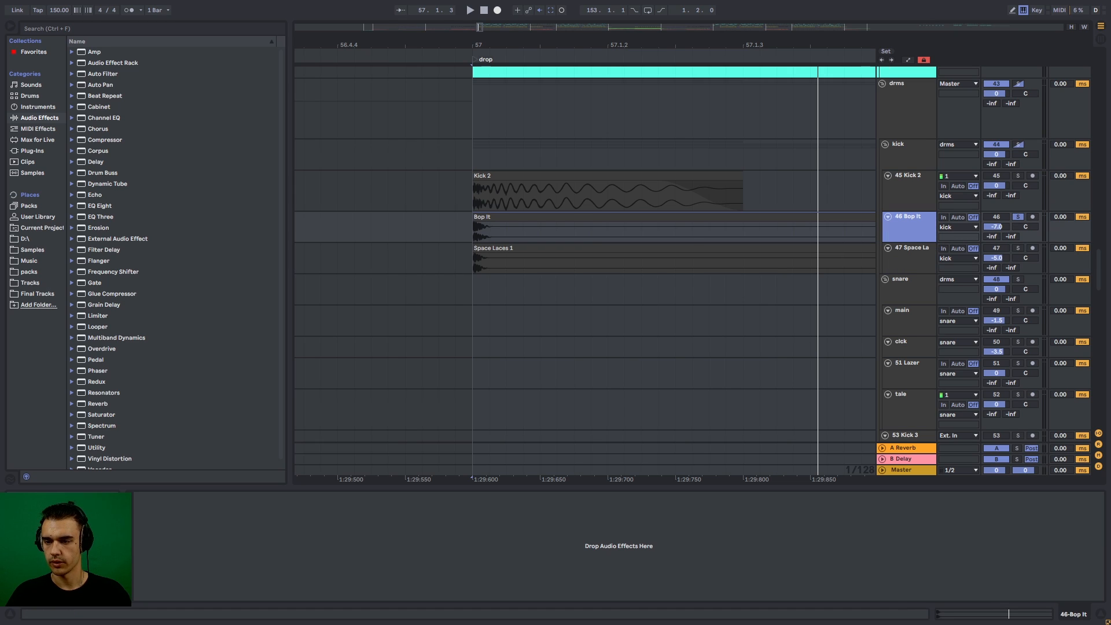
left_click(1018, 248, "ctrl")
key("space")
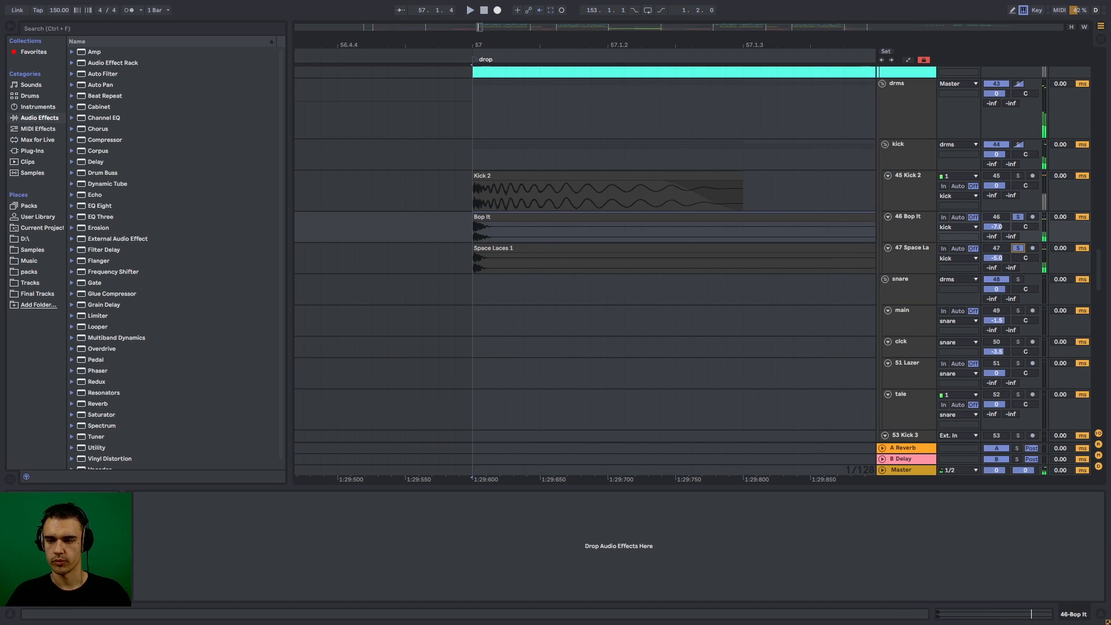
- Solo track 45 Kick 2 and play it alone, and solo the kick group to hear all its layers combined
left_click(1018, 176)
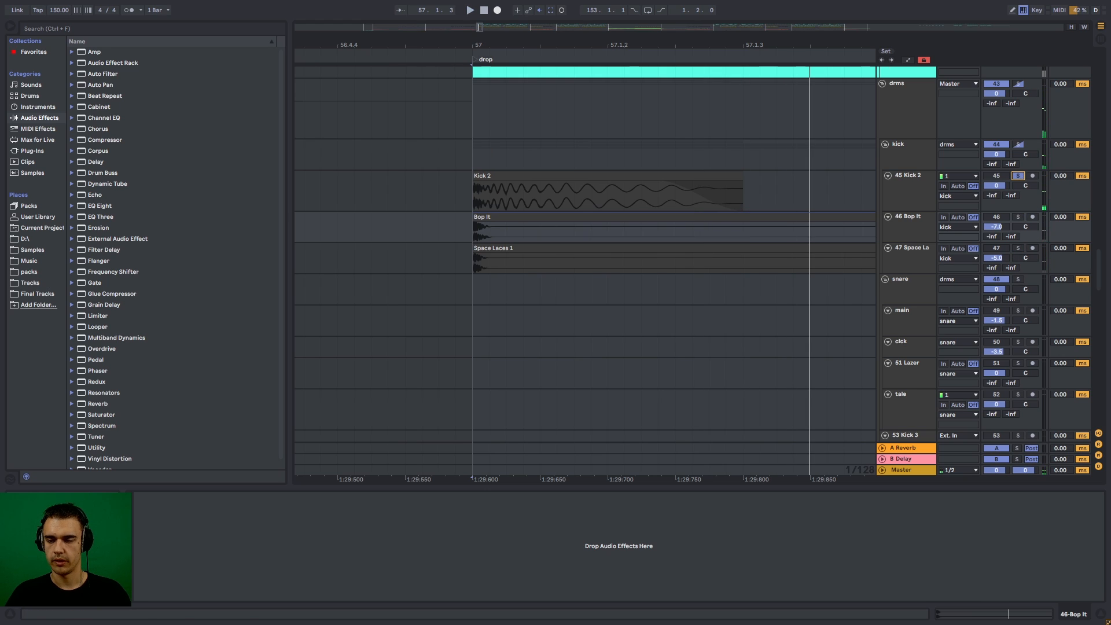
key("space")
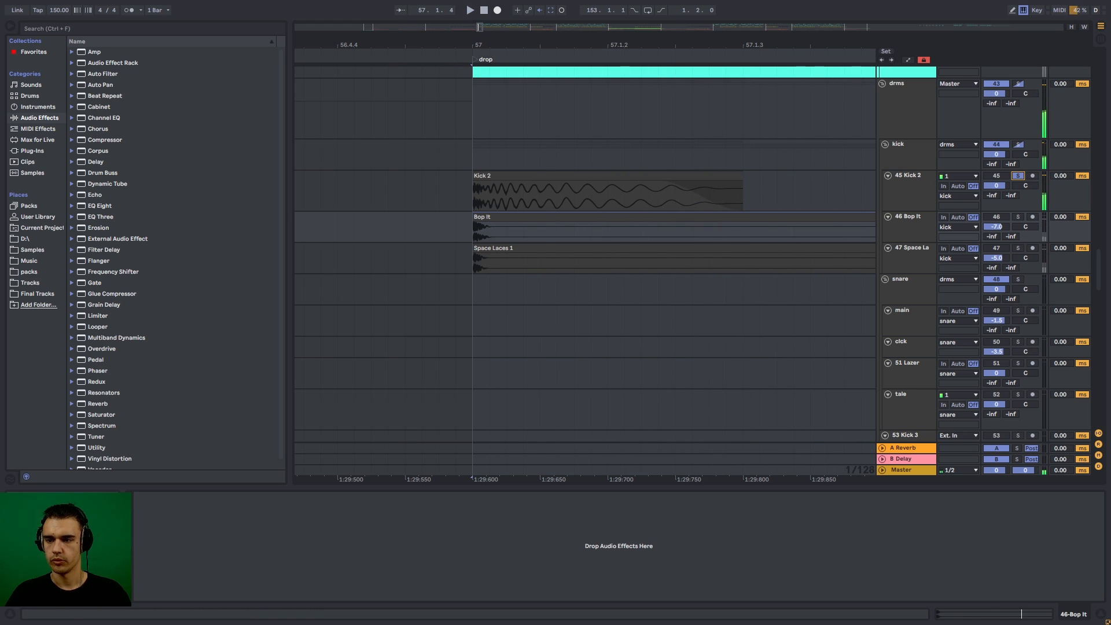
left_click(1018, 145)
key("space")
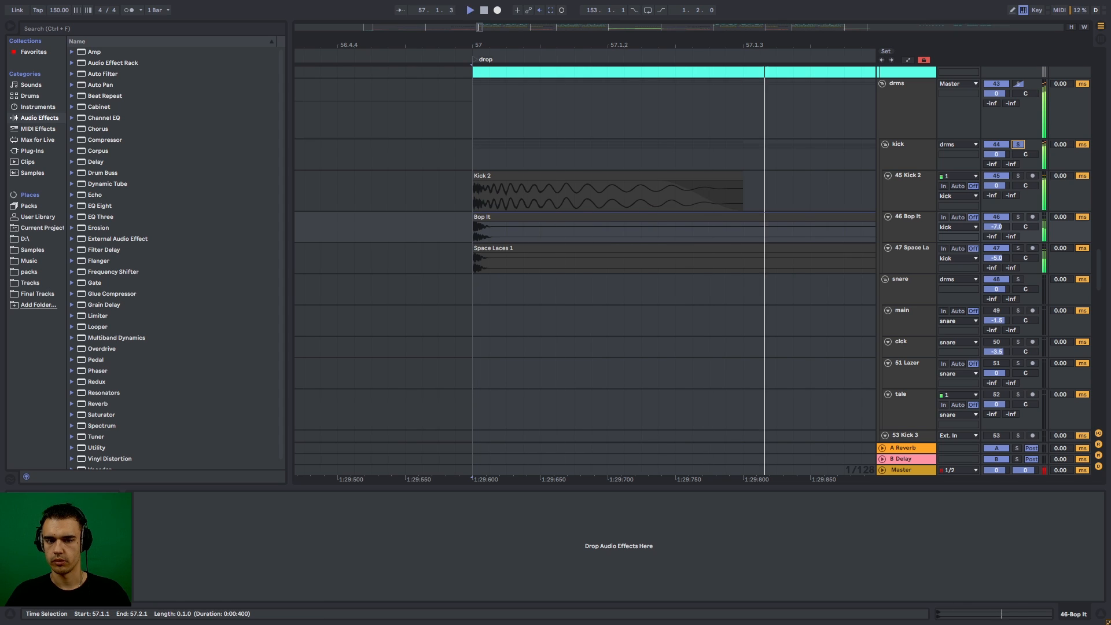
key("space")
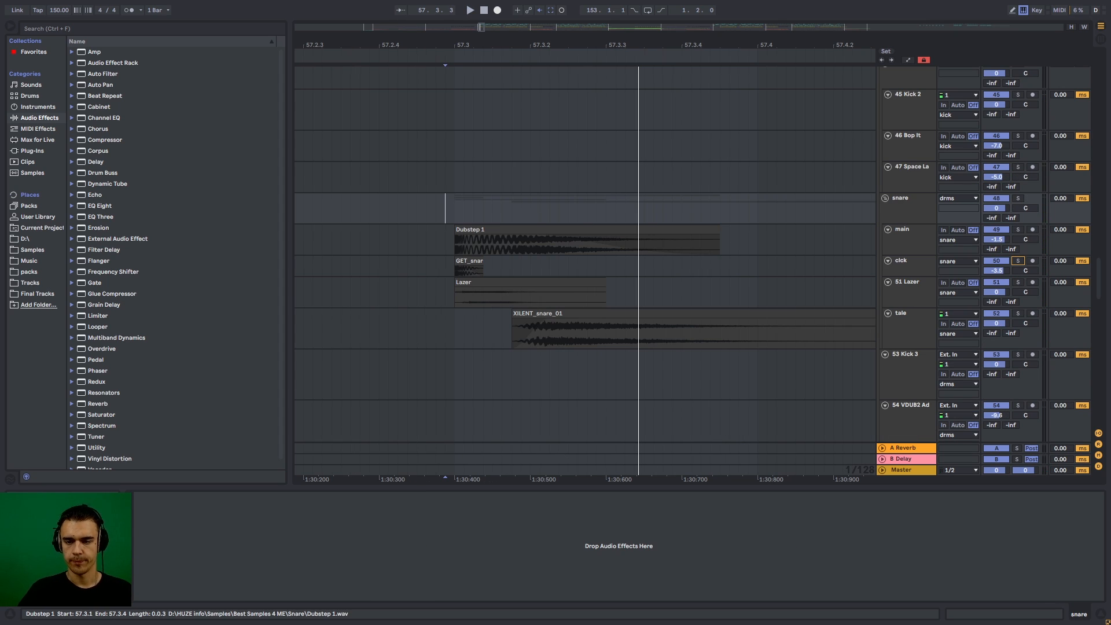
- Show the devices of the main snare track, solo it and play the Dubstep 1 clip from just before 57.3
left_click(521, 230)
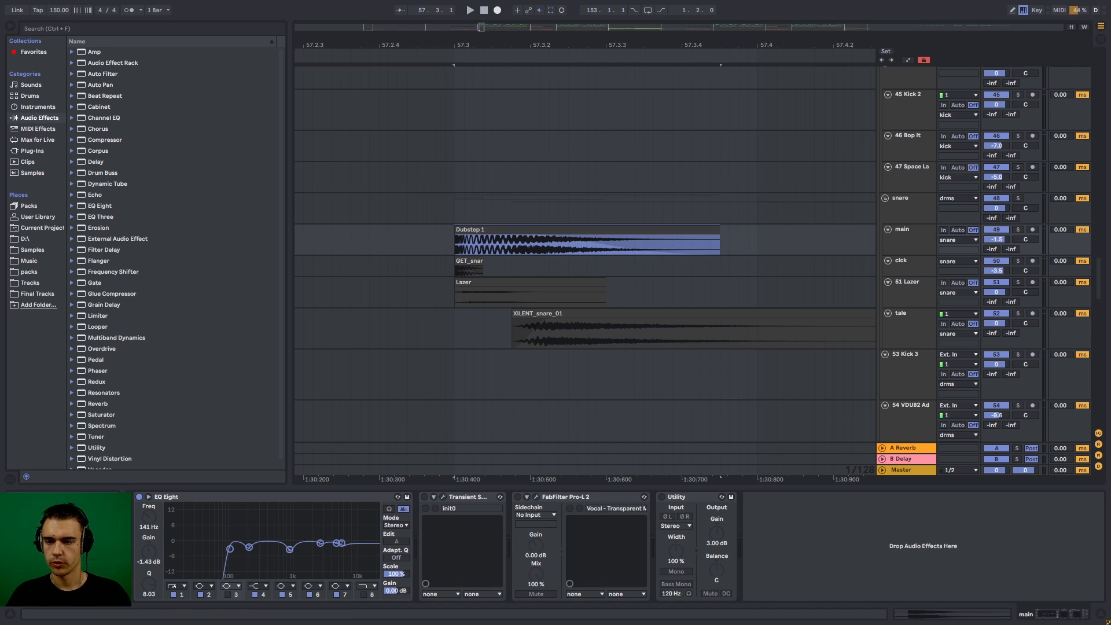
left_click(1018, 230)
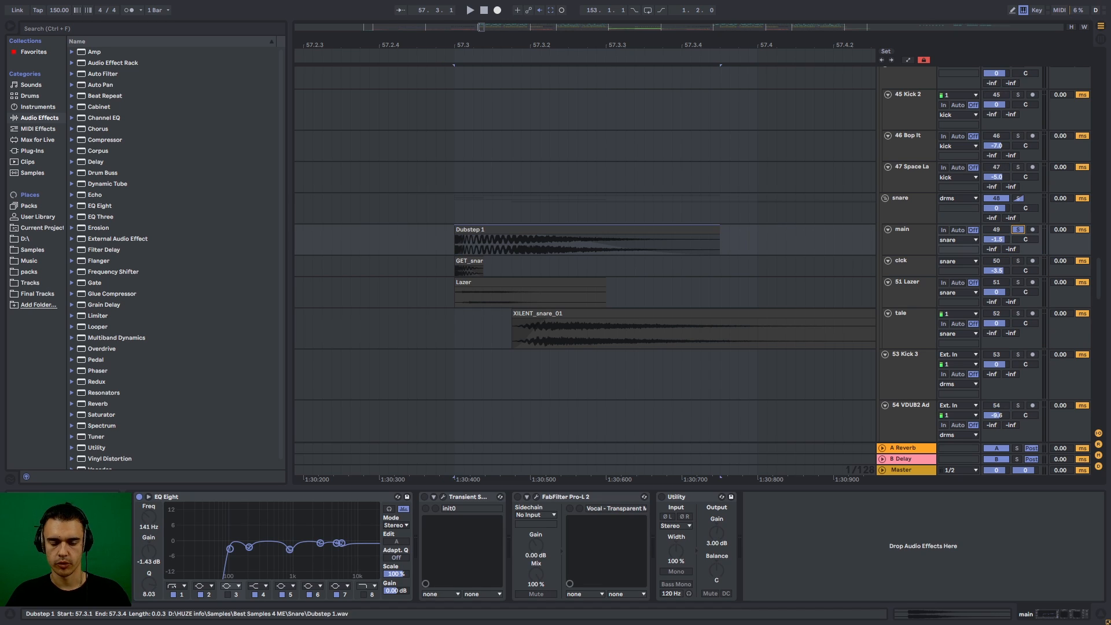
left_click(426, 241)
key("space")
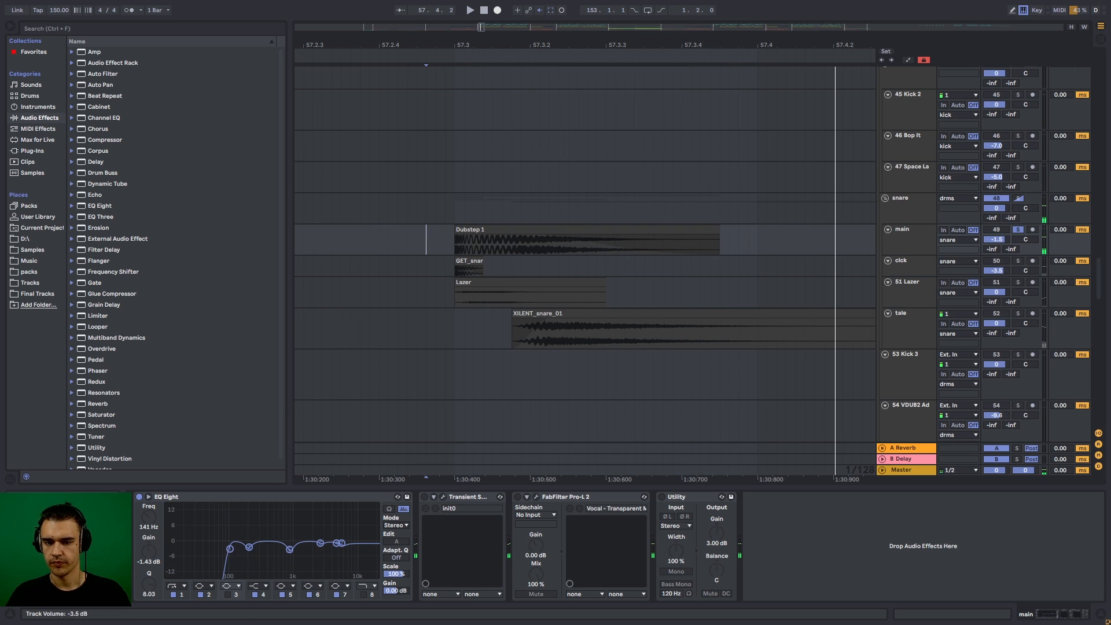
key("space")
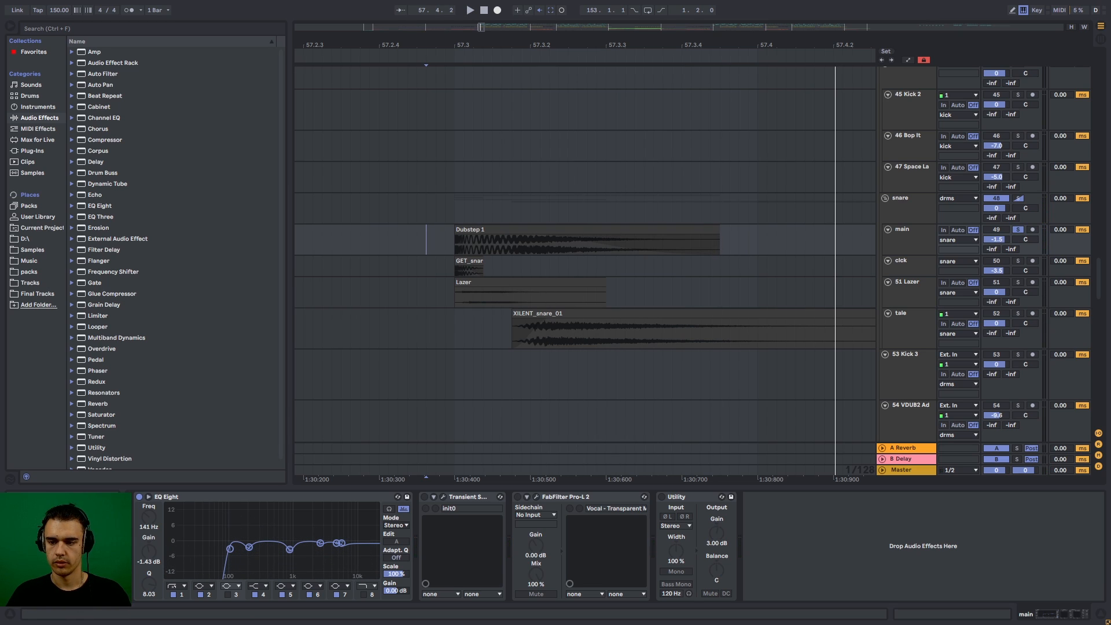
- Solo the snare's click layer and play it alone and combined with the main layer
left_click(1018, 261)
key("space")
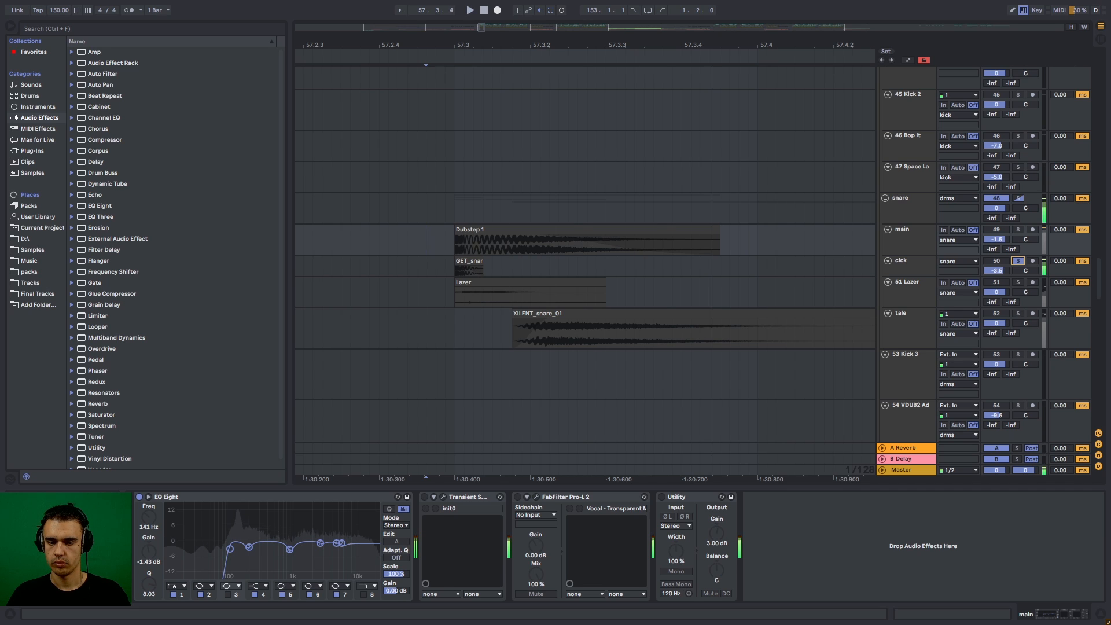
key("space")
key("space")
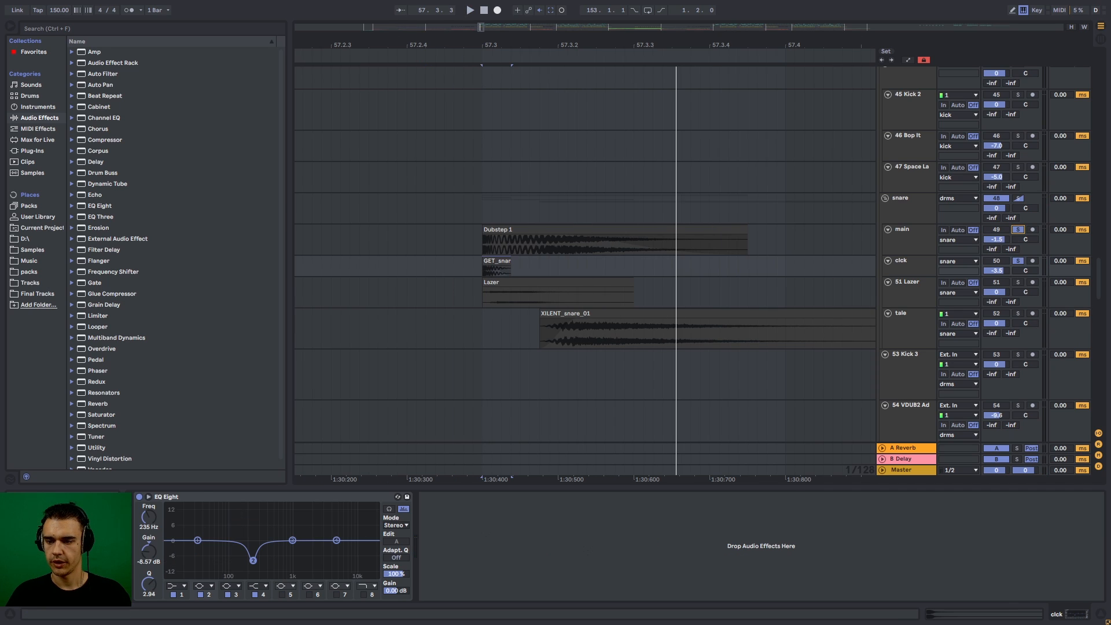
- Solo the 51 Lazer and tale snare layers and play them from 57.3, separately and together
left_click(1018, 282)
key("space")
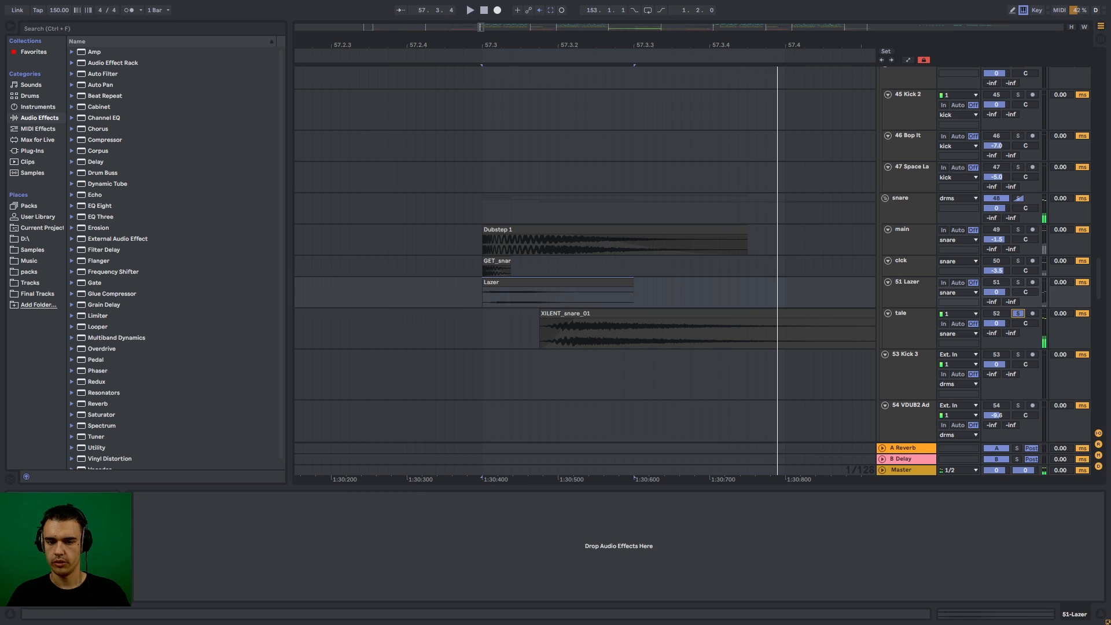
key("plus")
key("plus")
key("minus")
key("minus")
key("minus")
key("minus")
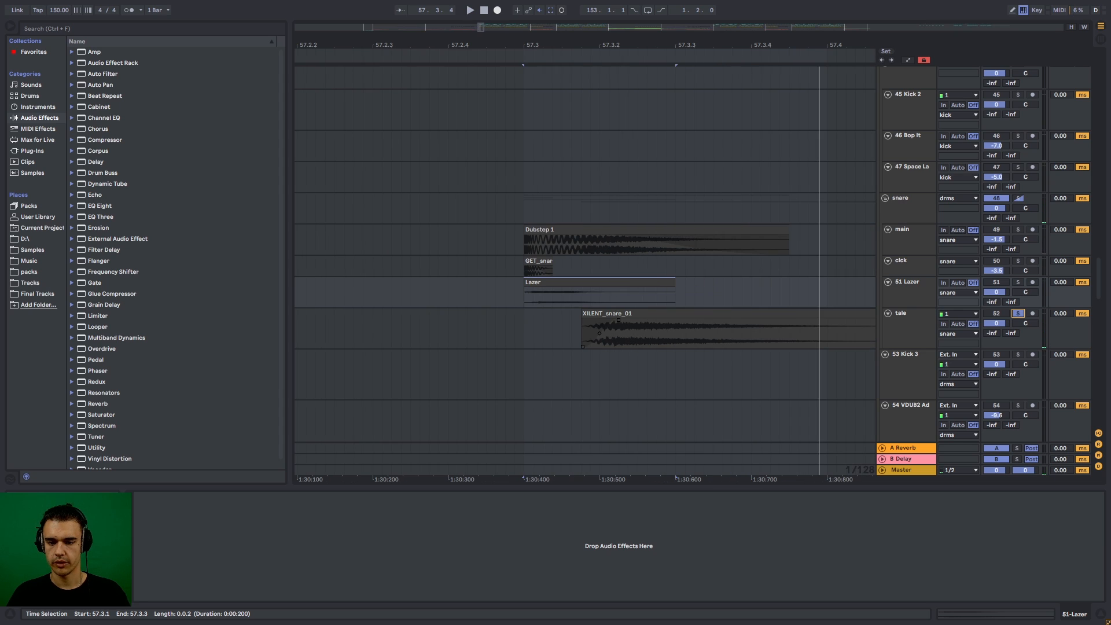
key("plus")
key("space")
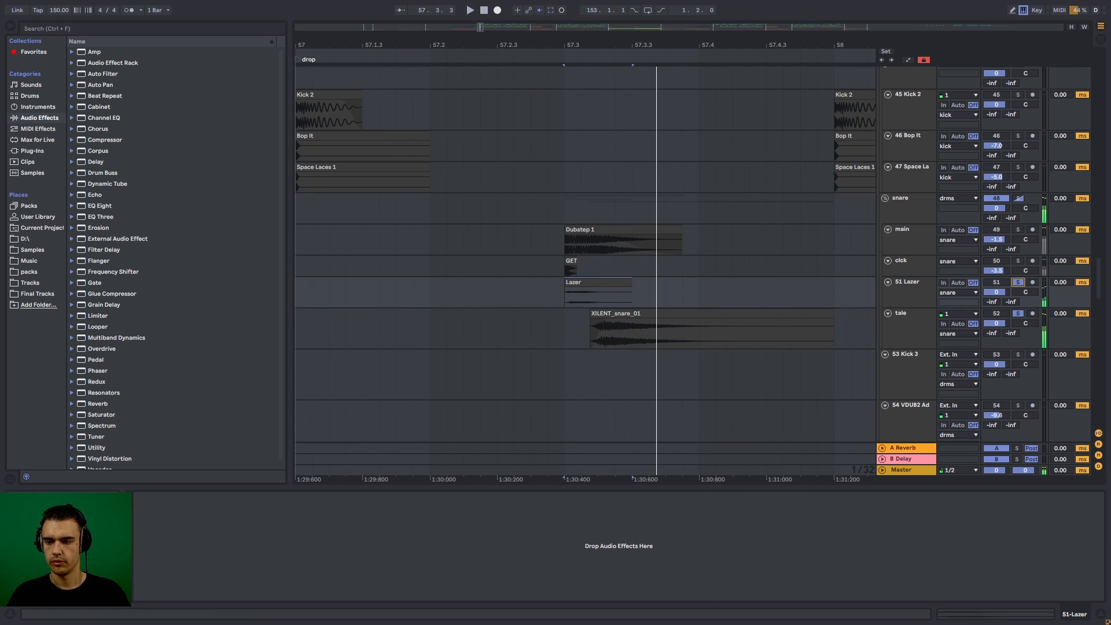
- Add the click and main tracks to the solo and play all four snare layers together from 57.3
left_click(1018, 261, "ctrl")
left_click(1018, 230, "ctrl")
left_click(565, 209)
key("space")
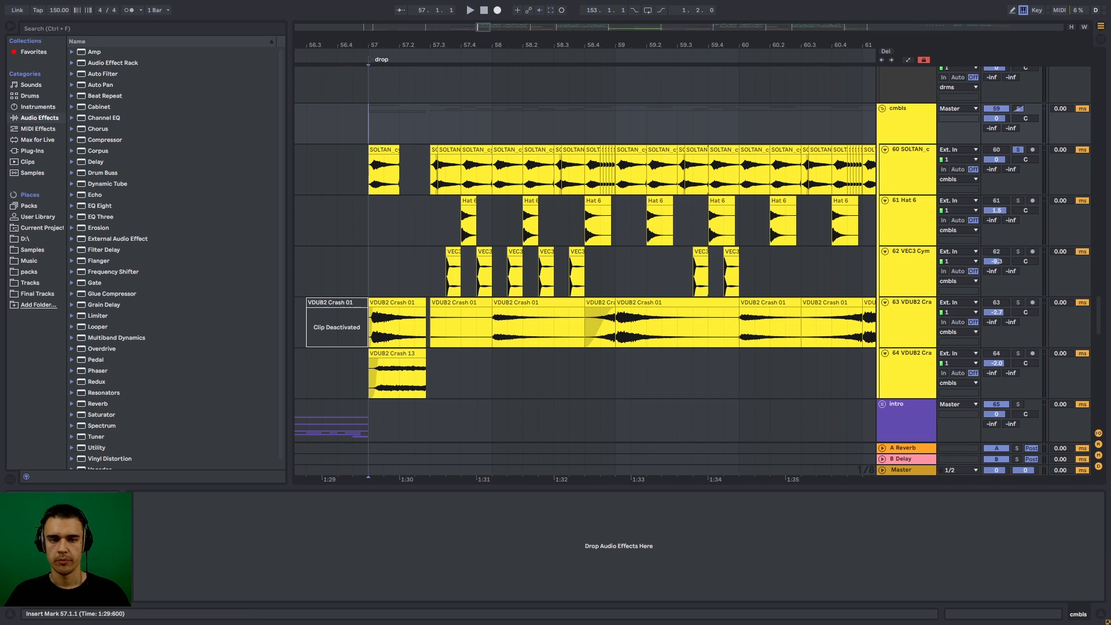
- Play the soloed 60 SOLTAN cymbal loop in the cmbls group from bar 57, and solo and play track 61 Hat 6
left_click(523, 124)
left_click_drag(368, 175, 554, 175)
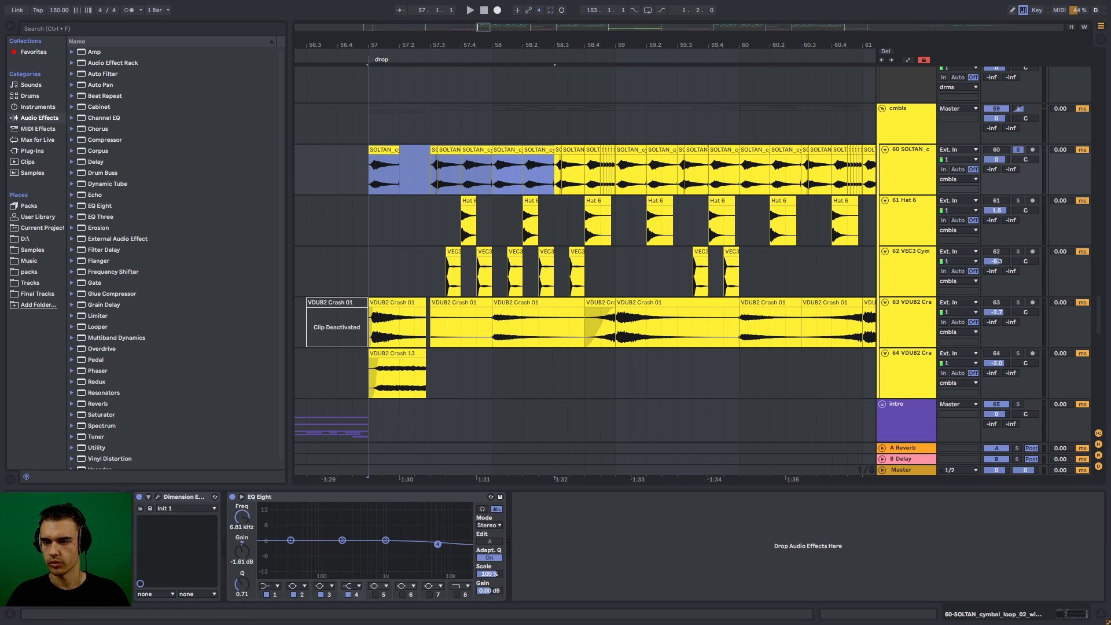
key("0")
key("space")
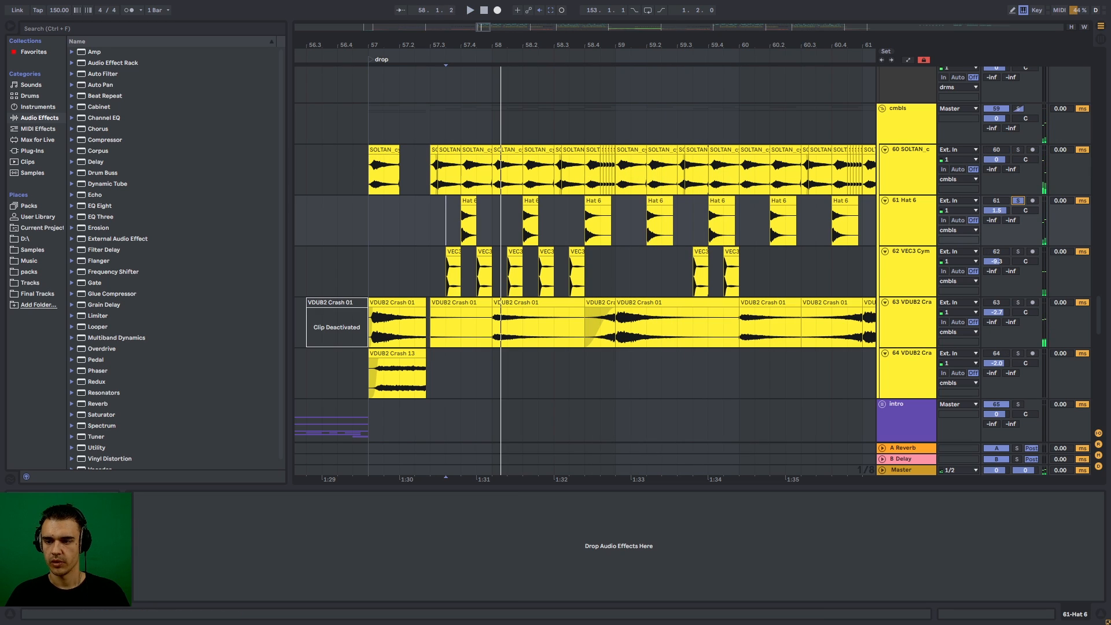
key("space")
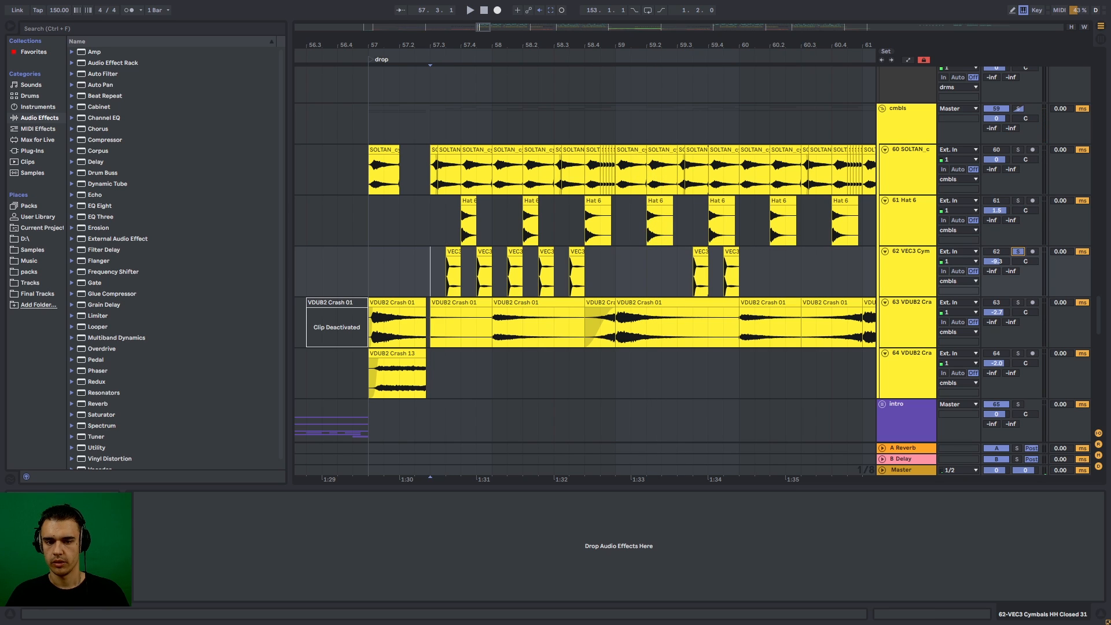
- Play the soloed 62 VEC3 Cymbals track from 57.3, alone and together with track 61 Hat 6
key("plus")
key("plus")
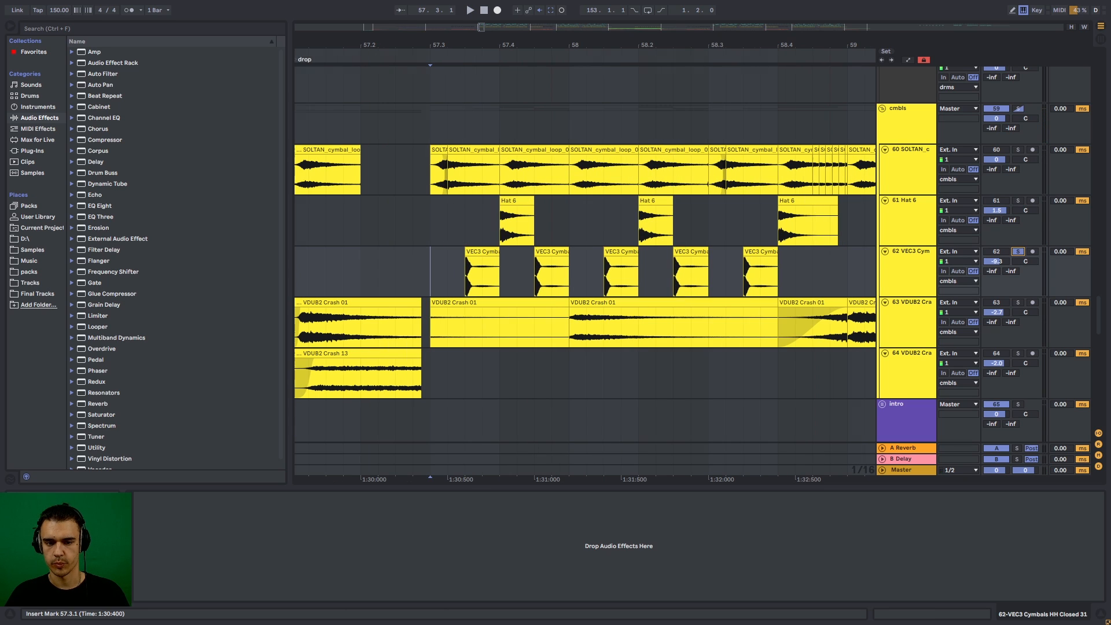
key("space")
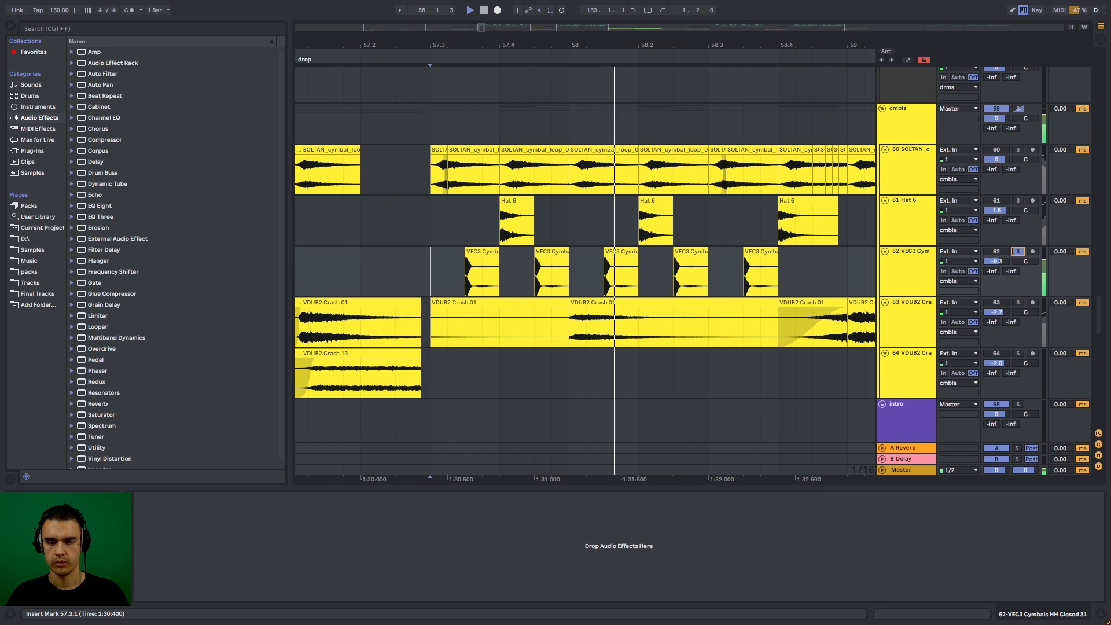
key("space")
key("minus")
key("minus")
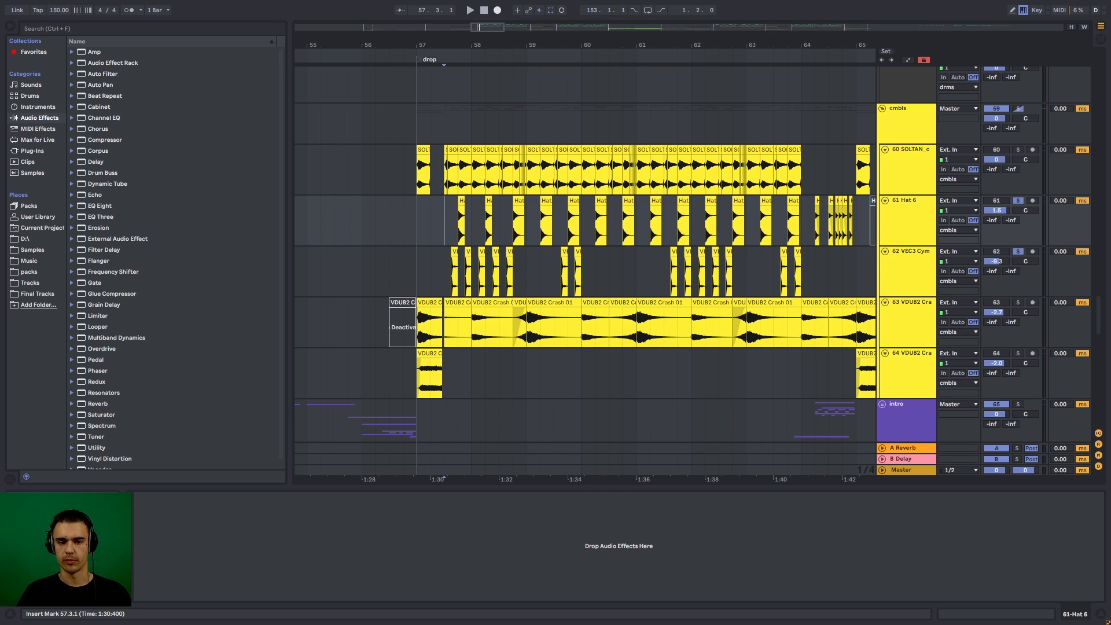
key("space")
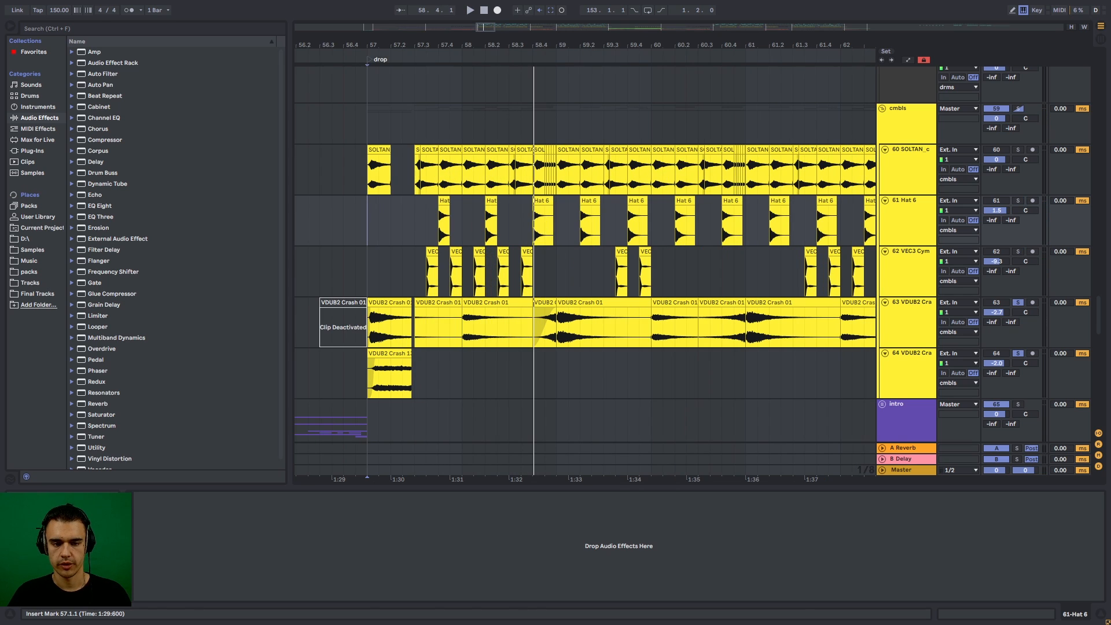
- Extend the end of the deactivated VDUB2 Crash 01 clip on track 63 slightly past the start of bar 57
left_click_drag(366, 327, 378, 327)
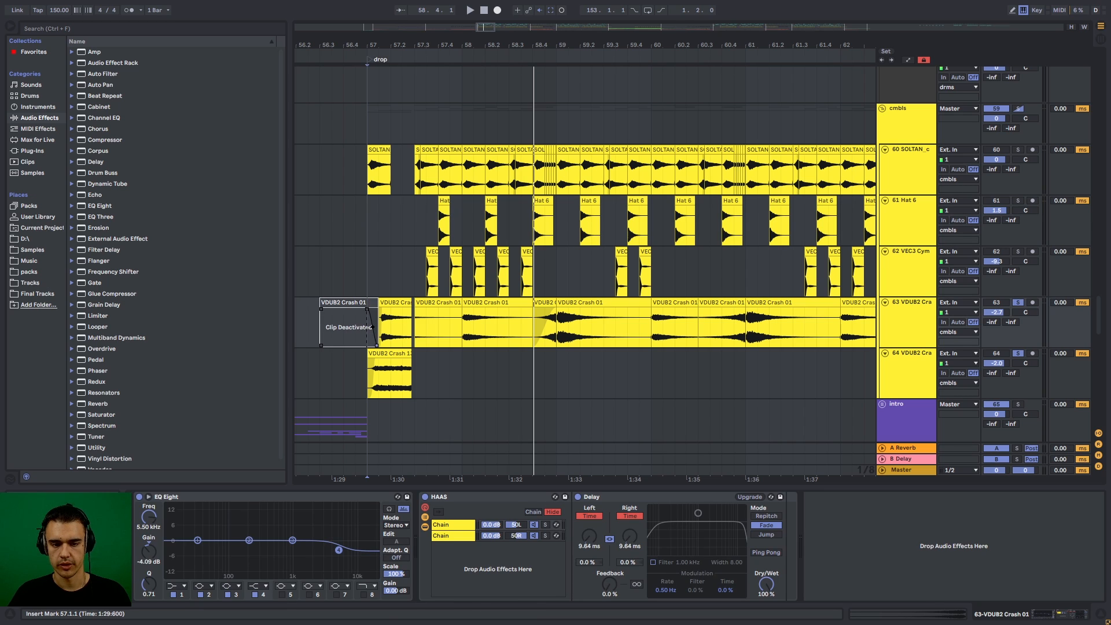
- Undo the last extension of the deactivated crash clip on track 63 and play the soloed crash tracks 63 and 64
key("ctrl+z")
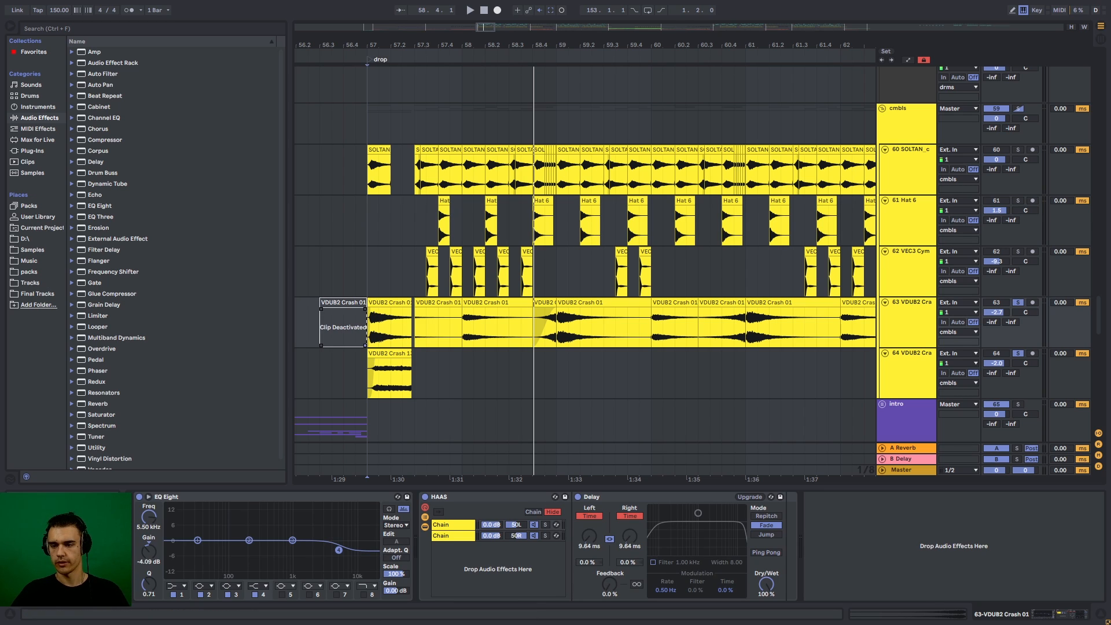
key("space")
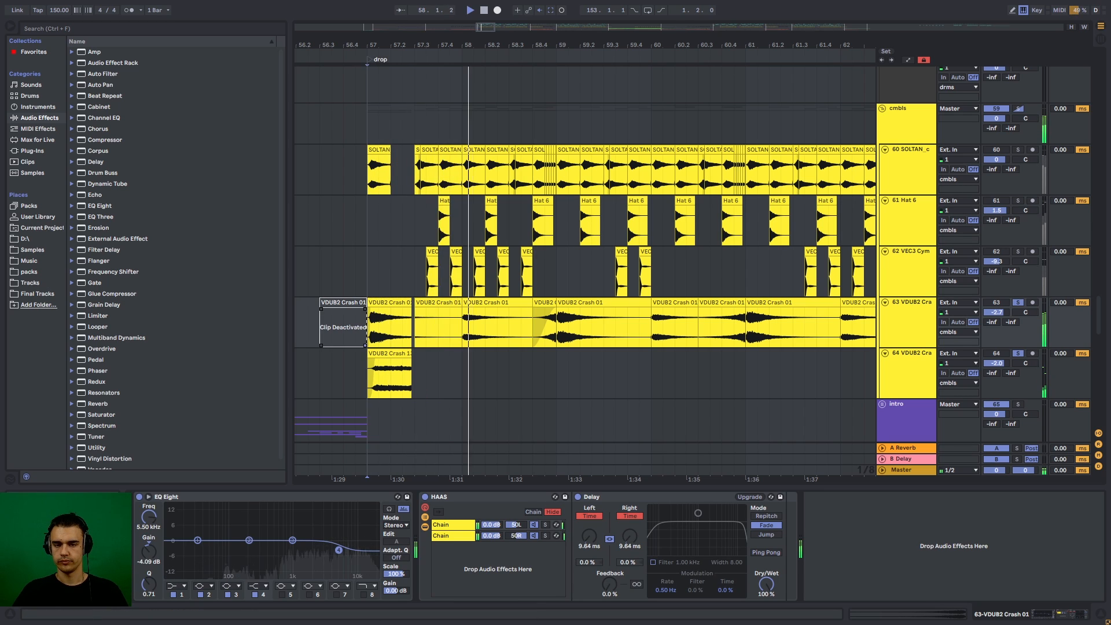
- Solo the whole cmbls group and play it from the drop at bar 57
left_click(1018, 108)
left_click(368, 124)
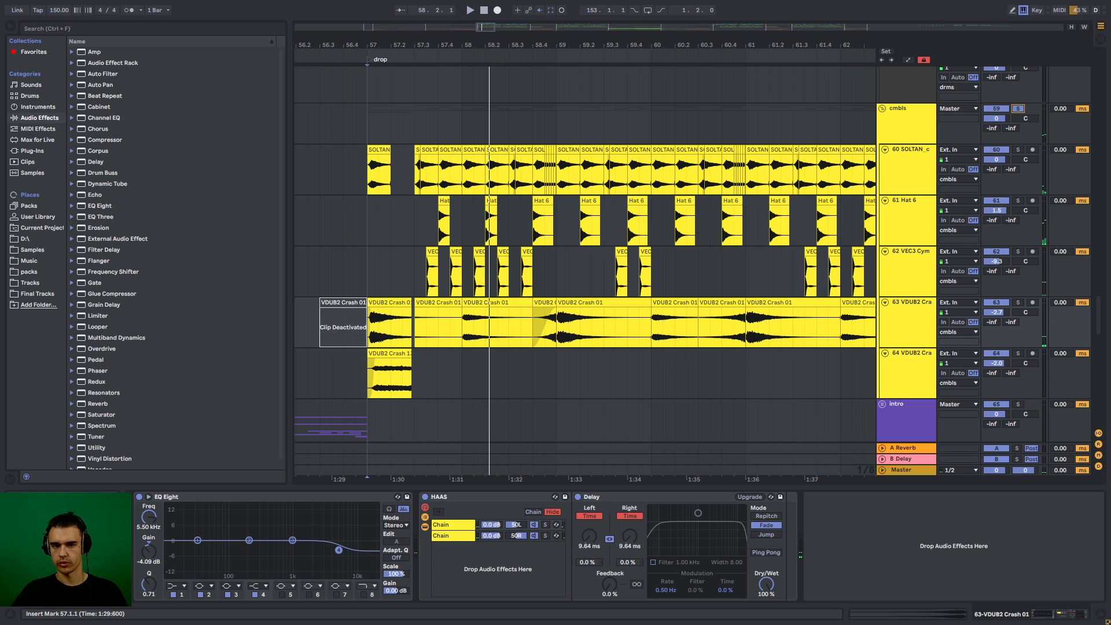
key("space")
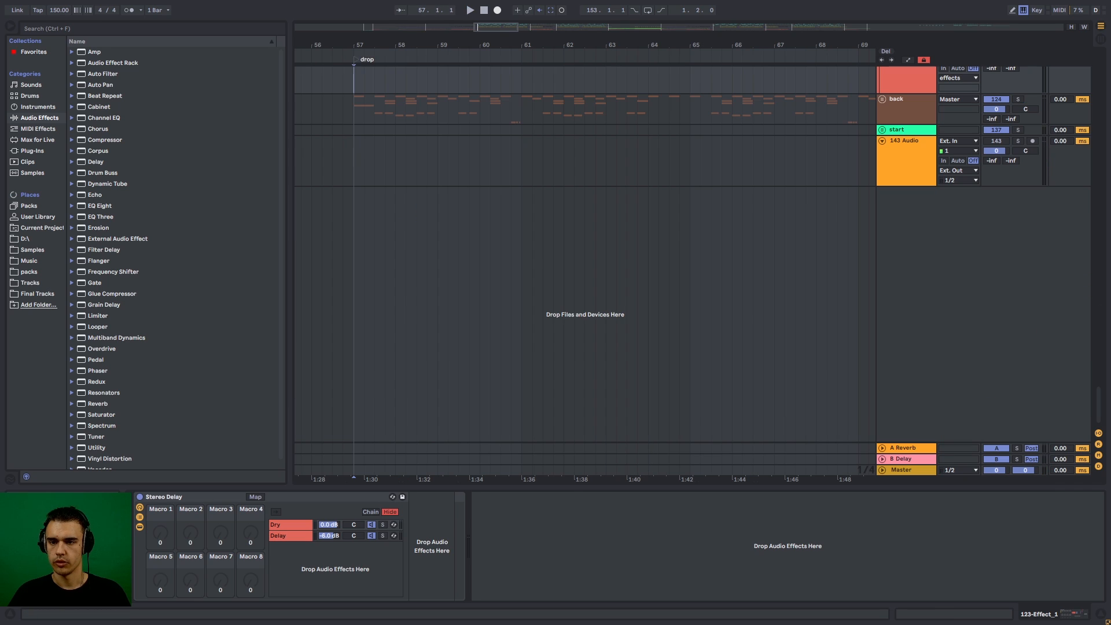
- Unfold the back group and play it soloed from the drop at bar 57
key("plus")
key("plus")
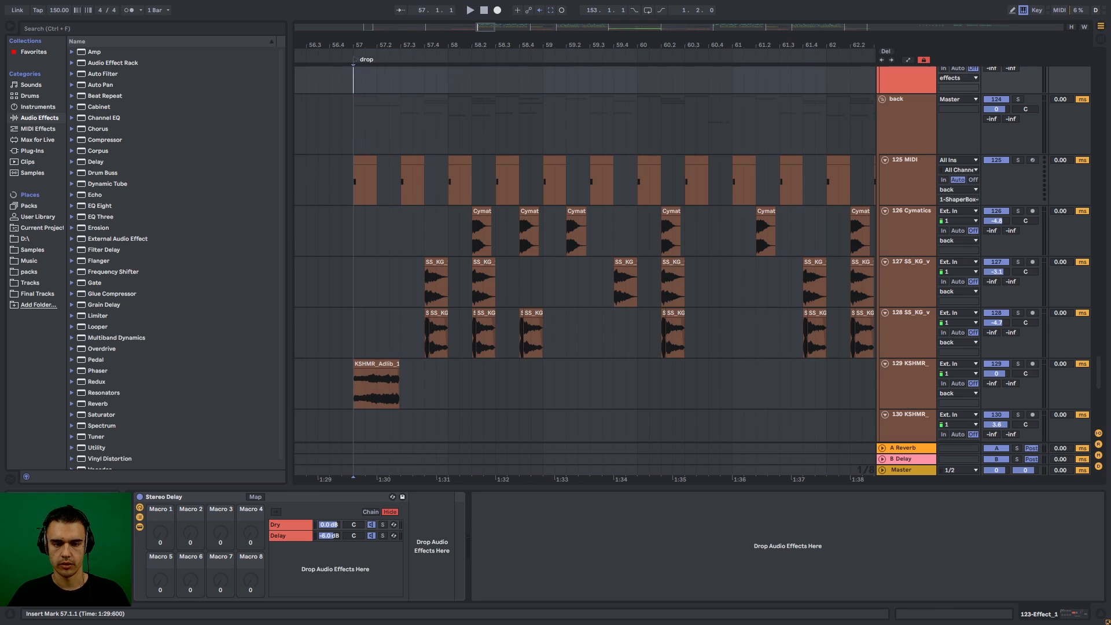
scroll(584, 255, "down", 1)
scroll(584, 255, "up", 1)
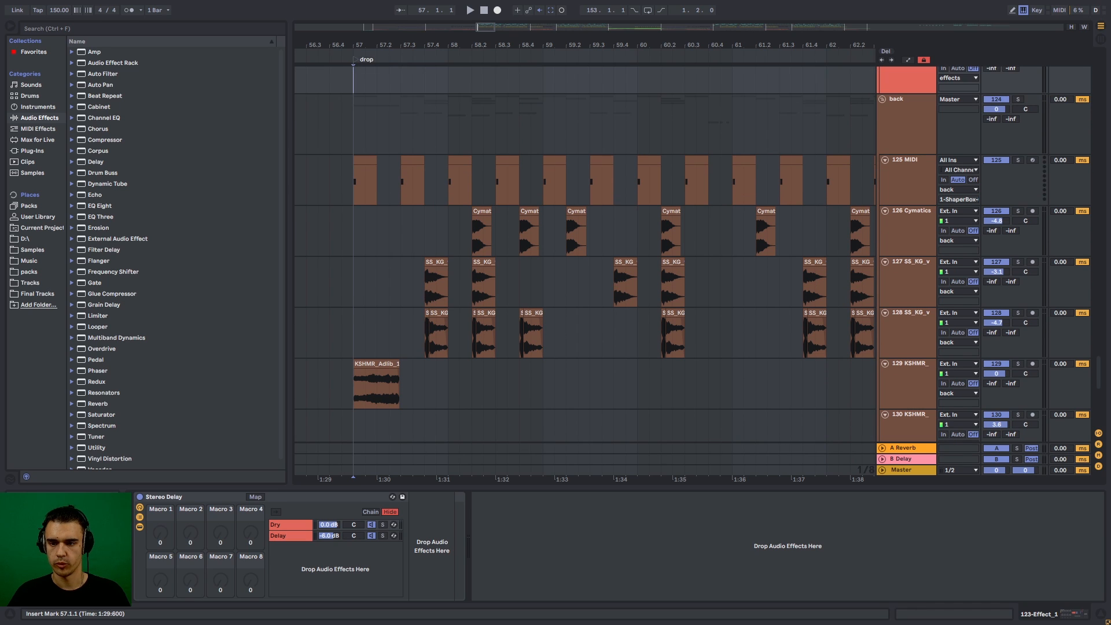
scroll(584, 255, "down", 2)
scroll(584, 255, "up", 3)
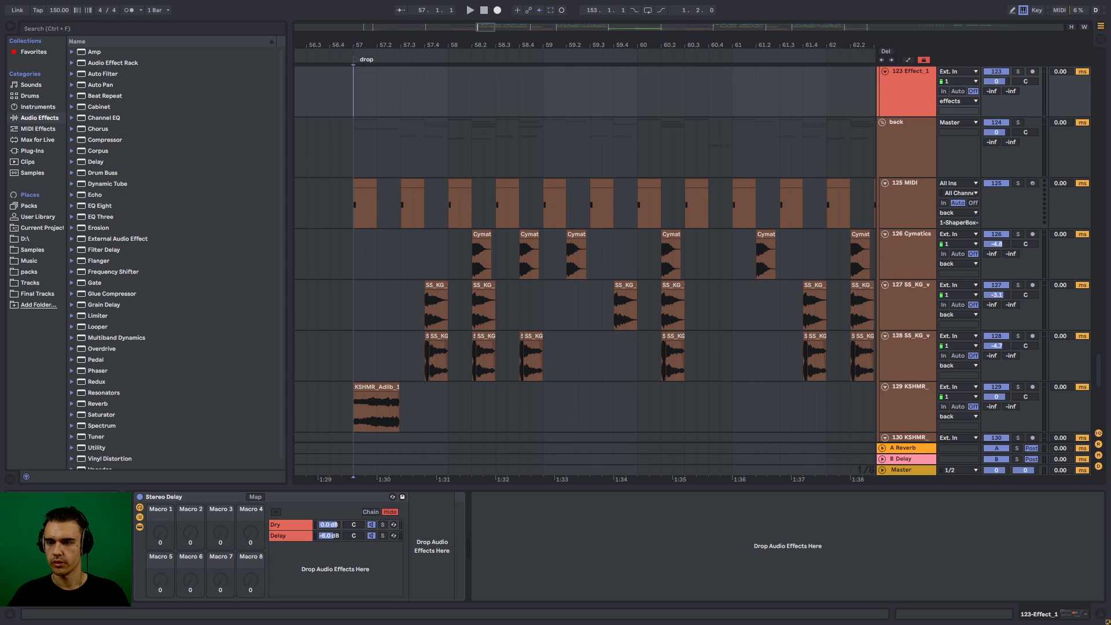
left_click(353, 150)
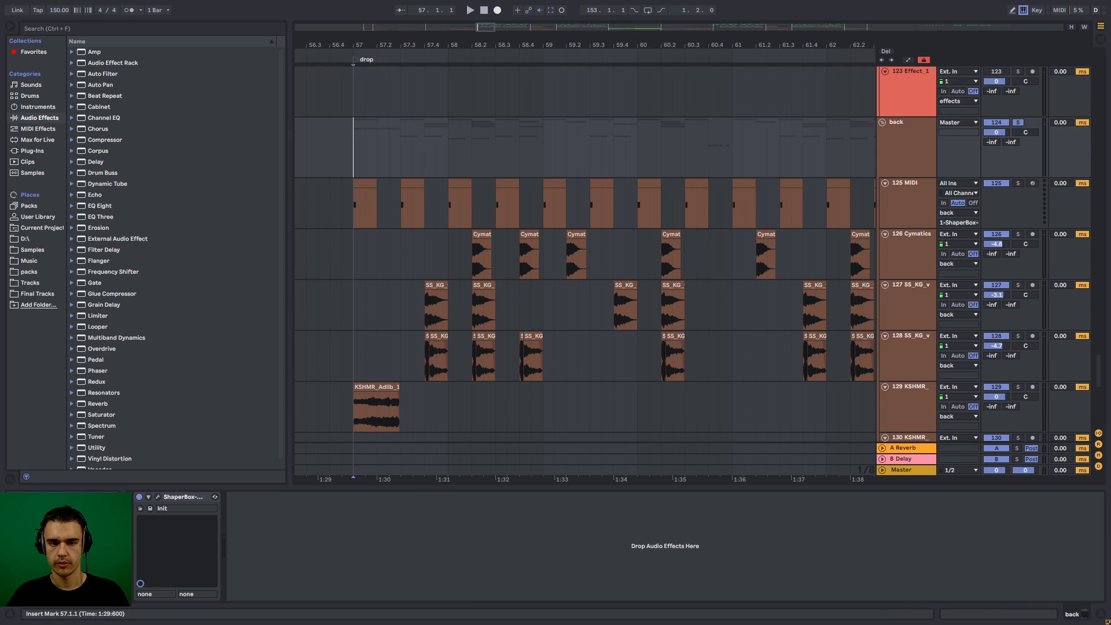
key("space")
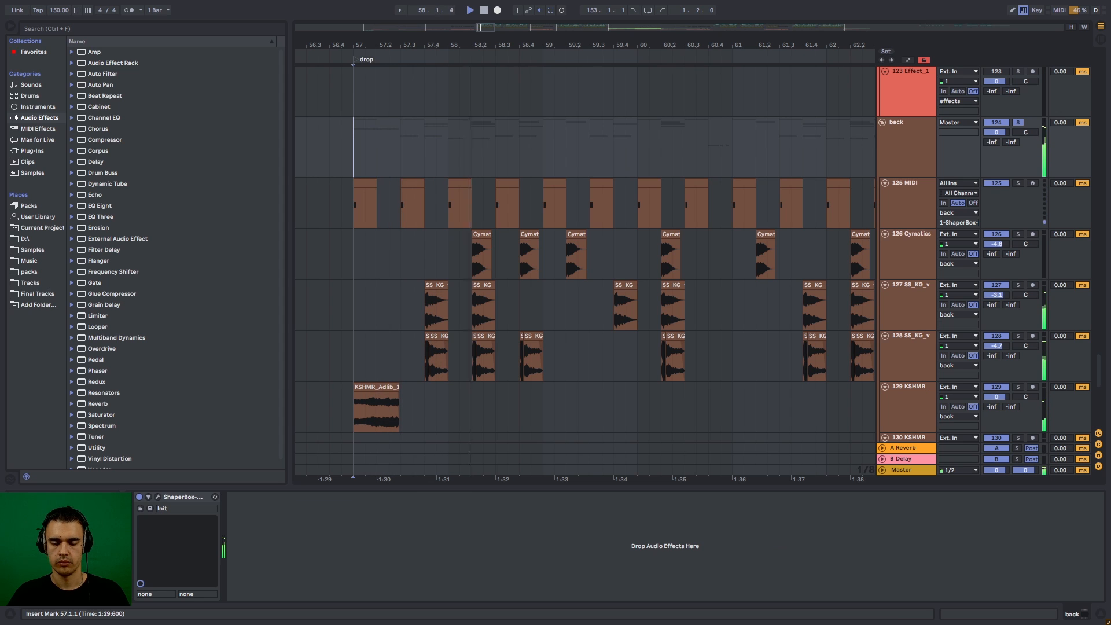
- Examine the clips on the back group's tracks 125 to 136 during playback, and stop in bar 64
scroll(585, 254, "down", 2)
scroll(584, 255, "down", 4)
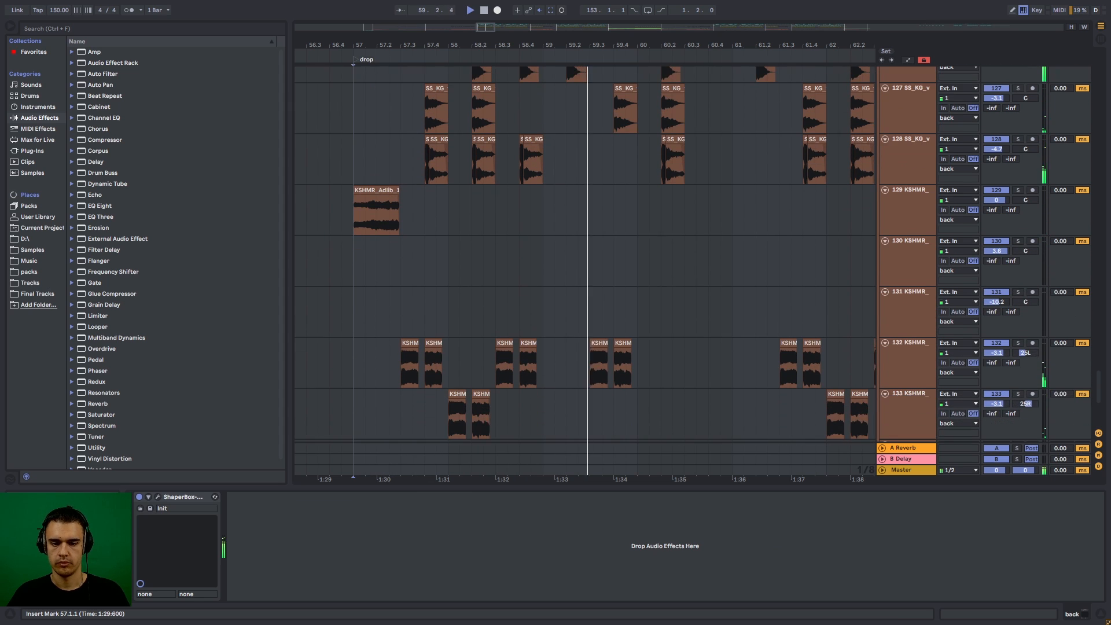
scroll(585, 254, "down", 4)
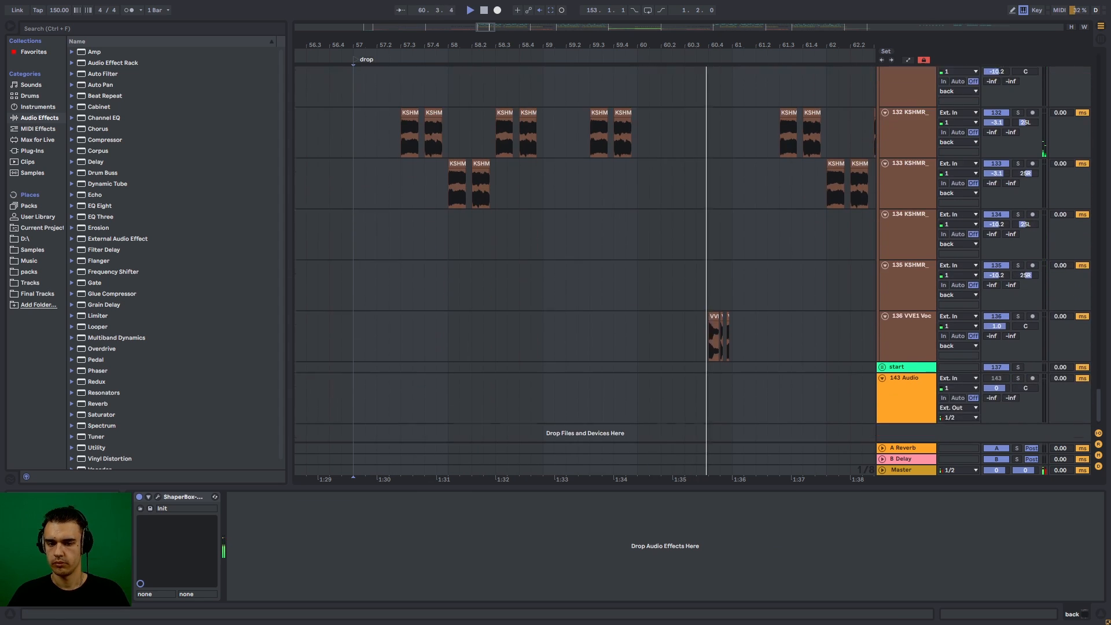
scroll(584, 254, "up", 7)
scroll(585, 254, "up", 1)
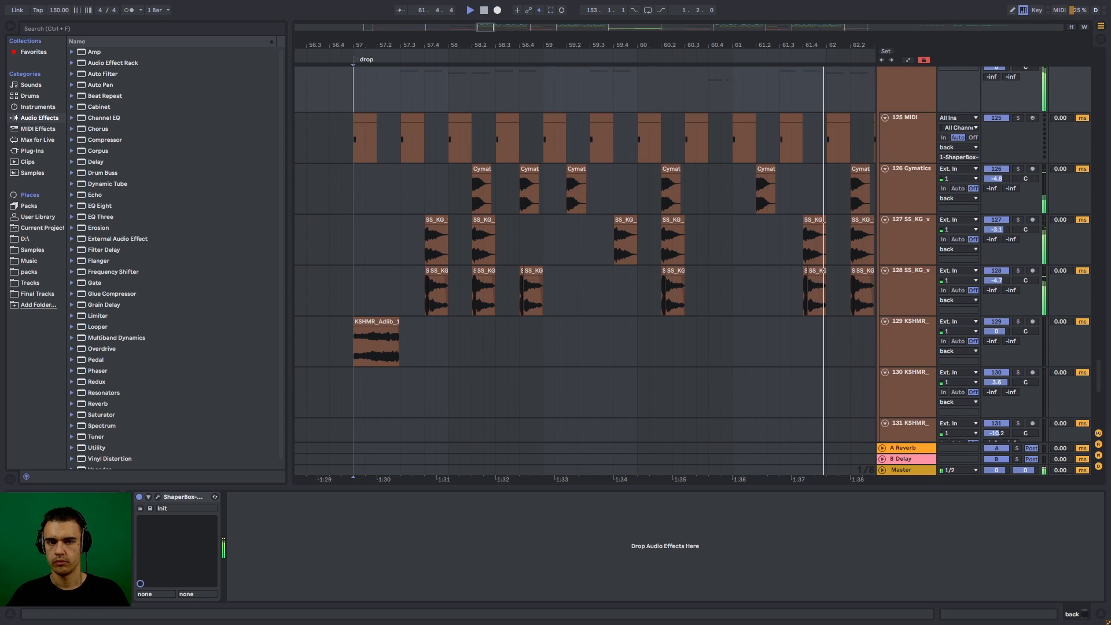
scroll(584, 254, "right", 3)
scroll(585, 255, "down", 2)
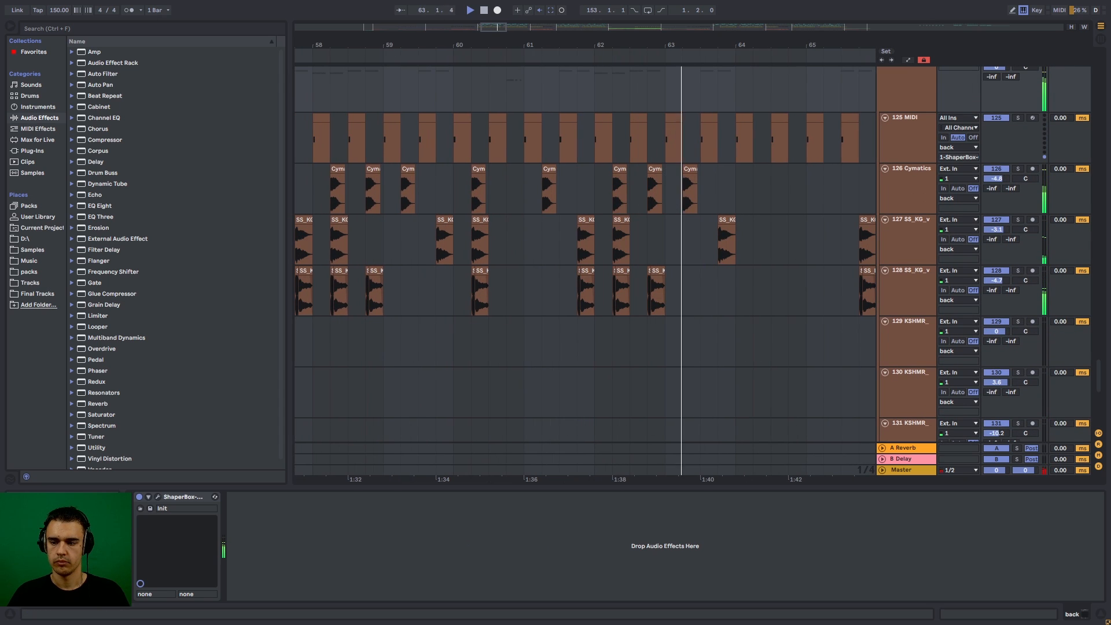
scroll(724, 120, "down", 8)
scroll(585, 255, "up", 8)
scroll(584, 254, "down", 3)
key("space")
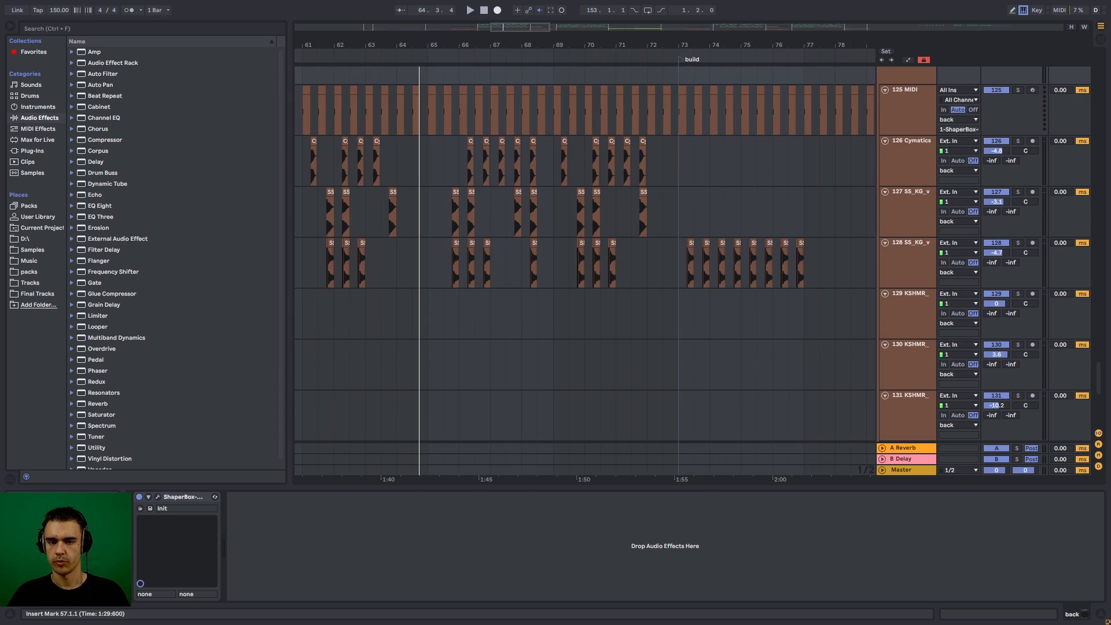
- Play the fill from bar 72 and examine its clips on the intro group's tracks 67 to 74
left_click_drag(492, 45, 646, 49)
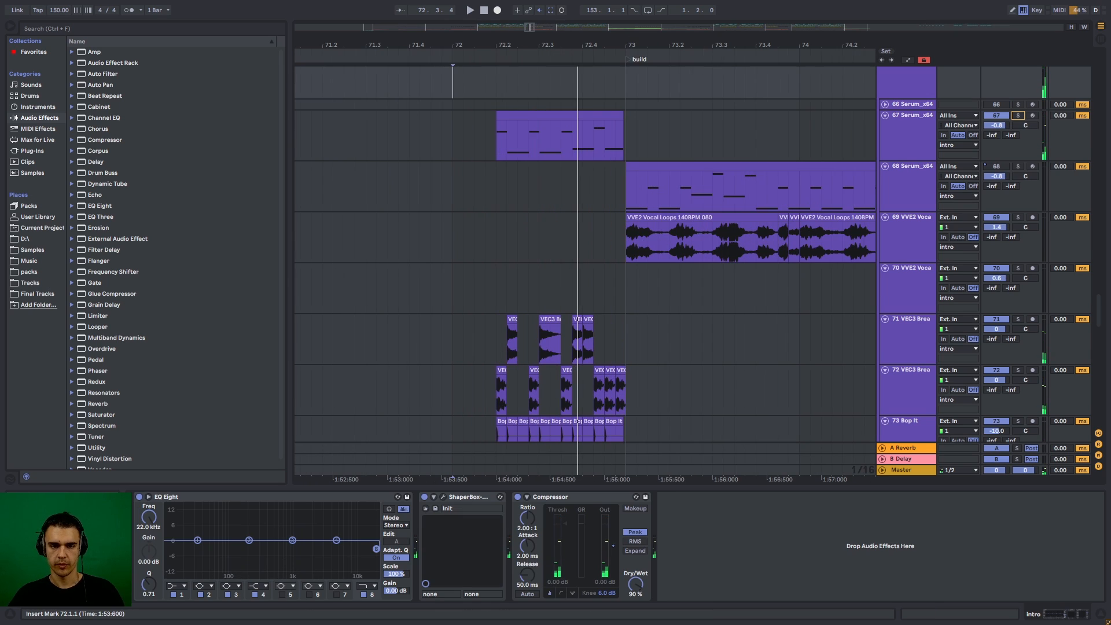
left_click(452, 136)
key("space")
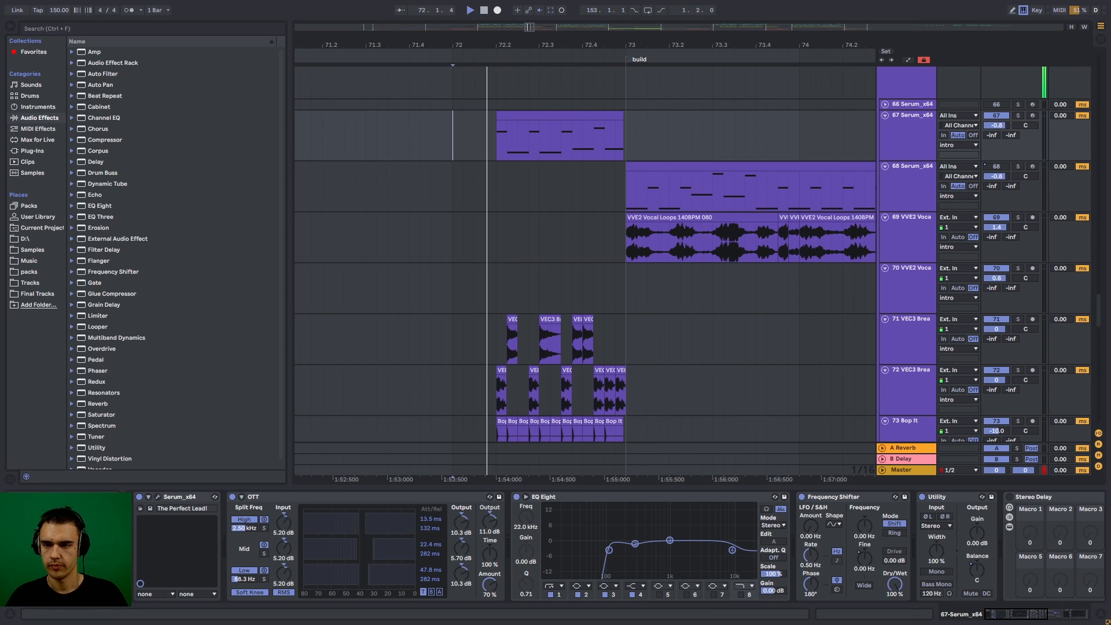
scroll(584, 254, "up", 4)
scroll(584, 255, "down", 10)
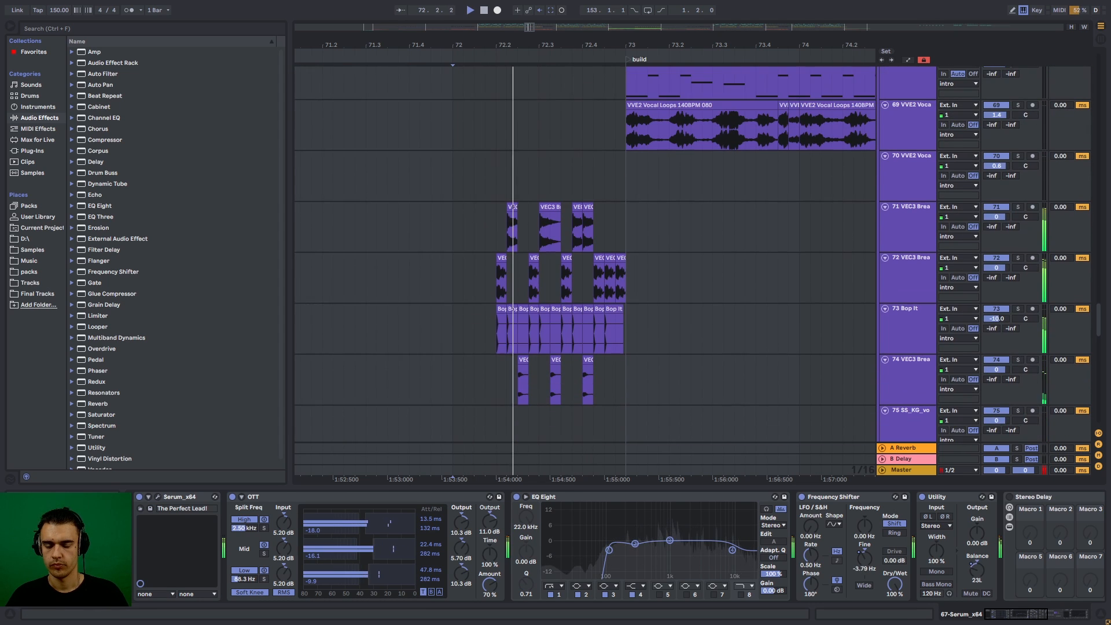
scroll(585, 255, "up", 5)
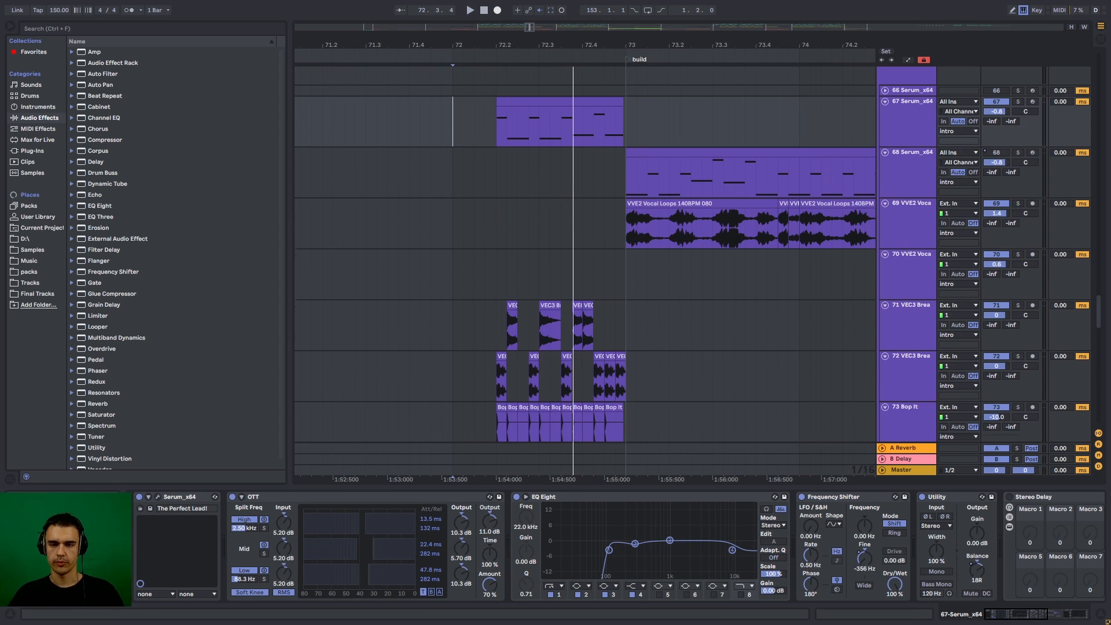
scroll(585, 255, "up", 3)
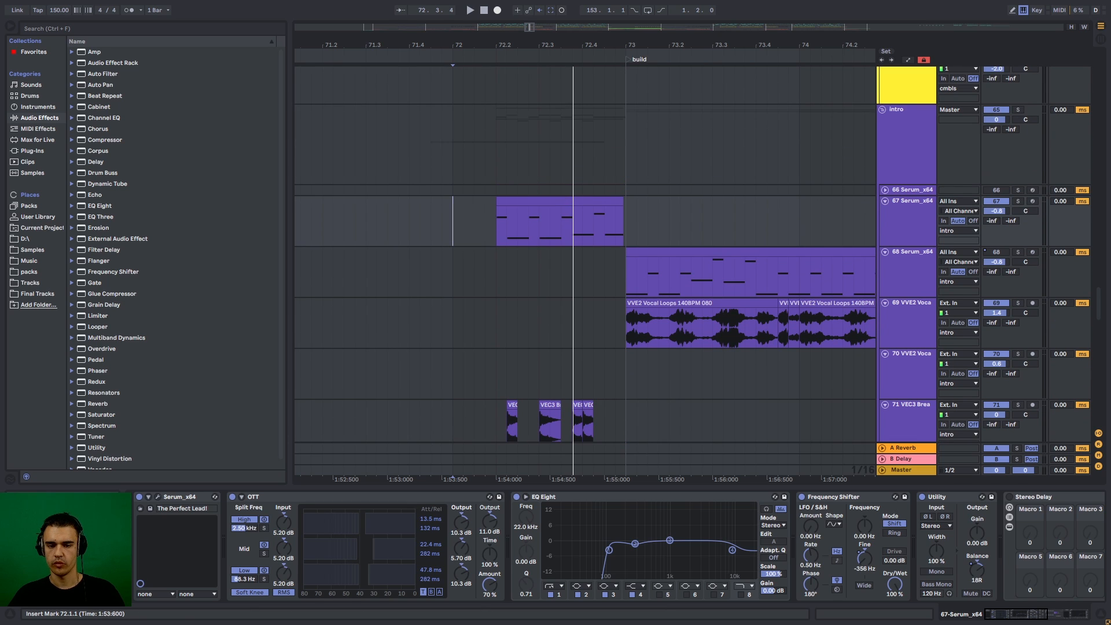
scroll(584, 255, "down", 4)
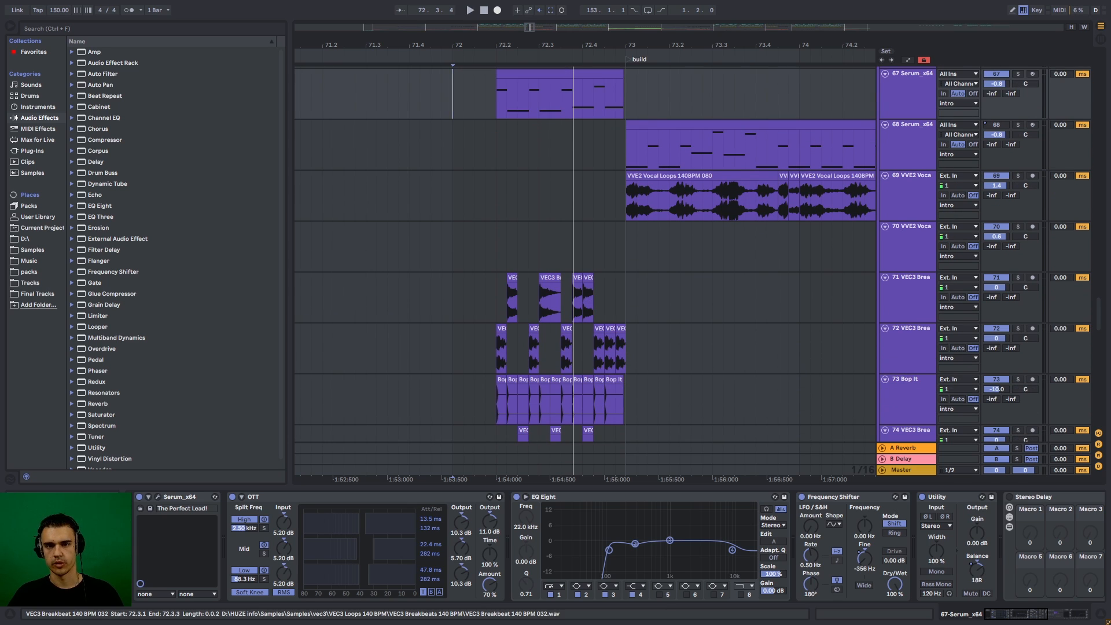
scroll(521, 243, "up", 3)
scroll(440, 175, "down", 3)
scroll(475, 175, "up", 3)
- Play the build section from bar 73 and examine its cymbal and drum tracks
left_click(474, 175)
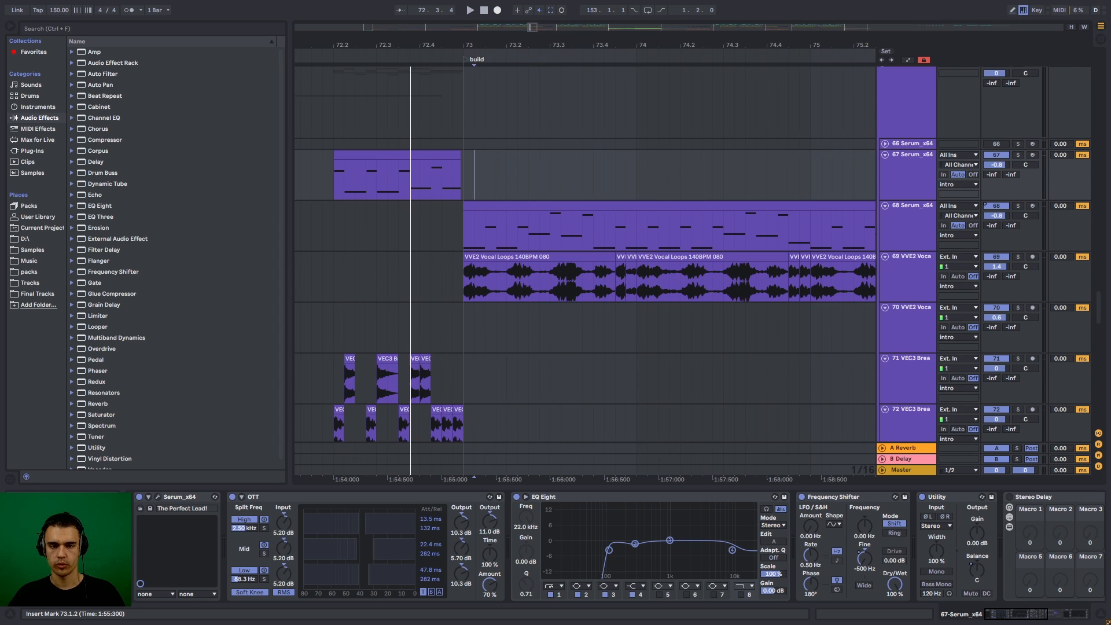
key("space")
scroll(873, 175, "up", 3)
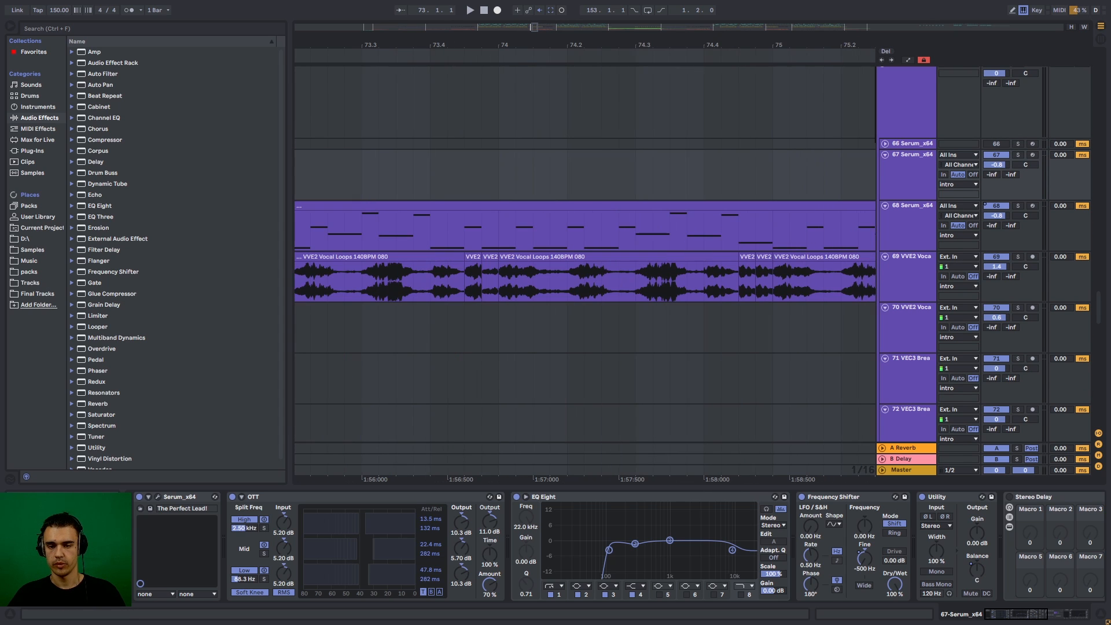
scroll(502, 260, "down", 10)
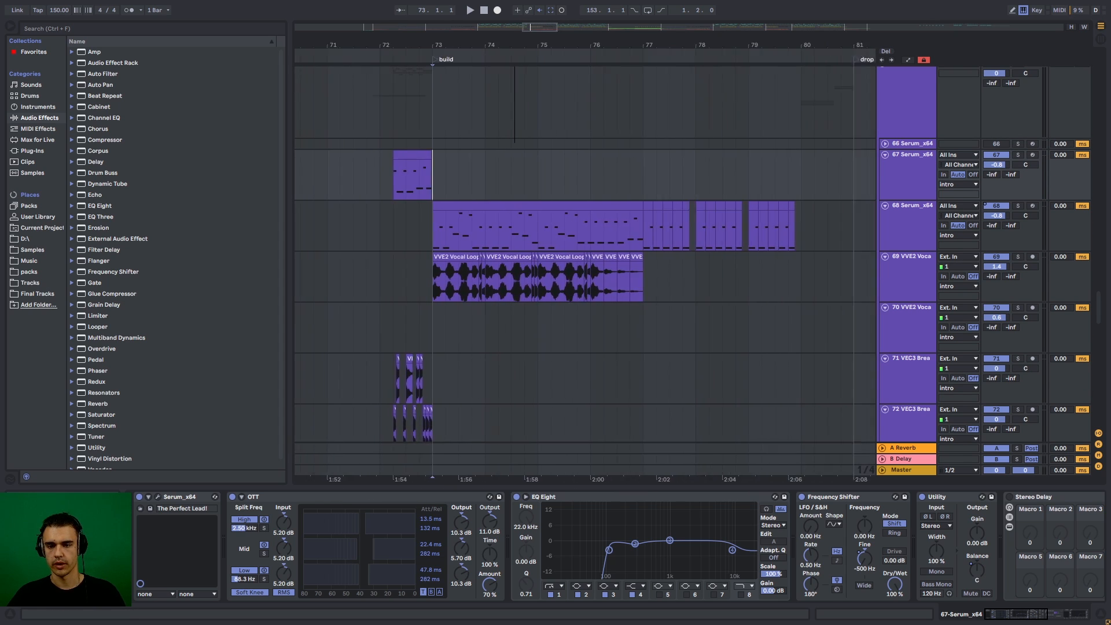
scroll(585, 260, "up", 8)
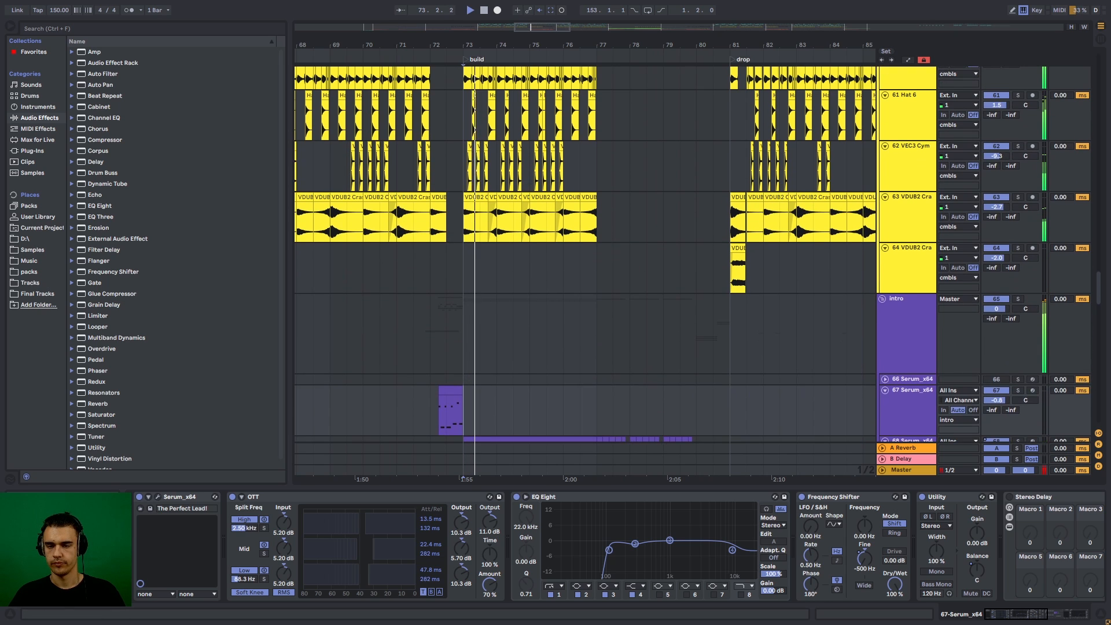
scroll(585, 260, "up", 5)
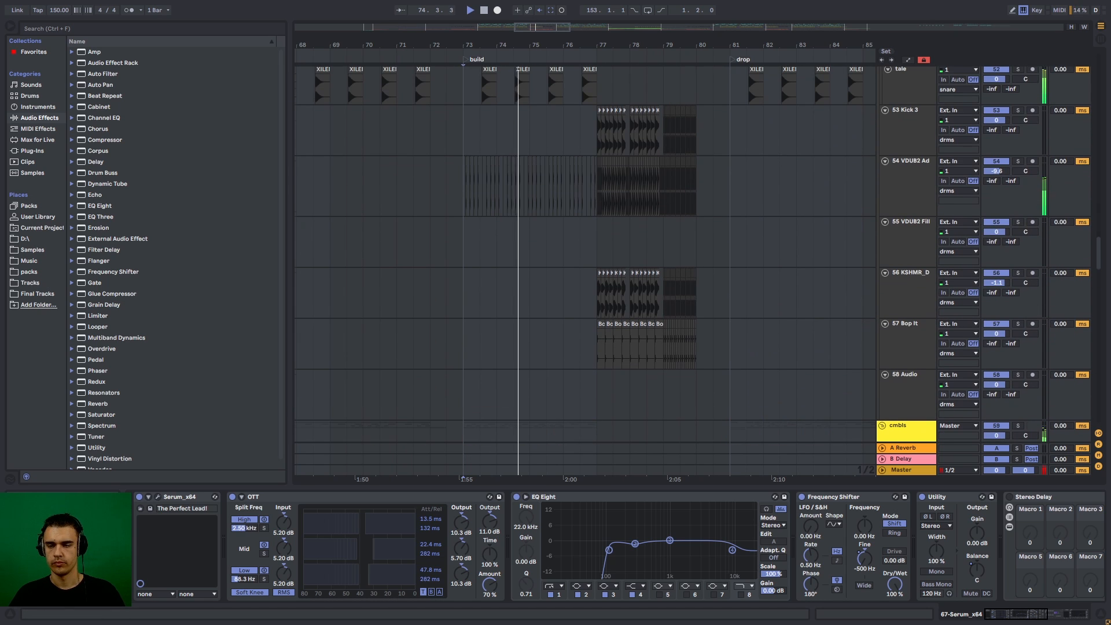
key("space")
- Highlight bars 73 to 77 and 77 to 80 of the build and examine the drum and bassline tracks there
left_click_drag(463, 104, 597, 104)
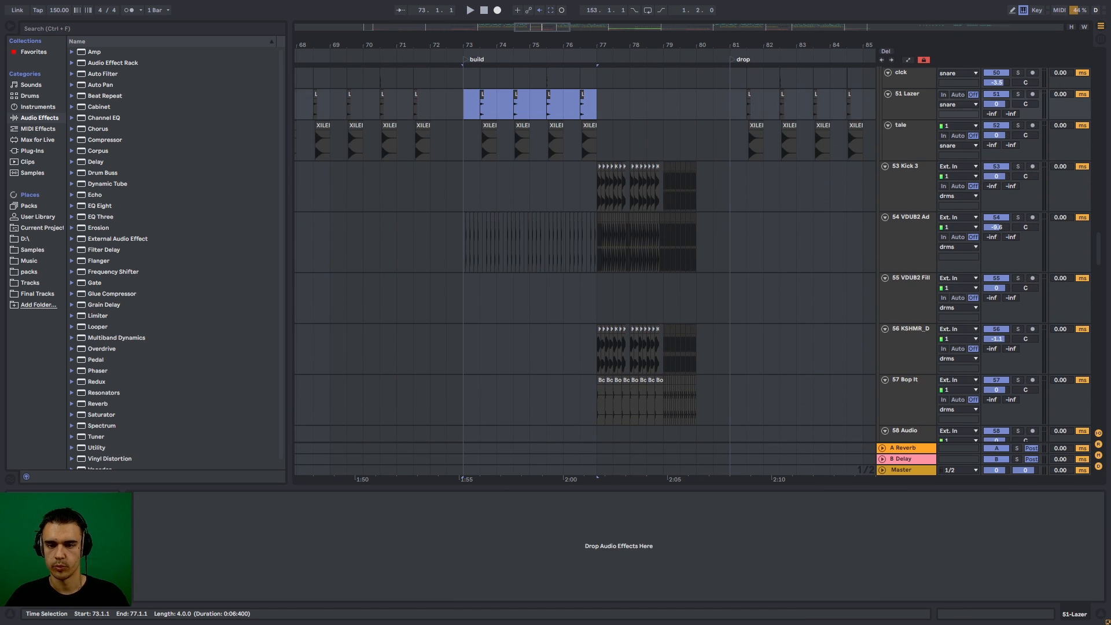
scroll(585, 261, "up", 2)
scroll(584, 261, "up", 10)
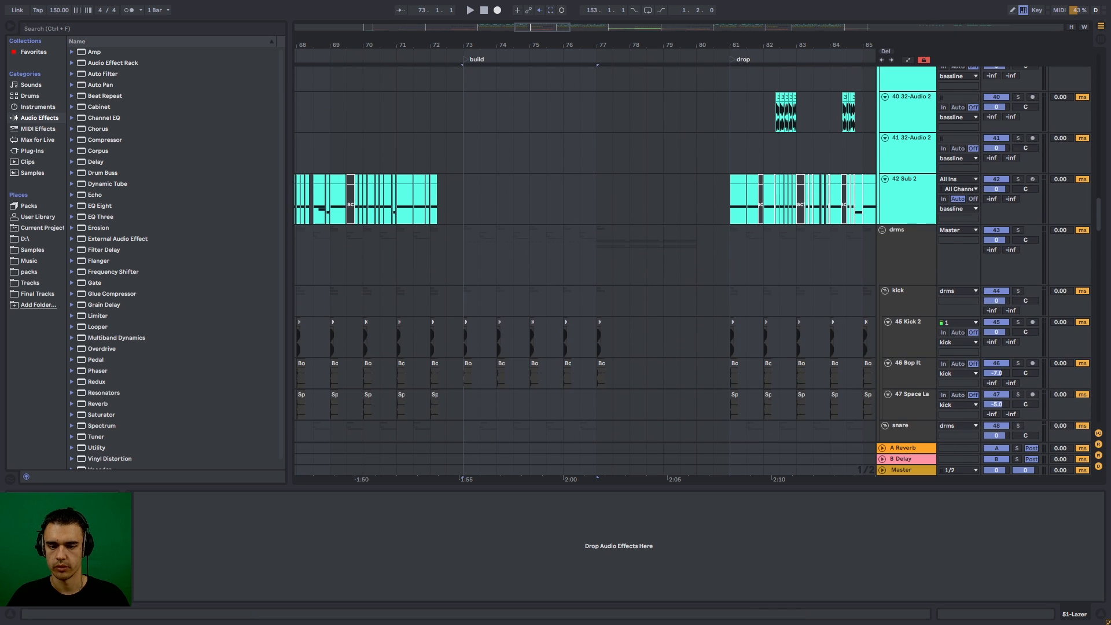
scroll(584, 261, "up", 1)
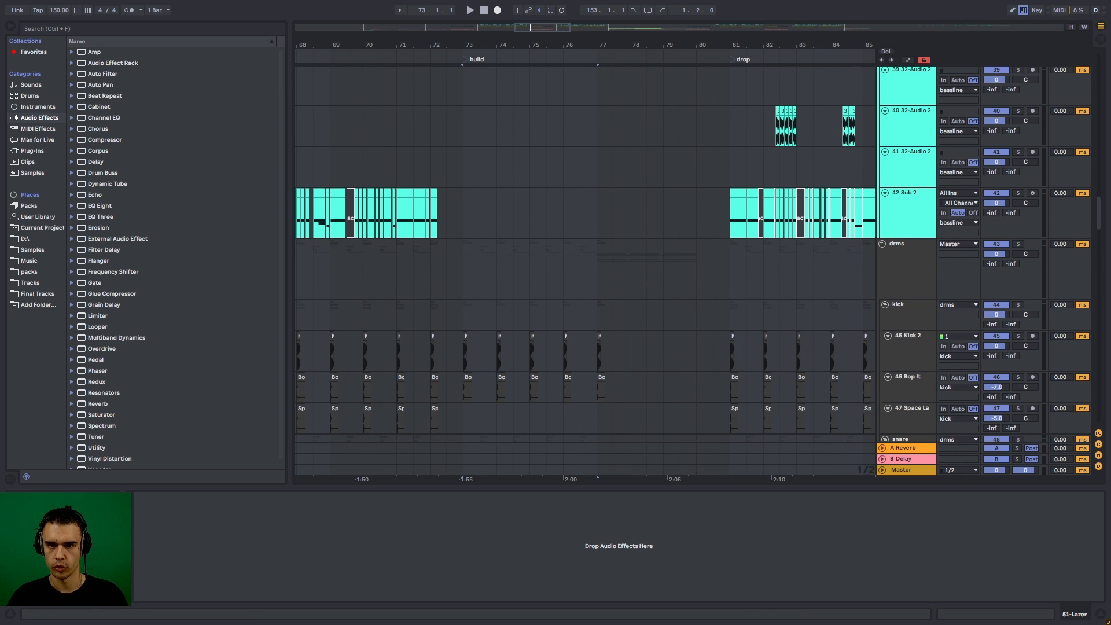
scroll(584, 260, "down", 10)
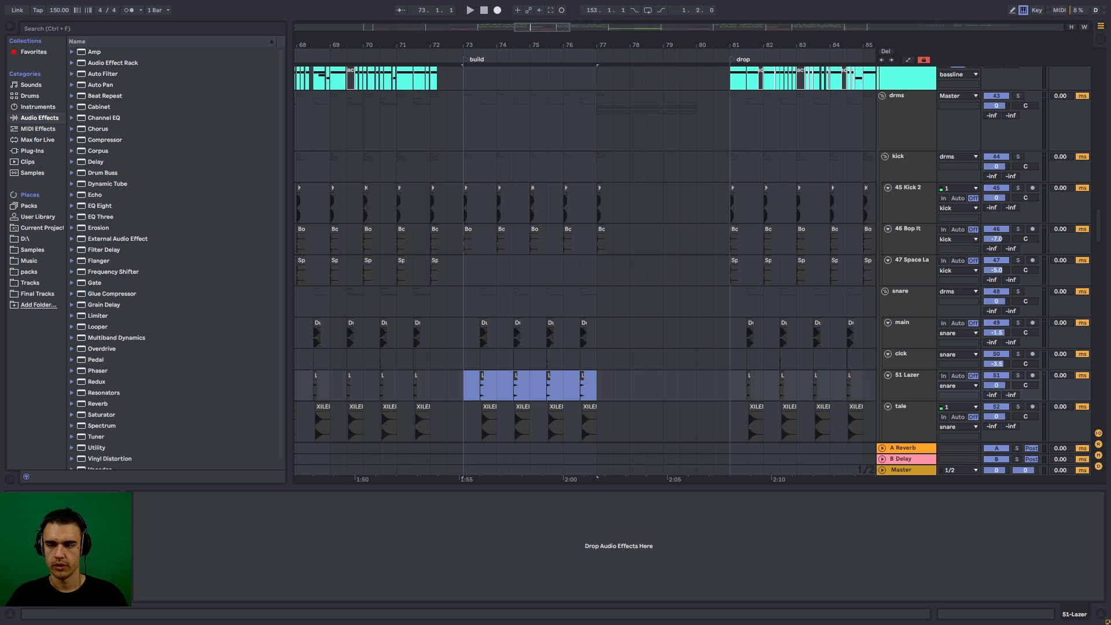
scroll(584, 255, "up", 15)
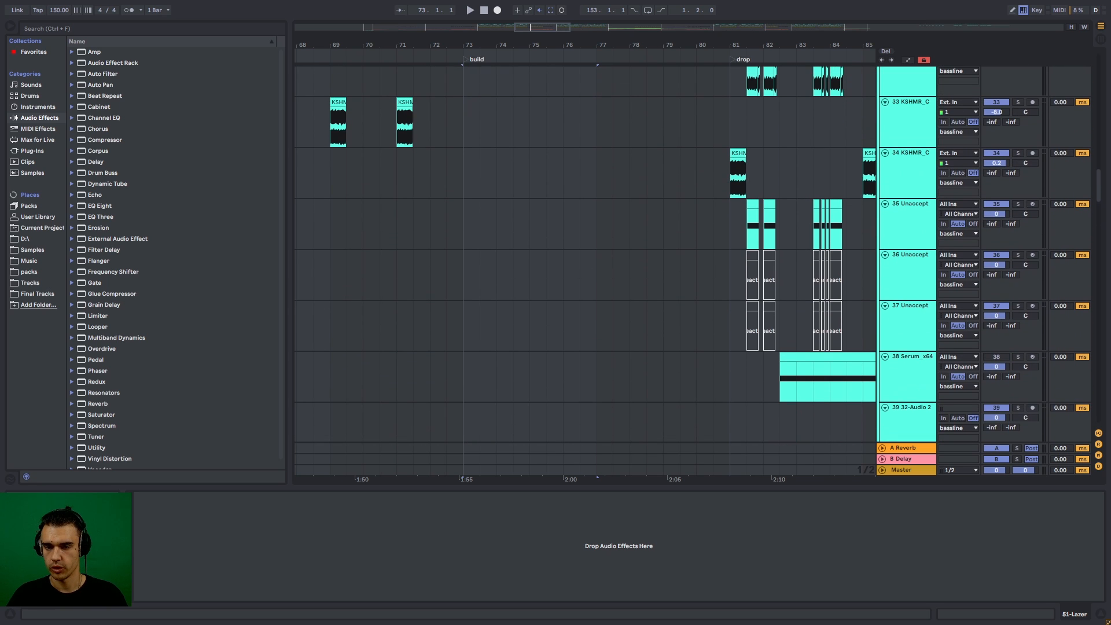
scroll(584, 255, "up", 20)
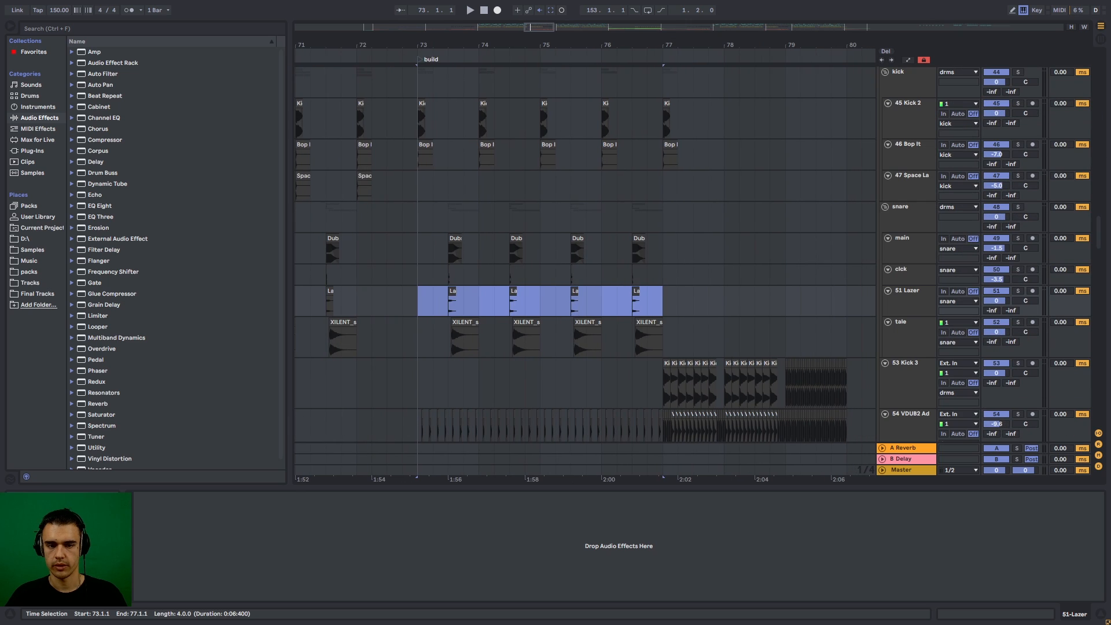
left_click_drag(418, 186, 664, 186)
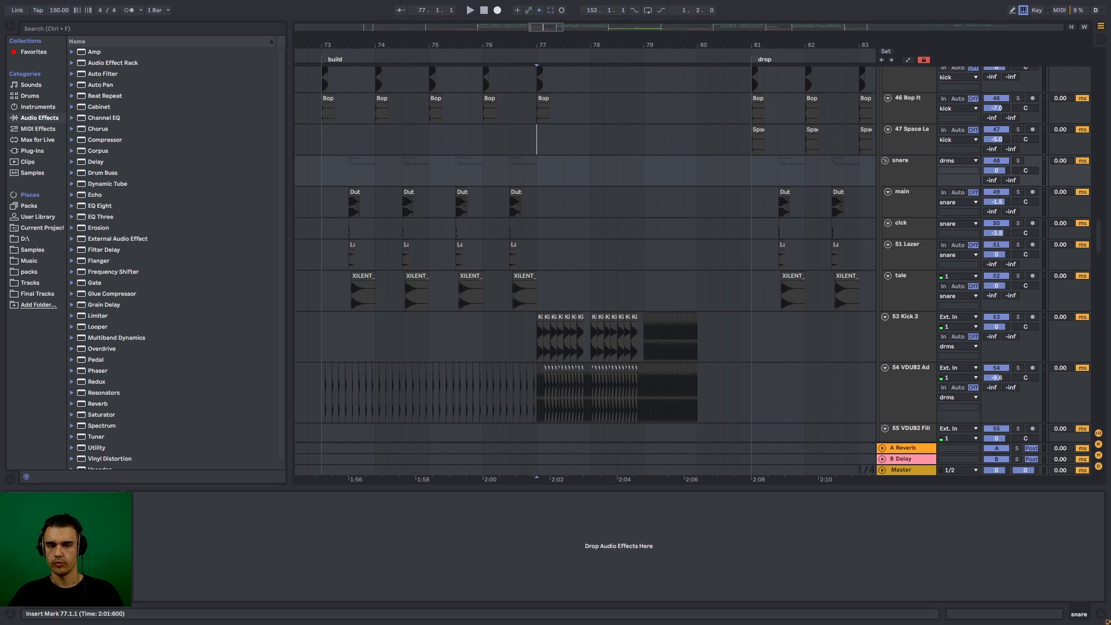
left_click_drag(537, 140, 698, 140)
- Play the build from bar 73 and examine its kick, snare and drum fill tracks
left_click(322, 140)
key("space")
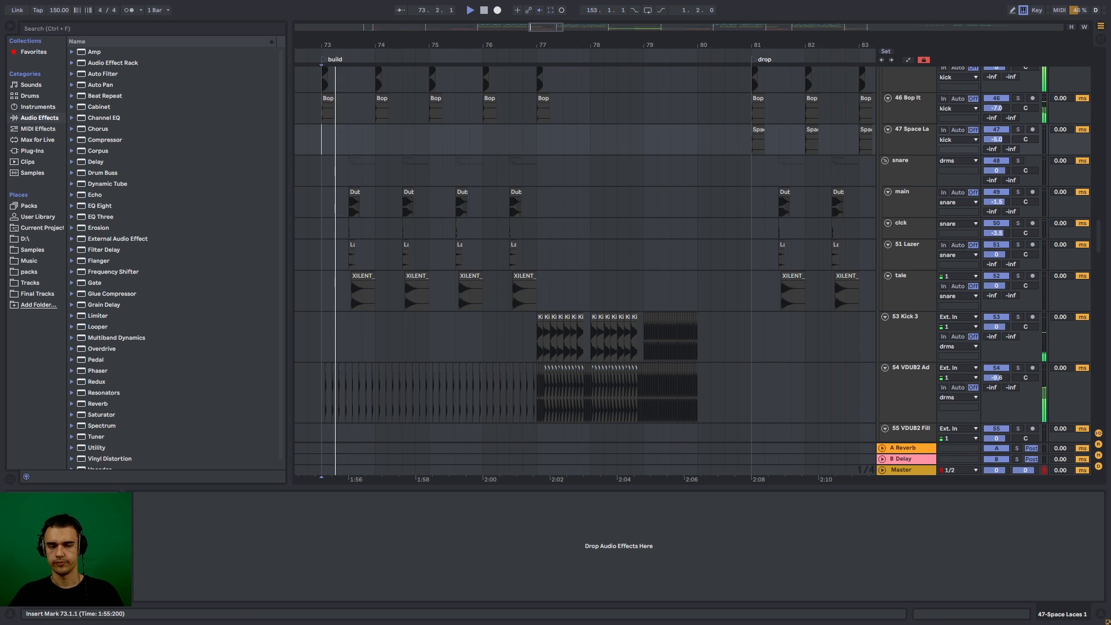
scroll(585, 255, "up", 5)
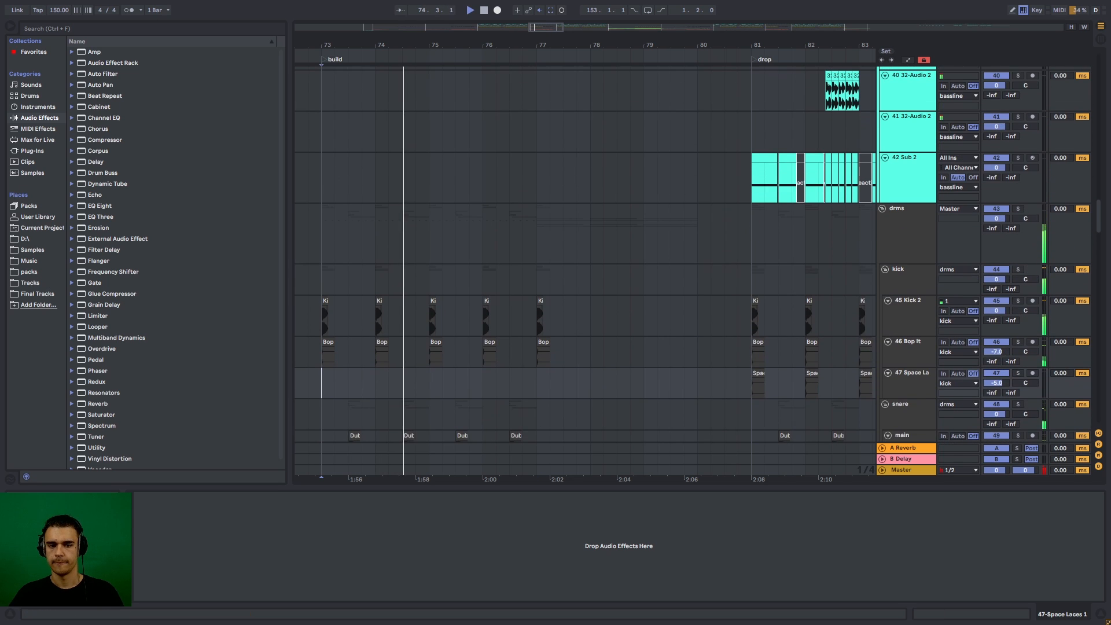
scroll(584, 255, "down", 4)
scroll(584, 254, "up", 4)
scroll(321, 297, "down", 10)
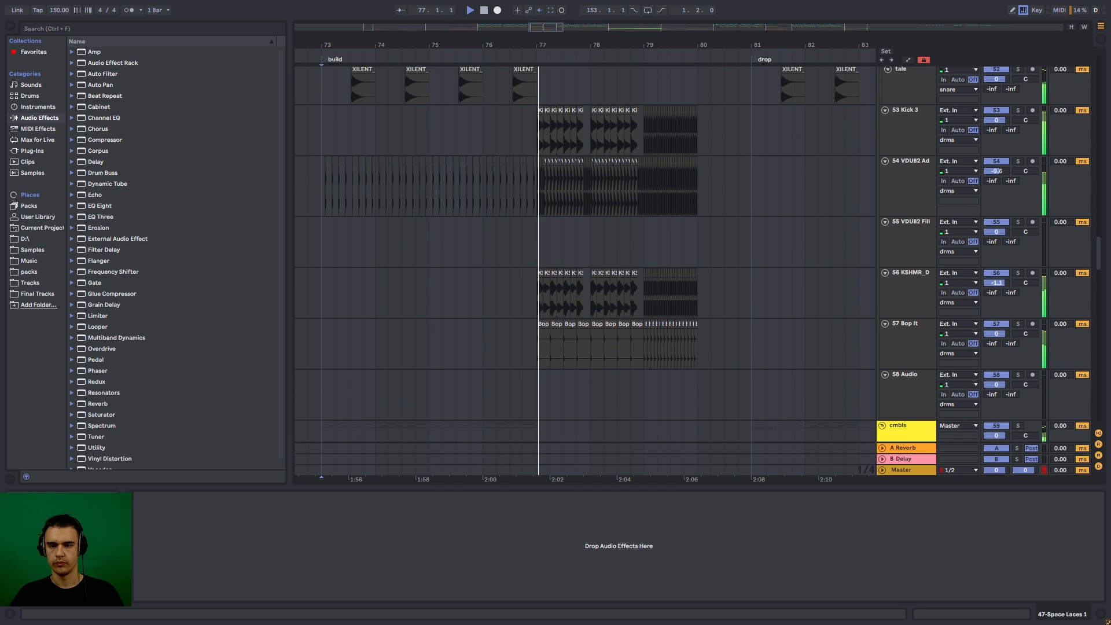
- Follow the build's playback up to the drop while examining the cmbls and intro group tracks
scroll(584, 271, "down", 1)
scroll(584, 271, "down", 8)
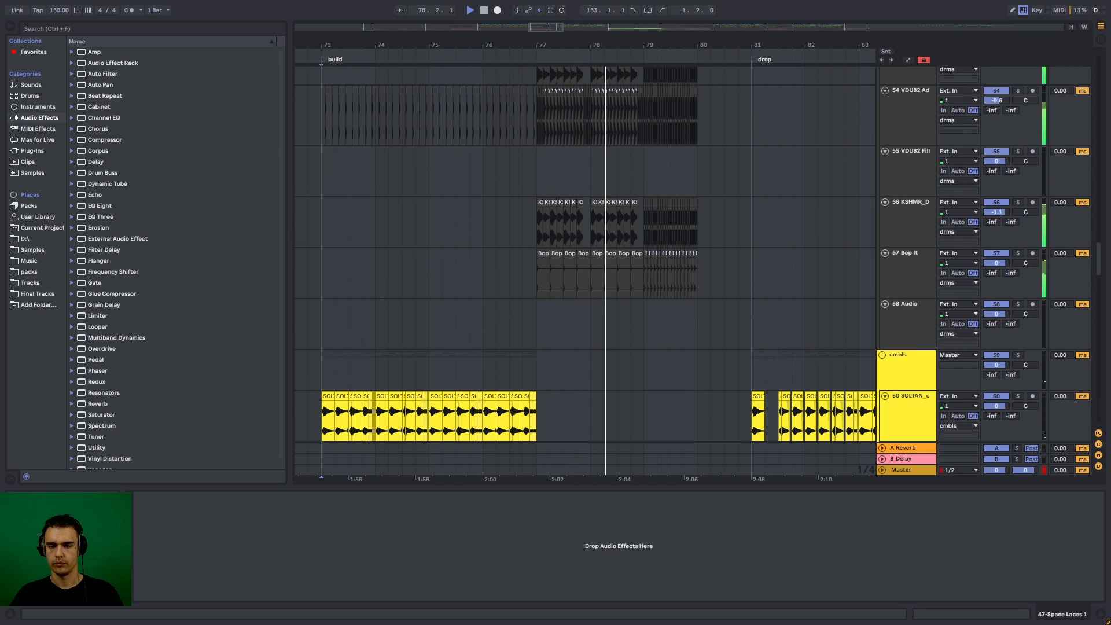
scroll(585, 271, "down", 15)
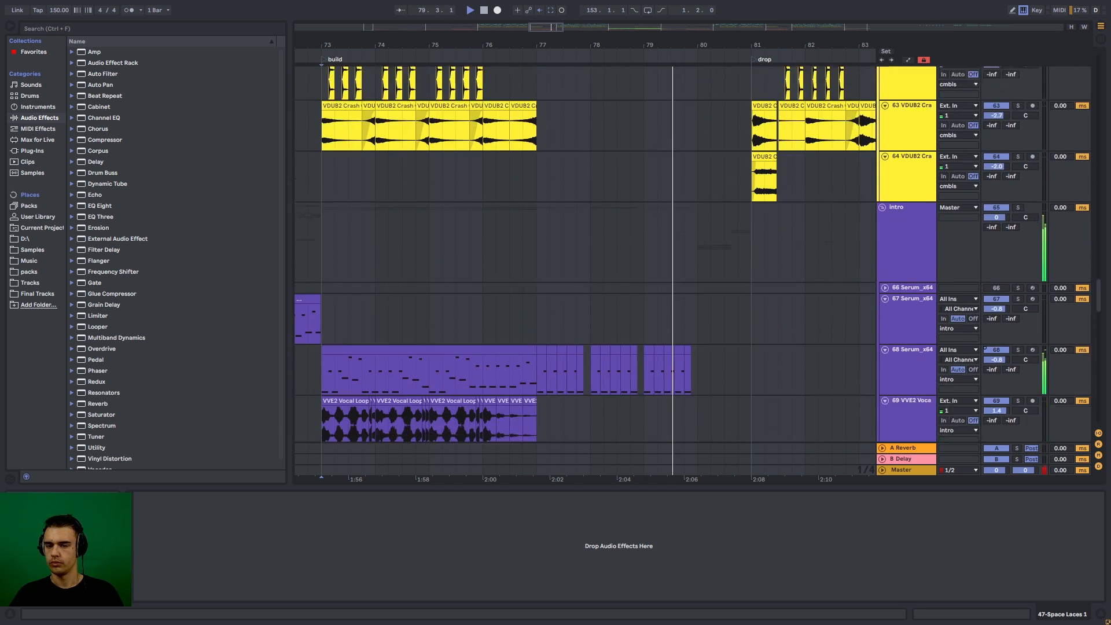
scroll(584, 271, "down", 20)
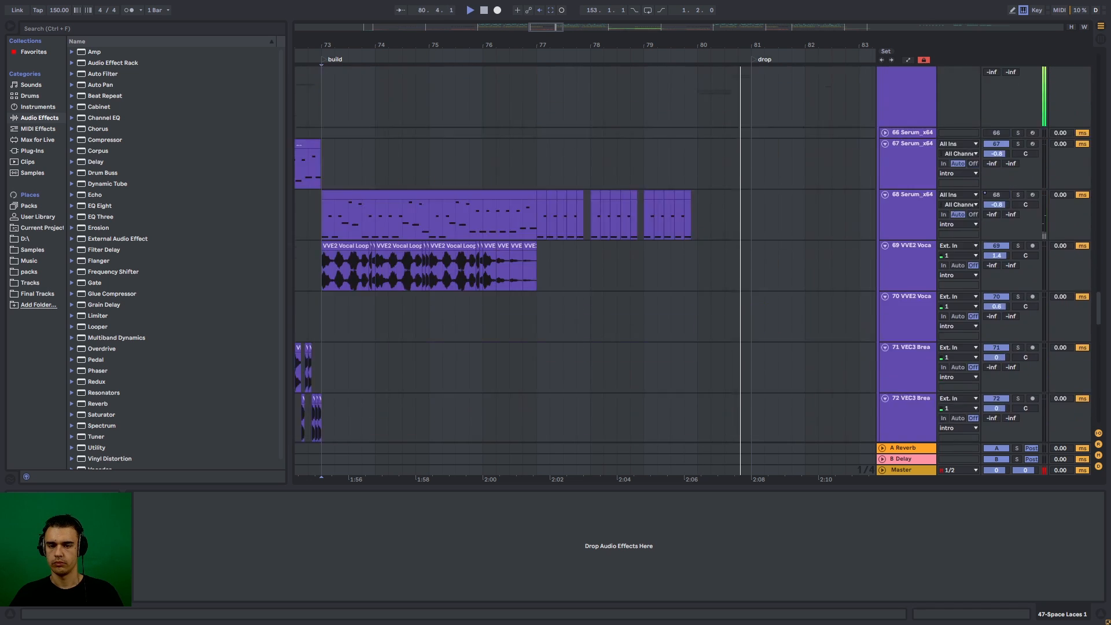
scroll(585, 271, "up", 10)
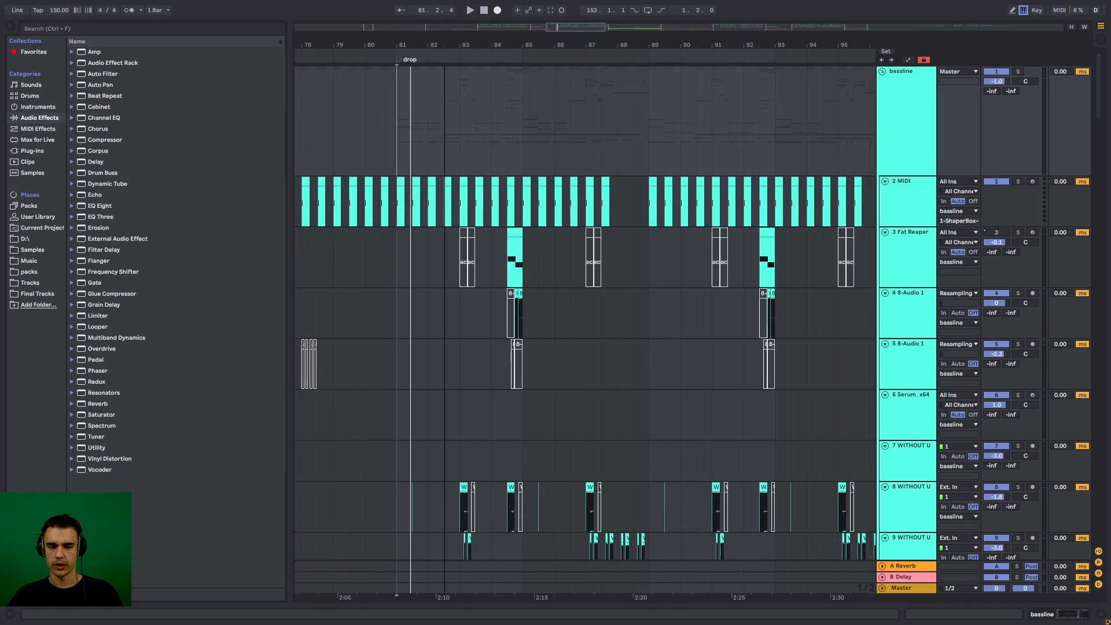
- Examine the bassline group's tracks around the drop at bar 81, down to the scream, choir and Unaccept tracks
left_click_drag(445, 45, 511, 23)
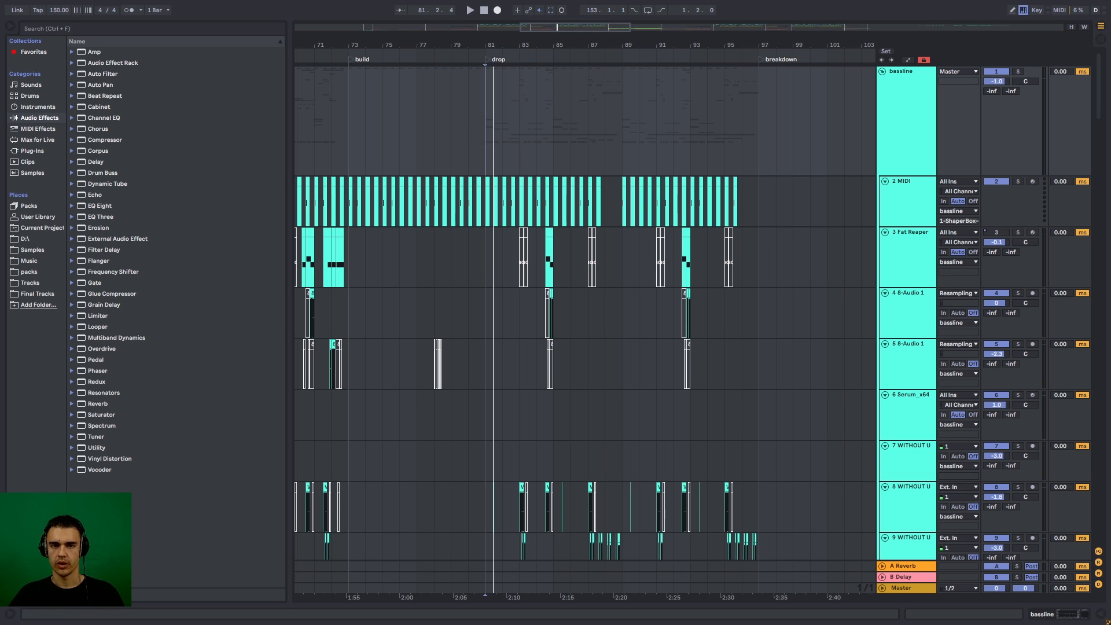
left_click_drag(539, 45, 522, 53)
left_click_drag(1098, 87, 1099, 120)
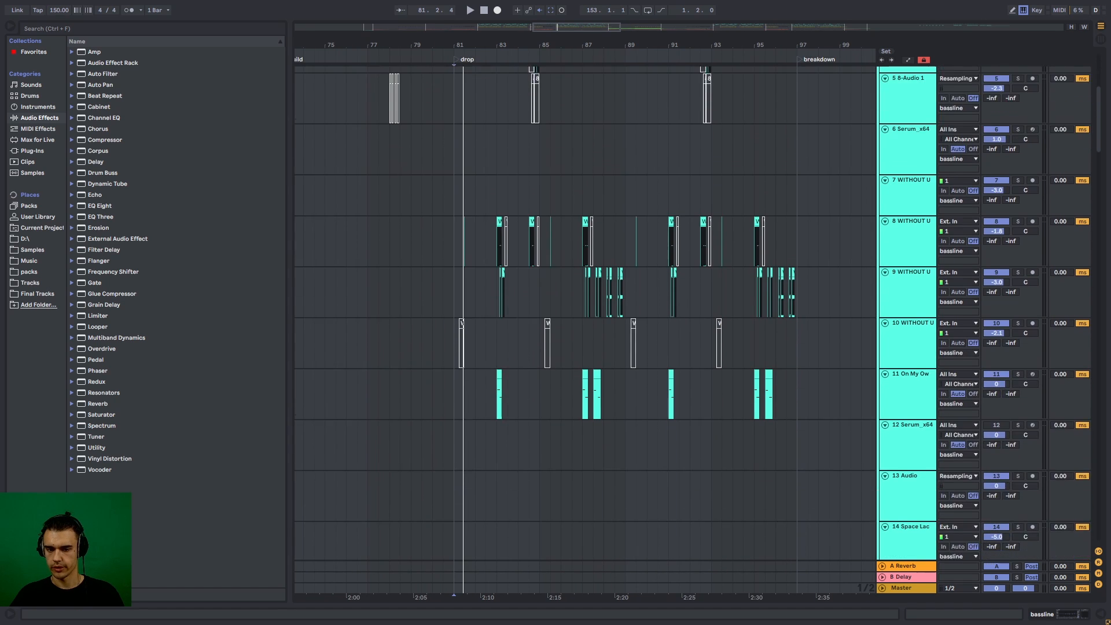
scroll(584, 312, "down", 15)
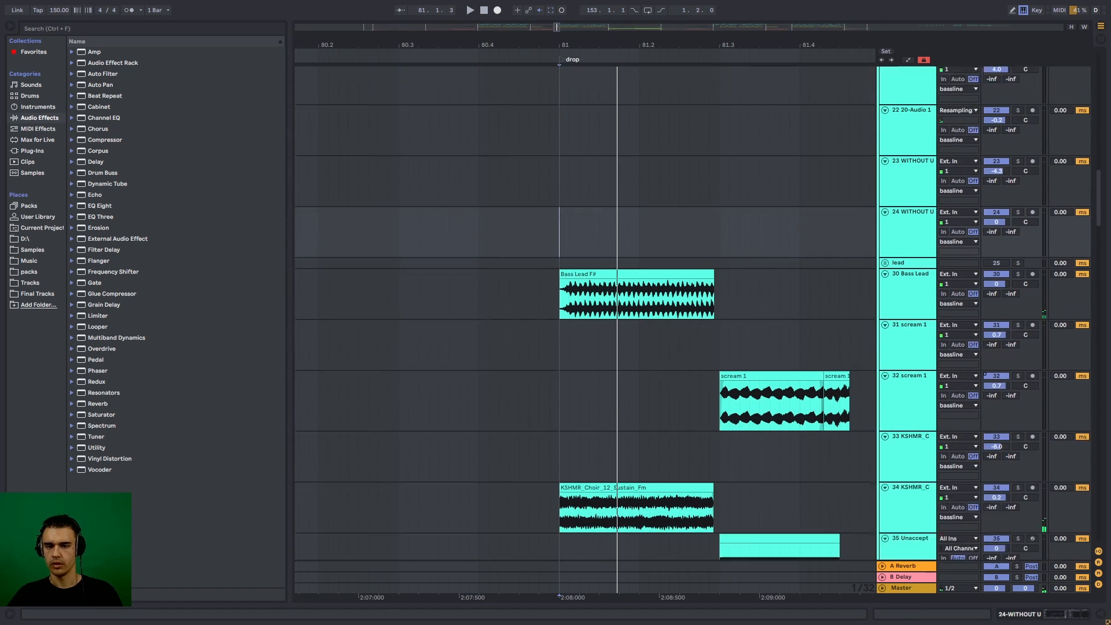
scroll(585, 312, "down", 1)
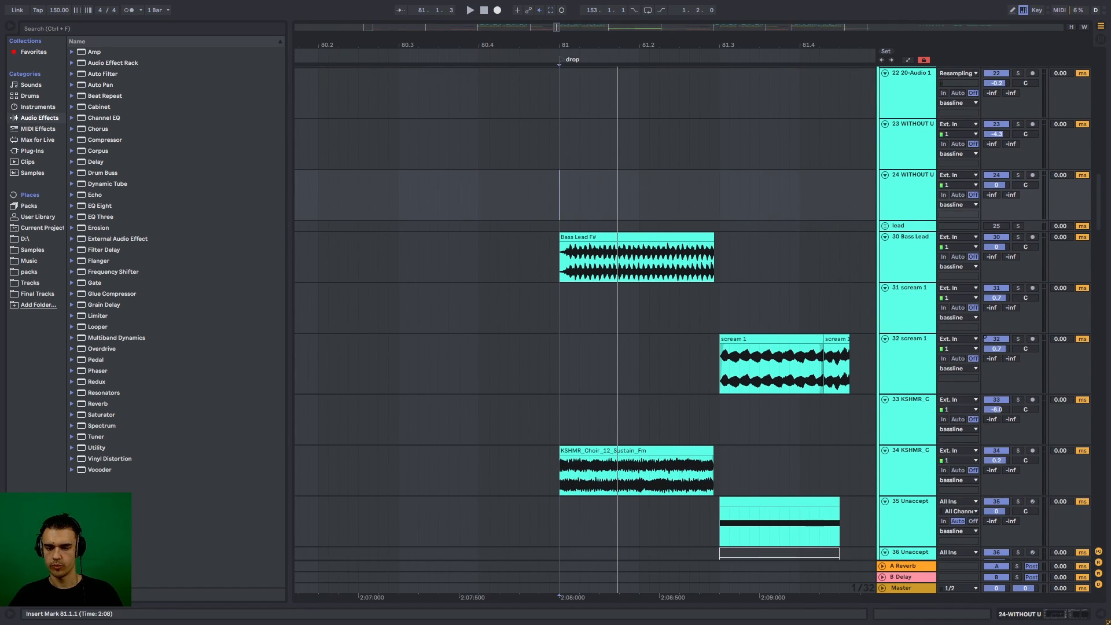
scroll(584, 312, "down", 4)
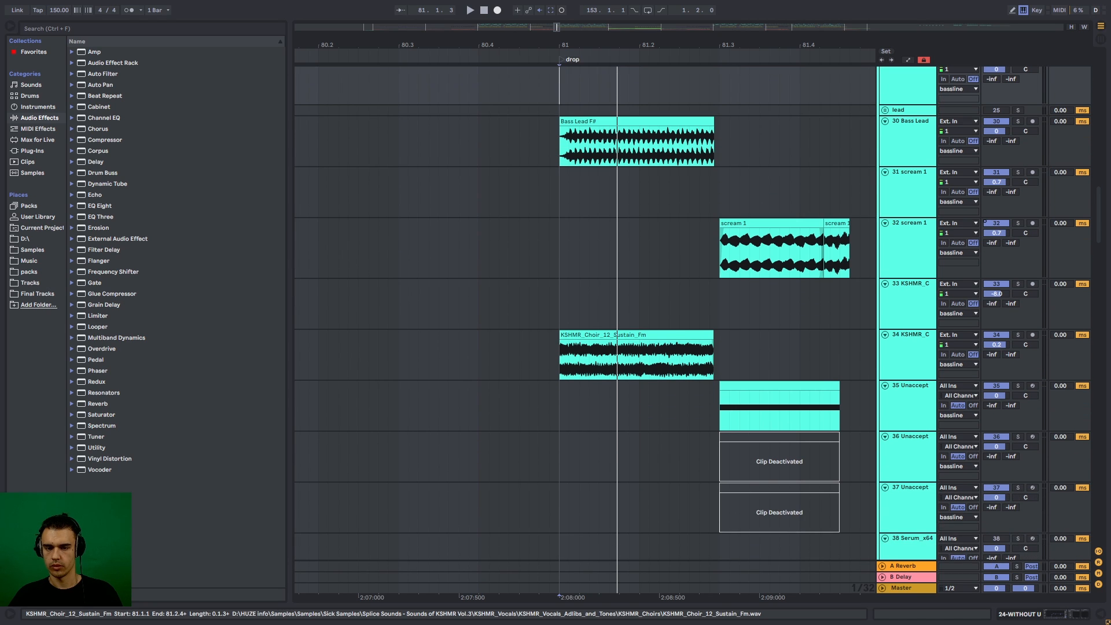
- Inspect the transposition of the KSHMR_Choir_12_Sustain_Fm clip on track 34 at bar 81
double_click(636, 335)
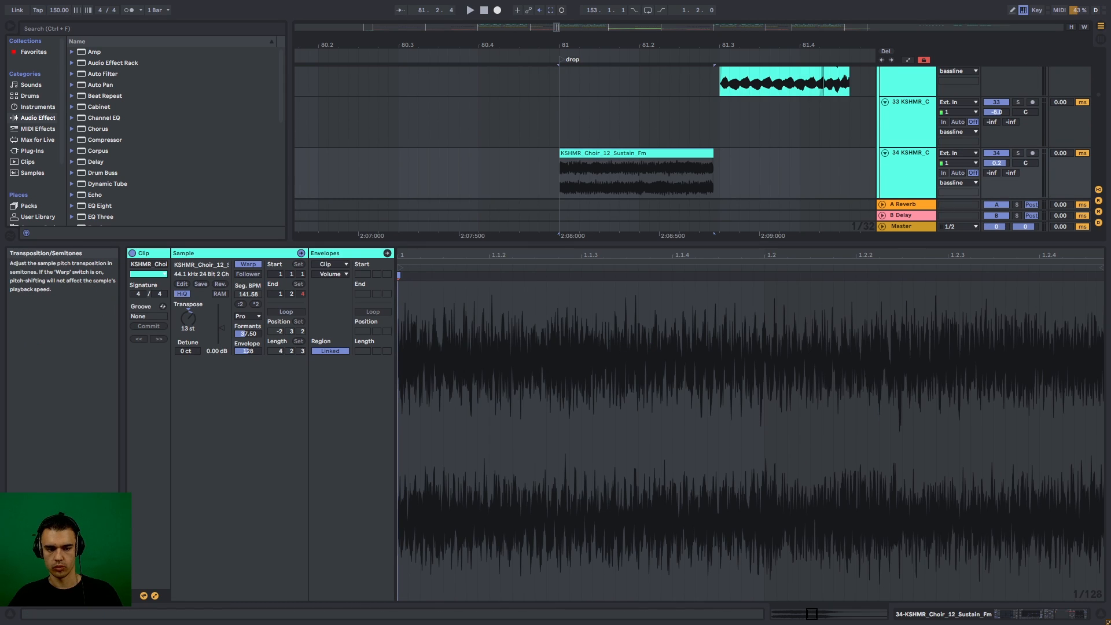
left_click(188, 318)
double_click(637, 153)
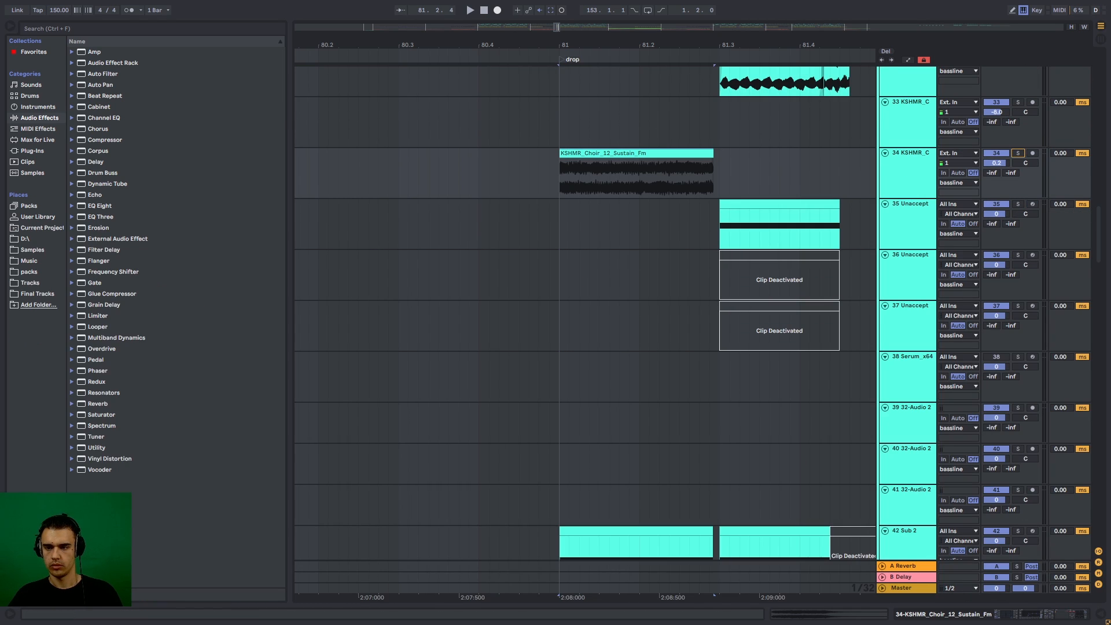
- Solo track 129 in the back group and audition its KSHMR_Adlib_09_D clip from bar 81
scroll(585, 313, "down", 8)
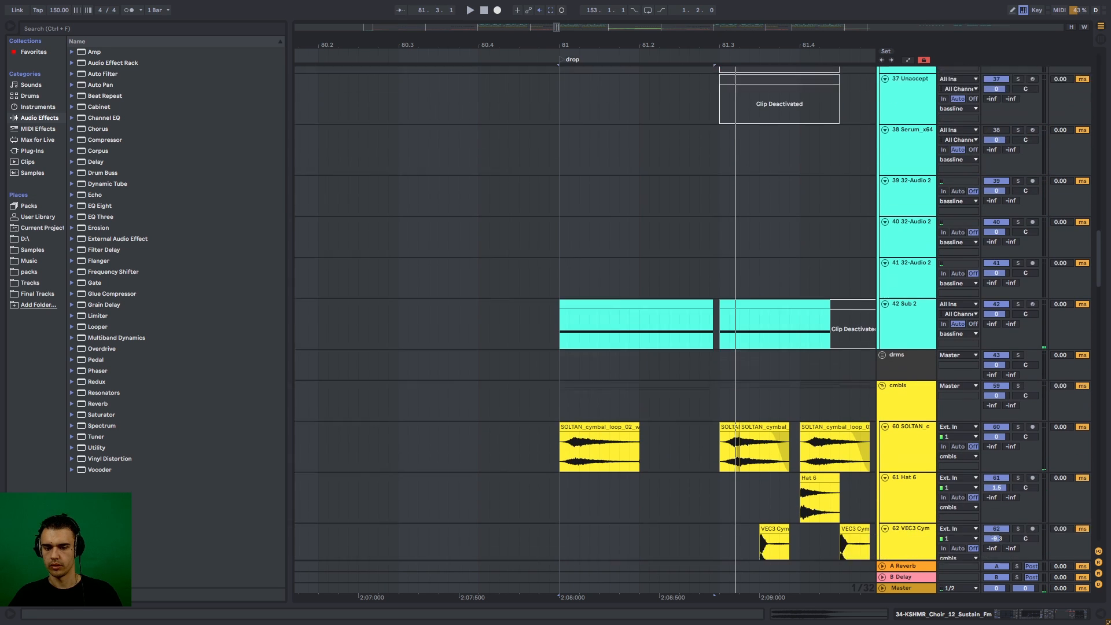
scroll(585, 312, "down", 20)
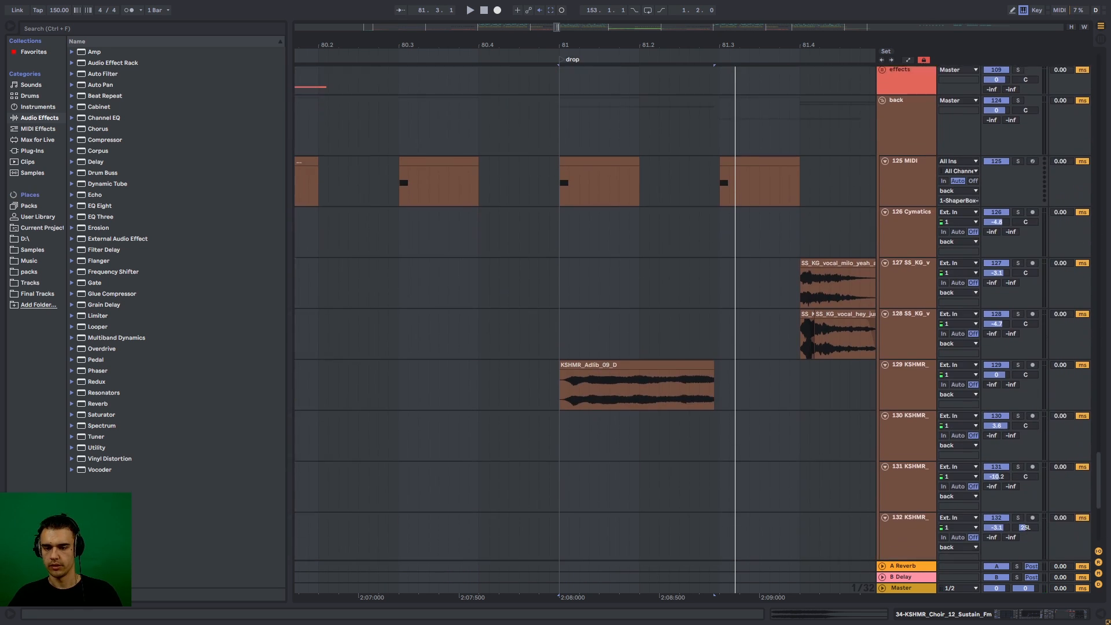
scroll(585, 313, "down", 1)
left_click(1017, 348)
key("space")
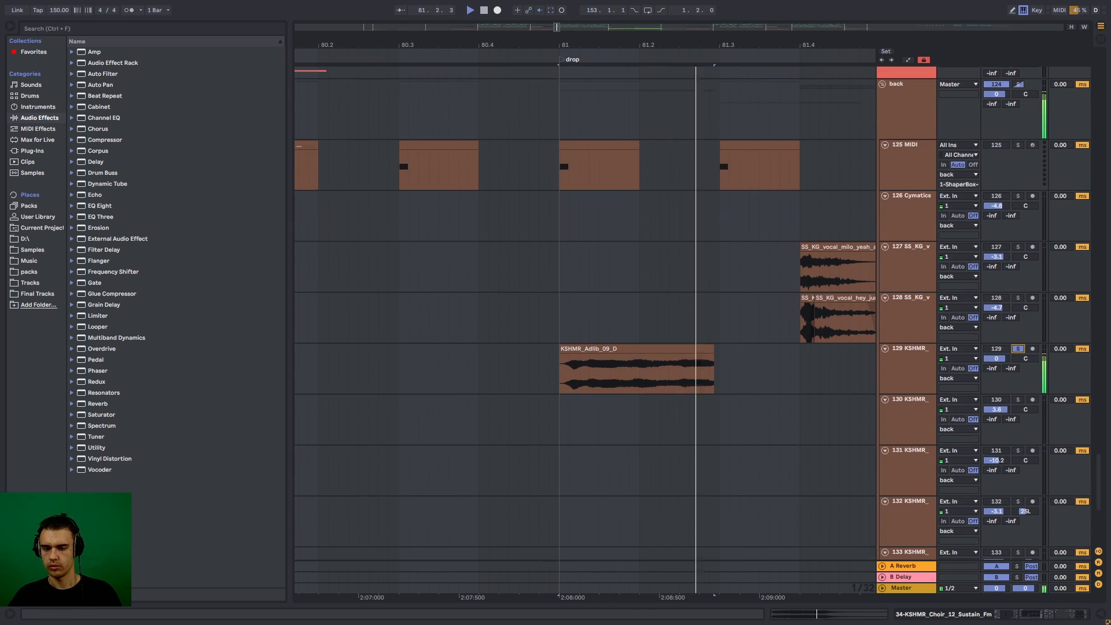
key("space")
- Audition the Bass Lead and KSHMR choir clips soloed on tracks 30 and 34 from bar 81
key("space")
key("space")
key("space")
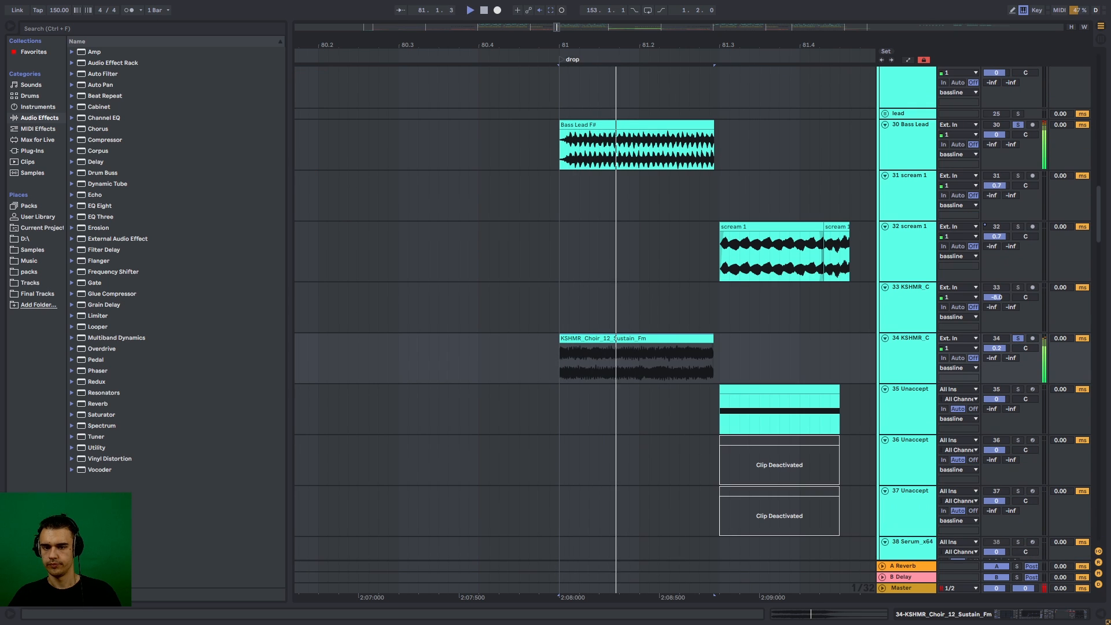
key("space")
key("space")
key("space")
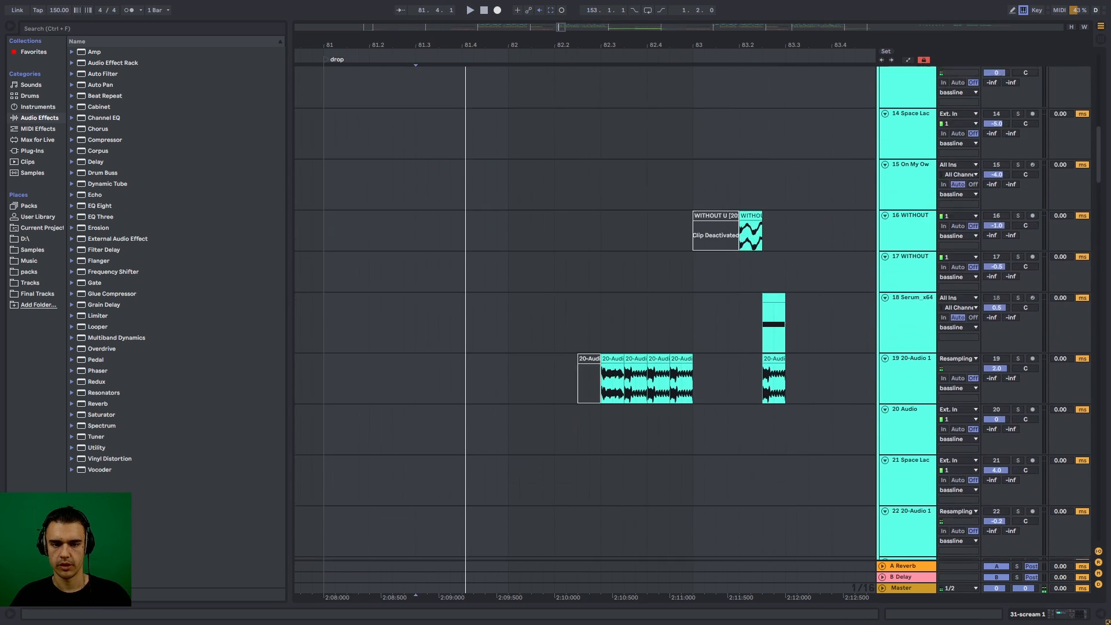
- Audition the first scream 1 clip on soloed track 32 from 81.3
scroll(584, 324, "down", 2)
scroll(585, 313, "down", 10)
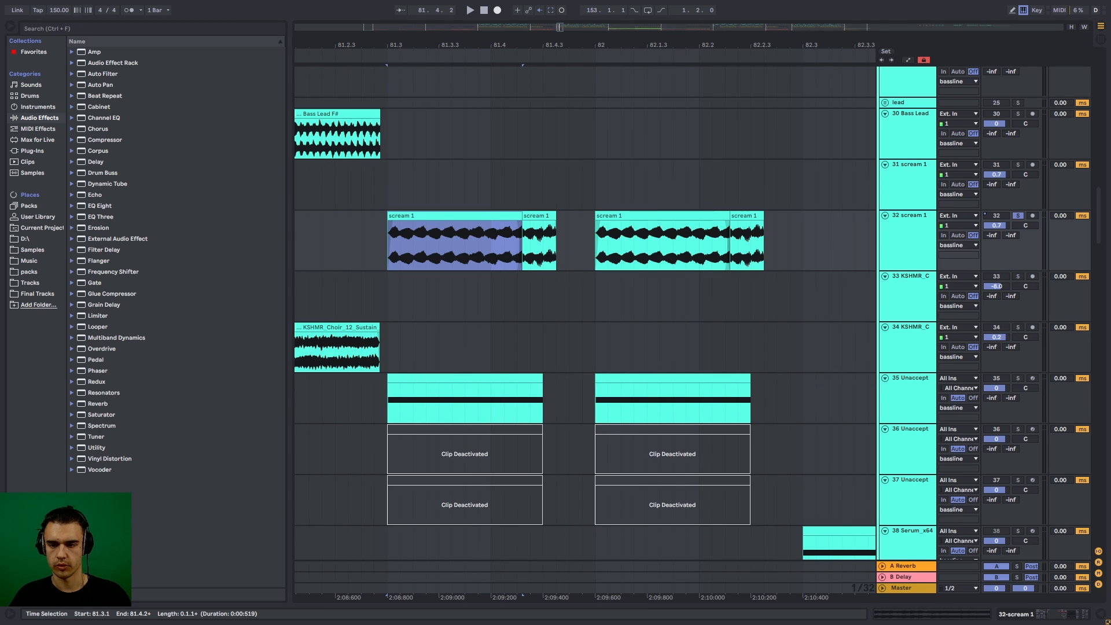
key("space")
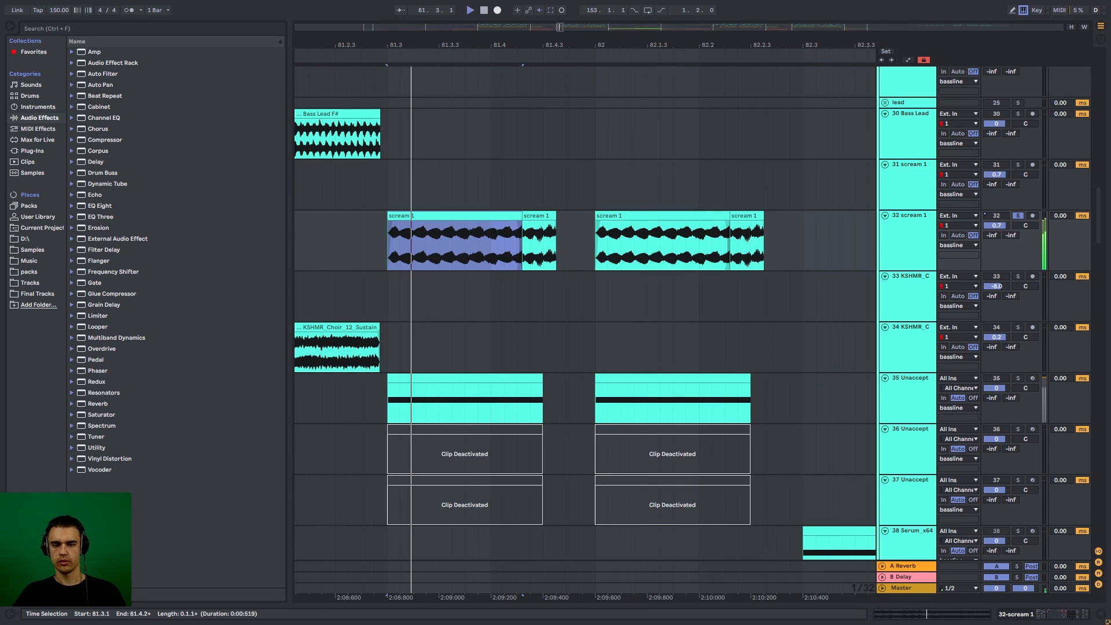
key("space")
key("space")
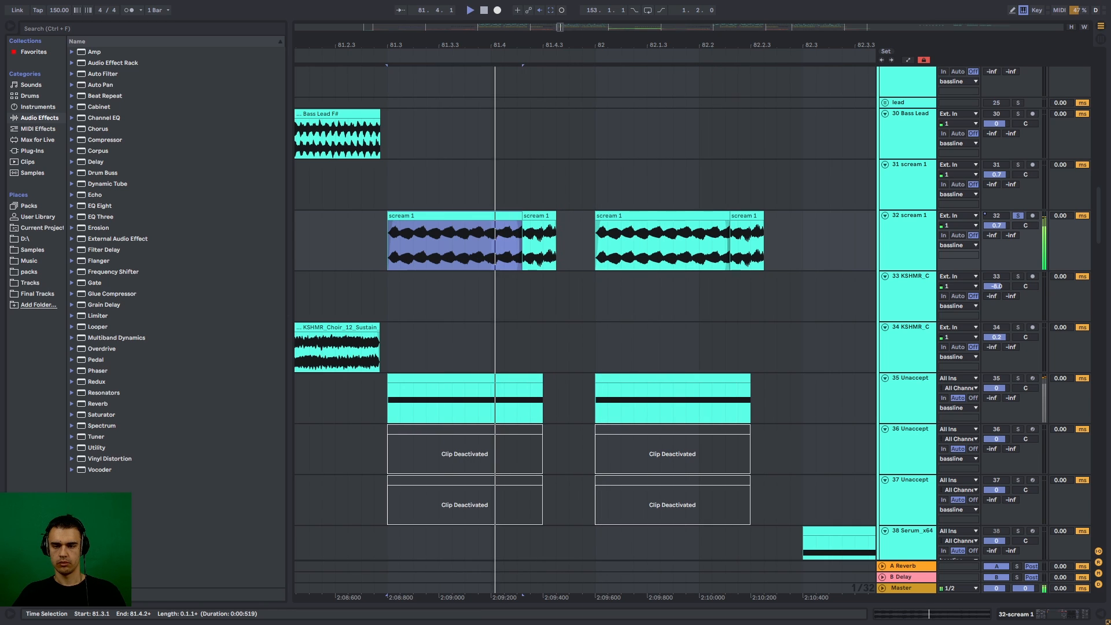
key("space")
- Solo track 35 and play its bass layer from 81.3.1
left_click(1018, 378)
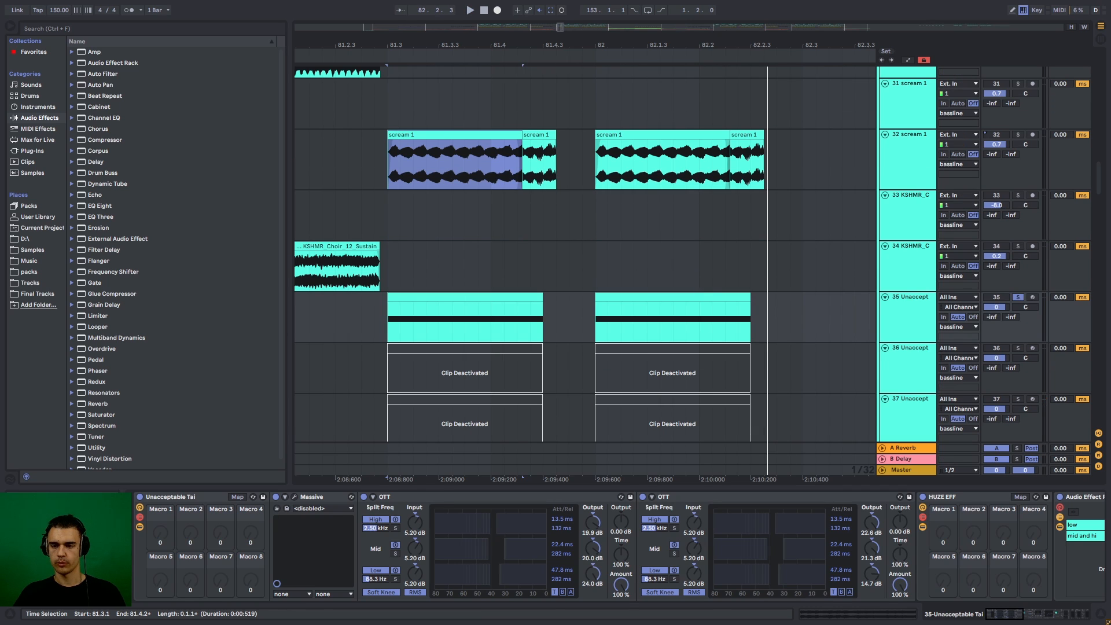
left_click(388, 270)
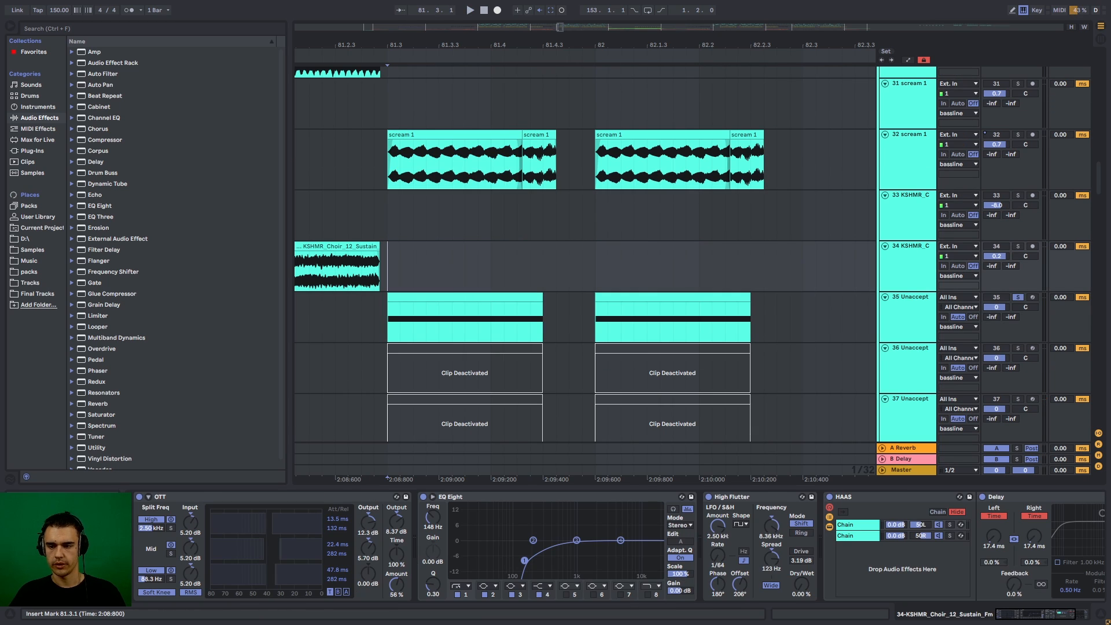
key("space")
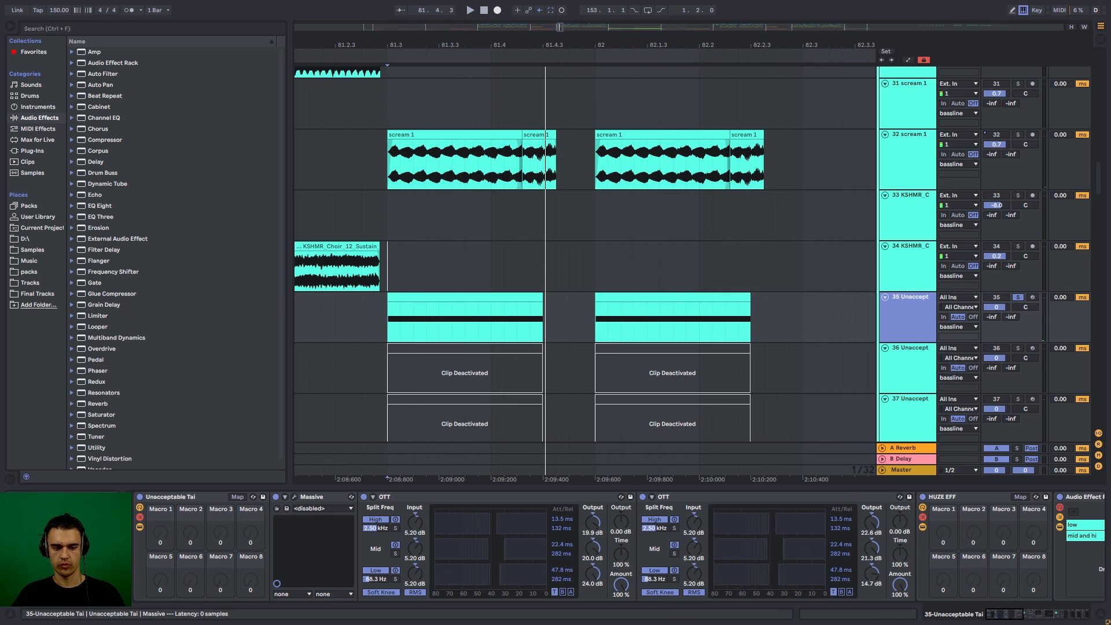
- Open the Massive synth on track 35 and inspect its oscillator wavetables, LFO 5 and modulation settings
left_click(294, 497)
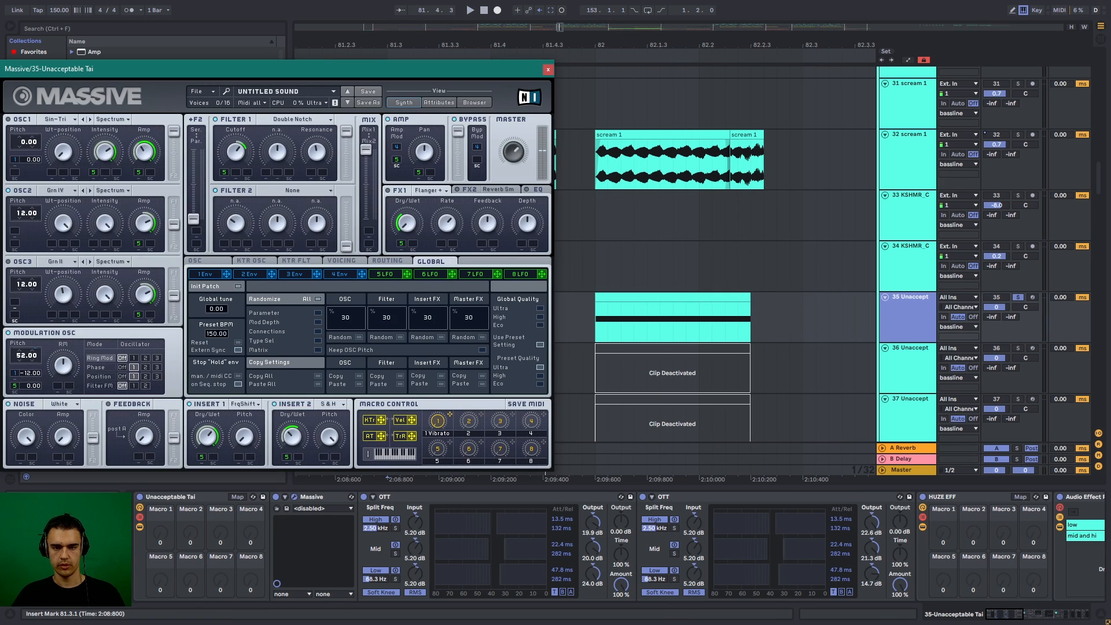
left_click_drag(353, 71, 455, 37)
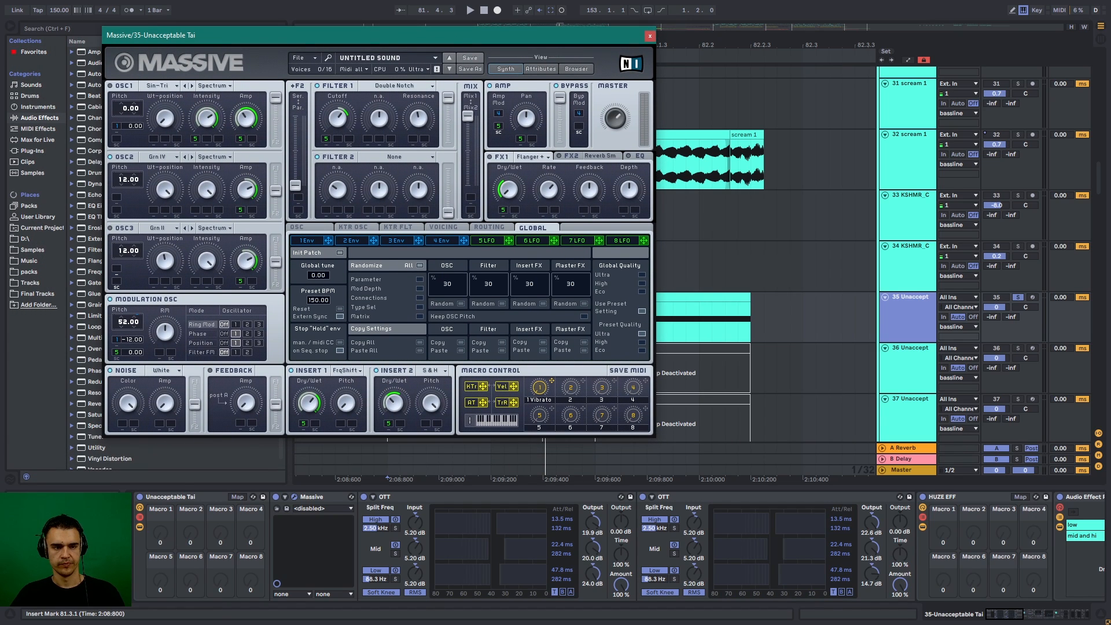
left_click(159, 157)
left_click(487, 240)
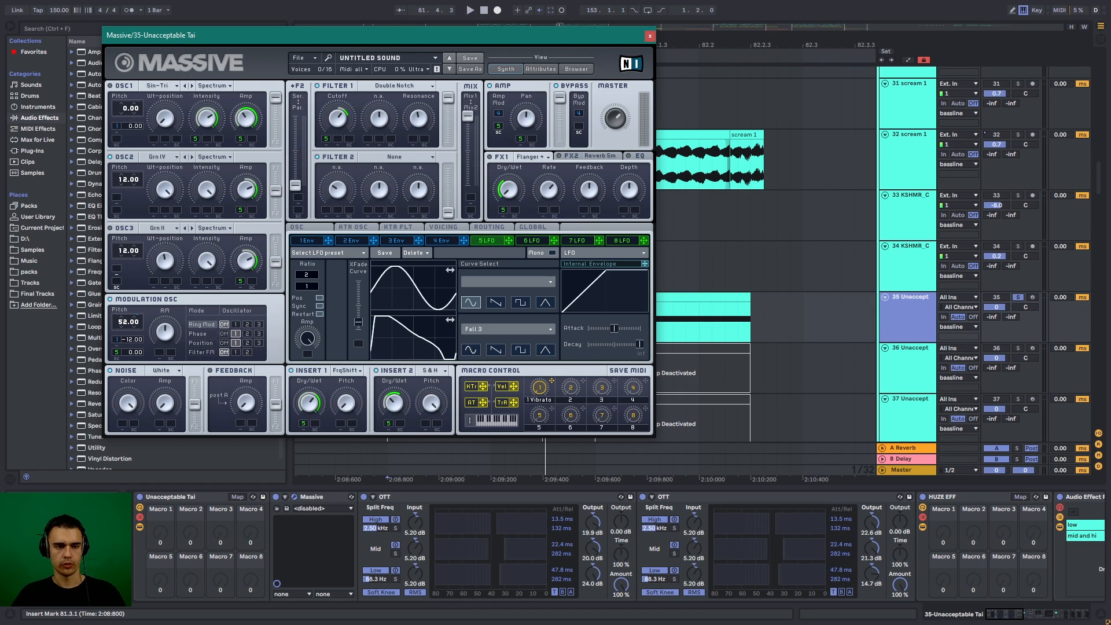
left_click(214, 157)
left_click(213, 158)
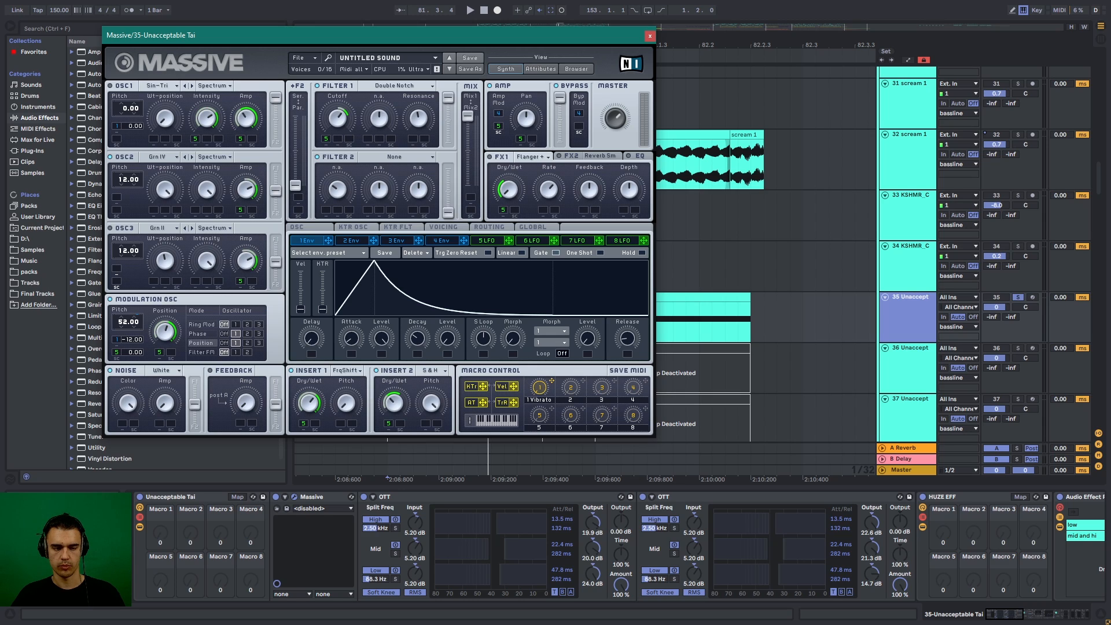
- Show Massive's Insert 1 effect choices, audition the patch and close the synth window
left_click(348, 370)
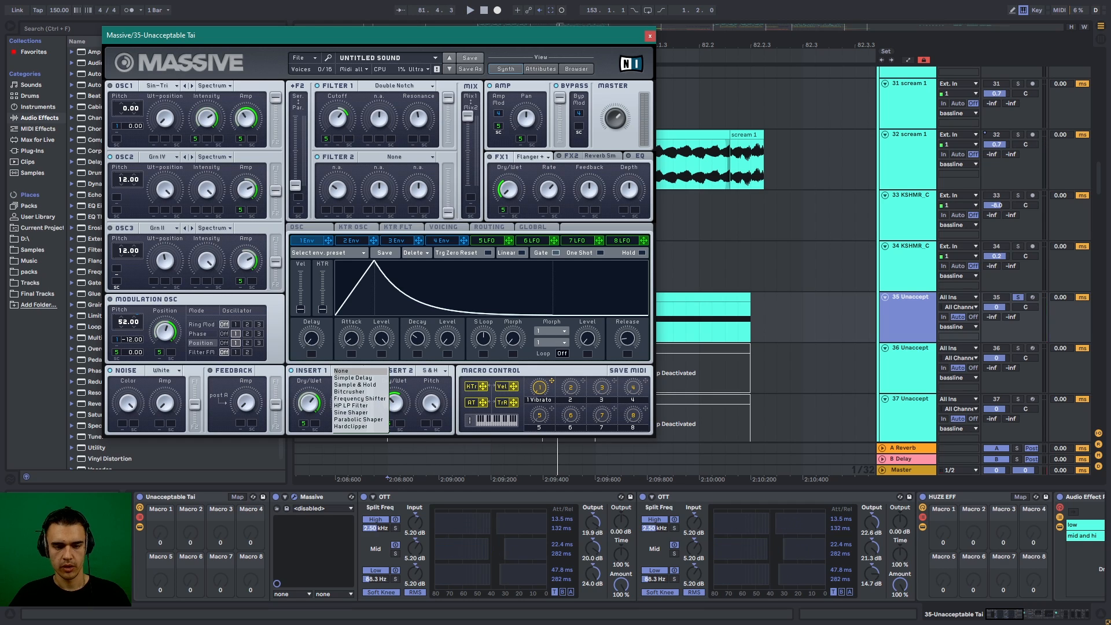
key("Escape")
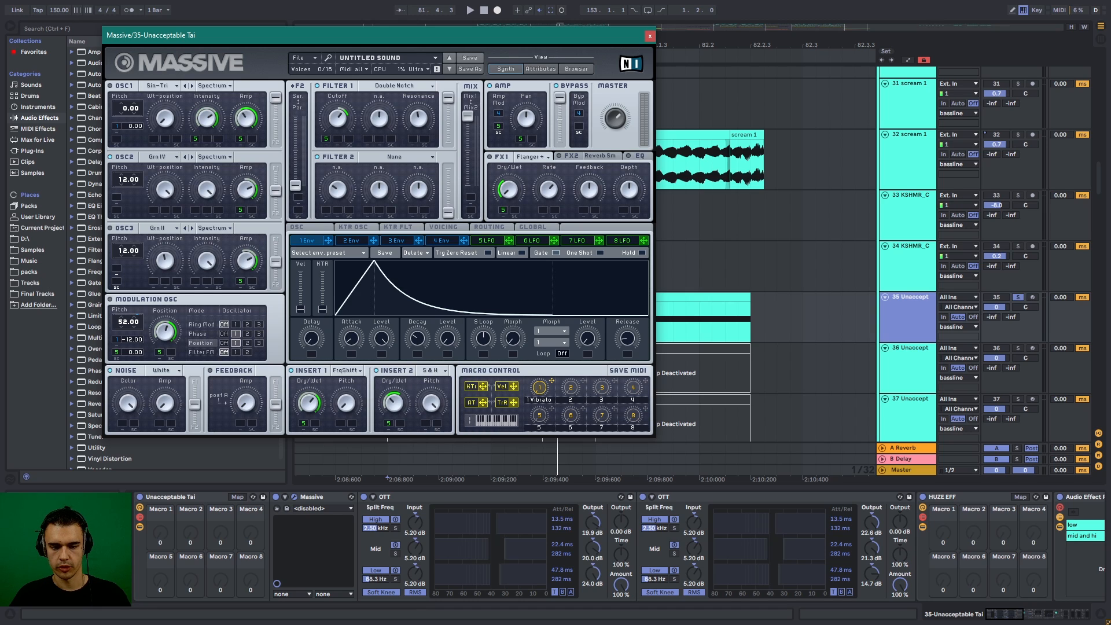
key("space")
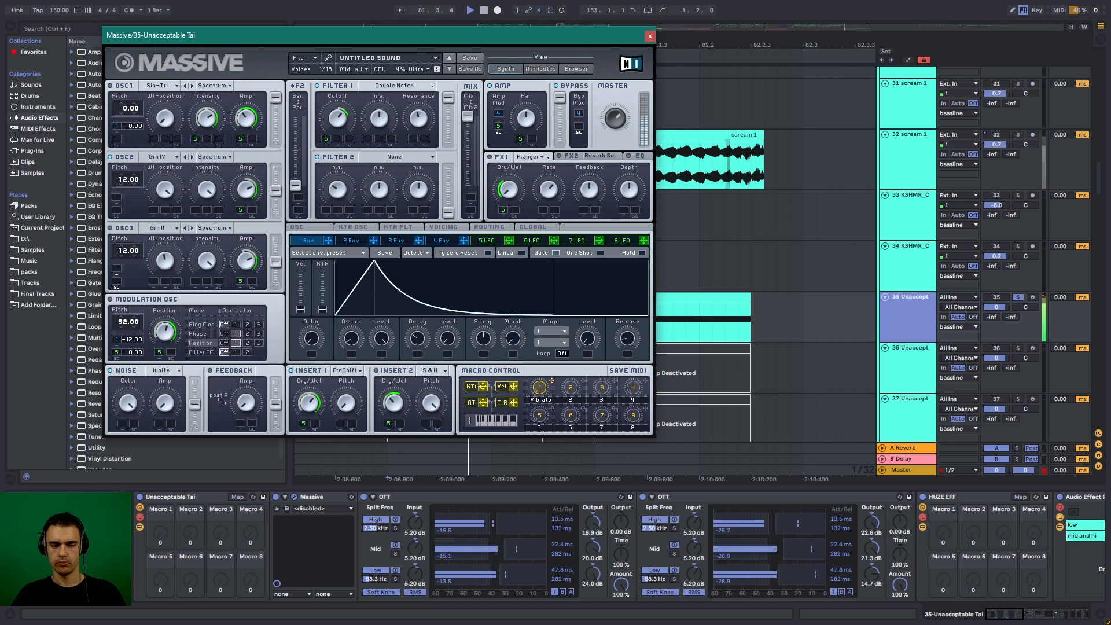
key("space")
key("space")
key("space")
key("Escape")
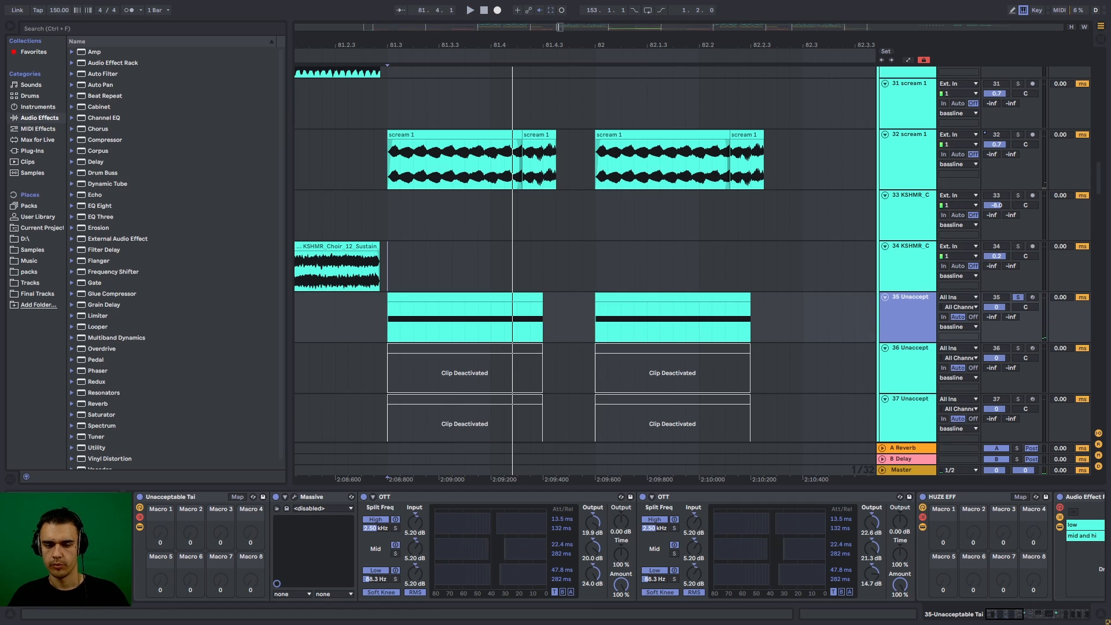
- Inspect track 35's OTT and the low chain of its Audio Effect Rack
left_click(400, 497)
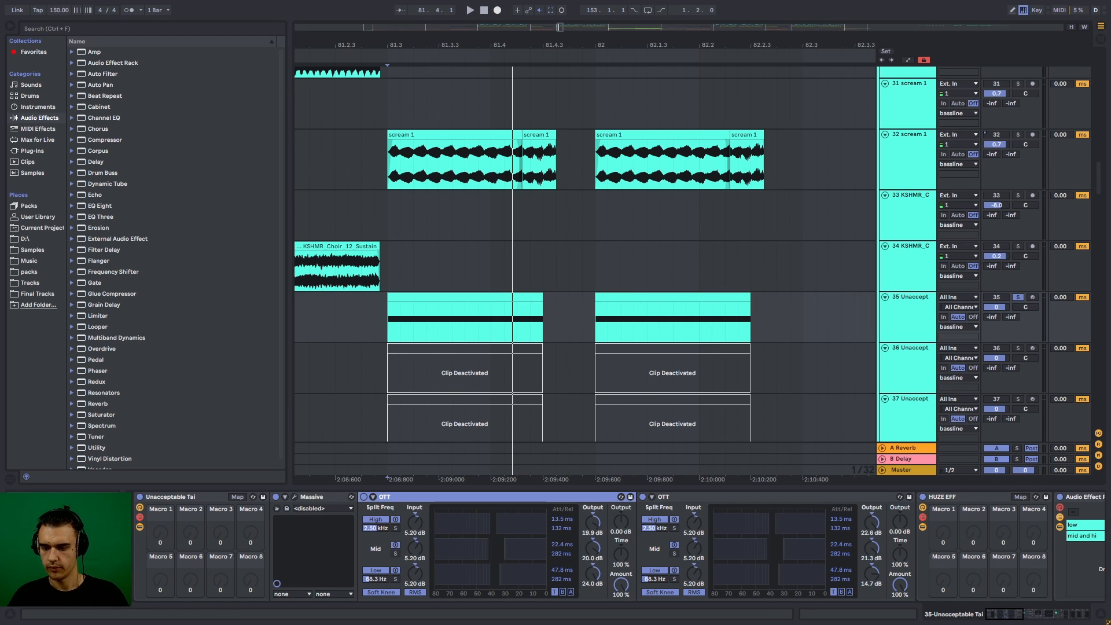
scroll(394, 521, "down", 7)
left_click(379, 525)
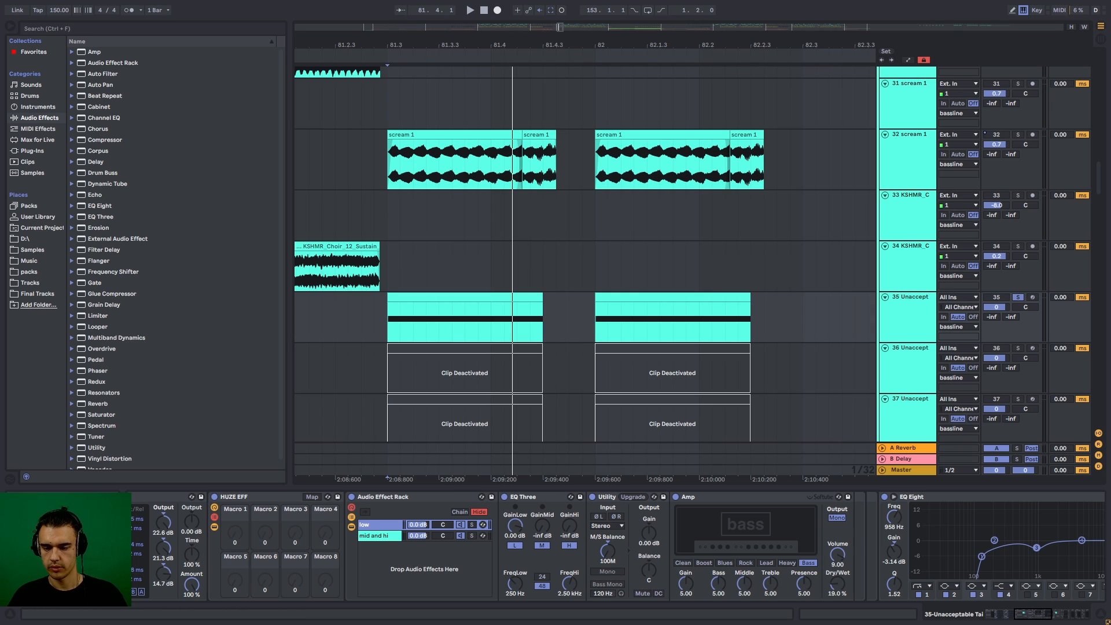
- Inspect the low chain's Amp, switch to the mid and hi chain, and view its CamelPhat3 plug-in settings before closing them
left_click(837, 584)
left_click(376, 536)
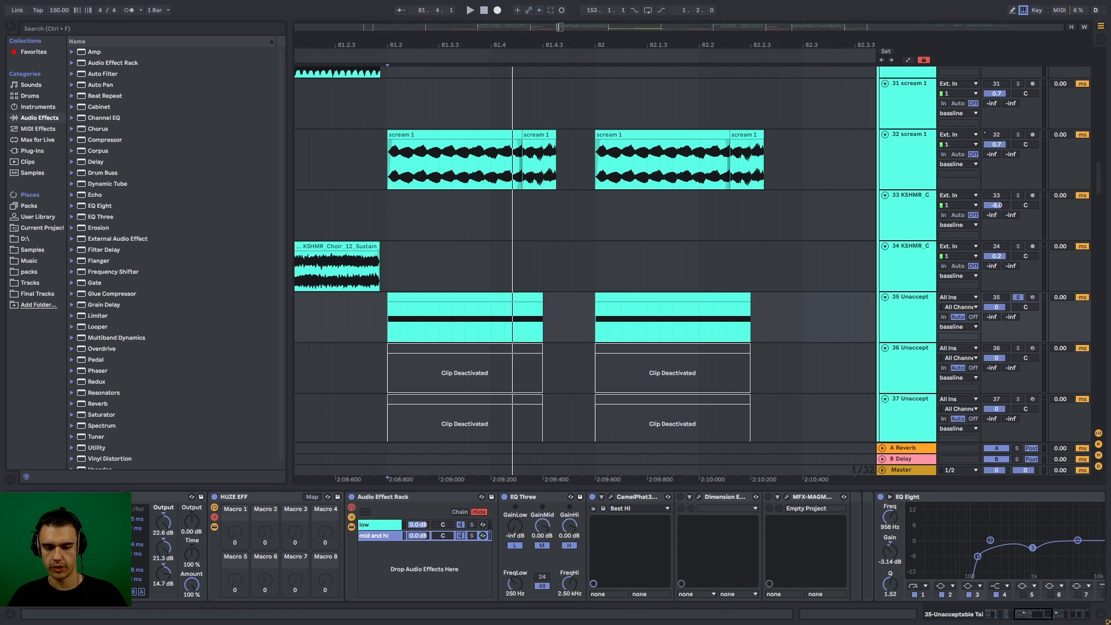
left_click(610, 497)
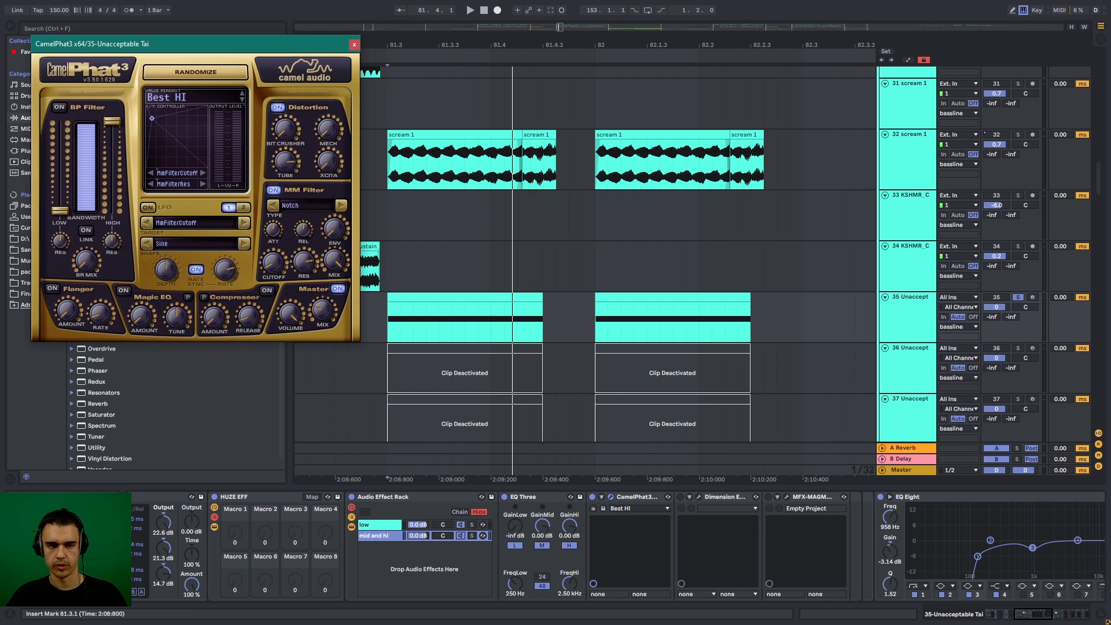
left_click_drag(215, 44, 290, 53)
left_click(611, 497)
- Examine the remaining effects on track 35, briefly opening the final Dimension Expander to view its settings
scroll(610, 497, "down", 5)
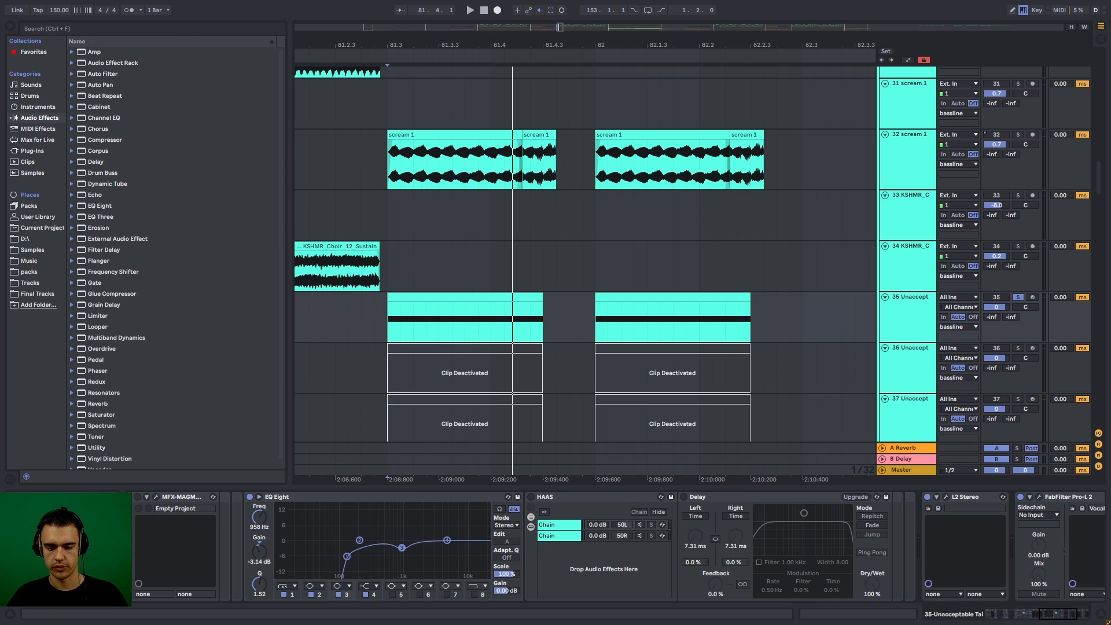
scroll(753, 547, "right", 10)
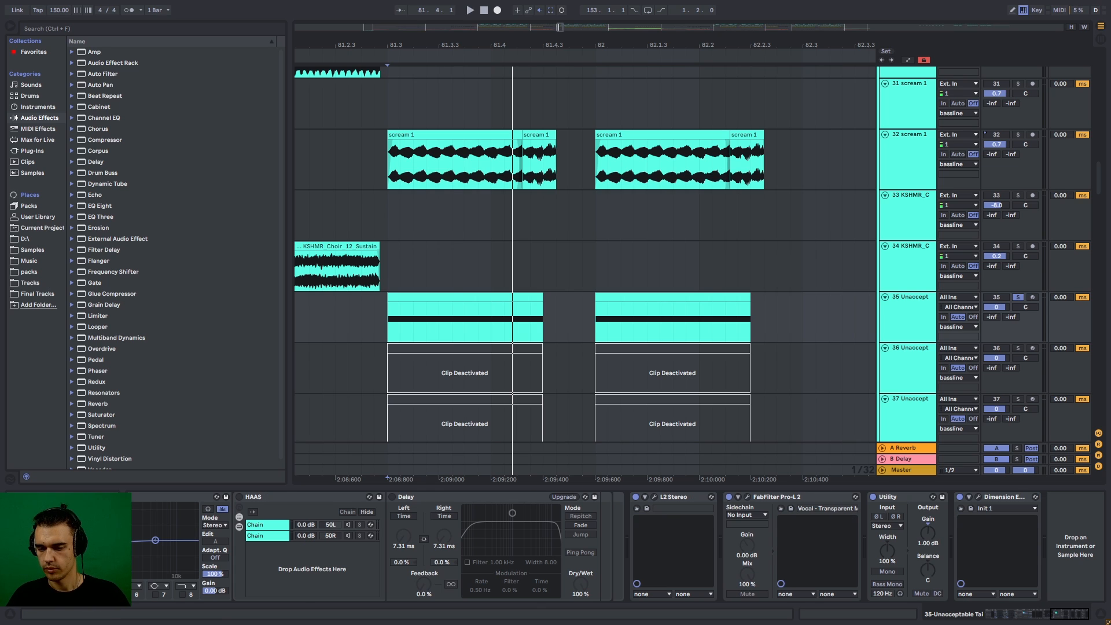
left_click(979, 497)
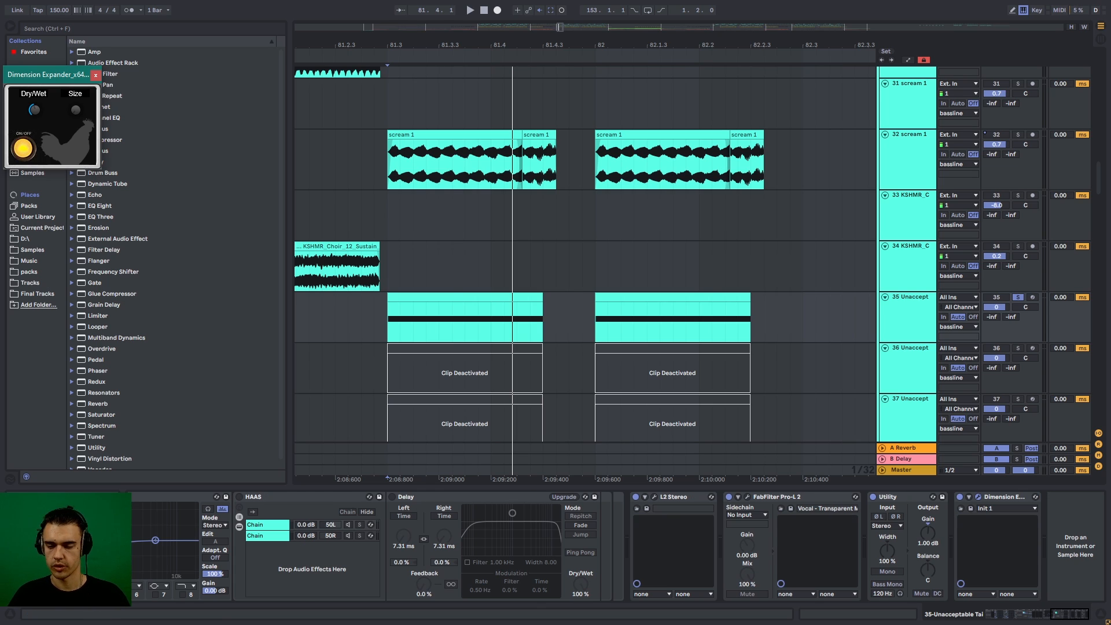
left_click(978, 497)
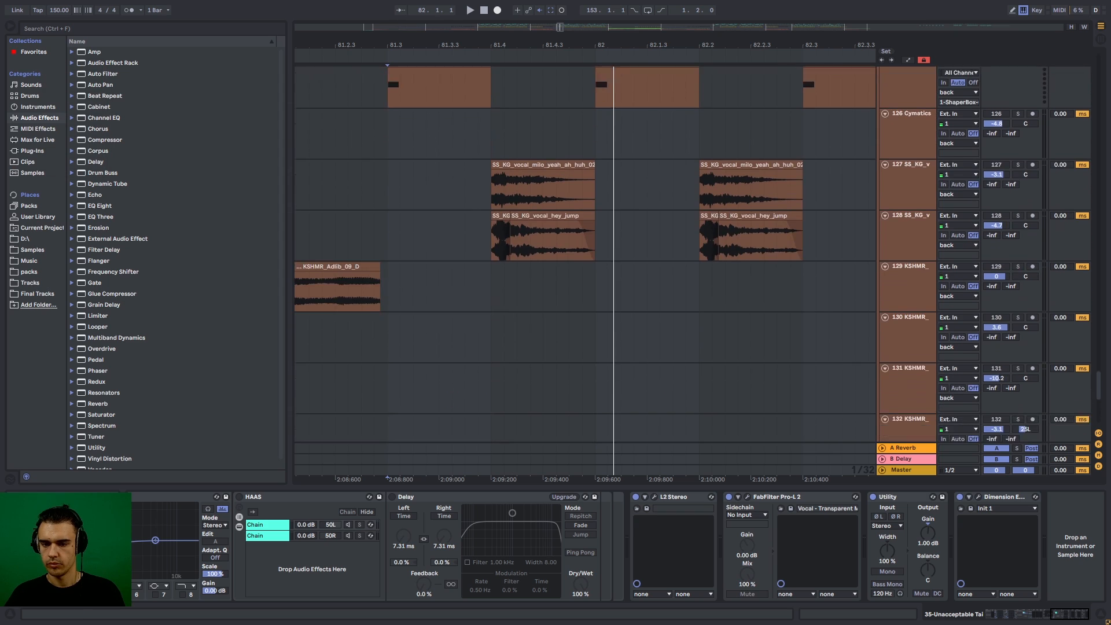
- Solo track 134 in the back group and audition its KSHMR_Adlib_08_D clips from 81.3.1
scroll(584, 267, "down", 10)
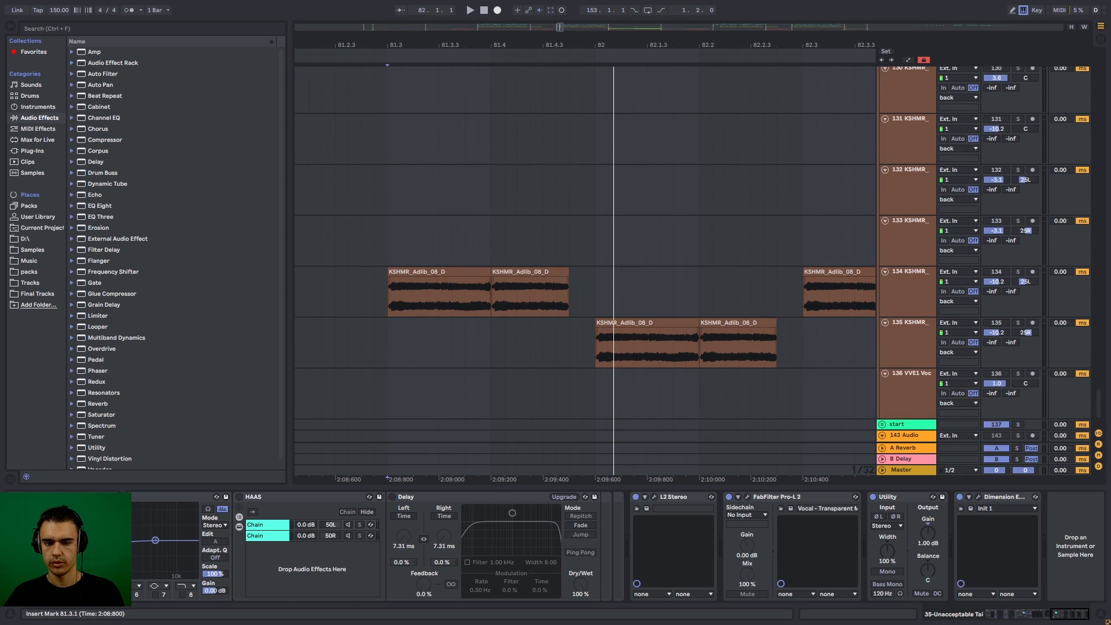
key("space")
key("space")
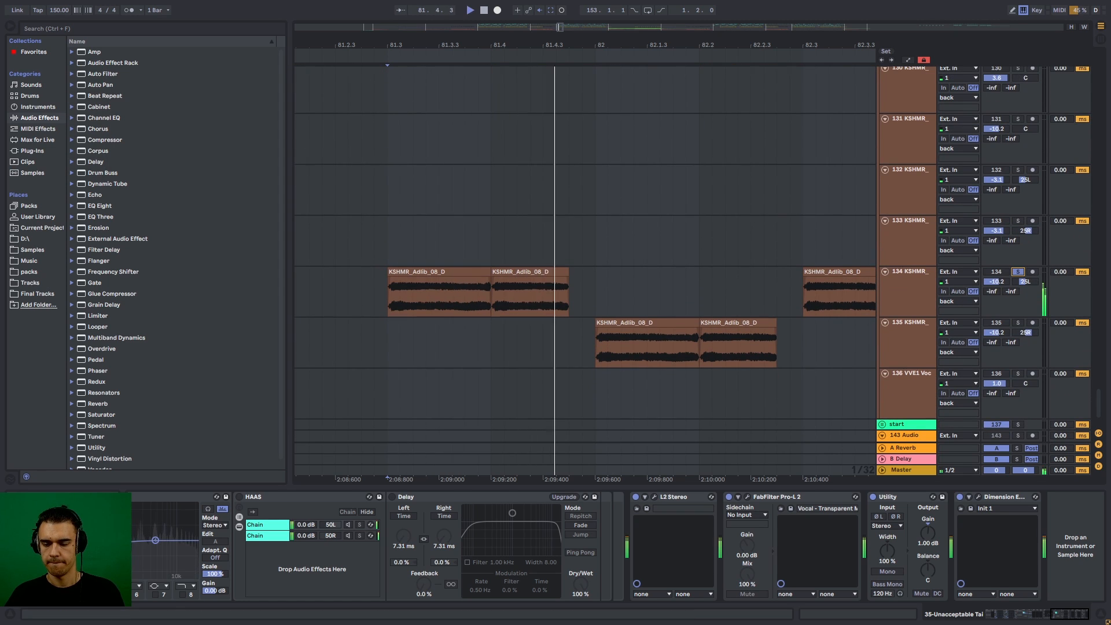
key("space")
key("space")
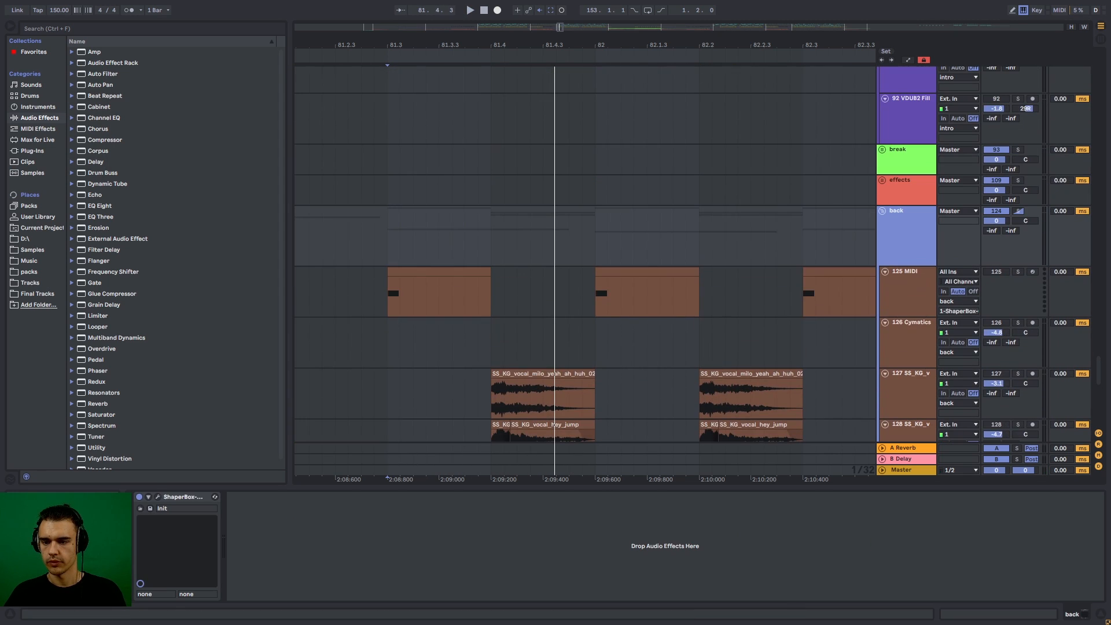
- Play the bassline section from 82.3.1, and audition track 40's 32-Audio 2 clips in solo
scroll(585, 255, "up", 15)
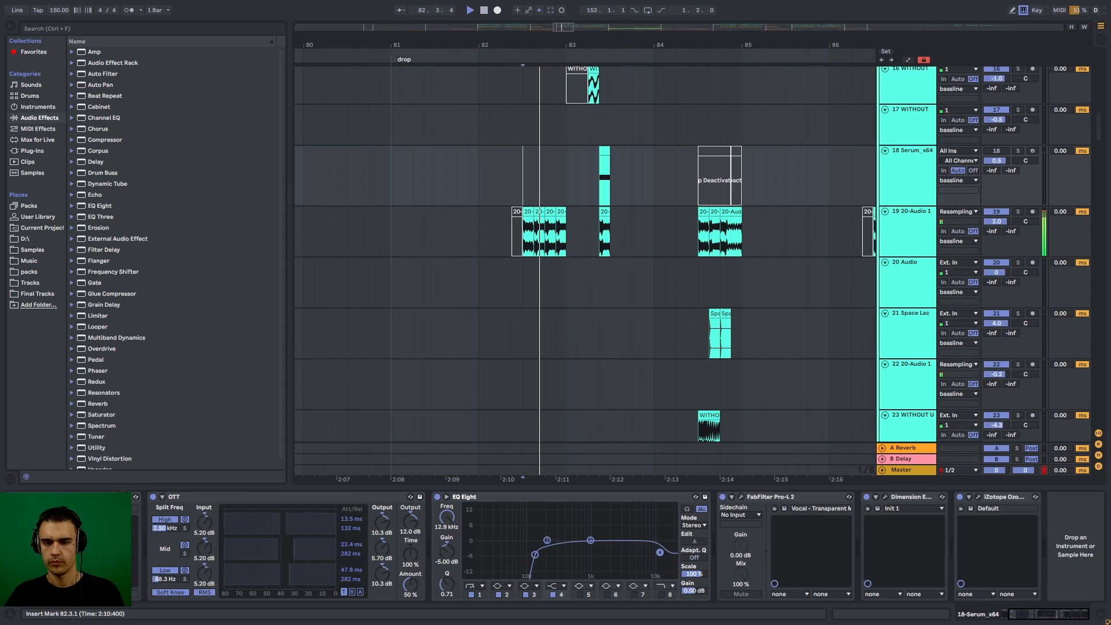
key("space")
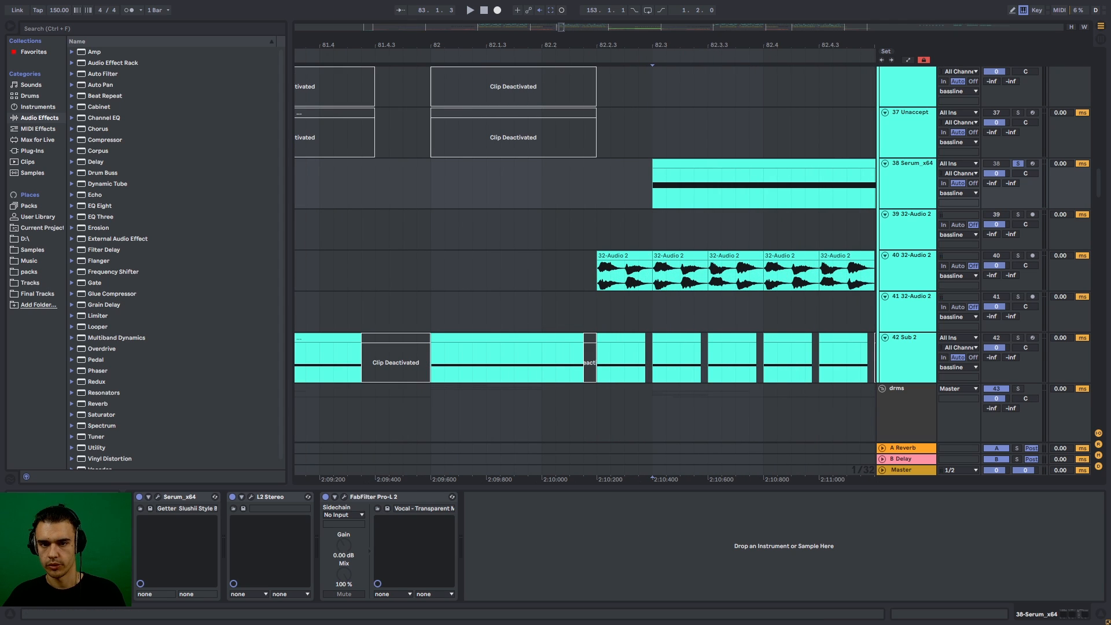
scroll(584, 272, "right", 3)
left_click(454, 255)
left_click(1018, 255)
key("space")
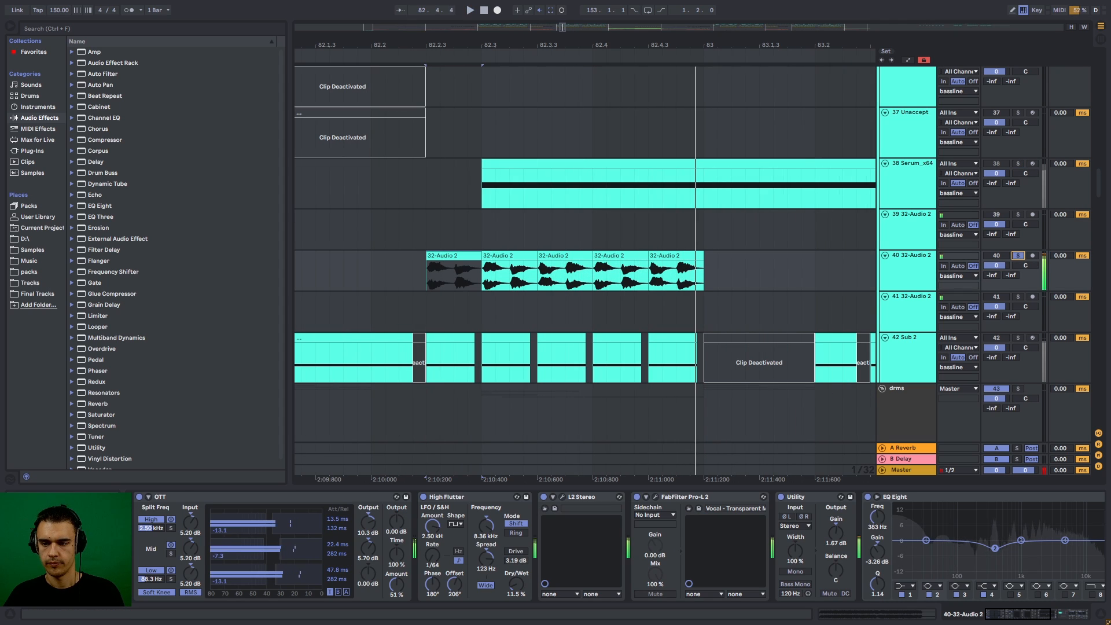
key("space")
key("space")
- Solo the Serum layer on track 38 and play it from 82.3.1
scroll(644, 272, "down", 5)
scroll(643, 272, "up", 1)
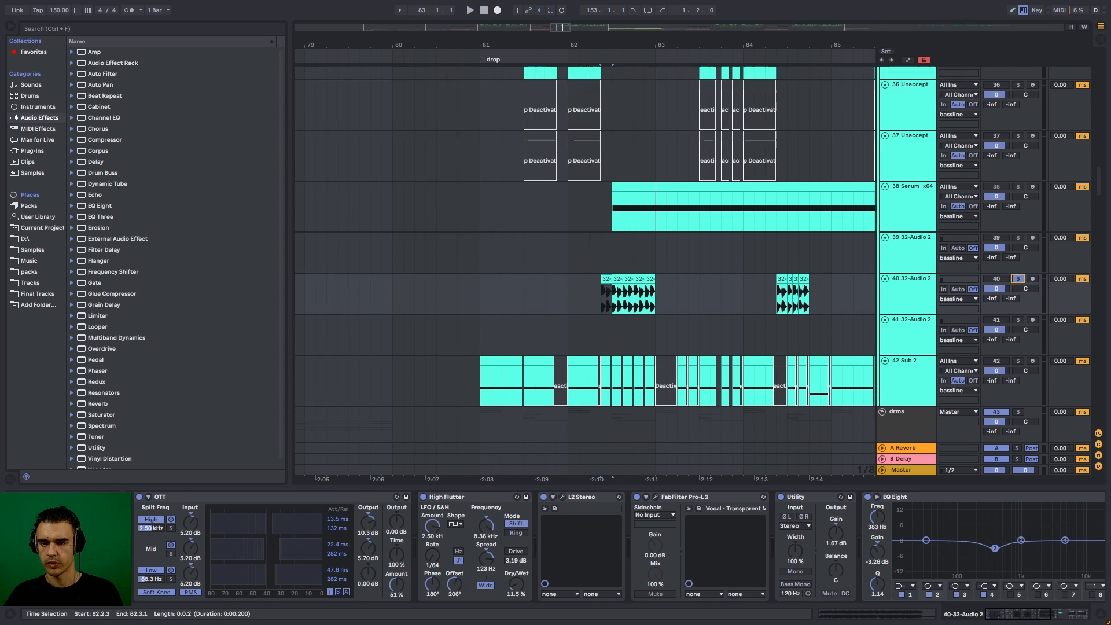
scroll(612, 232, "up", 1)
left_click(612, 232)
left_click(1018, 210)
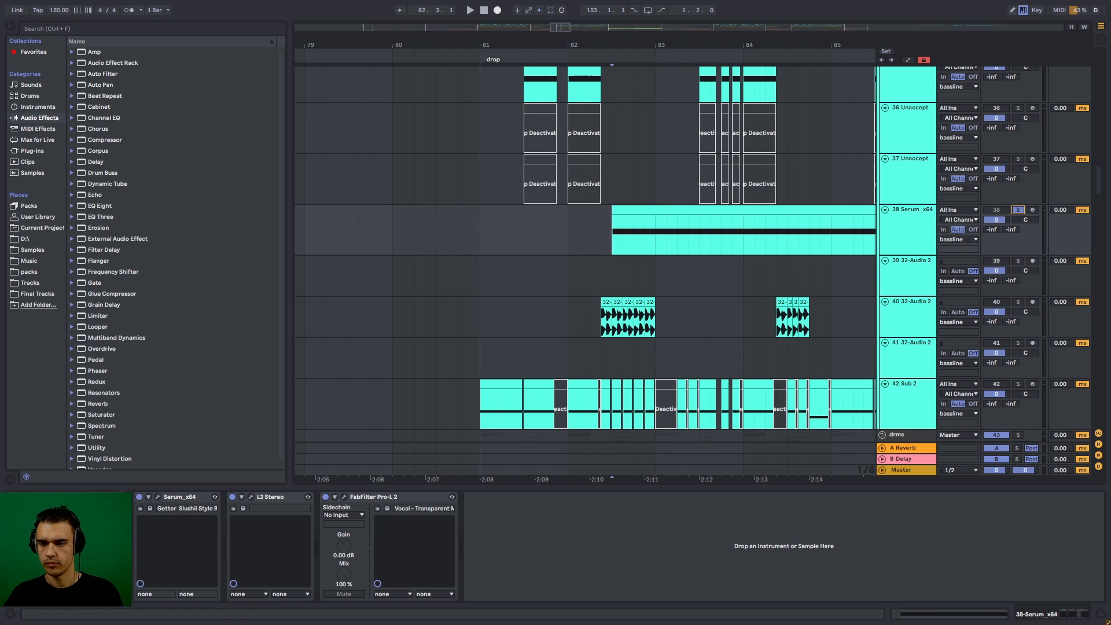
key("space")
key("space")
key("space")
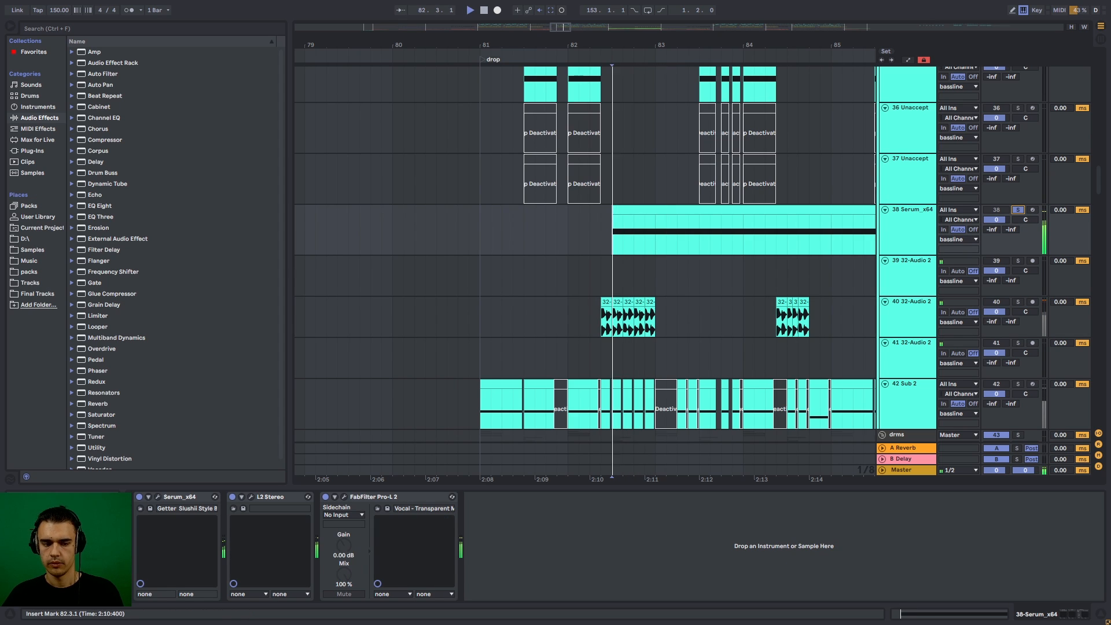
- Open Serum on track 38, inspect its oscillator and effects pages, and close the synth window
left_click(157, 497)
mouse_move(466, 44)
left_mouse_down()
mouse_move(612, 54)
mouse_move(468, 37)
left_mouse_up()
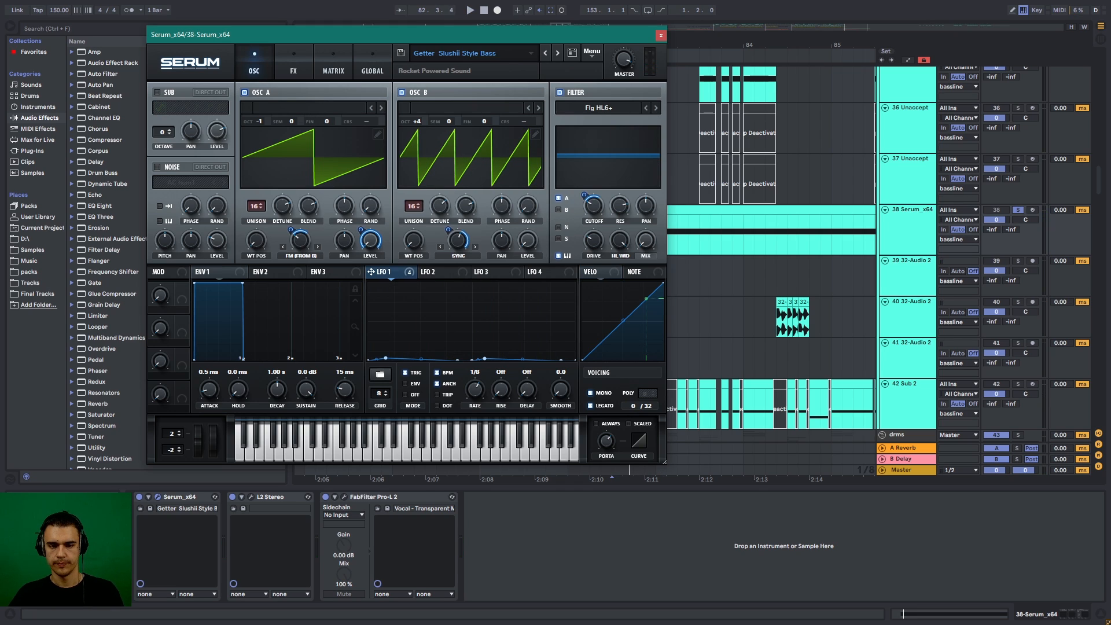
left_click(293, 64)
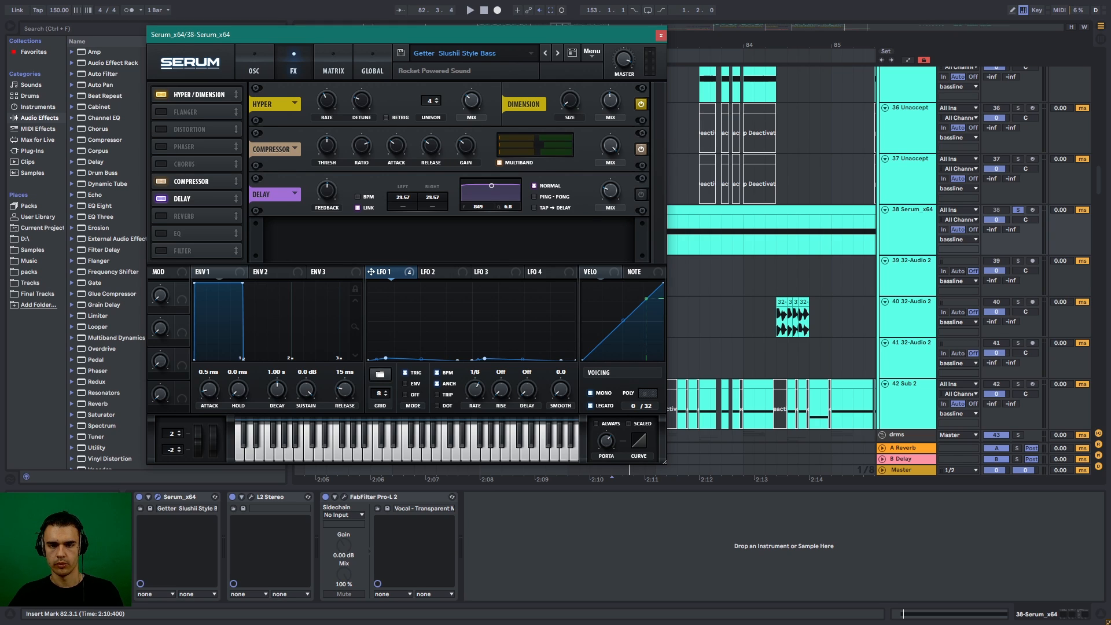
left_click(661, 35)
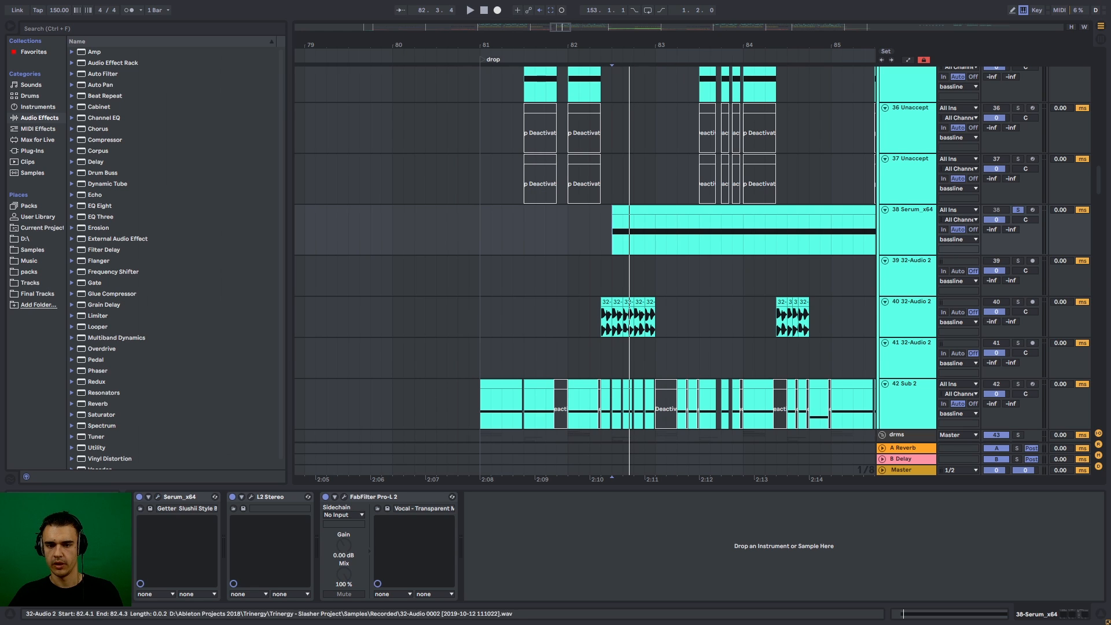
- Open the 32-Audio 2 clip at 82.3.1 on track 40 to view its waveform and warp settings
scroll(631, 318, "down", 1)
scroll(623, 267, "up", 4)
double_click(607, 267)
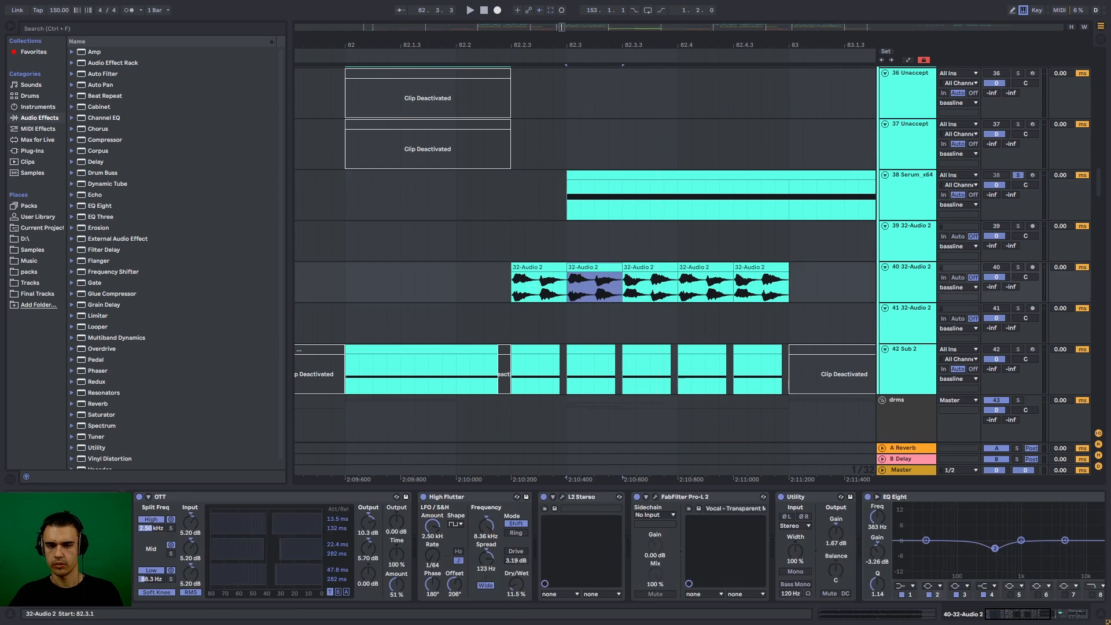
key("ctrl+alt+l")
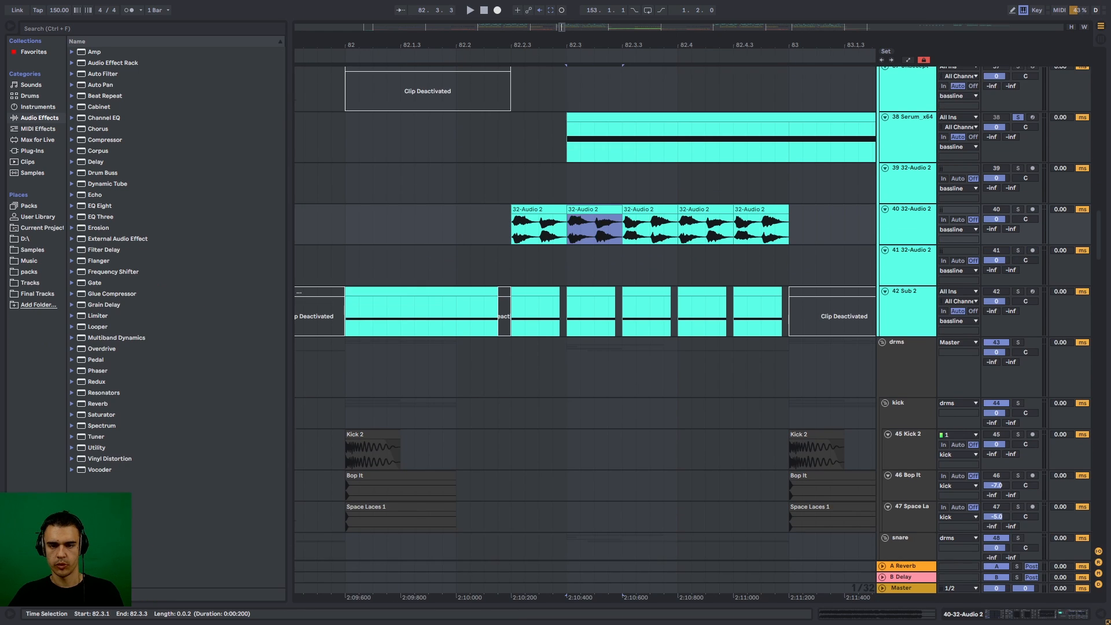
key("ctrl+alt+l")
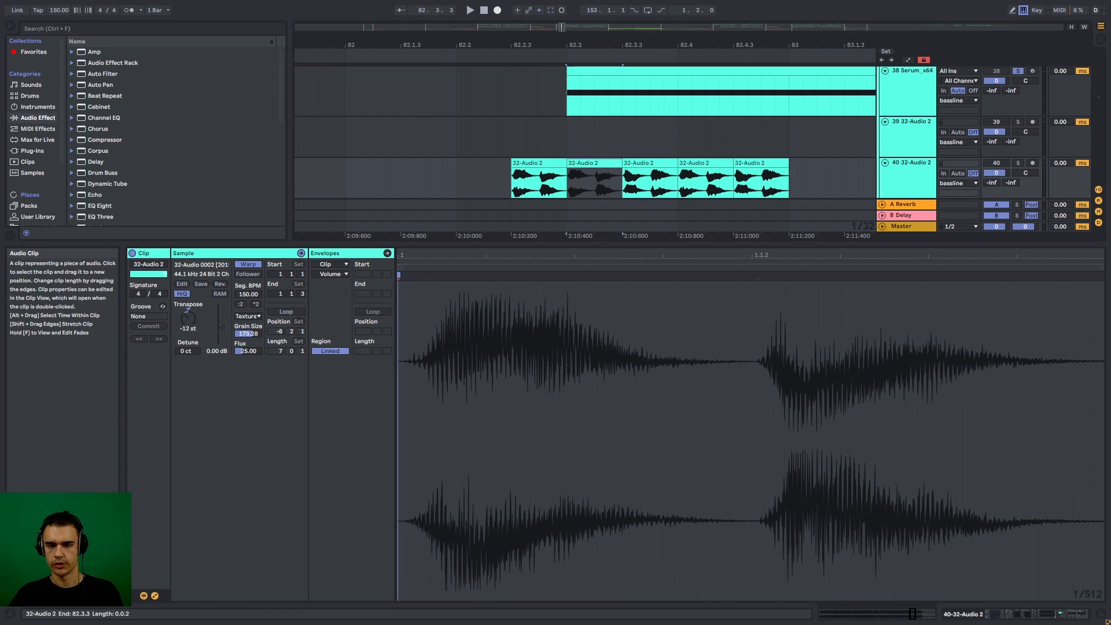
- Play track 38's Serum layer, and solo track 40 to compare it with the resampled 32-Audio 2 clips
key("space")
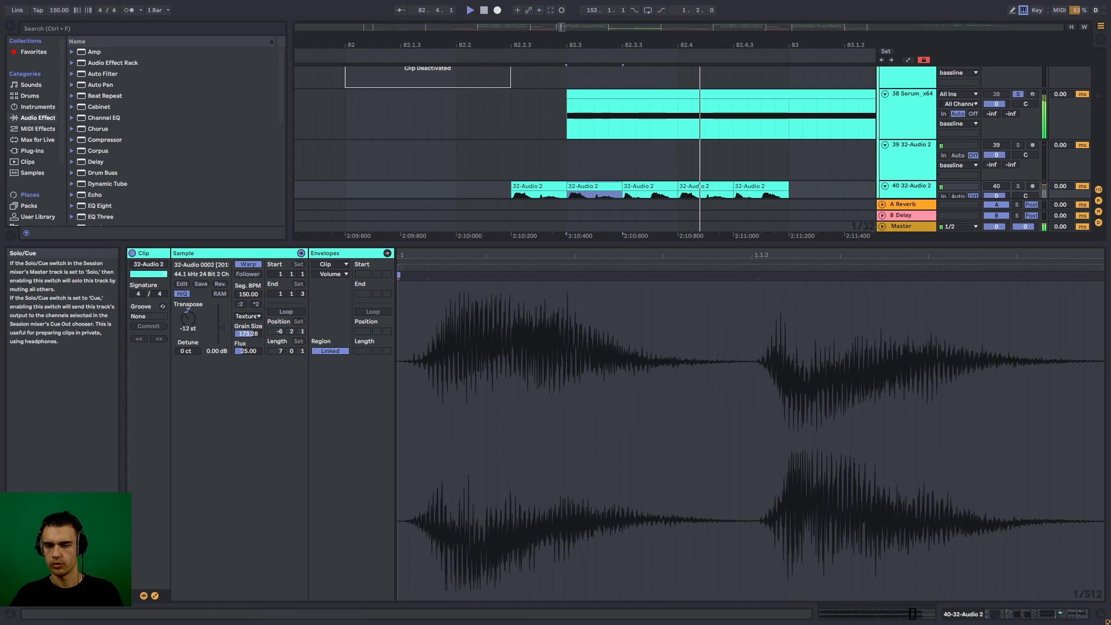
scroll(614, 156, "down", 1)
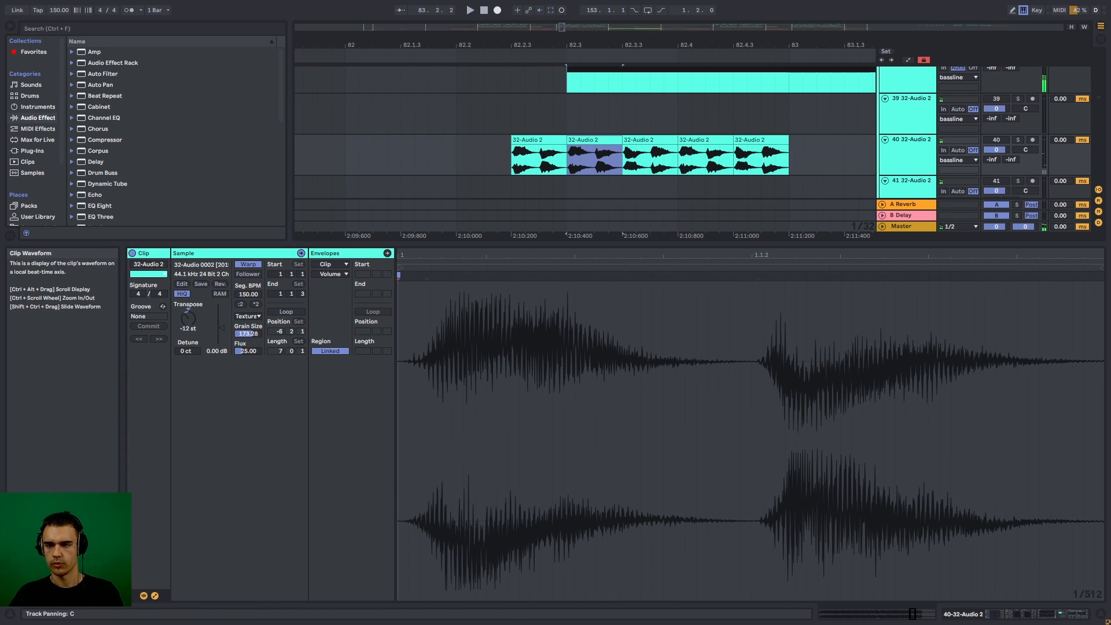
left_click(1018, 140)
key("space")
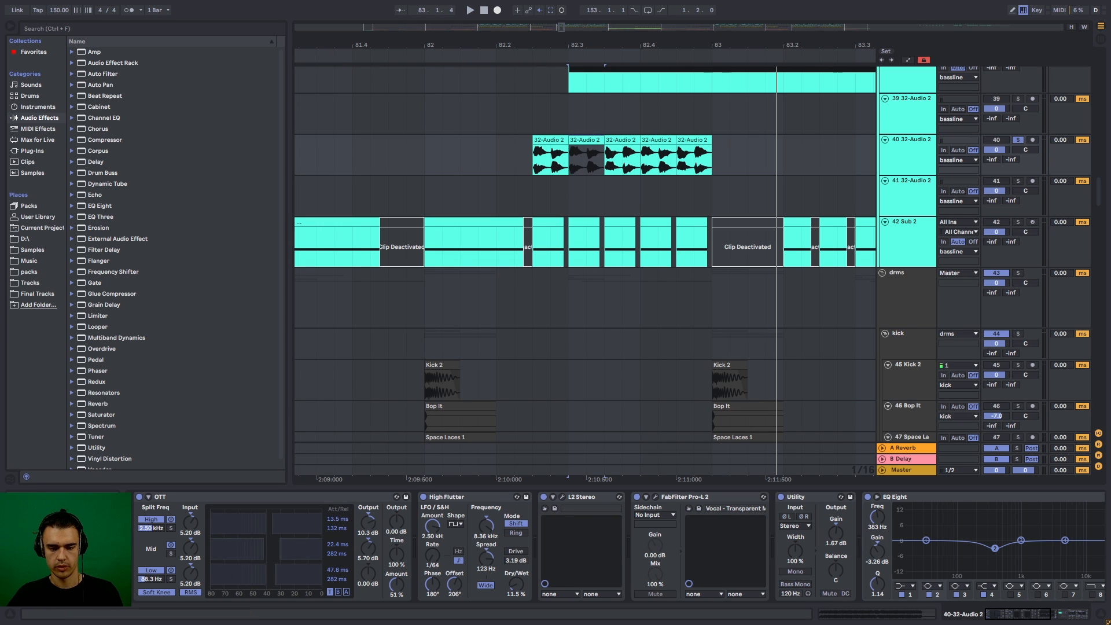
- Inspect track 40's effects, including High Flutter and Utility, and show the Reverb chain of the Reverb Tale rack
left_click(458, 497)
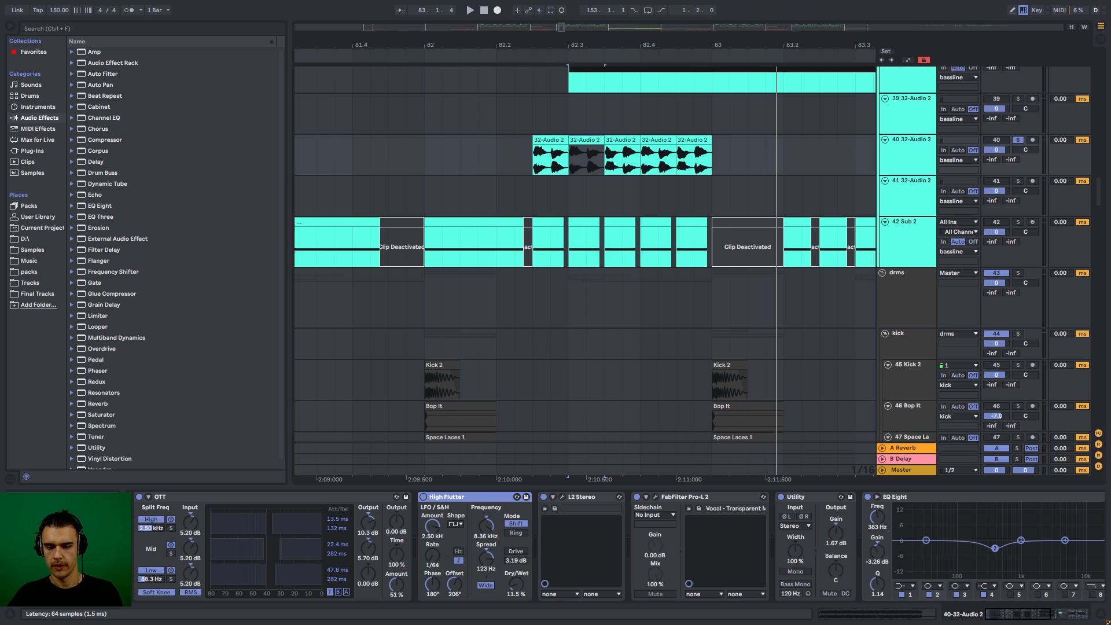
left_click(836, 533)
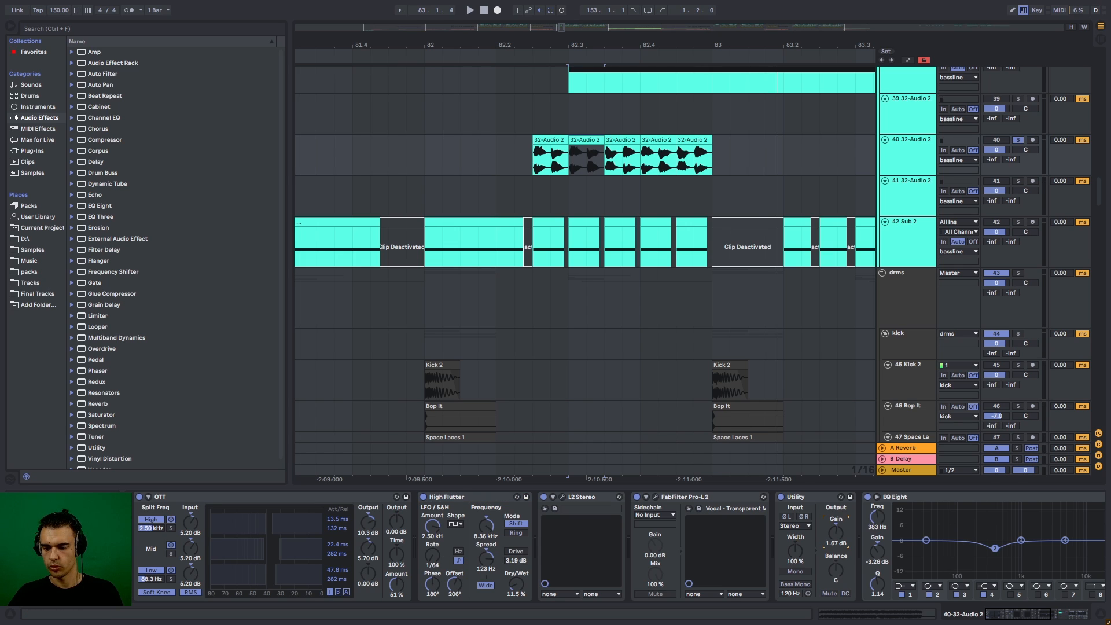
scroll(836, 532, "down", 7)
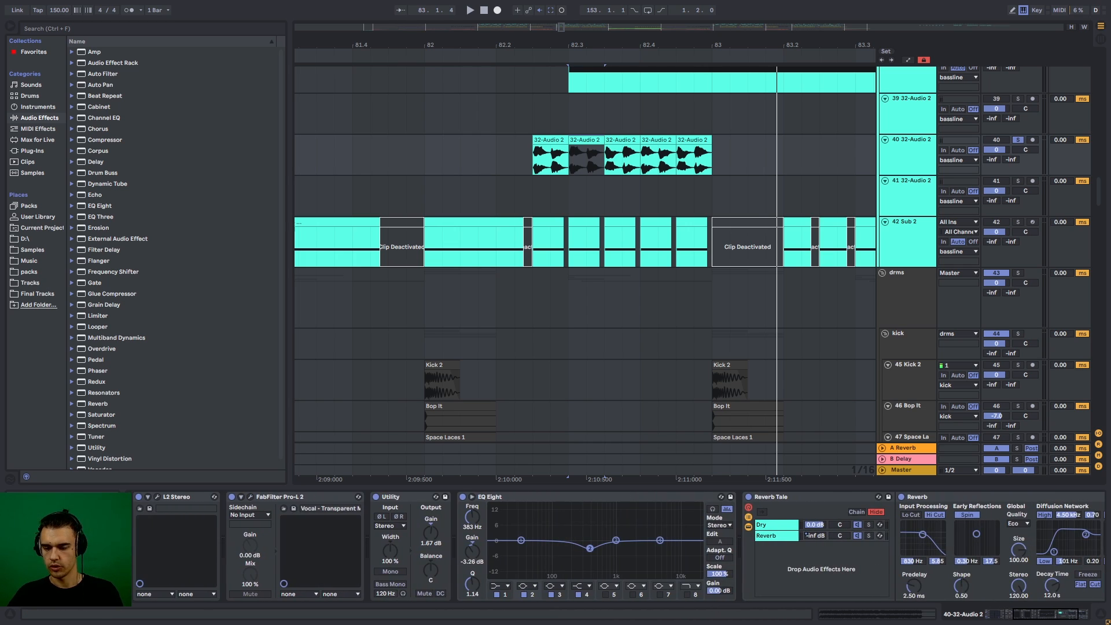
scroll(753, 536, "down", 3)
left_click(662, 536)
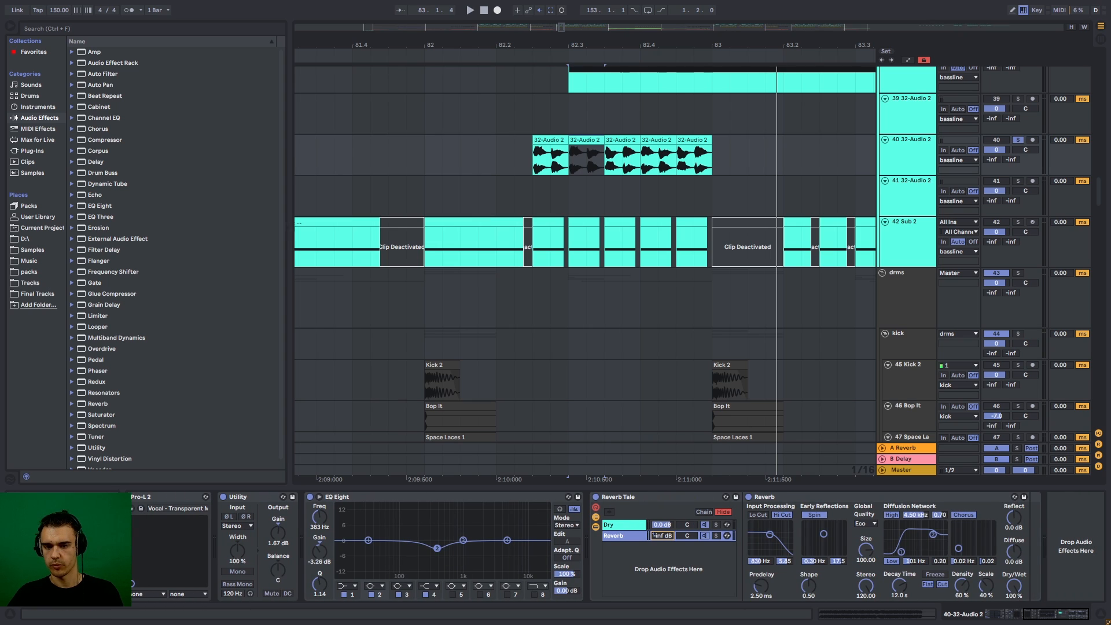
- Show the automation lanes, play track 40's reverb chain volume rise, and inspect the Reverb's decay time
key("a")
key("space")
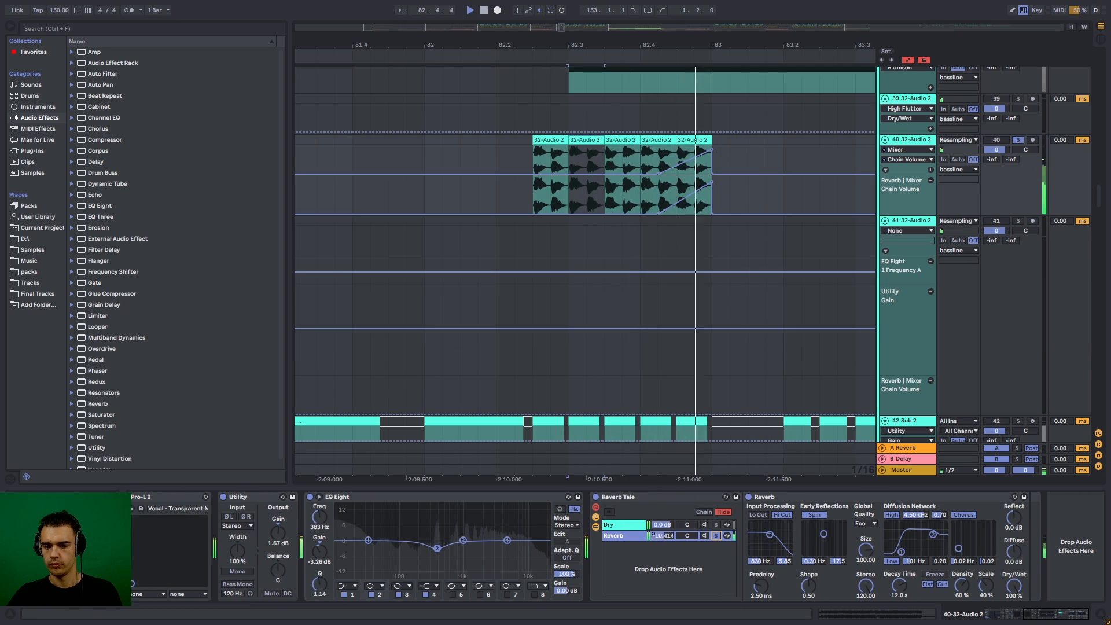
left_click(775, 496)
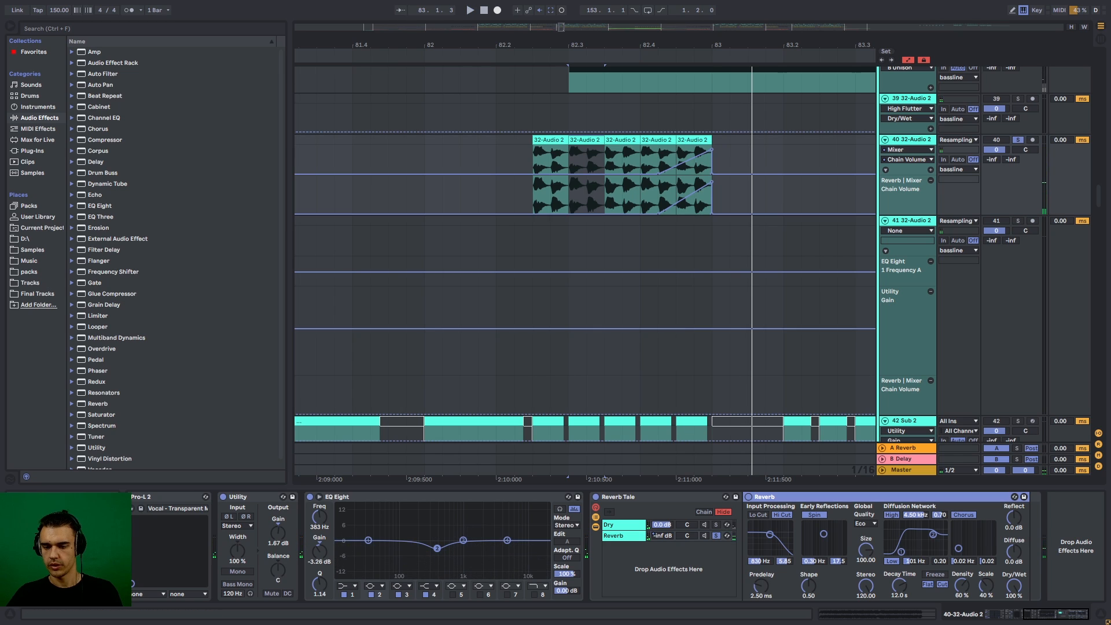
left_click(899, 586)
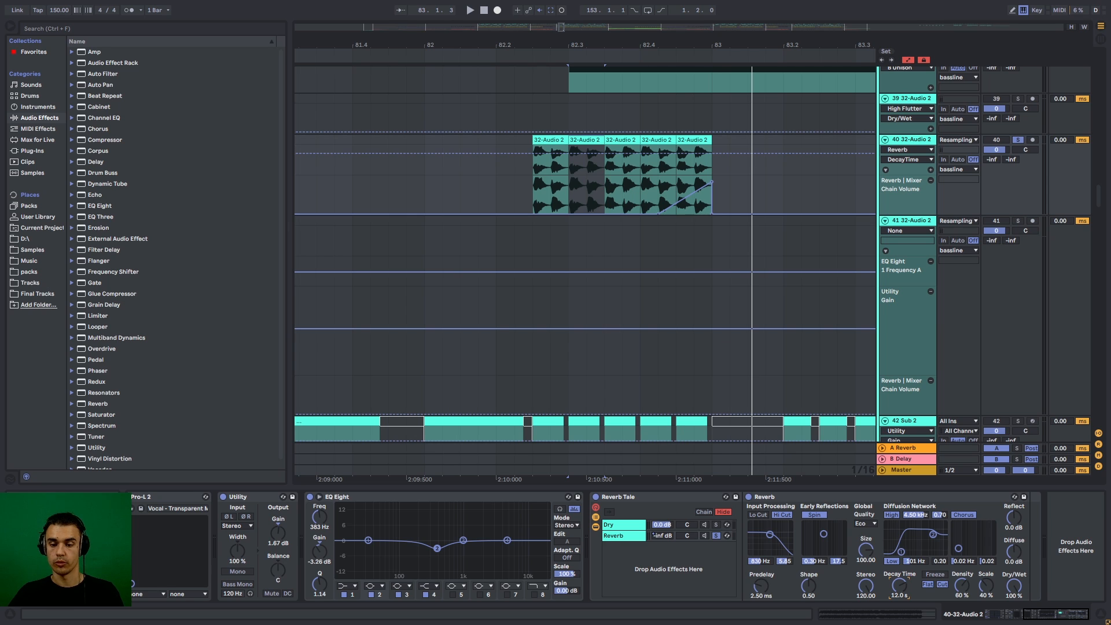
left_click(624, 536)
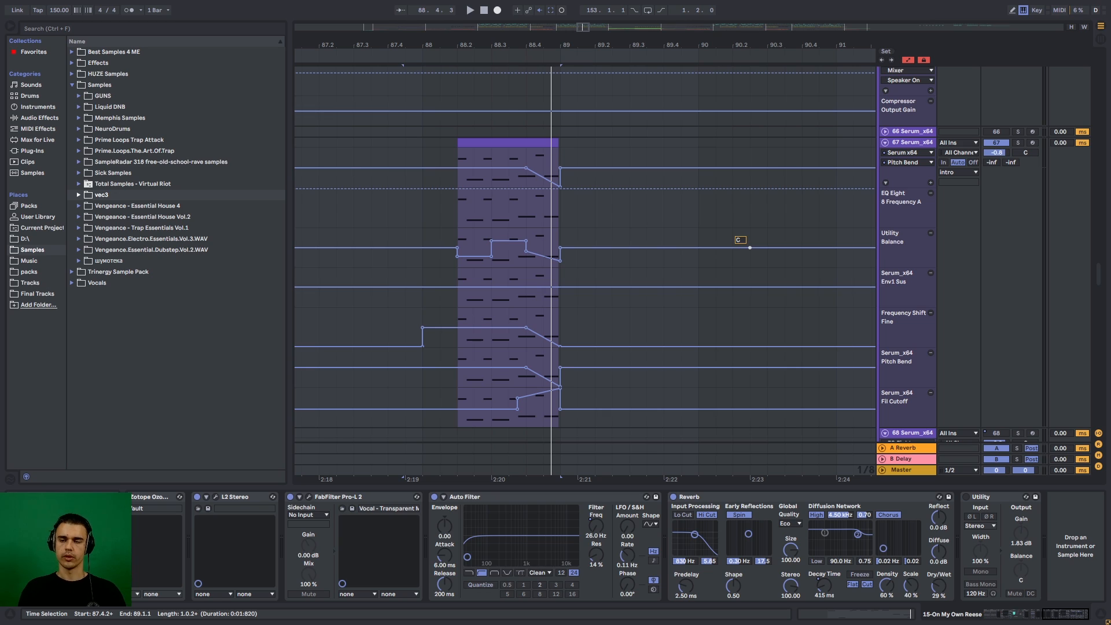
- Examine the bar 88 fill, from track 67's Serum automation to the breakbeat, Bop It and vocal clips on tracks 71 to 75
scroll(534, 247, "down", 5)
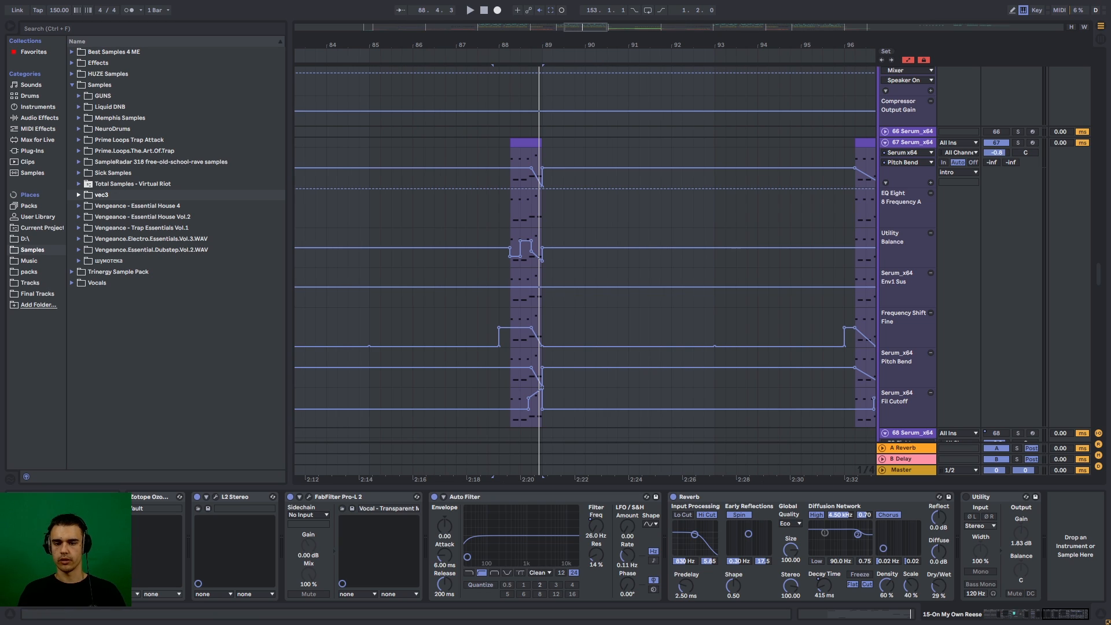
scroll(491, 312, "up", 5)
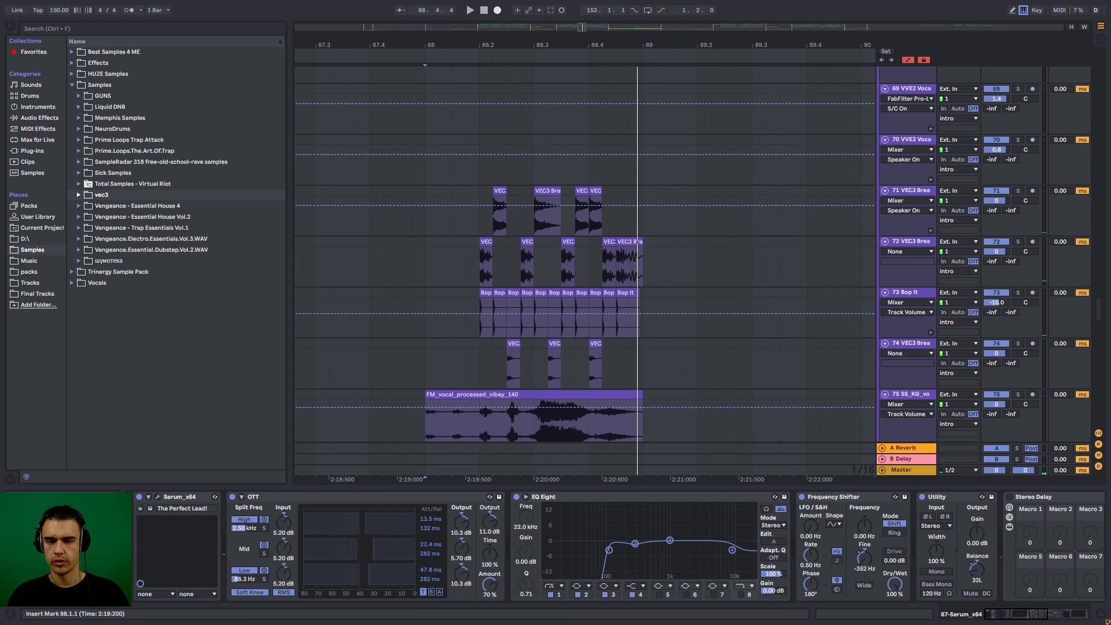
scroll(490, 312, "down", 1)
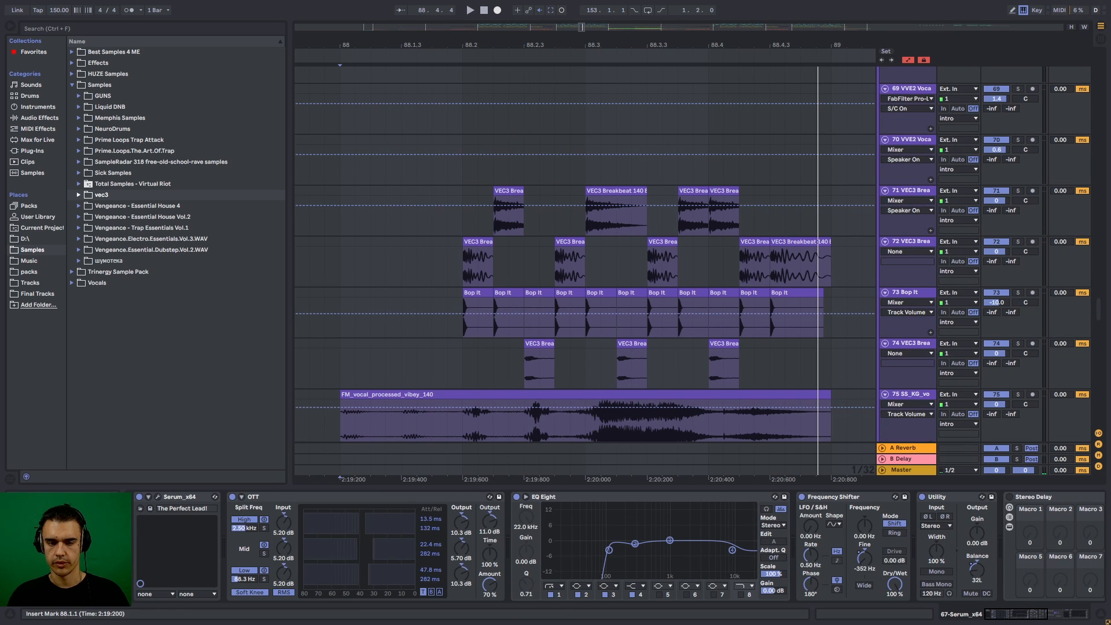
- Solo the fill tracks 71 to 75, add them together, and play the breakbeat, Bop It and vocal fill at bar 88
left_click(1018, 191, "ctrl")
left_click(1018, 242, "ctrl")
left_click(1018, 292, "ctrl")
left_click(1018, 344, "ctrl")
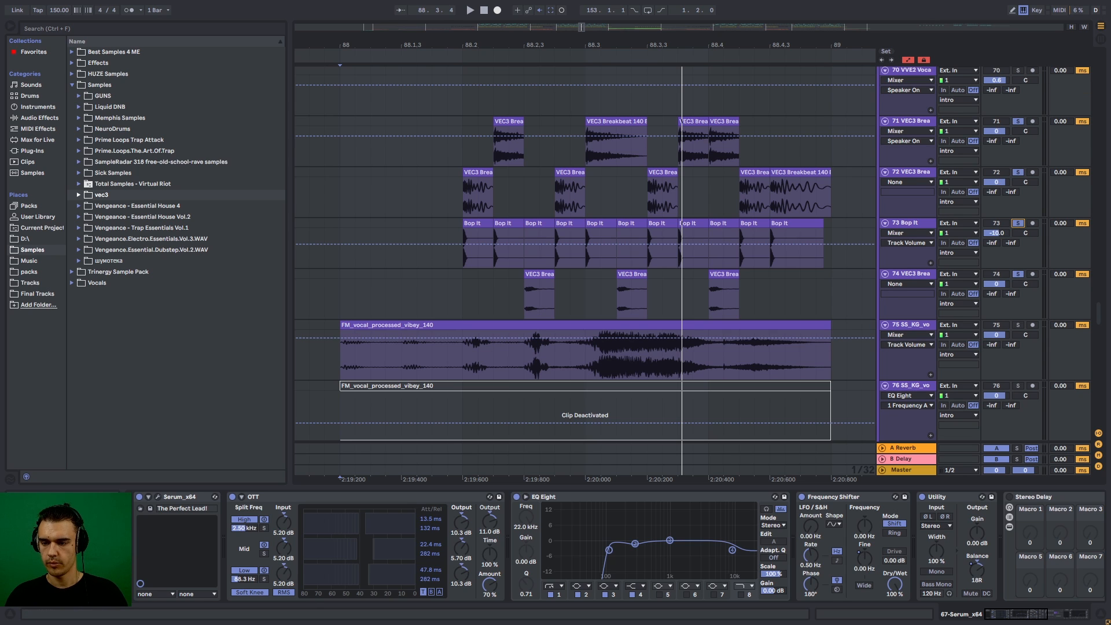
key("space")
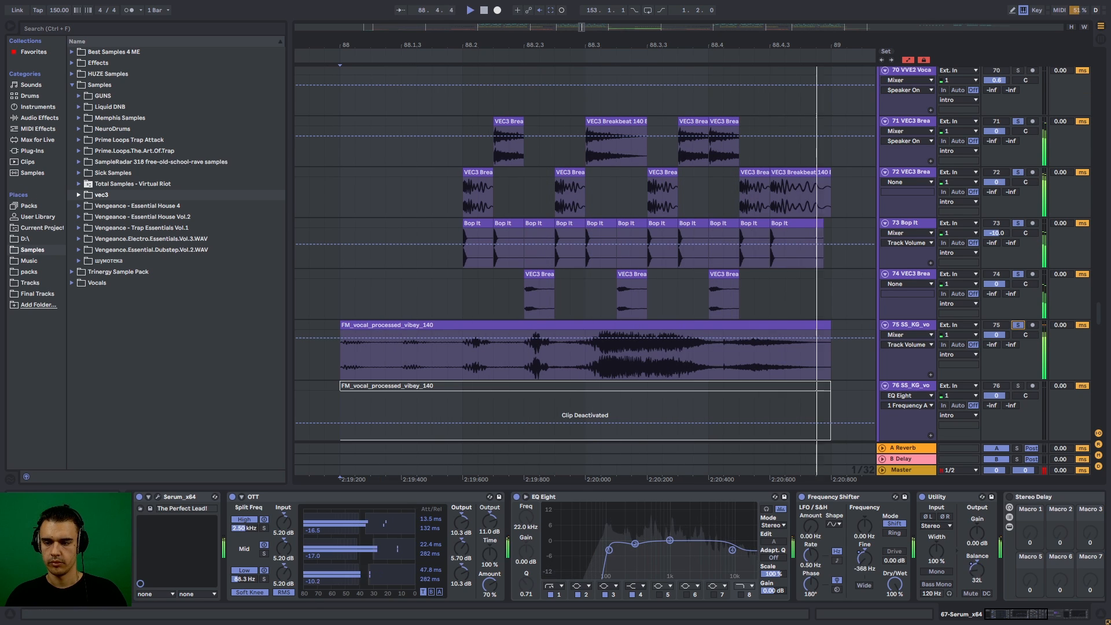
key("space")
- Solo track 130 and play its KSHMR_Adlib_10_Dm vocal clips in the bar 88 fill
scroll(584, 254, "down", 20)
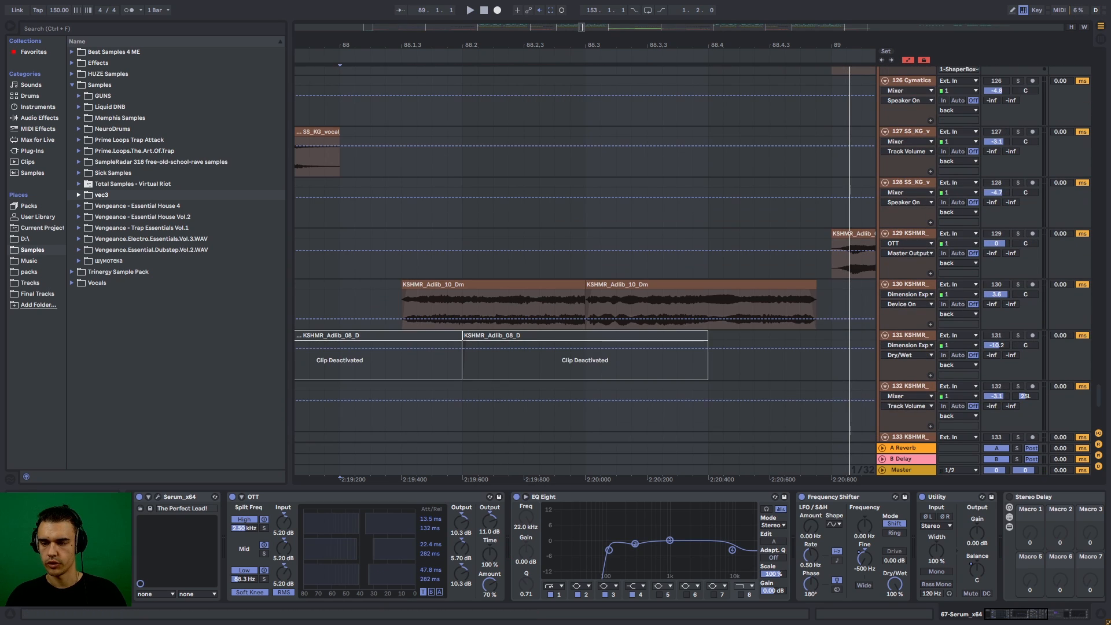
left_click(1018, 284)
key("space")
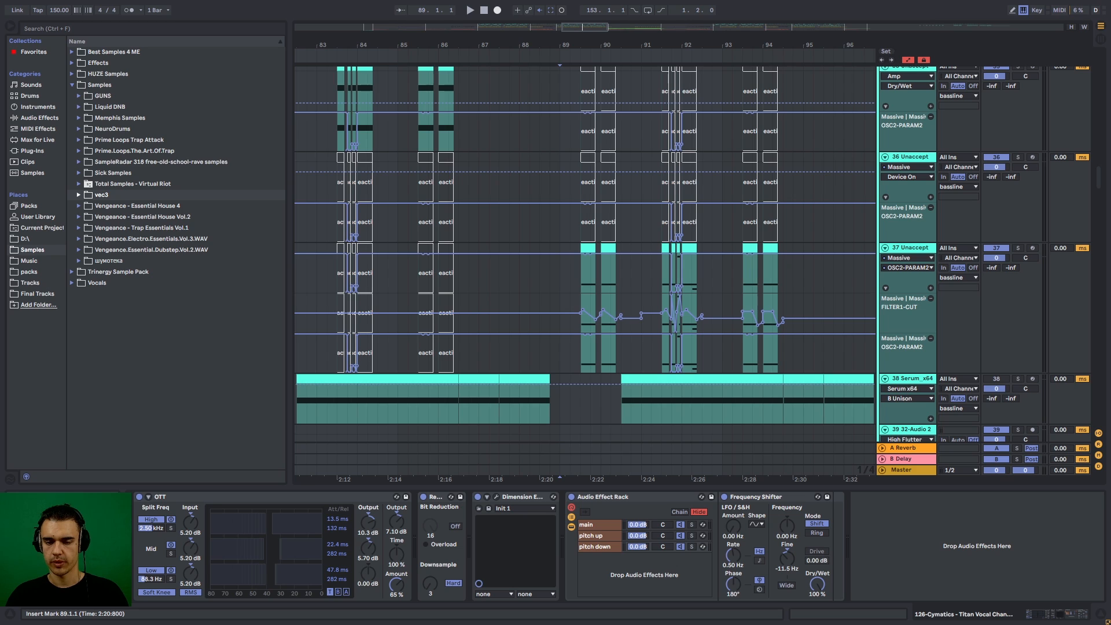
- Solo track 37, Unacceptable Tai, and play its MIDI clips from 89.3.1
scroll(595, 249, "up", 5)
left_click(581, 249)
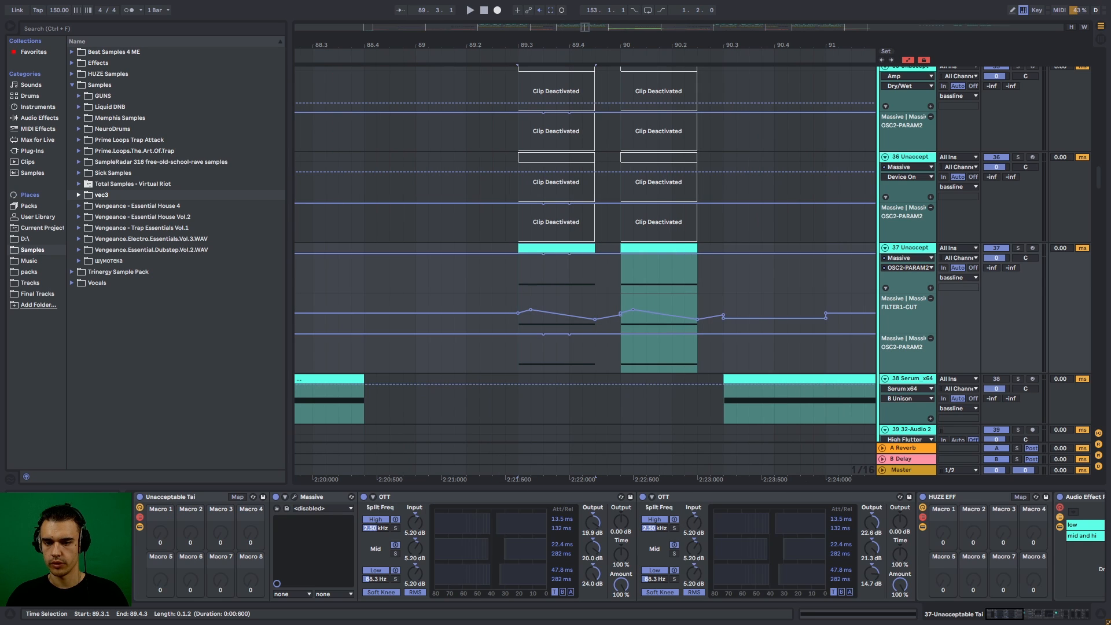
left_click(1018, 248)
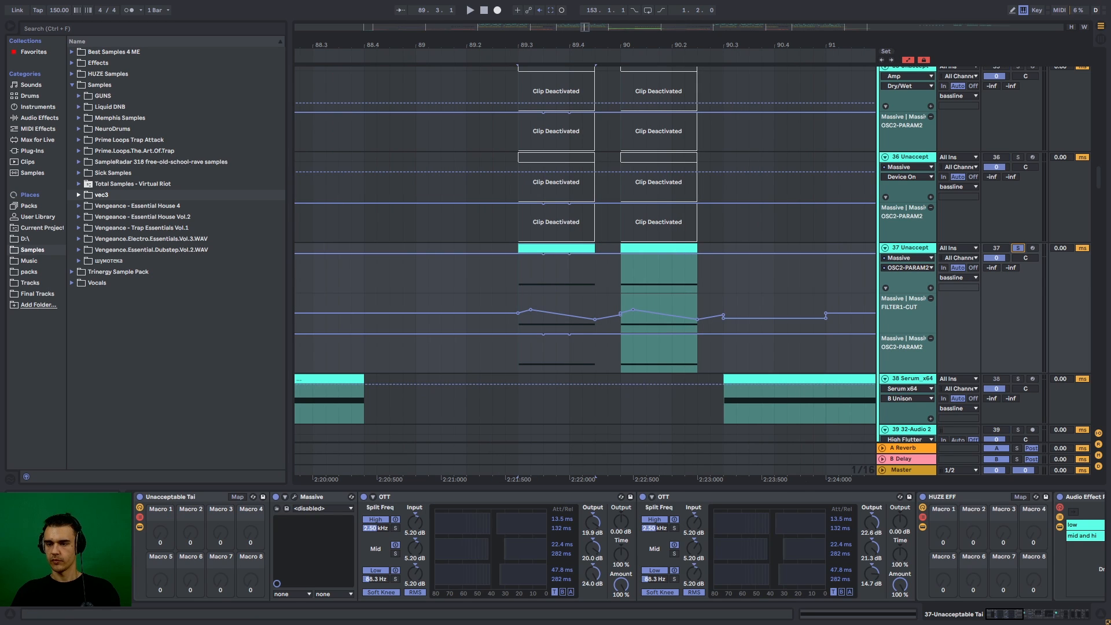
key("space")
scroll(585, 249, "down", 3)
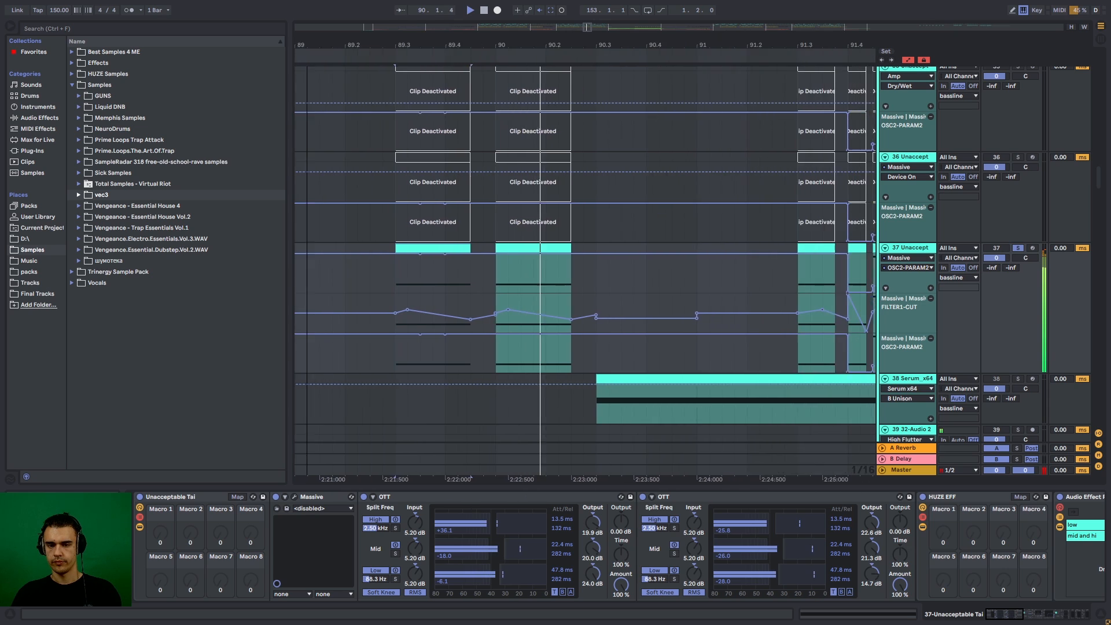
- Show track 37's Massive patch, including the Filter 1 cutoff automation and the OSC2 intensity control
left_click_drag(381, 66, 284, 38)
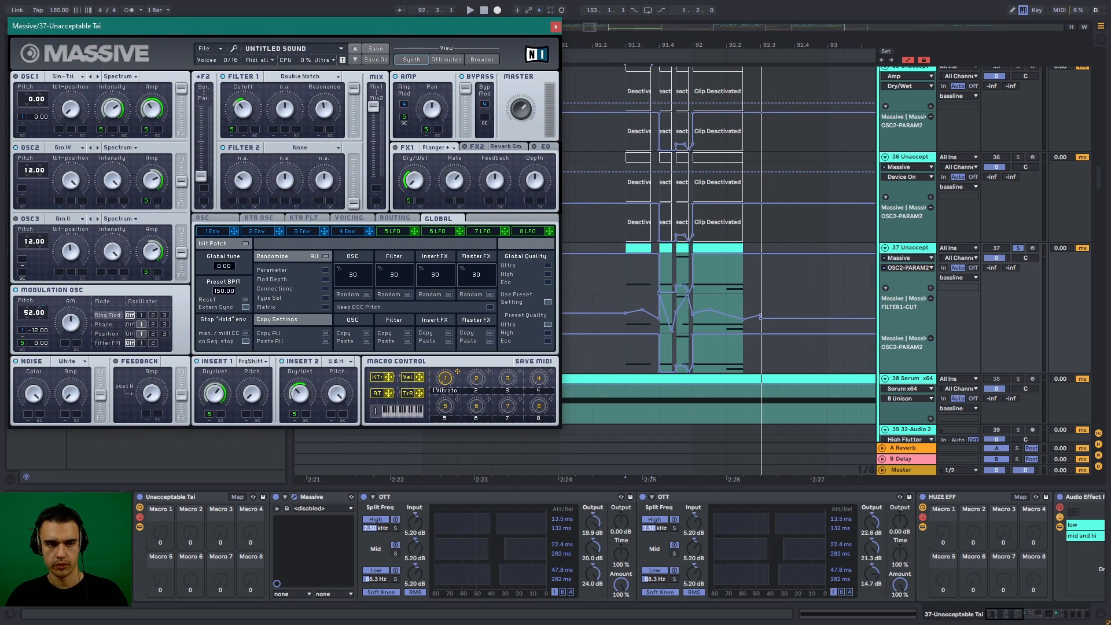
left_click(244, 109)
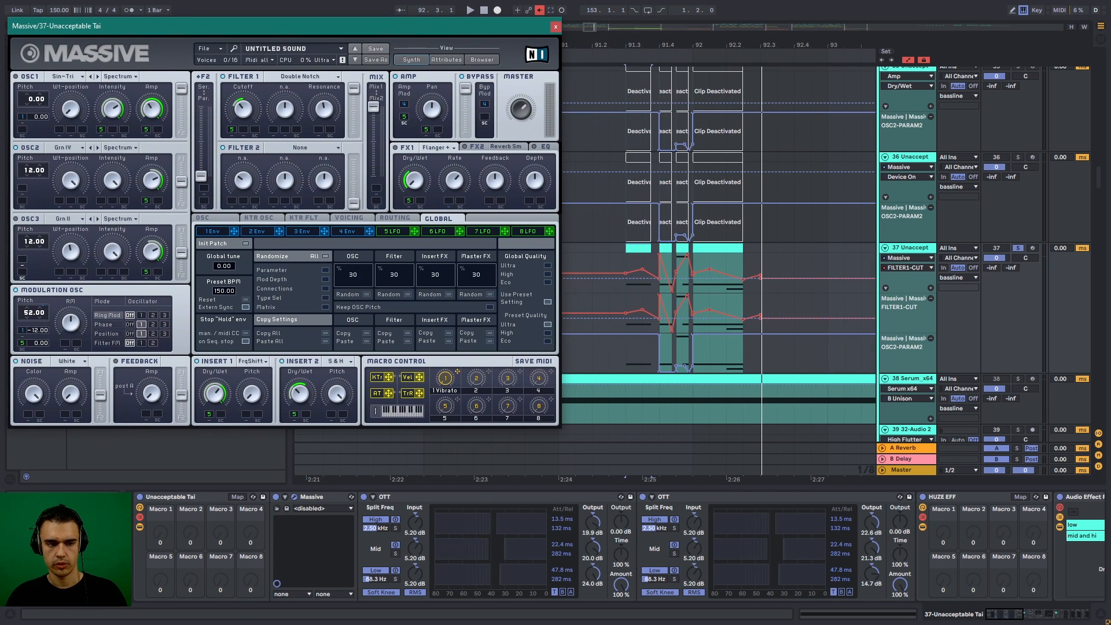
left_click_drag(113, 180, 113, 215)
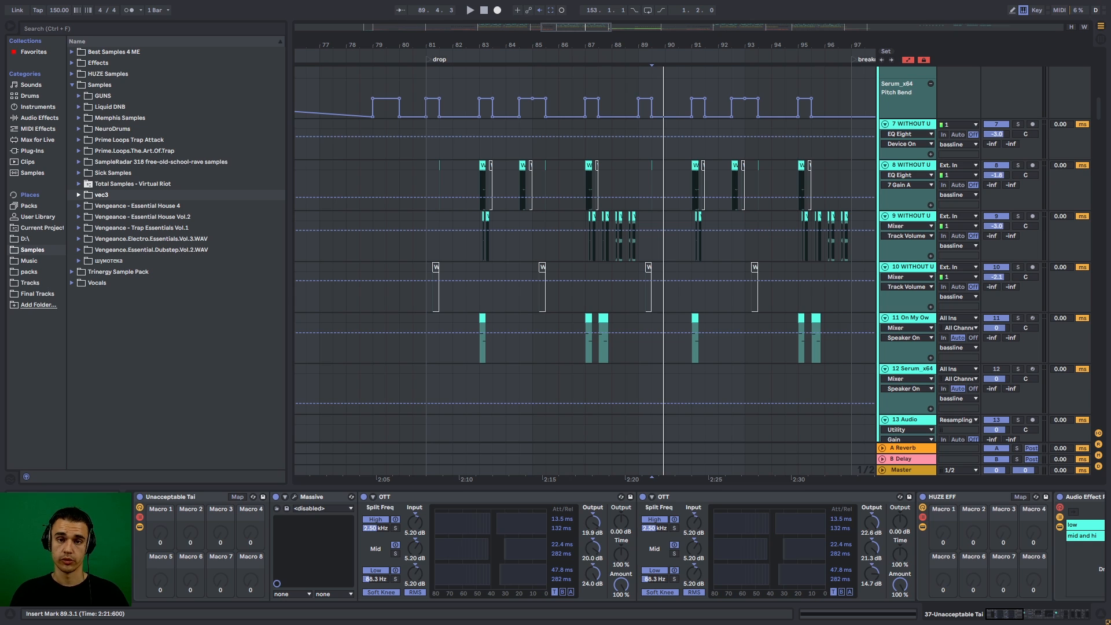
- Return to the bassline group, mark the drop at bar 81, and show the group's ShaperBox plug-in
scroll(600, 266, "up", 3)
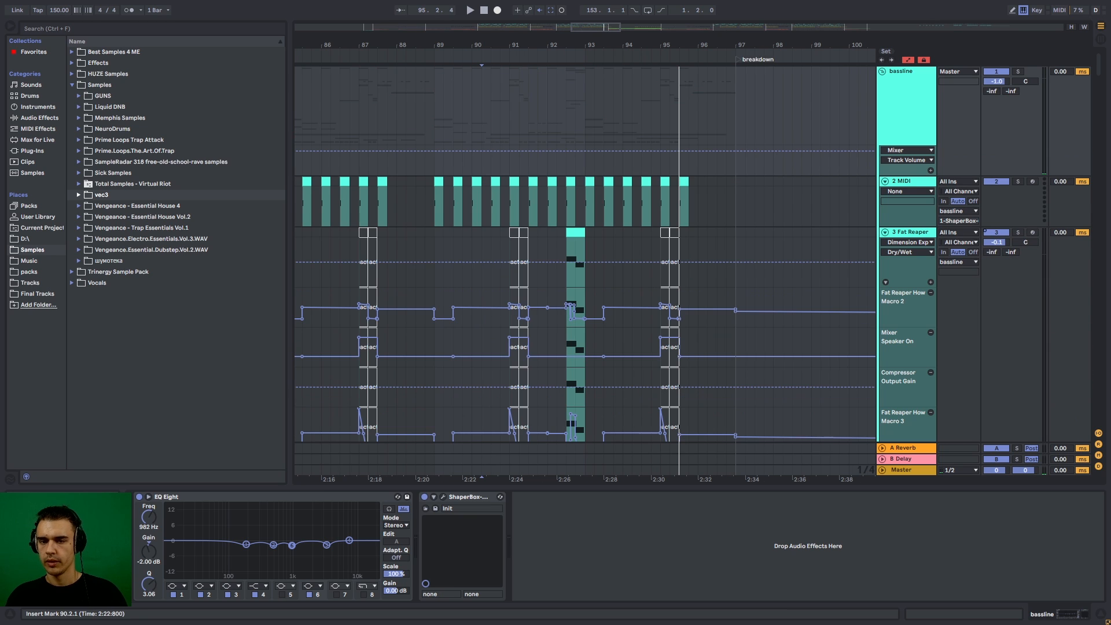
scroll(753, 152, "down", 4)
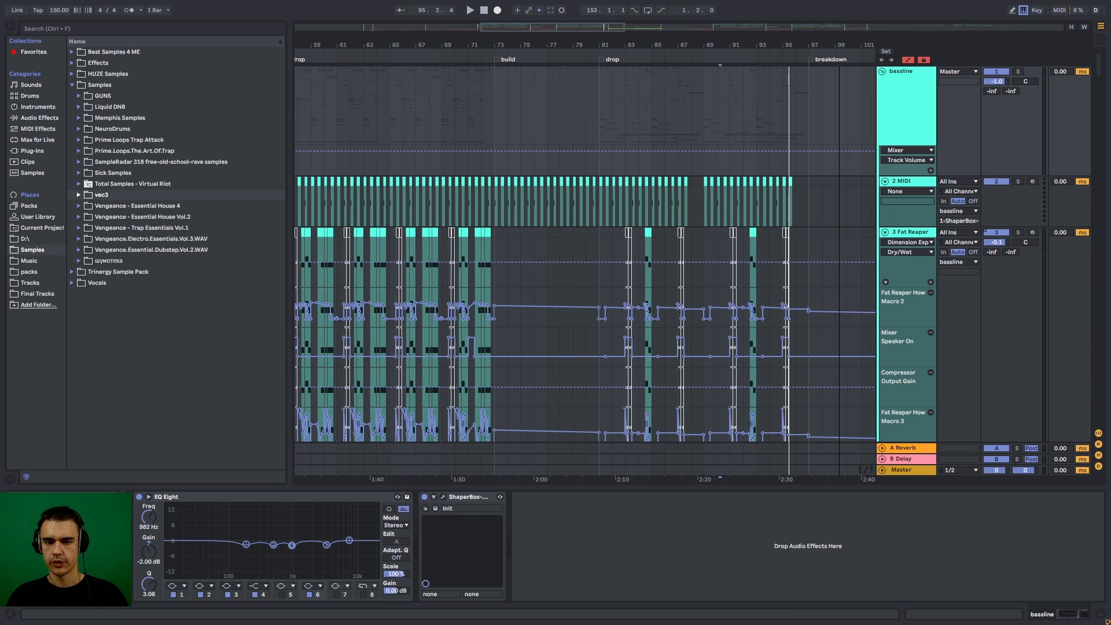
scroll(654, 151, "up", 3)
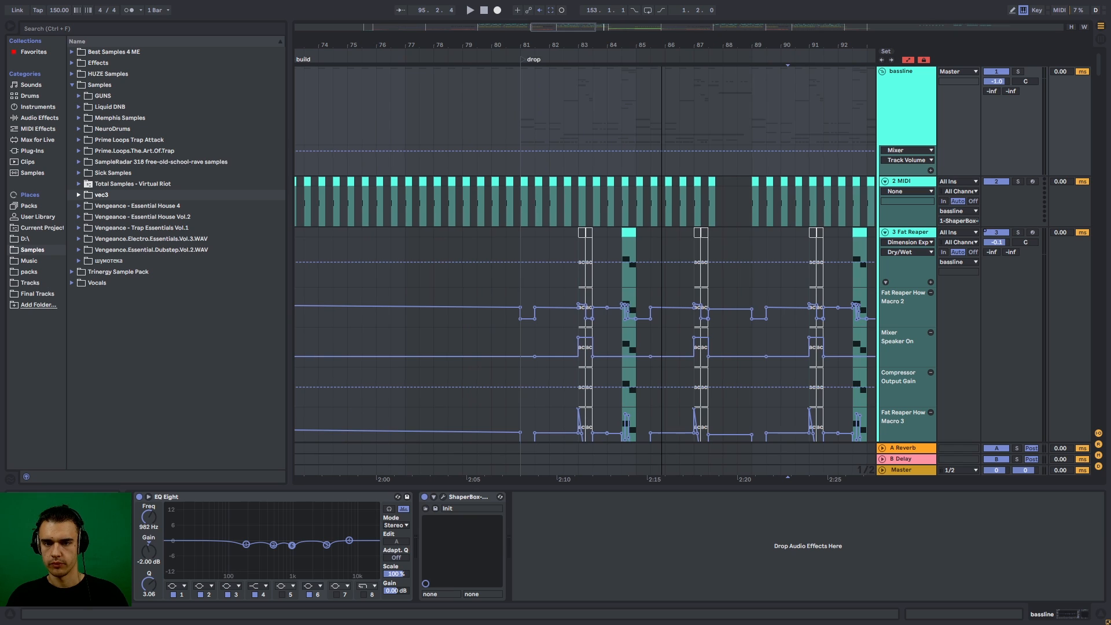
scroll(504, 313, "down", 2)
left_click(495, 313)
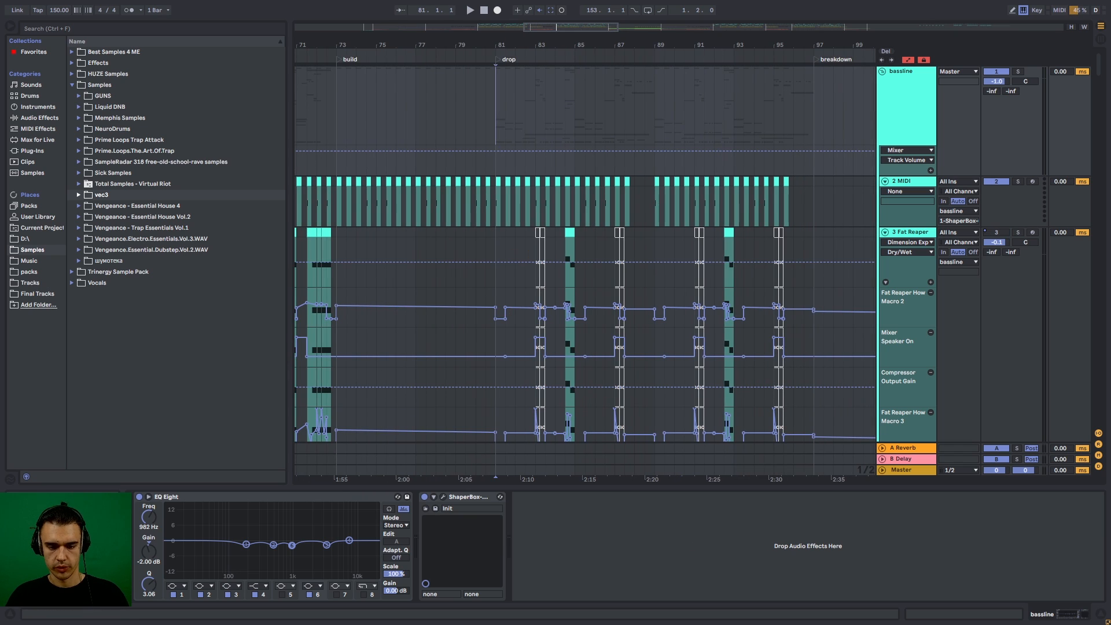
left_click(443, 496)
left_click_drag(460, 39, 594, 48)
- Add a MIDI track routed to the bassline group's 1-ShaperBox, and create a one-beat trigger clip with a note at 81.1.1
key("ctrl+shift+t")
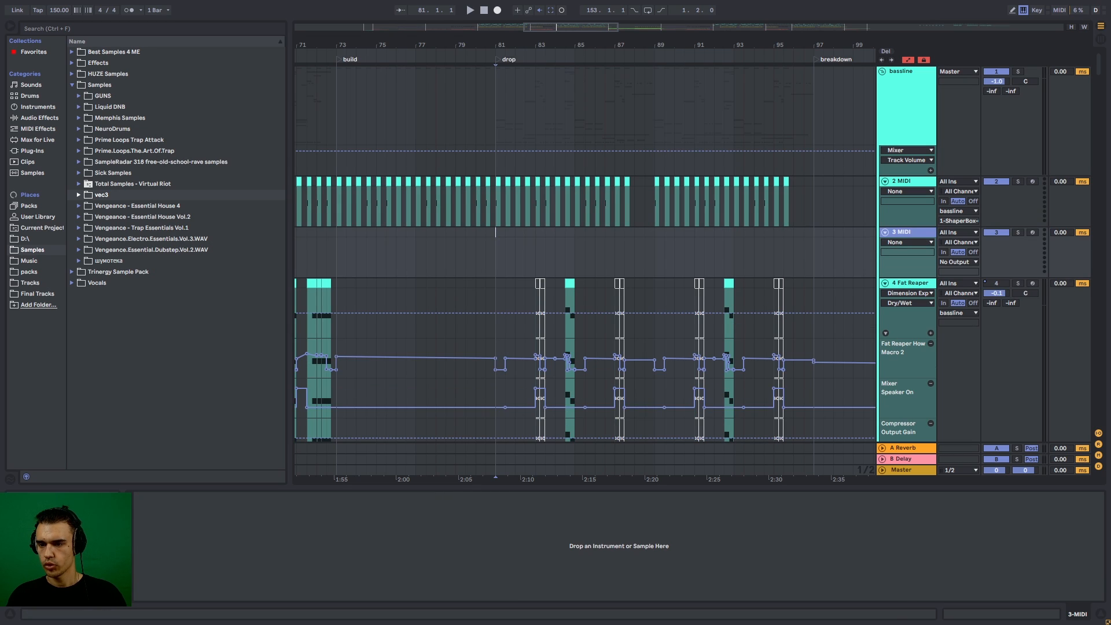
left_click(958, 262)
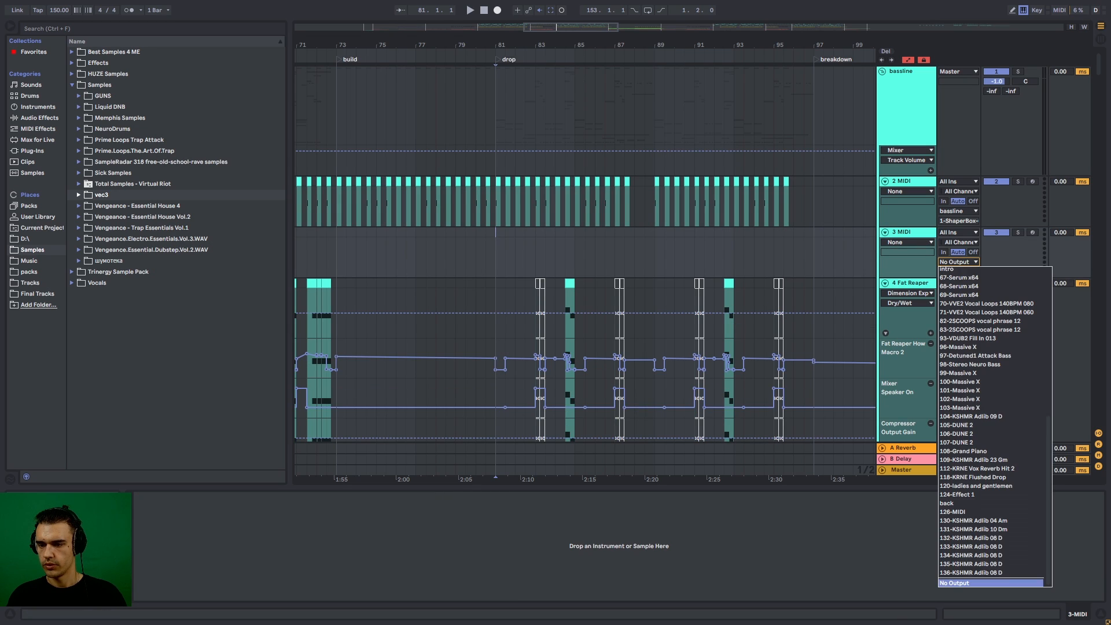
scroll(983, 356, "up", 7)
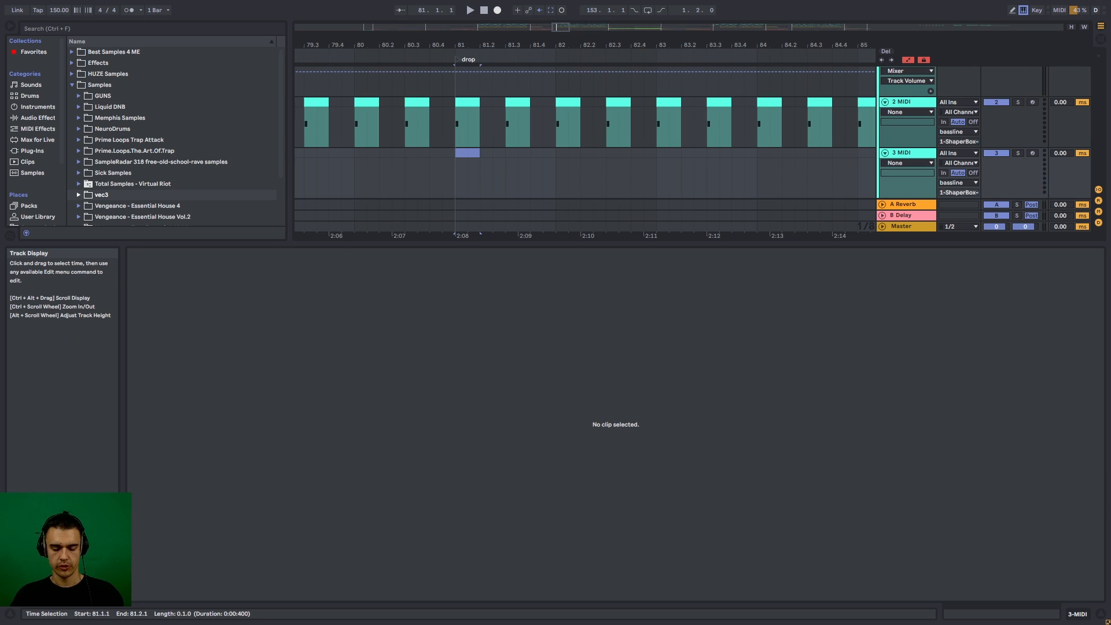
key("ctrl+shift+m")
double_click(377, 454)
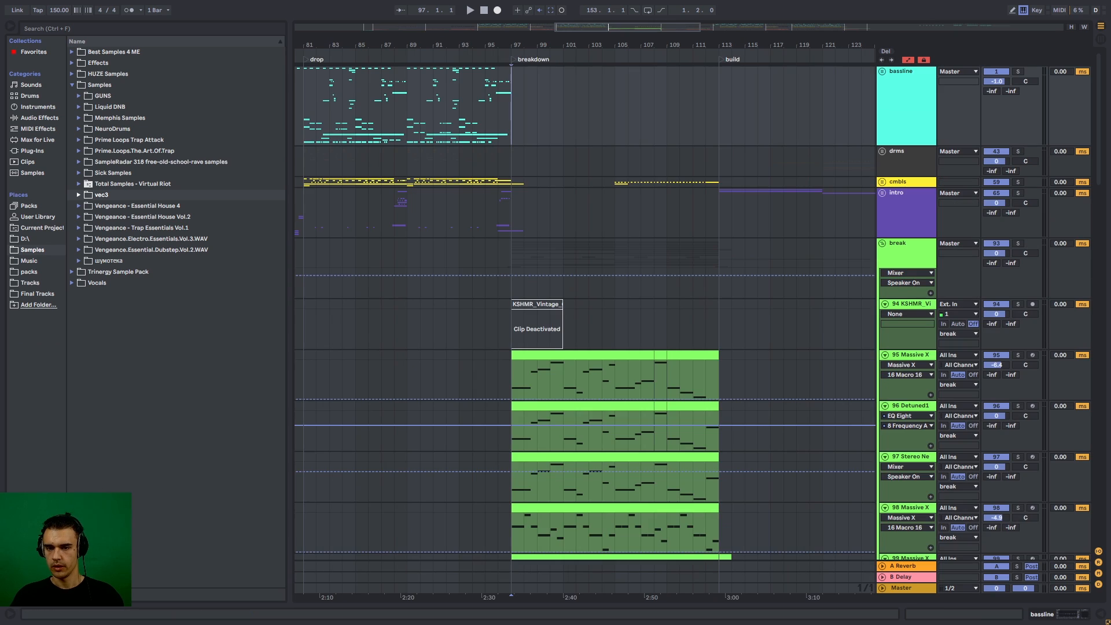
- Go to the breakdown at bar 97, solo track 95's Massive X layer, and play it
left_click_drag(1099, 111, 1099, 216)
scroll(752, 278, "up", 2)
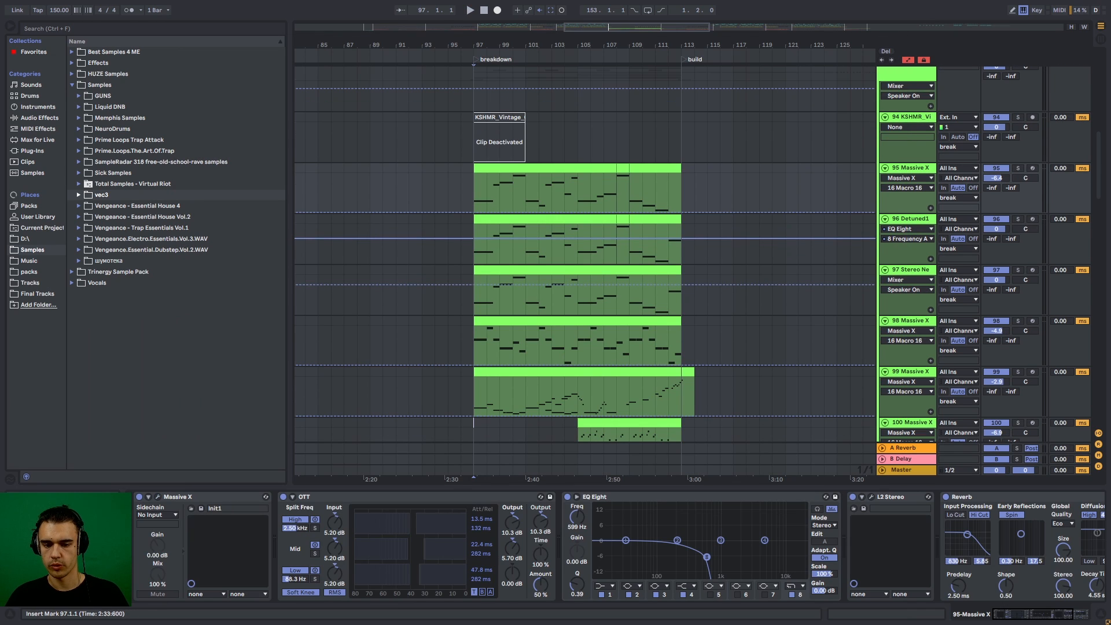
key("space")
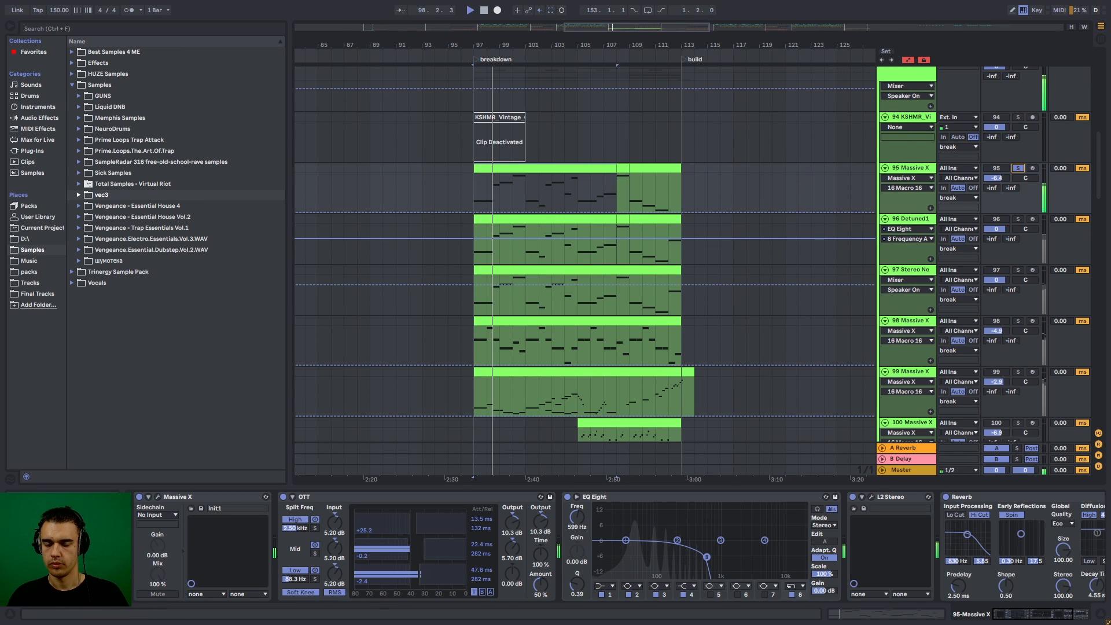
key("space")
- Solo track 97, Stereo Neuro Bass, inspect its Polysix synth and program list, and play the layer
key("space")
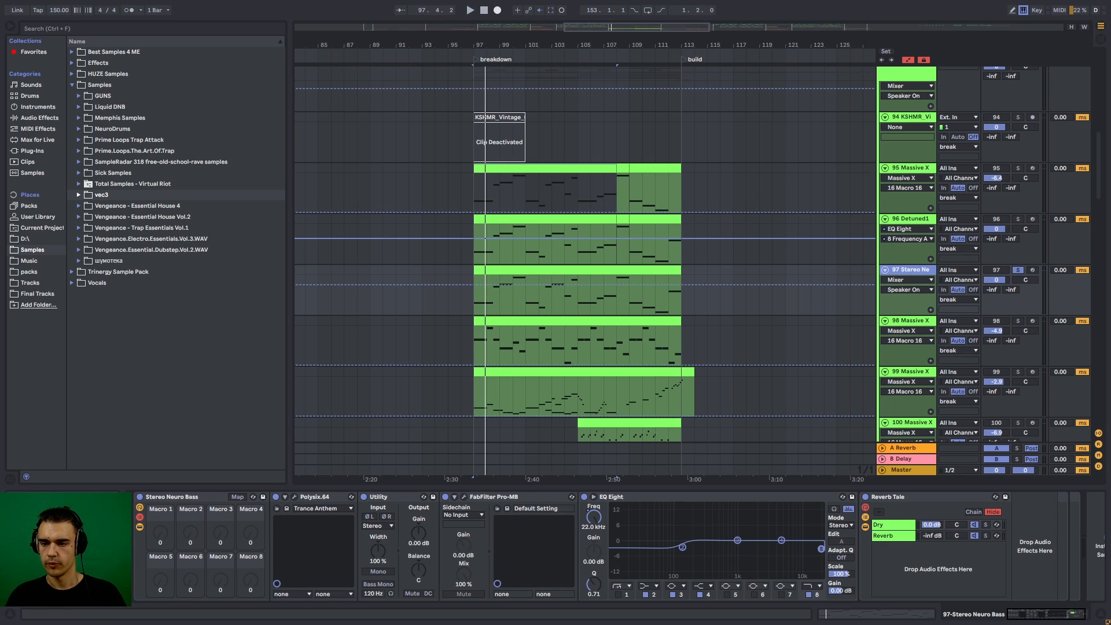
left_click(294, 497)
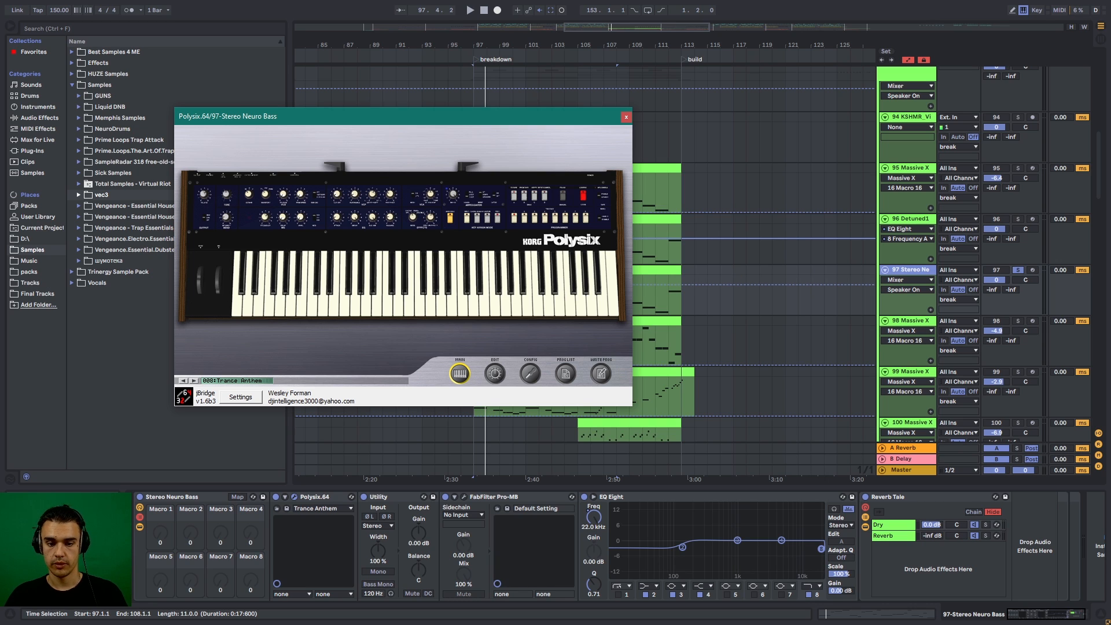
left_click_drag(371, 116, 524, 104)
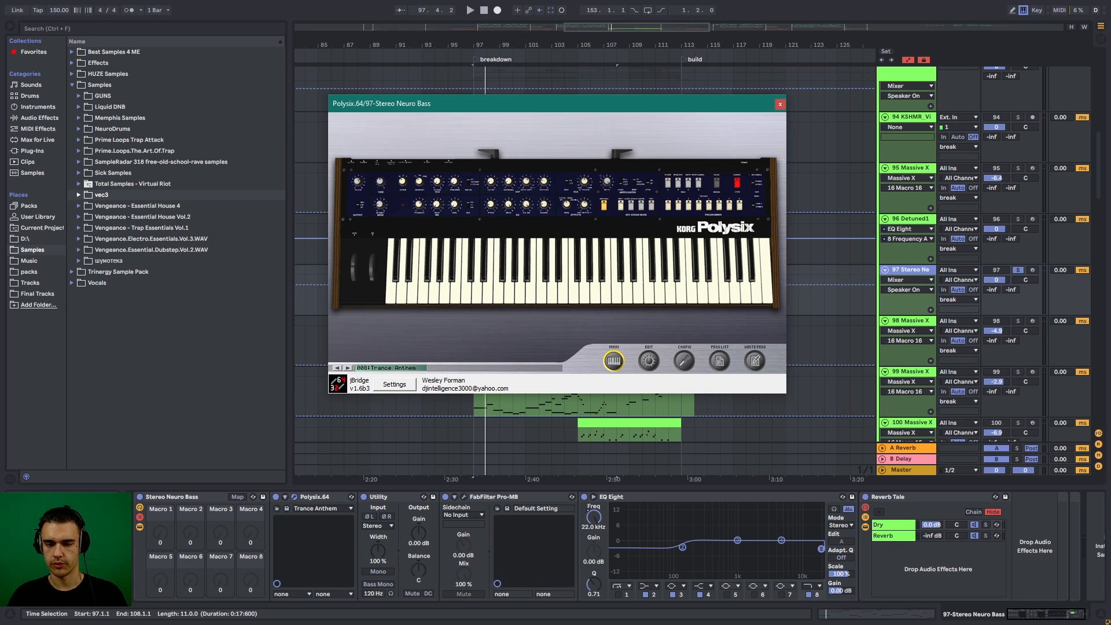
left_click(720, 361)
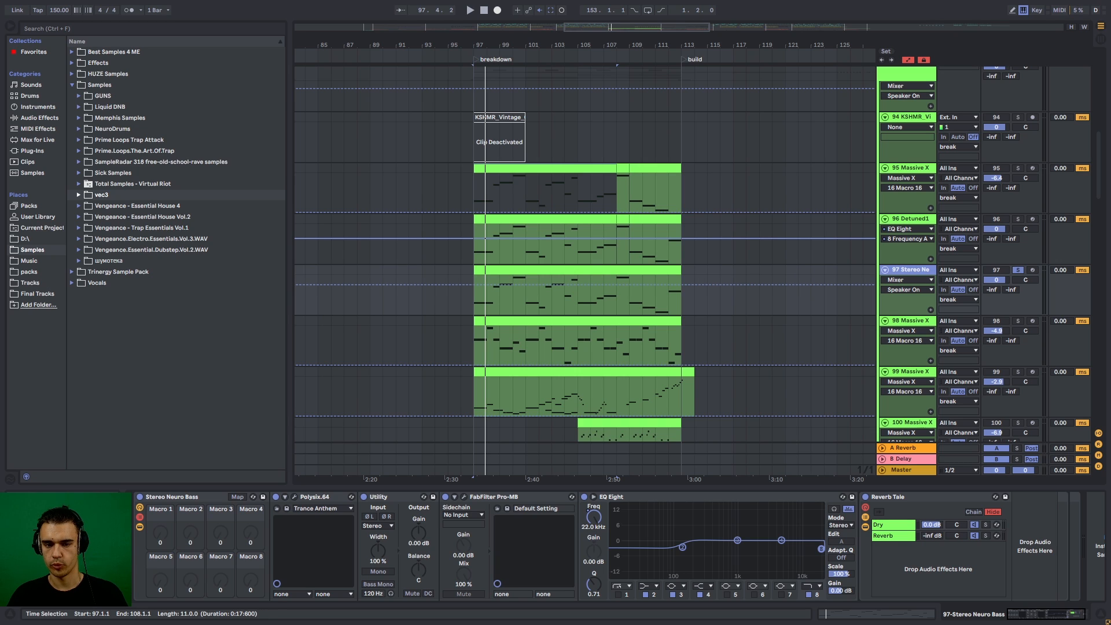
key("space")
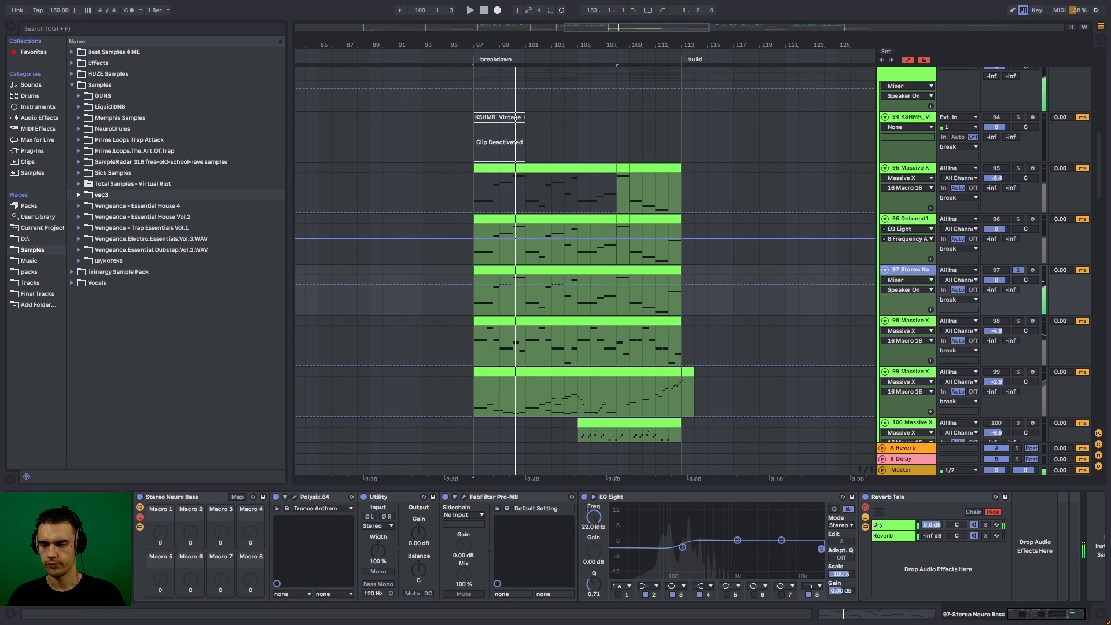
- Add tracks 98, 96 and 95 to the soloed Stereo Neuro Bass, and play the layered breakdown chords
left_click(1018, 321, "ctrl")
key("space")
key("space")
left_click(1018, 219, "ctrl")
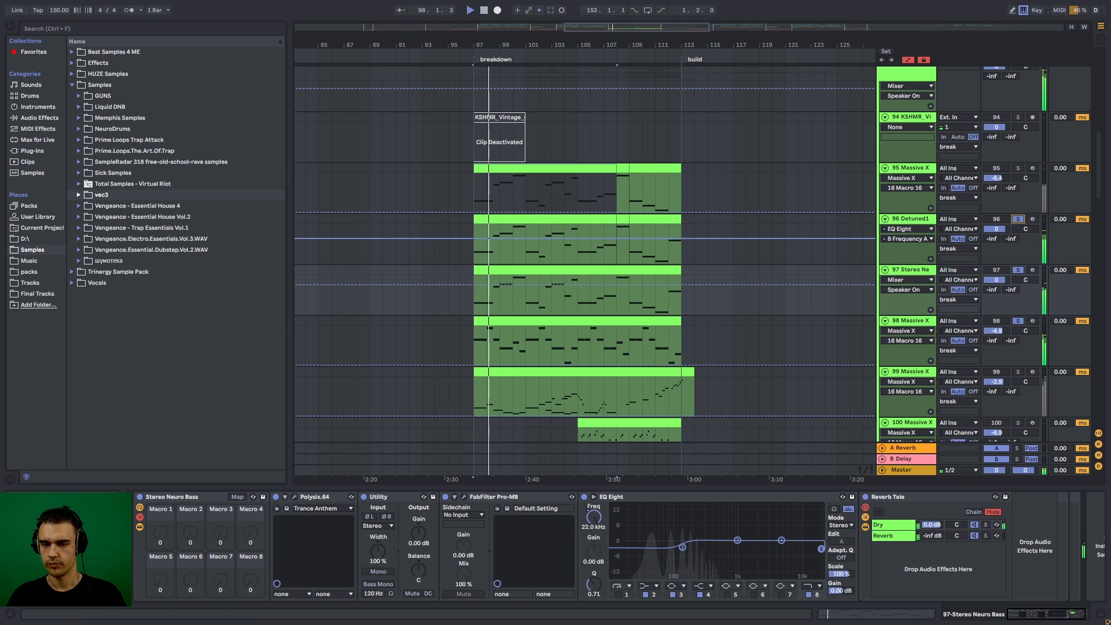
scroll(1018, 219, "down", 2)
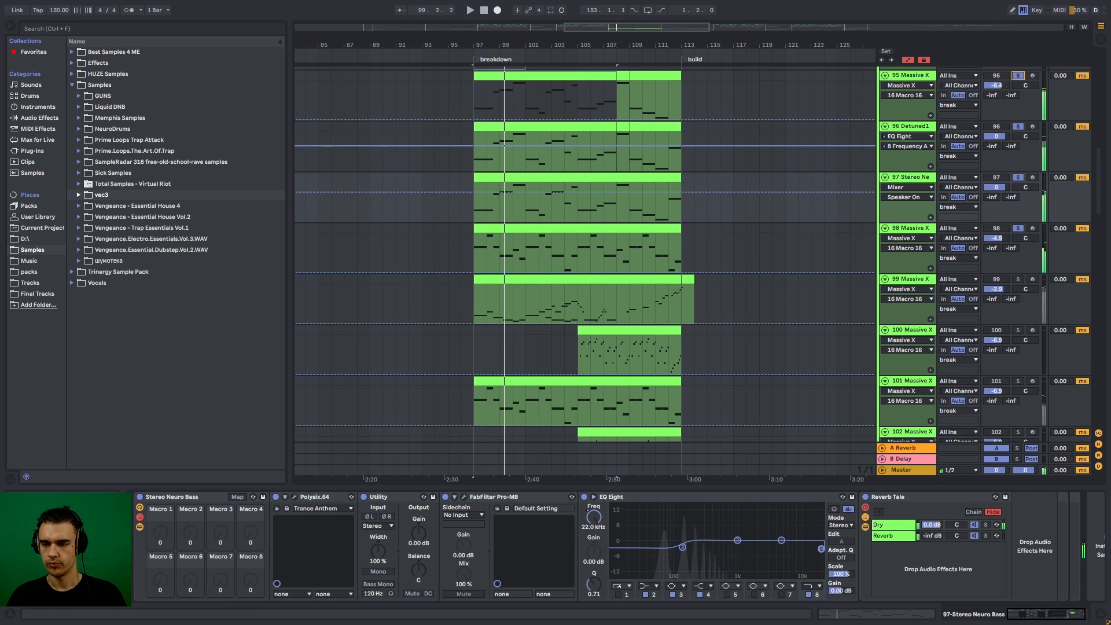
- Solo and play track 99's Massive X part, and inspect its Massive X synth and User preset browser
left_click(1018, 279)
key("space")
key("space")
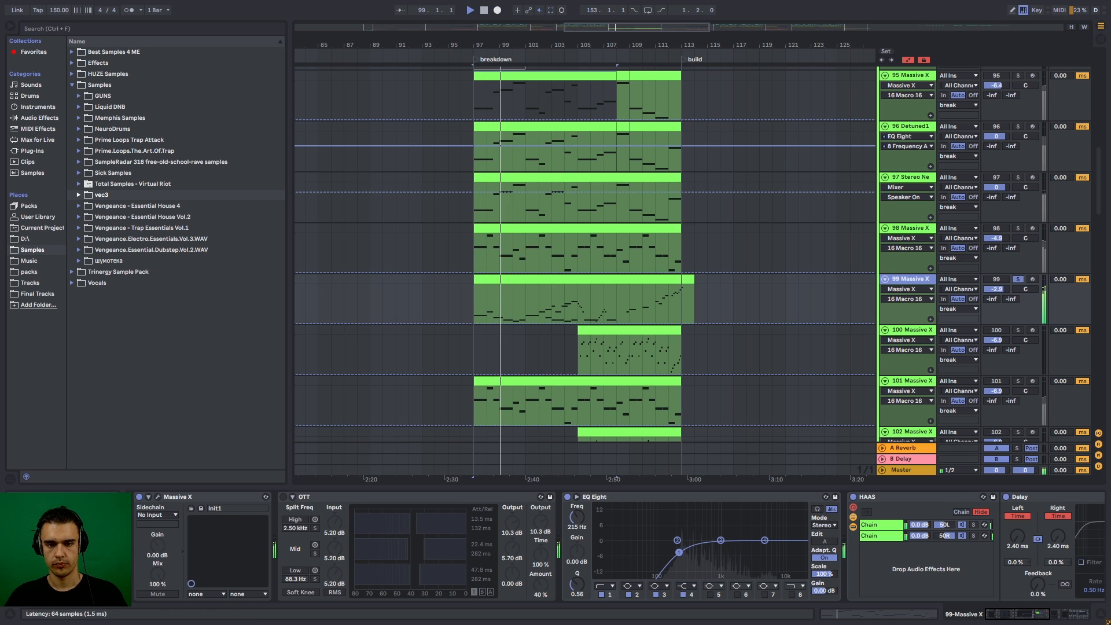
left_click(158, 497)
left_click(438, 125)
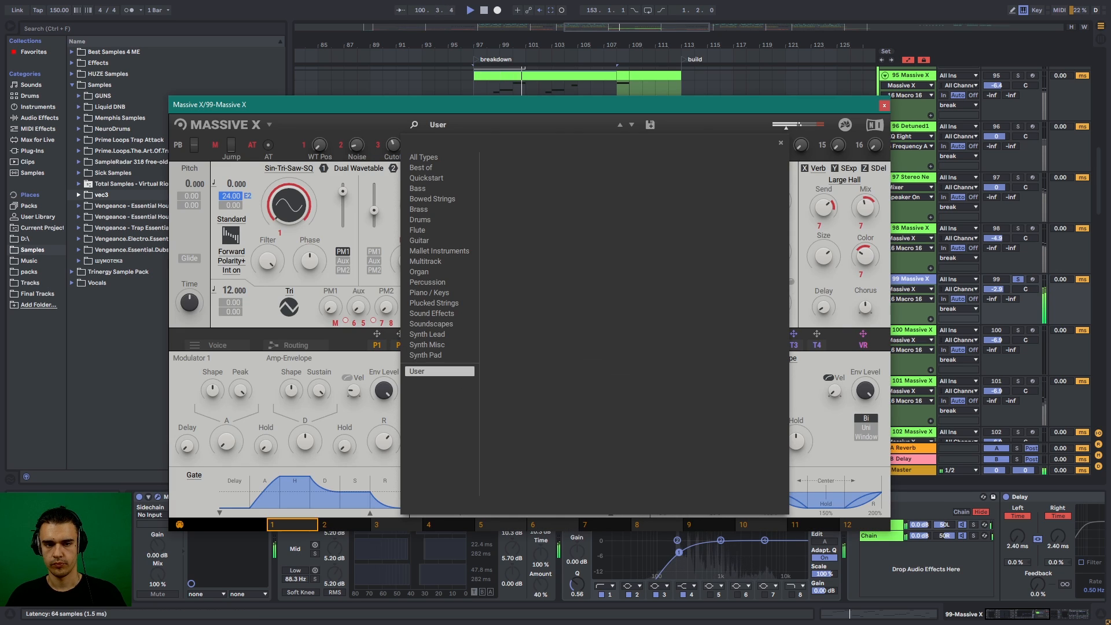
left_click(884, 105)
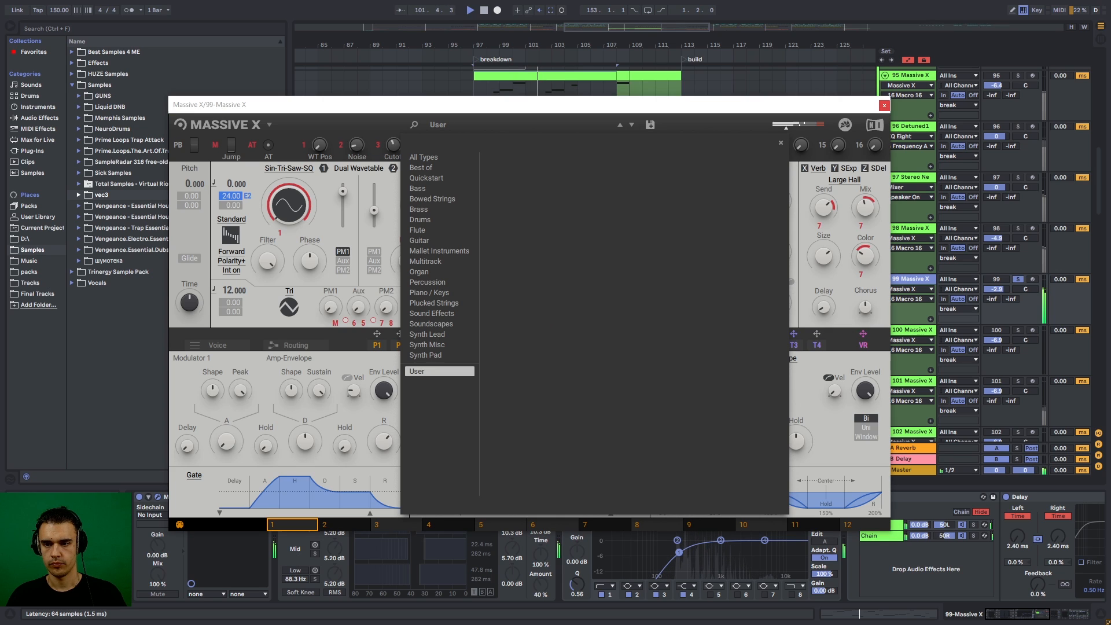
- Solo track 102's Massive X part and play it from bar 105
scroll(584, 272, "up", 1)
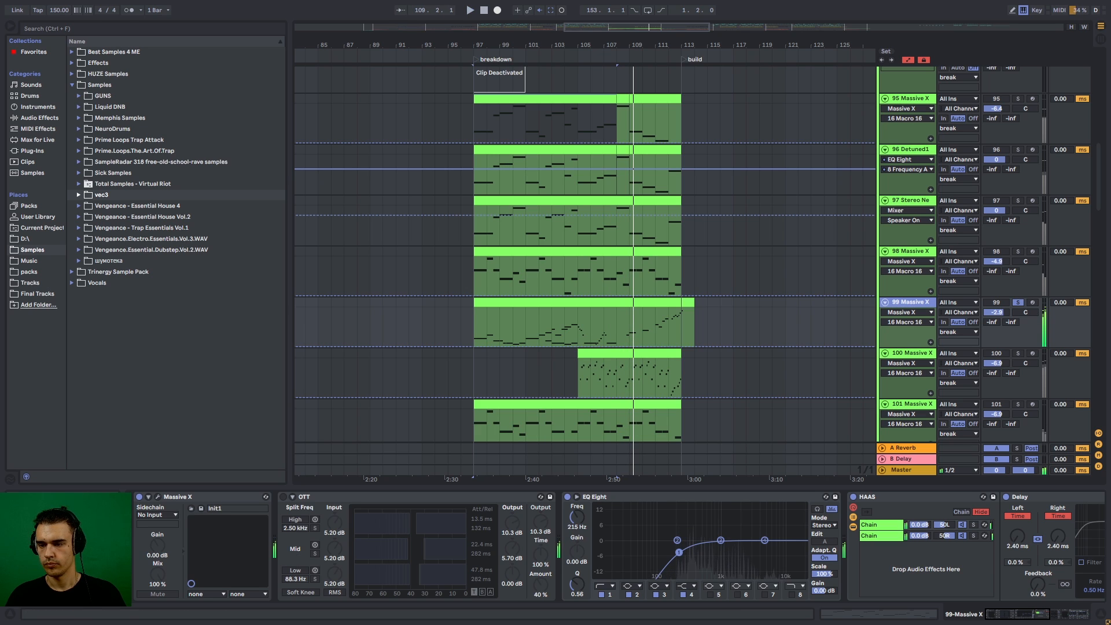
left_click(910, 149)
left_click(1018, 149, "ctrl")
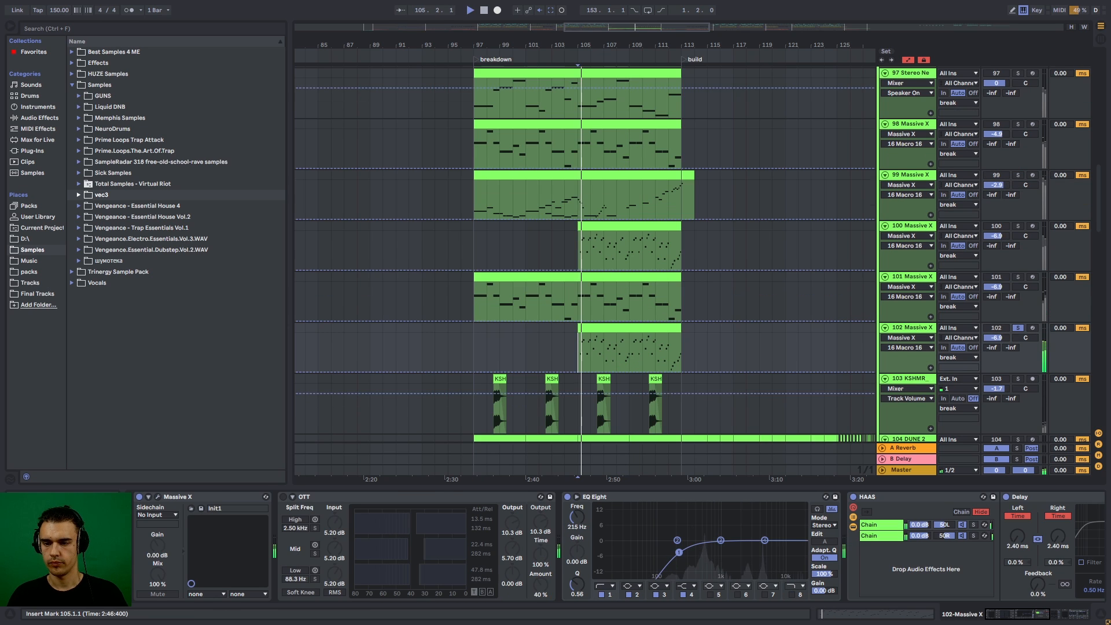
- Solo and play the KSHMR_Adlib_09_D vocal on track 103, and look through its effects chain
scroll(782, 336, "down", 5)
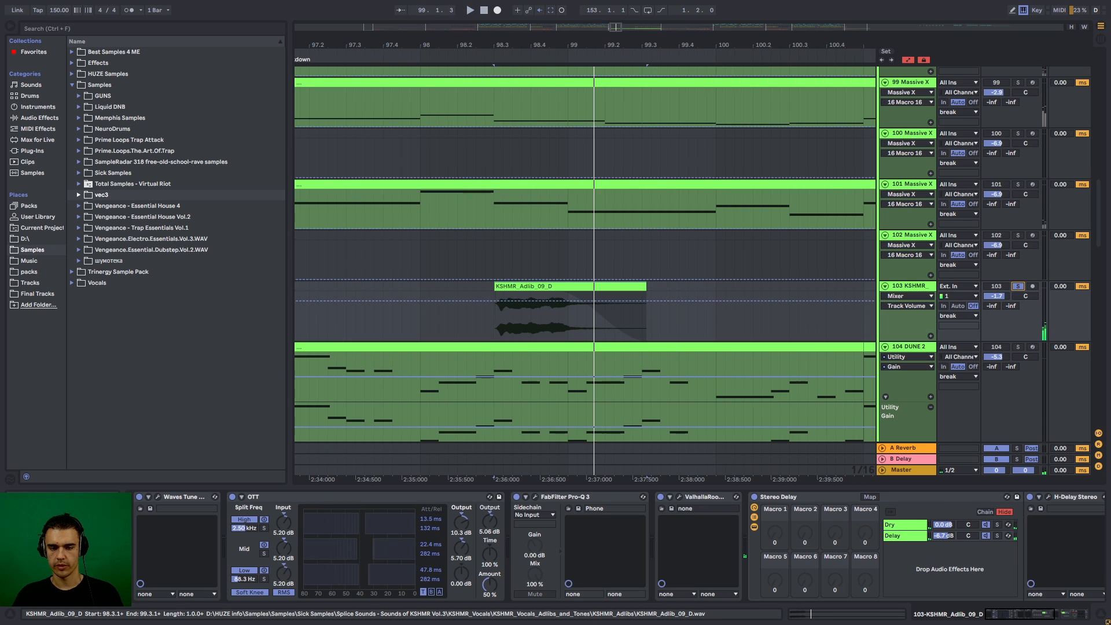
scroll(505, 255, "down", 7)
scroll(613, 544, "right", 3)
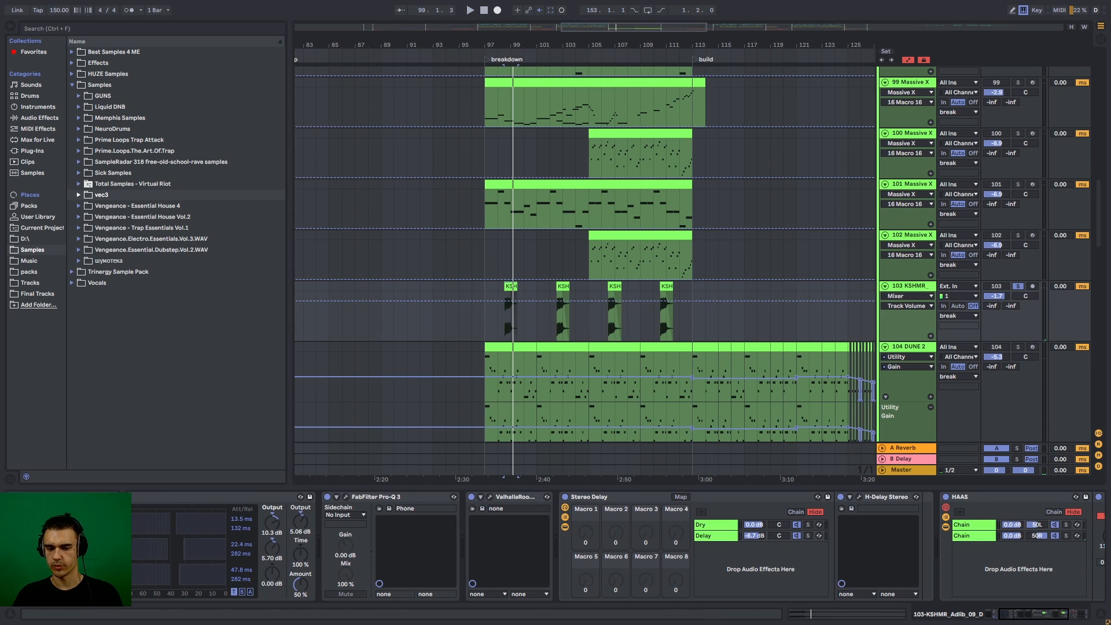
scroll(614, 544, "right", 4)
scroll(613, 544, "left", 5)
left_click(514, 497)
left_click(514, 497)
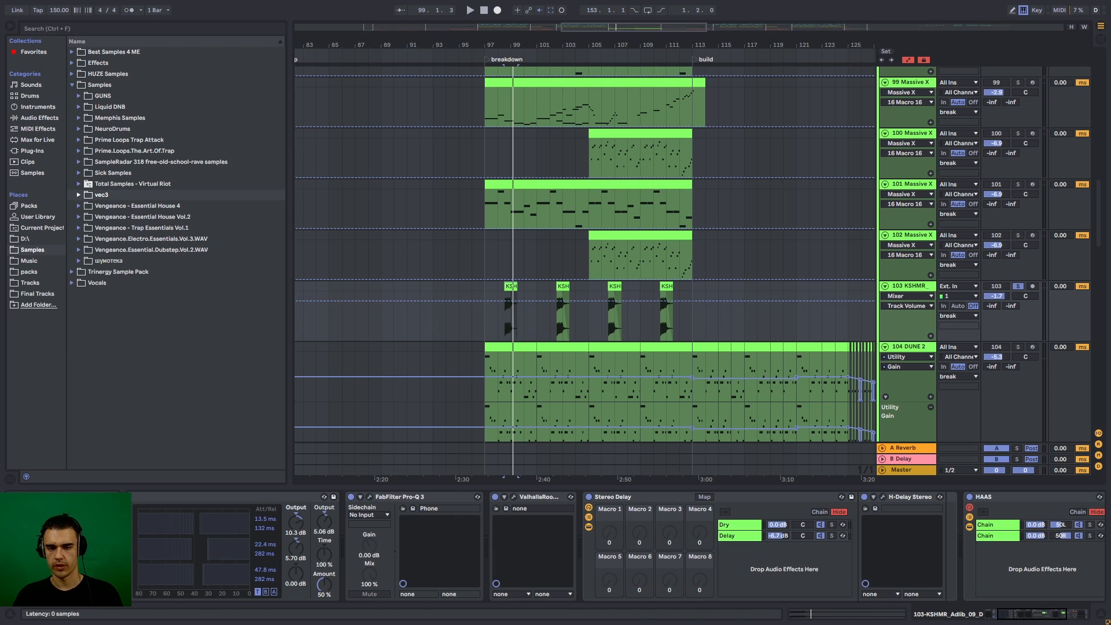
- Solo track 104, DUNE 2, inspect its synth and OneKnob Filter plug-in, and play the part
key("space")
scroll(584, 324, "down", 2)
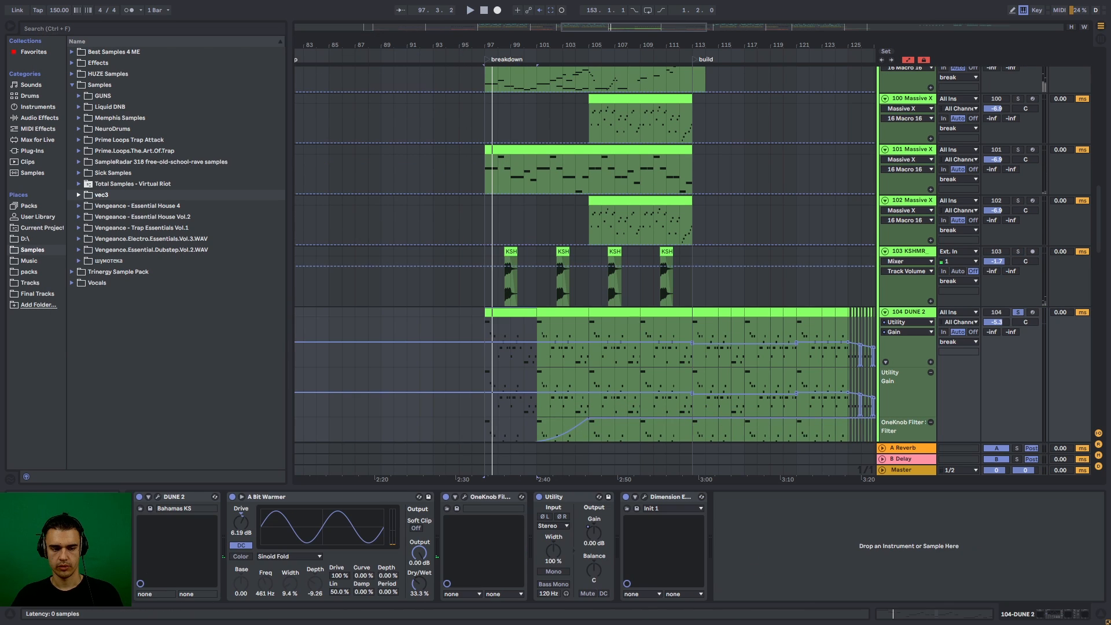
left_click(158, 497)
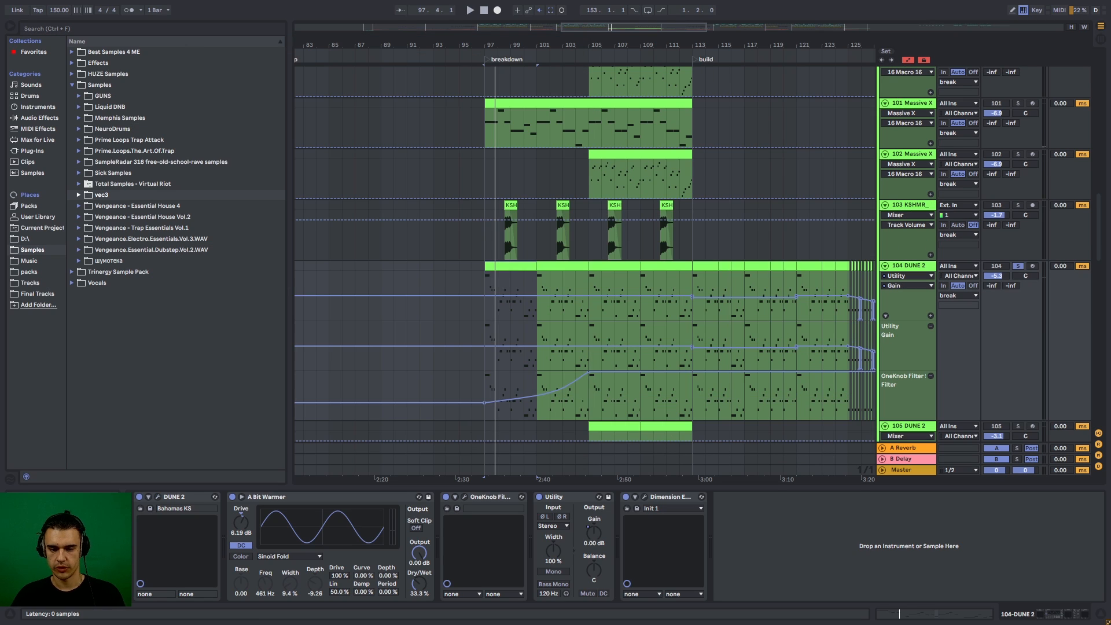
left_click(464, 497)
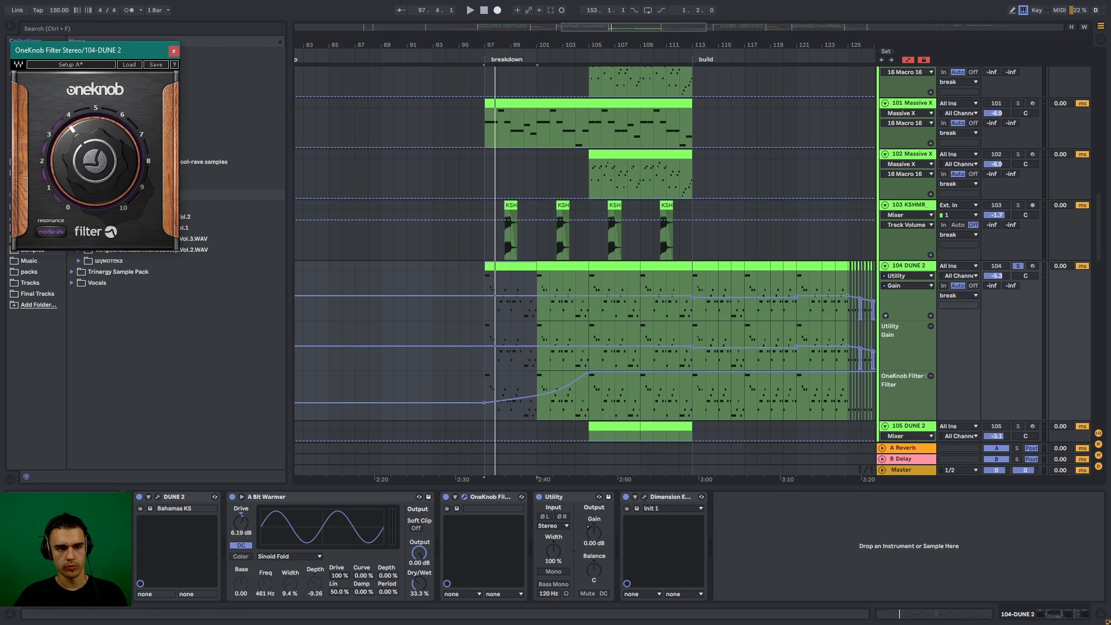
left_click_drag(130, 51, 191, 39)
key("space")
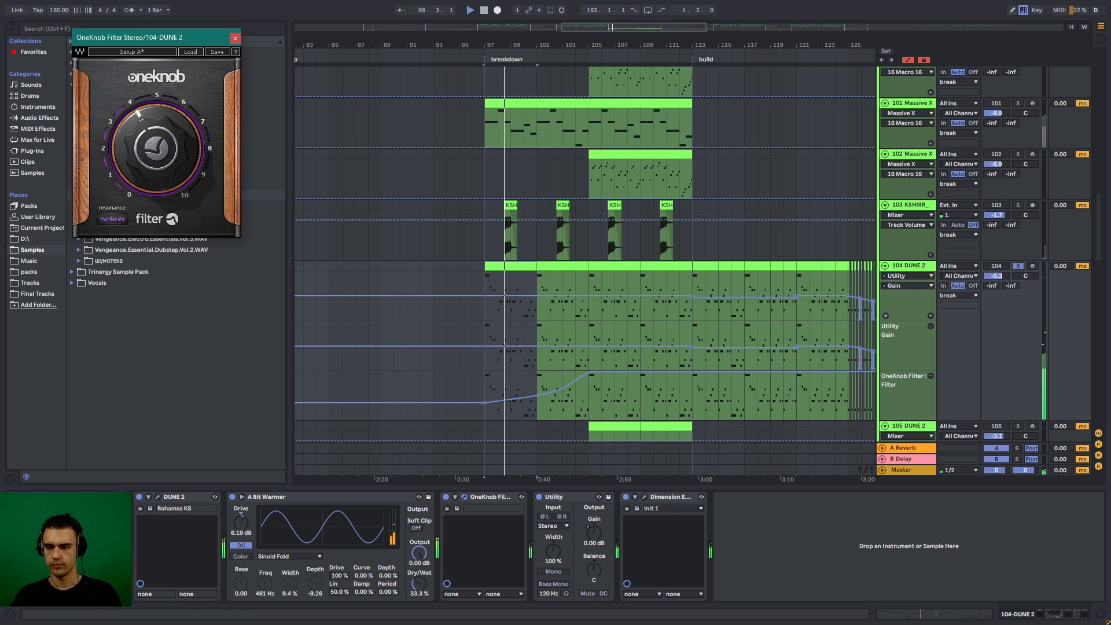
- Audition the OneKnob Filter automation on track 104 from around bar 103 and again from bar 105
left_click(563, 310)
key("space")
key("space")
left_click(590, 310)
key("space")
key("space")
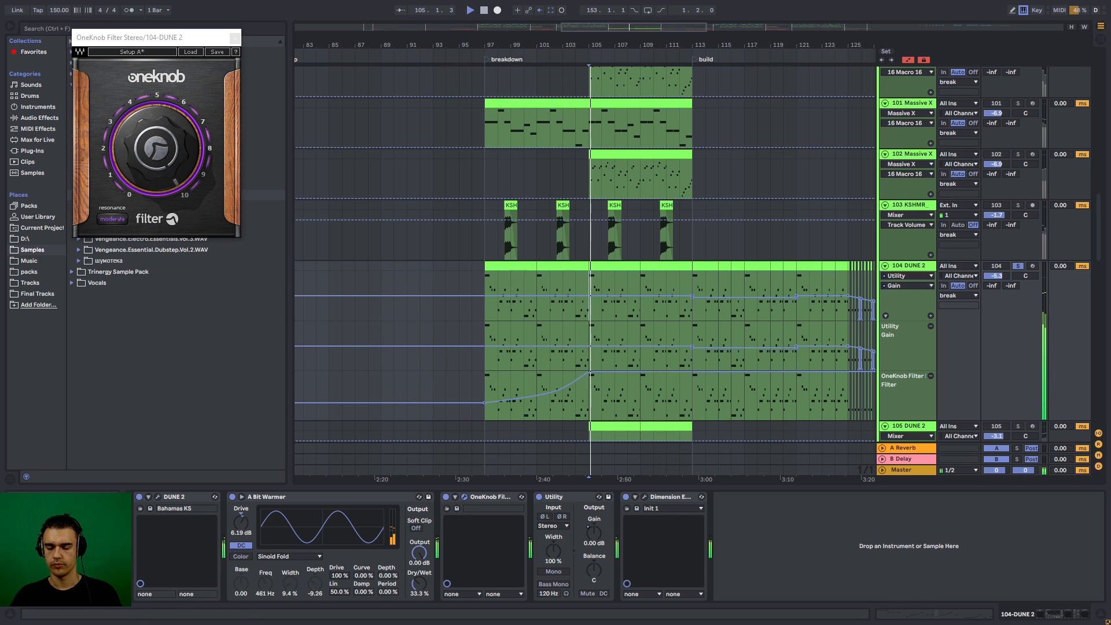
- Solo DUNE 2 track 106, play it from bar 105, and add track 105 to the solo
scroll(585, 270, "down", 5)
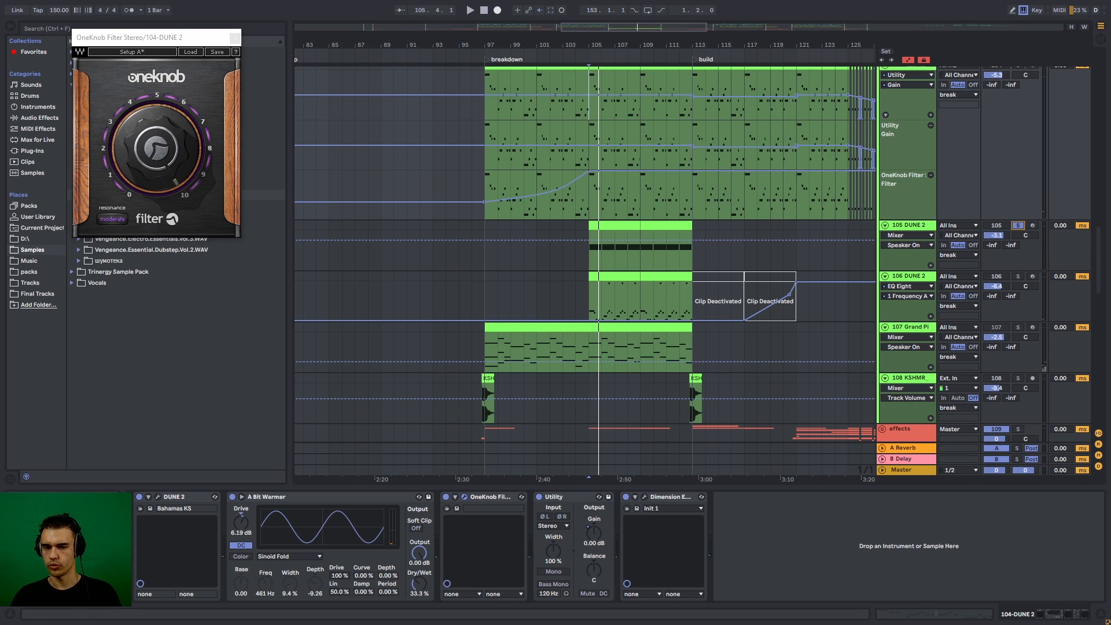
left_click(1018, 277)
key("space")
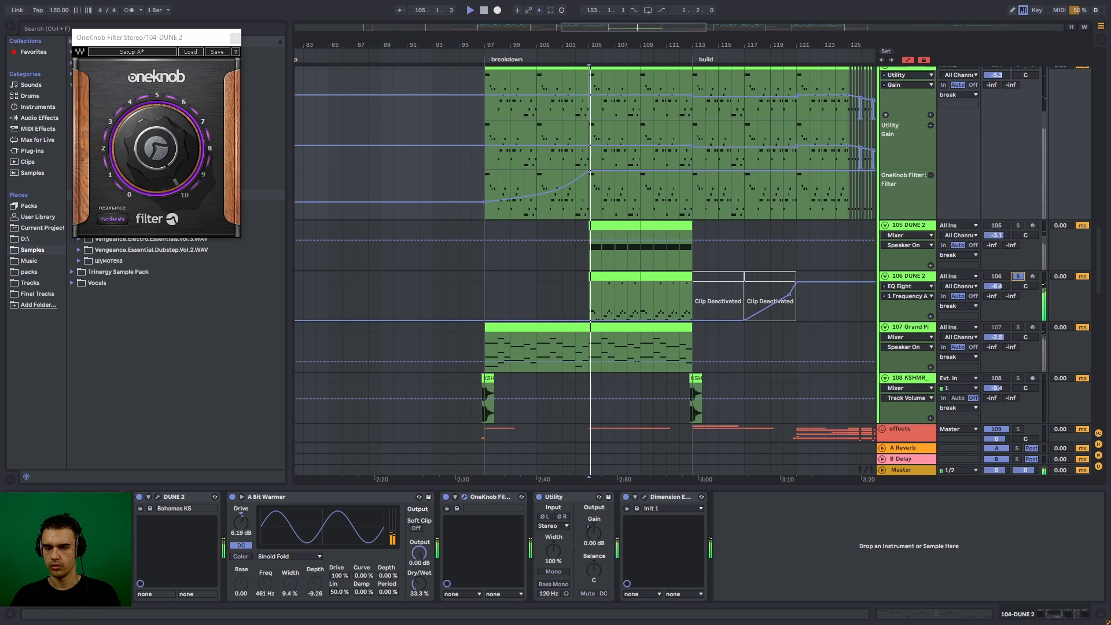
left_click(1018, 226, "ctrl")
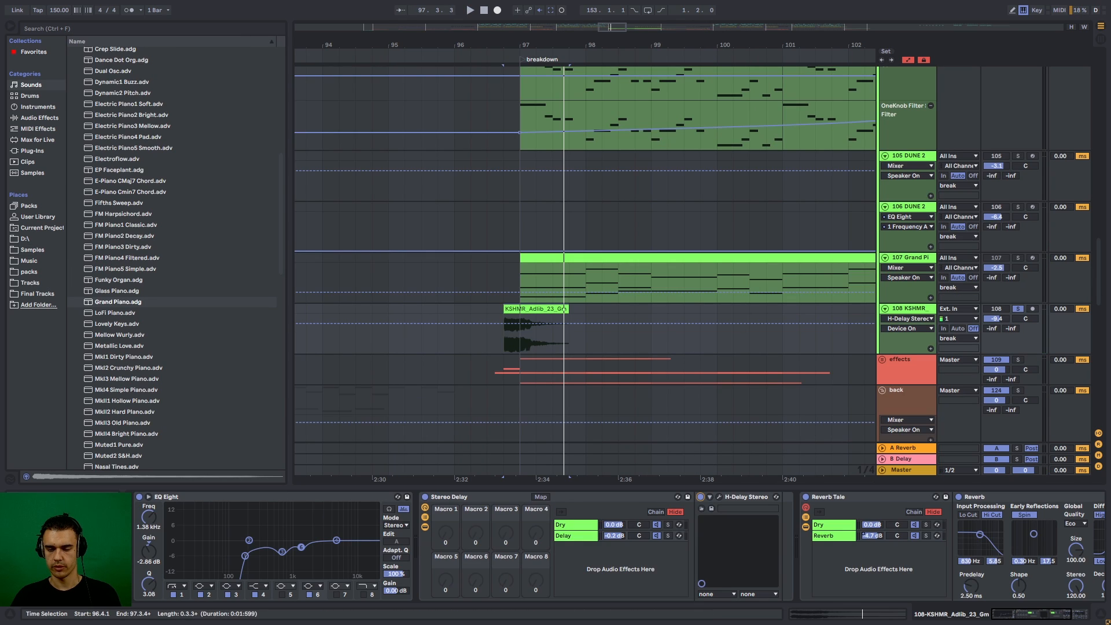
- Play the soloed KSHMR_Adlib_23_Gm vocal on track 108, and unfold the effects group
key("space")
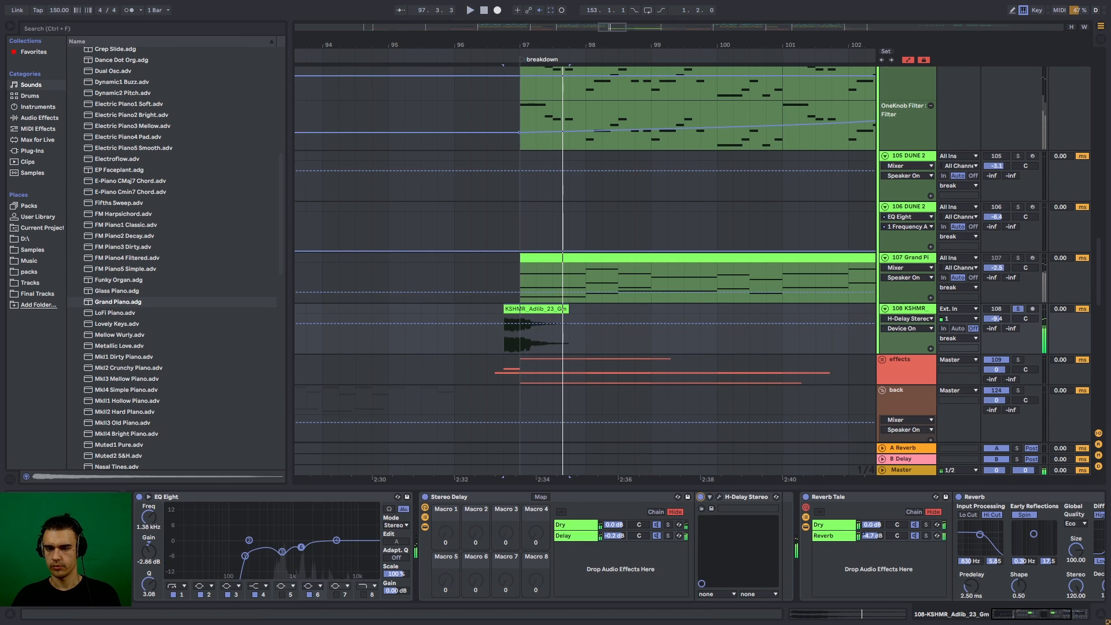
scroll(584, 260, "down", 2)
left_click(882, 313)
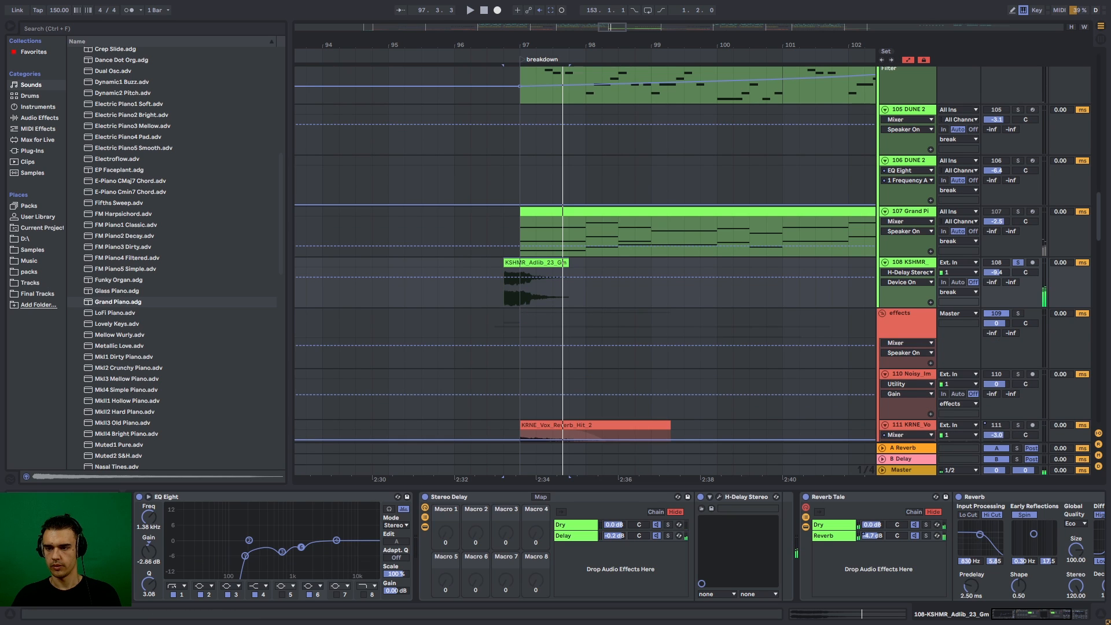
- Solo track 111 in the effects group and play its KRNE_Vox_Reverb_Hit_2 clip
scroll(584, 261, "down", 5)
left_click(1018, 185)
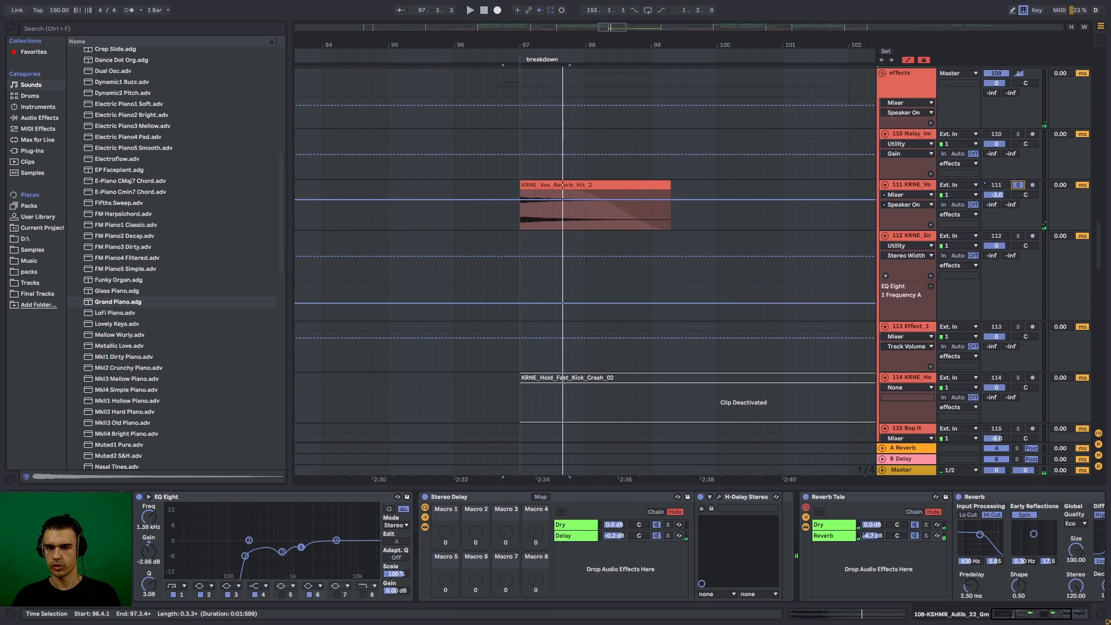
left_click(601, 186)
key("space")
- Solo track 118 and play its Noisy_Impacts_PL-29 clip from the reversed lead-in before bar 97
scroll(585, 260, "down", 6)
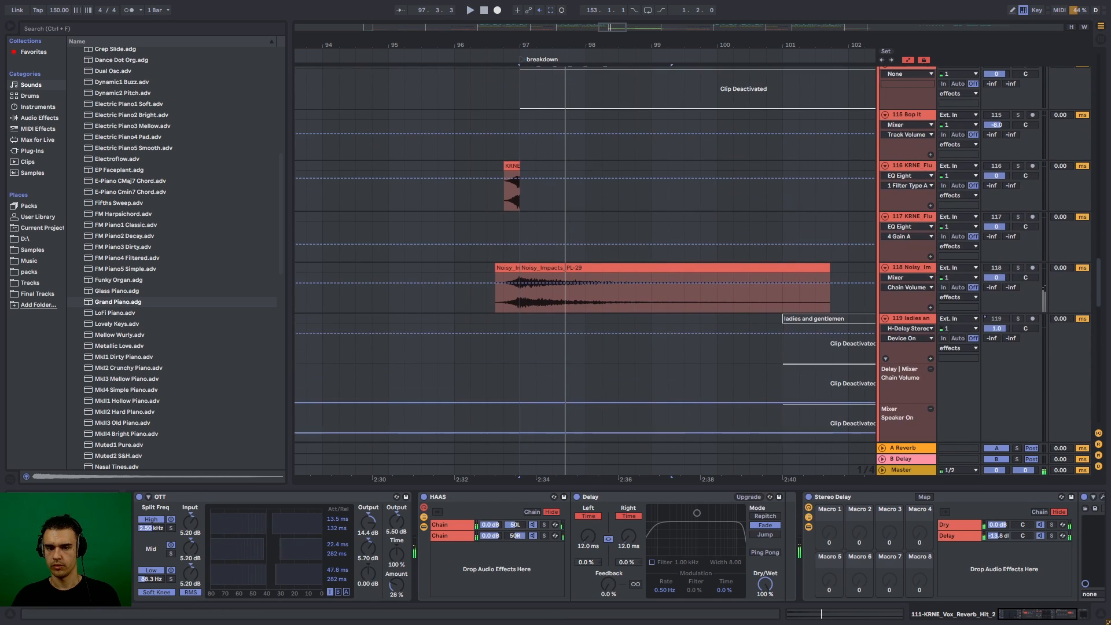
left_click(508, 268)
left_click(1018, 268)
key("space")
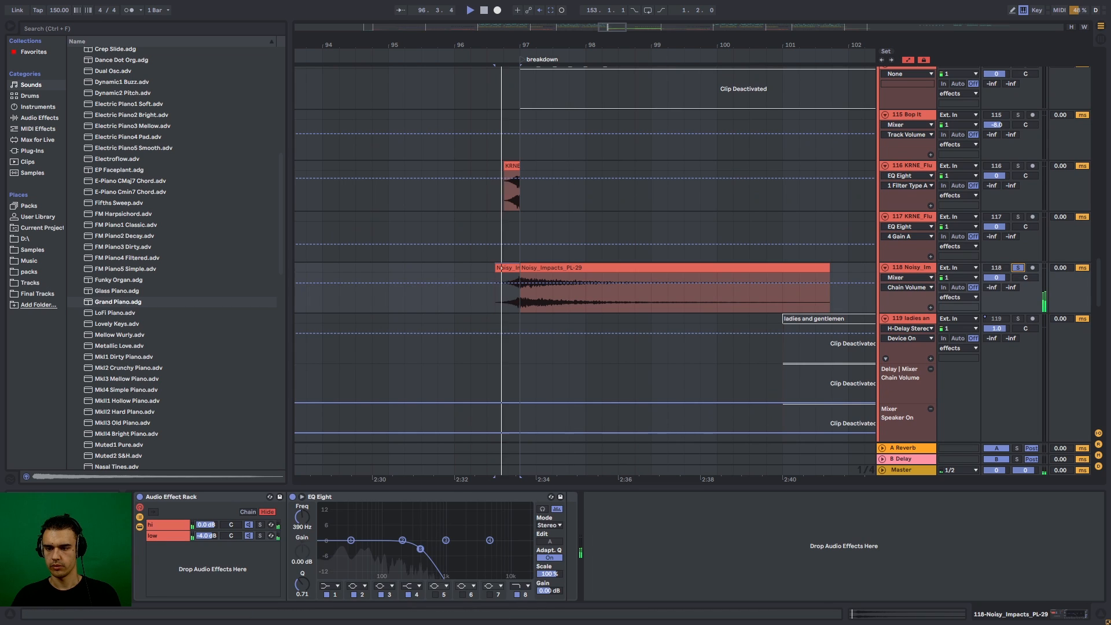
- Highlight bars 105 to 113 on the Hat 6 track in the cymbals group, and return the insert mark to bar 105
scroll(750, 284, "down", 3)
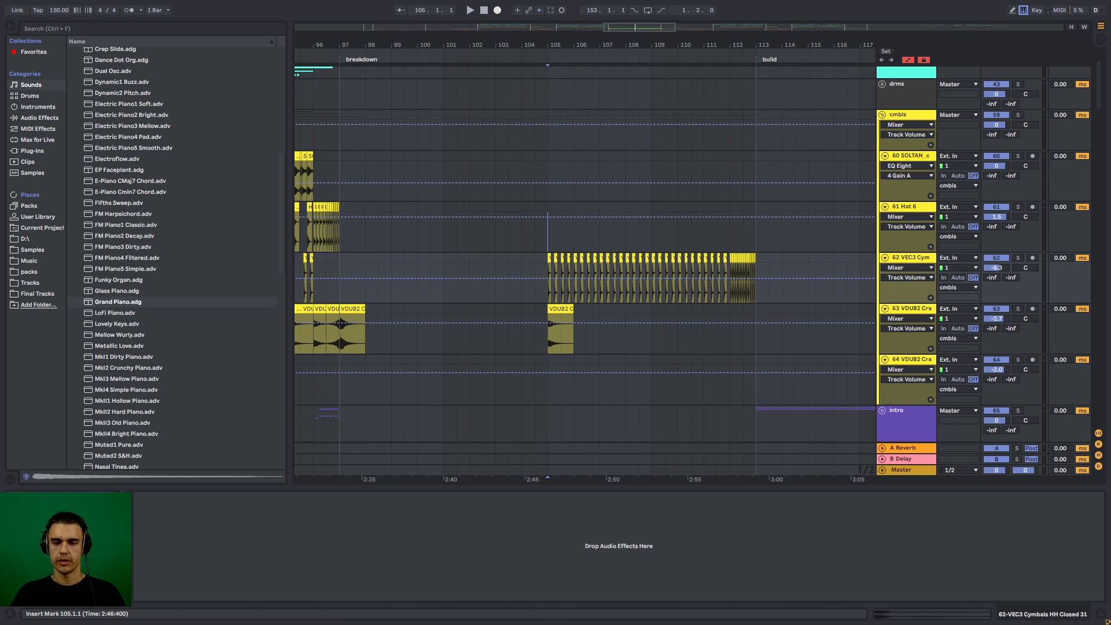
left_click(548, 232)
left_click_drag(548, 232, 755, 232)
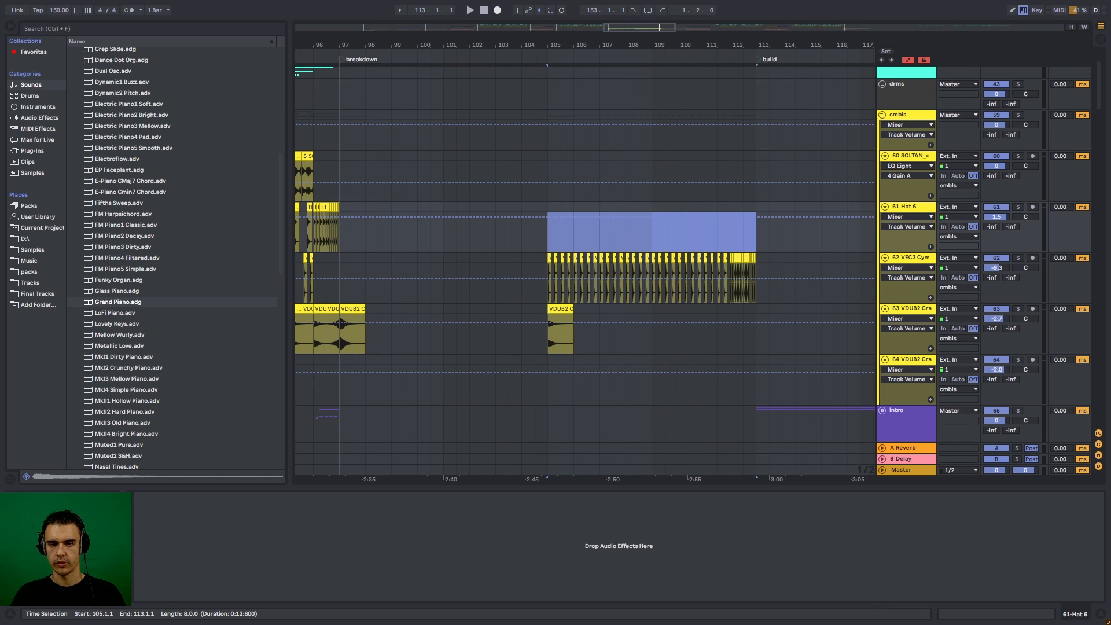
left_click(561, 232)
left_click(548, 233)
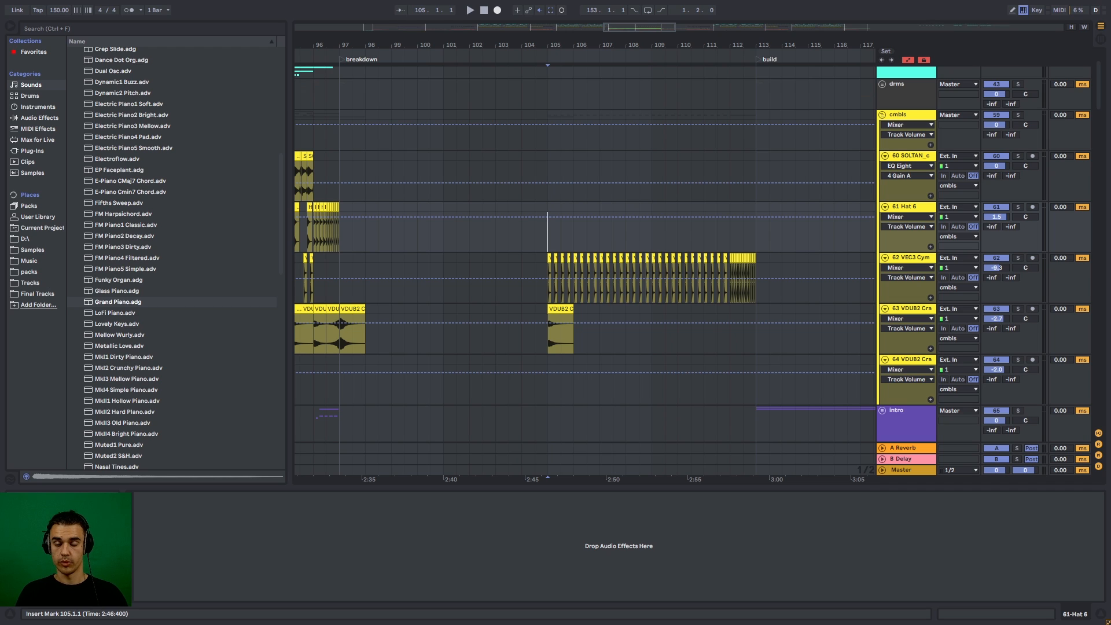
- Solo and play track 62's closed hi-hats from bar 105, and replay the section with the solo removed
left_click(1018, 258)
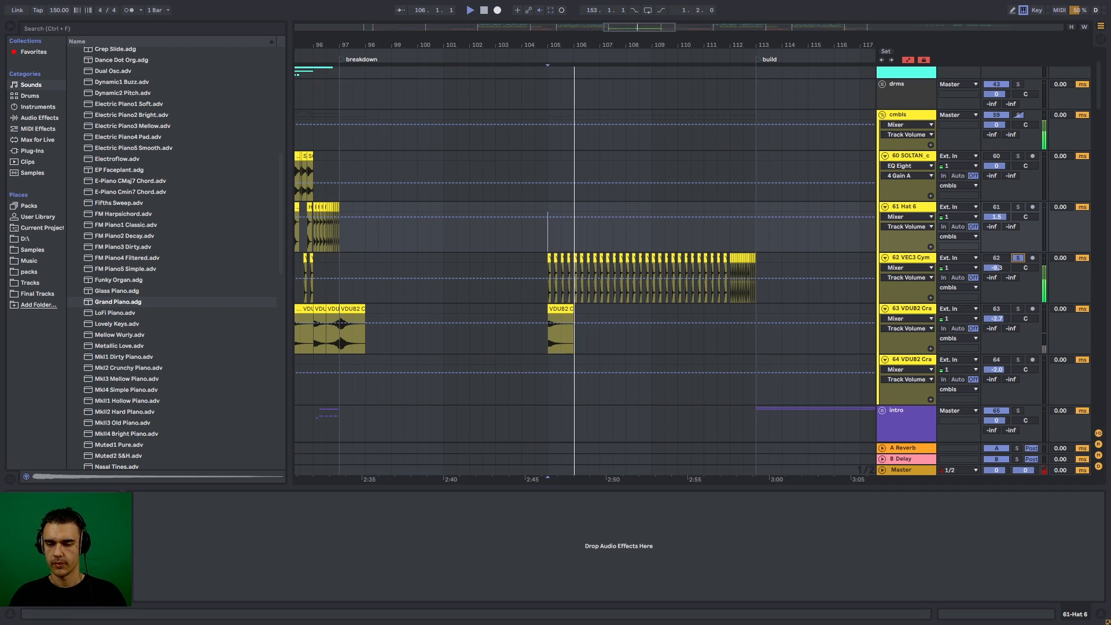
left_click(1018, 258)
key("space")
key("space")
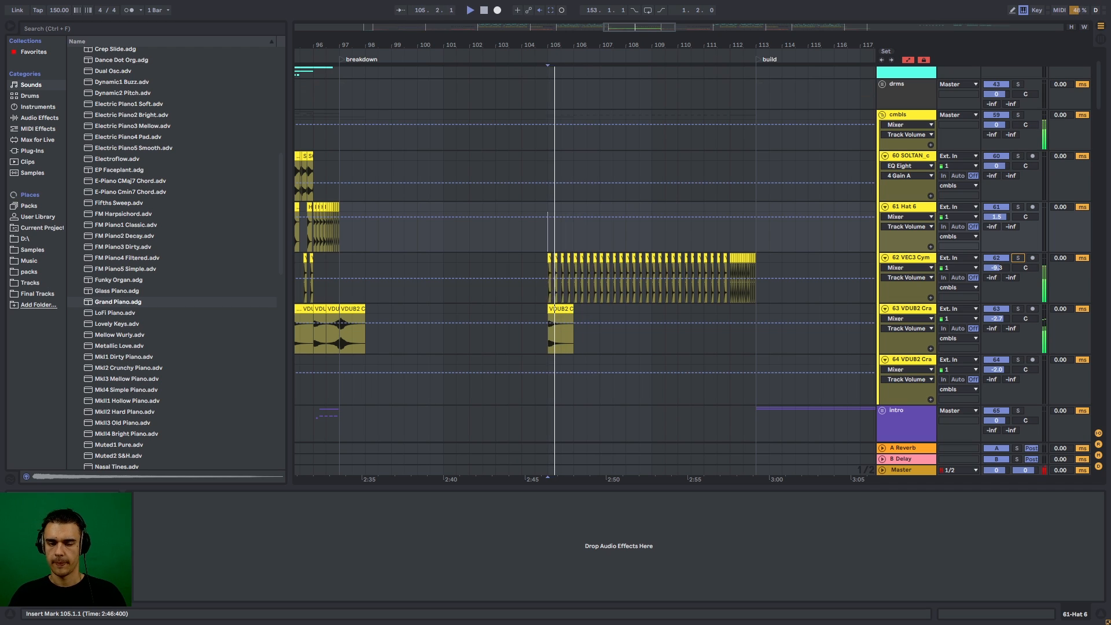
- Play the full breakdown from bar 97 into the build, and look through all the layers of the break group
scroll(585, 255, "up", 4)
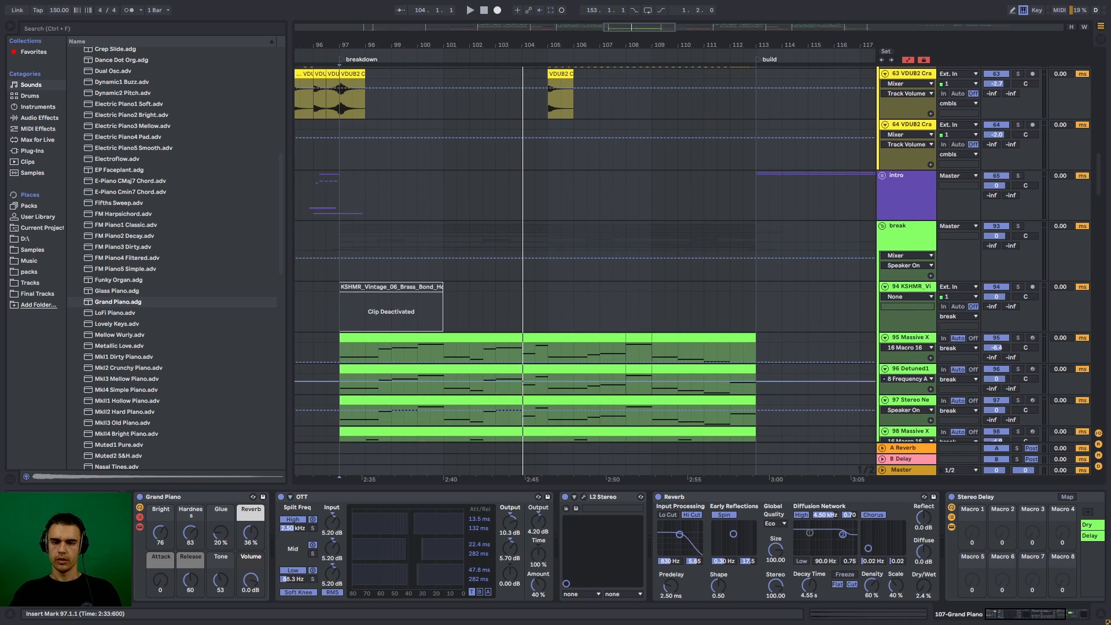
scroll(584, 255, "down", 4)
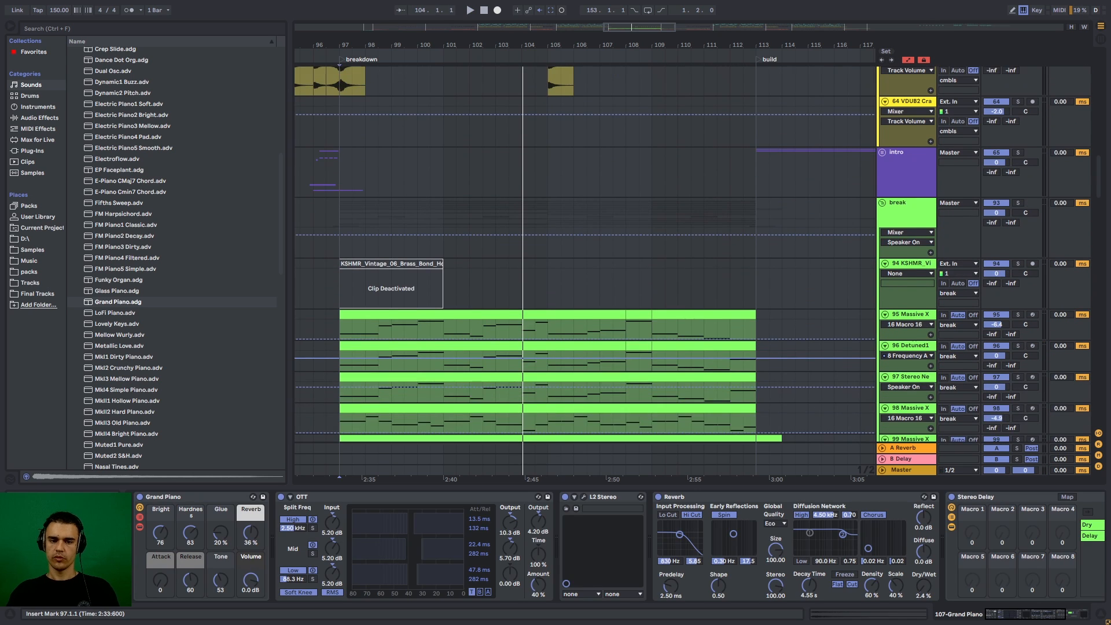
key("space")
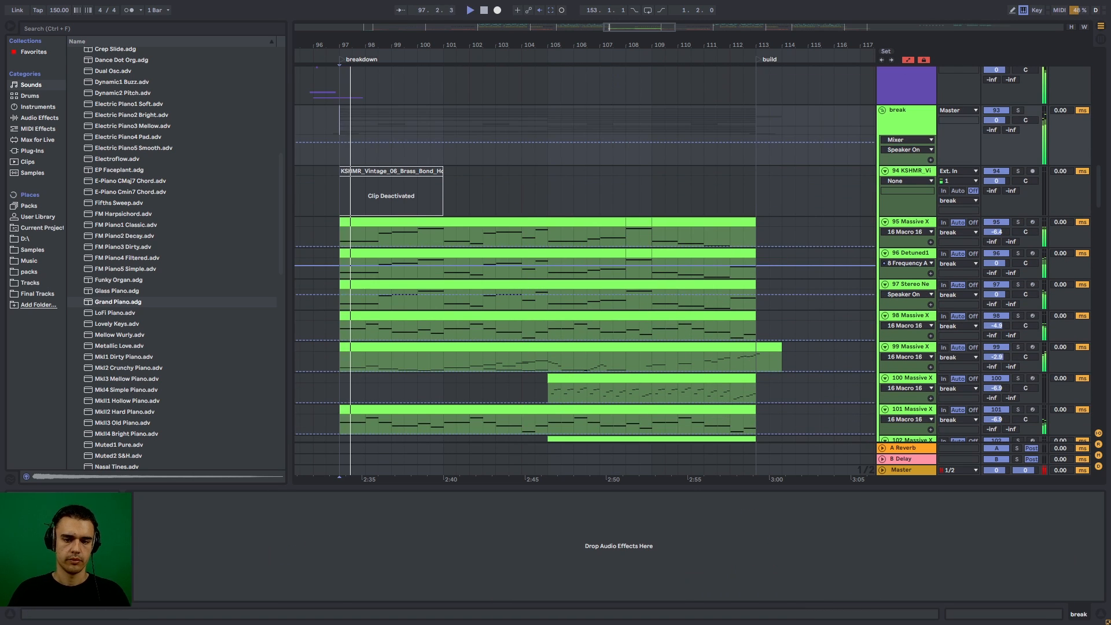
scroll(585, 254, "down", 3)
scroll(585, 255, "down", 9)
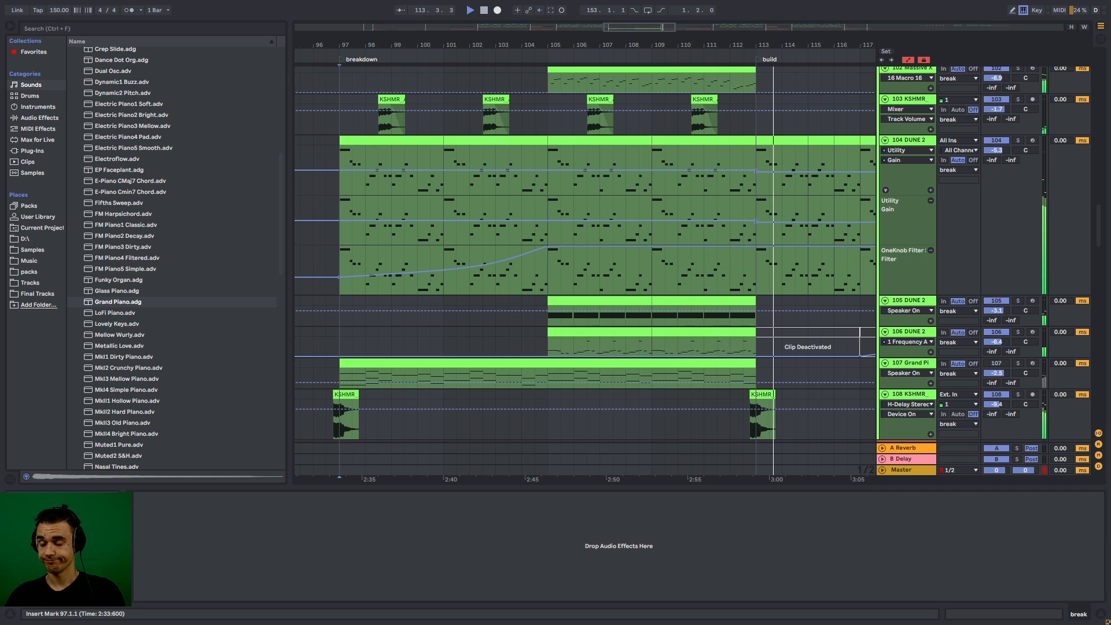
left_click_drag(599, 45, 555, 12)
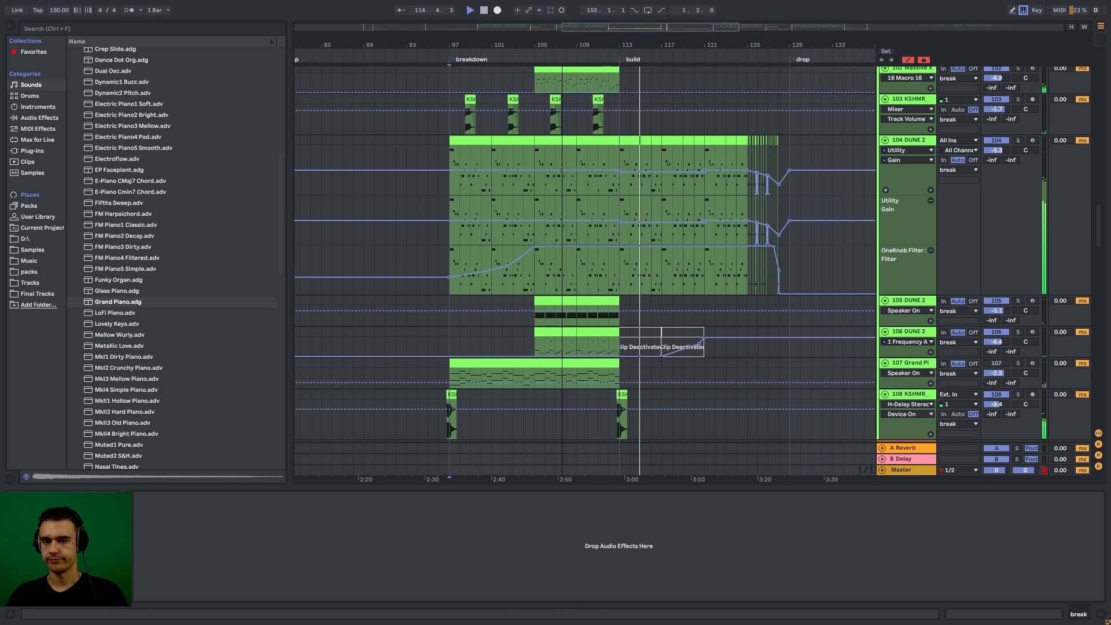